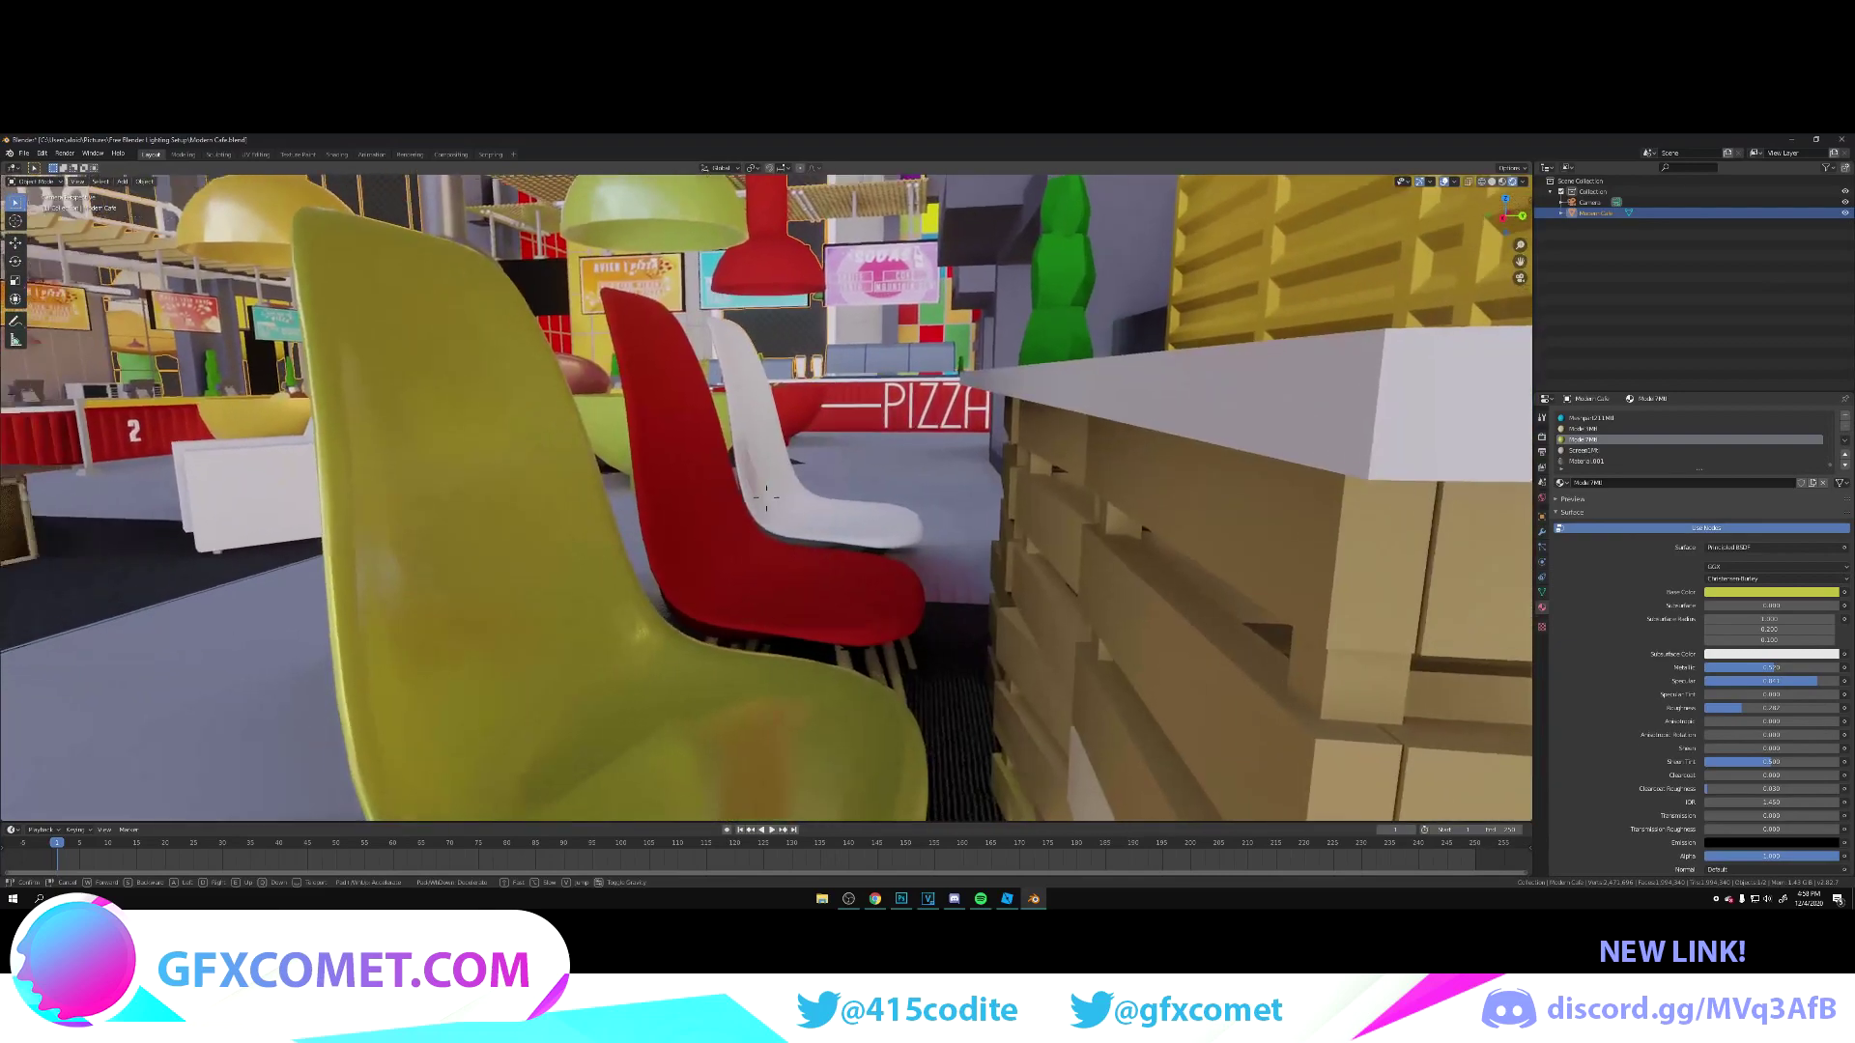
Step: Lower the Metallic value of the yellow-green chair's material and save the file
{"action": "left_click_drag", "start_coordinate": [1778, 667], "coordinate": [1704, 667]}
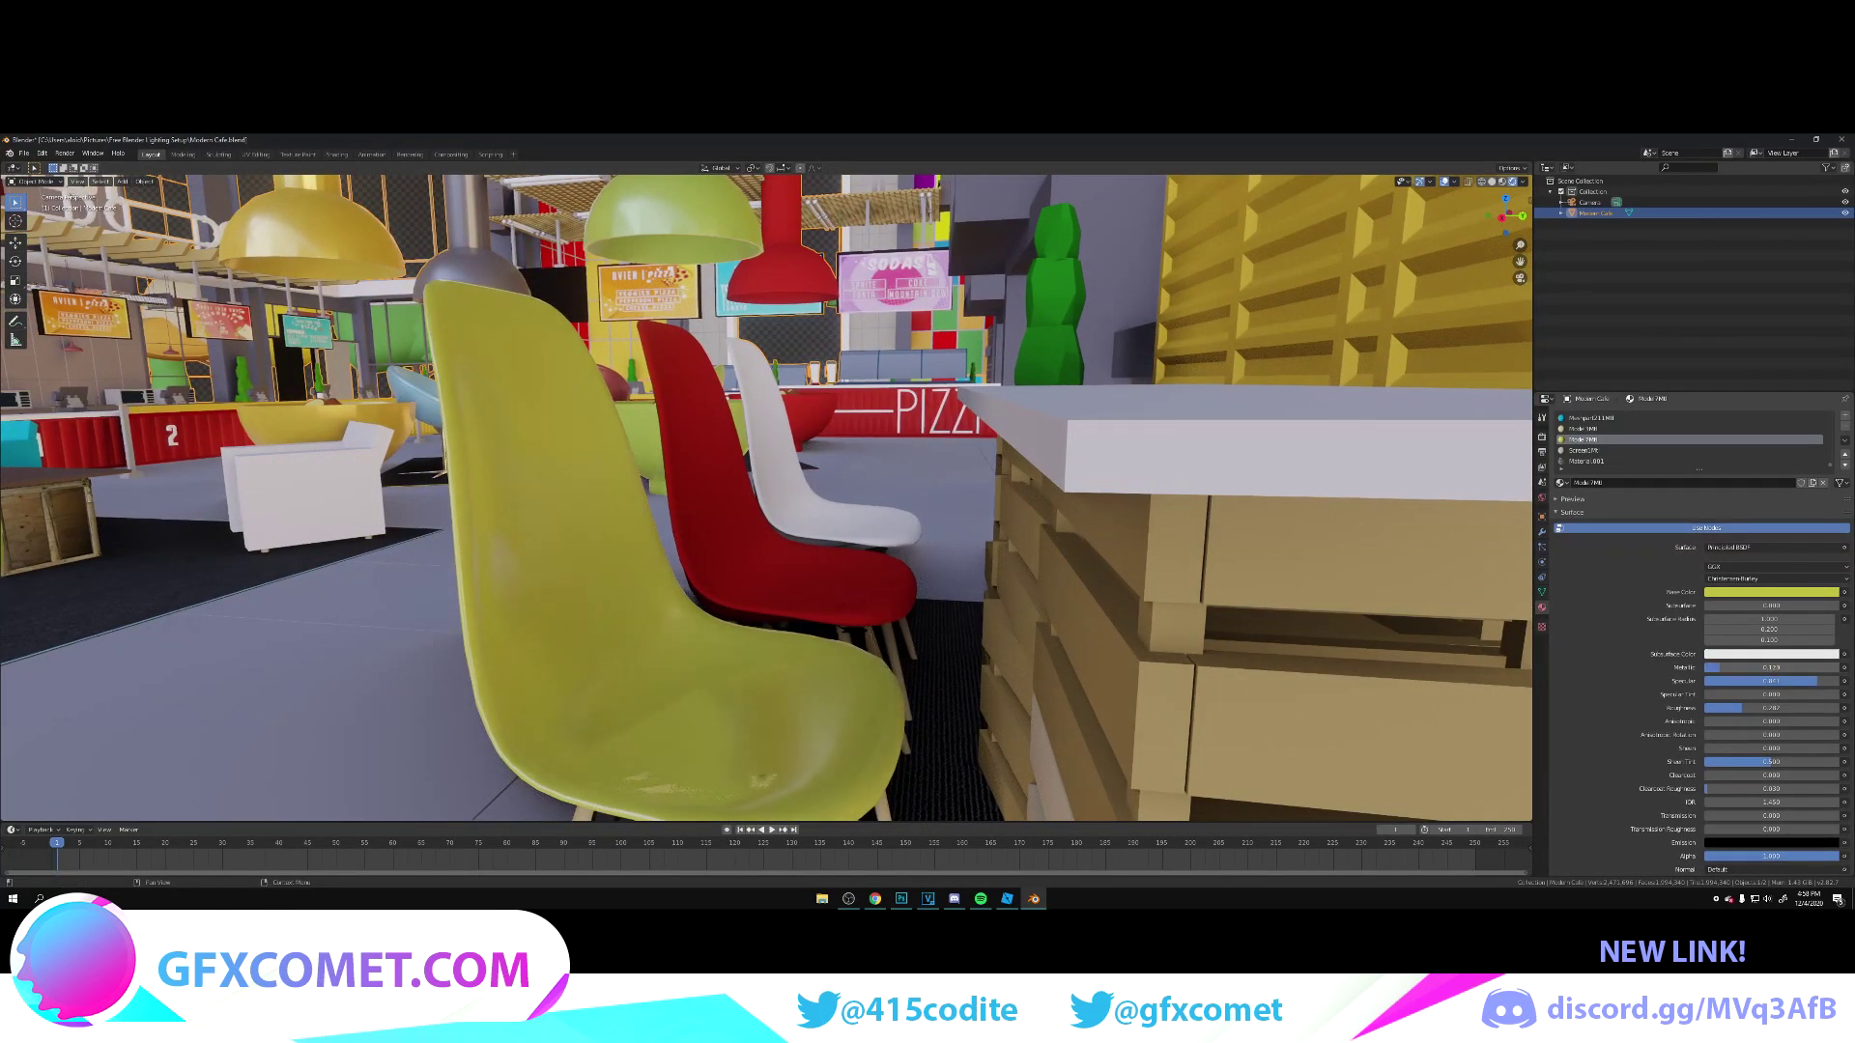
{"action": "key", "text": "ctrl+s"}
{"action": "key", "text": "shift+grave"}
{"action": "key", "text": "s"}
{"action": "key", "text": "Return"}
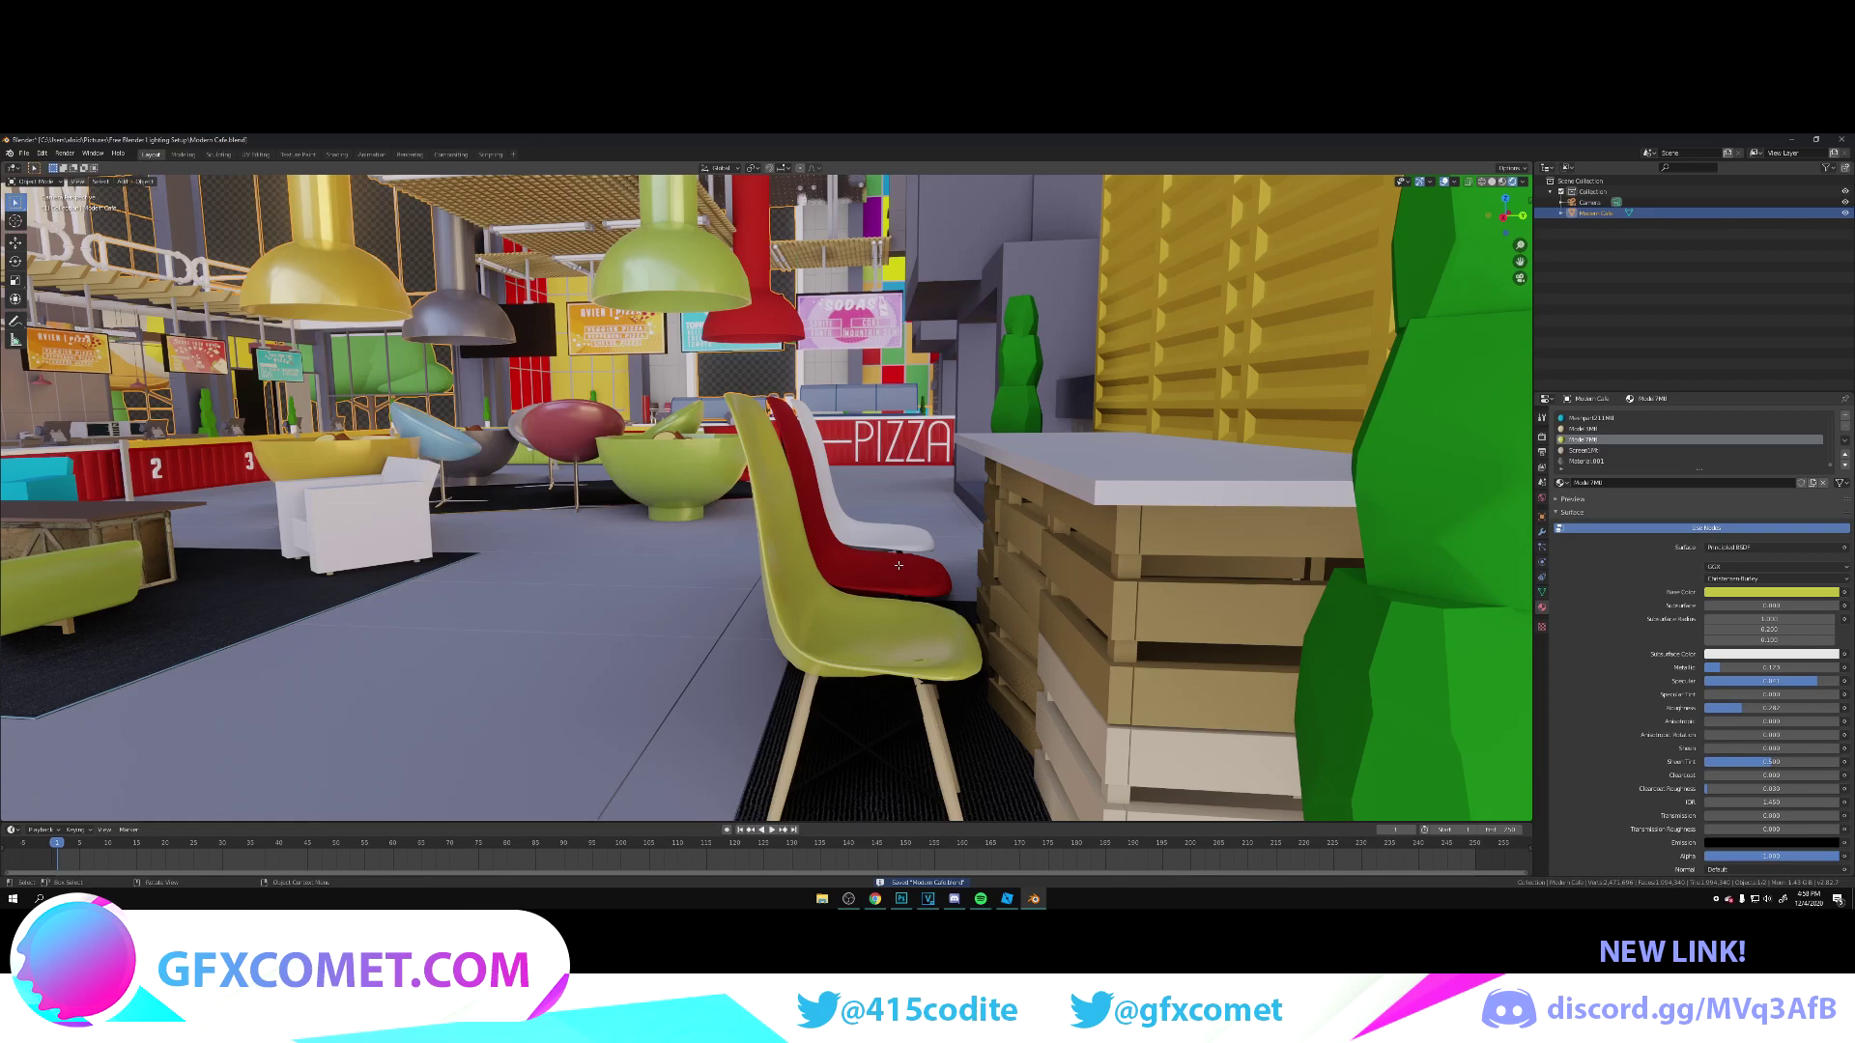
Step: Raise the Specular value of the red and white chair materials in Edit Mode and save the file
{"action": "key", "text": "Tab"}
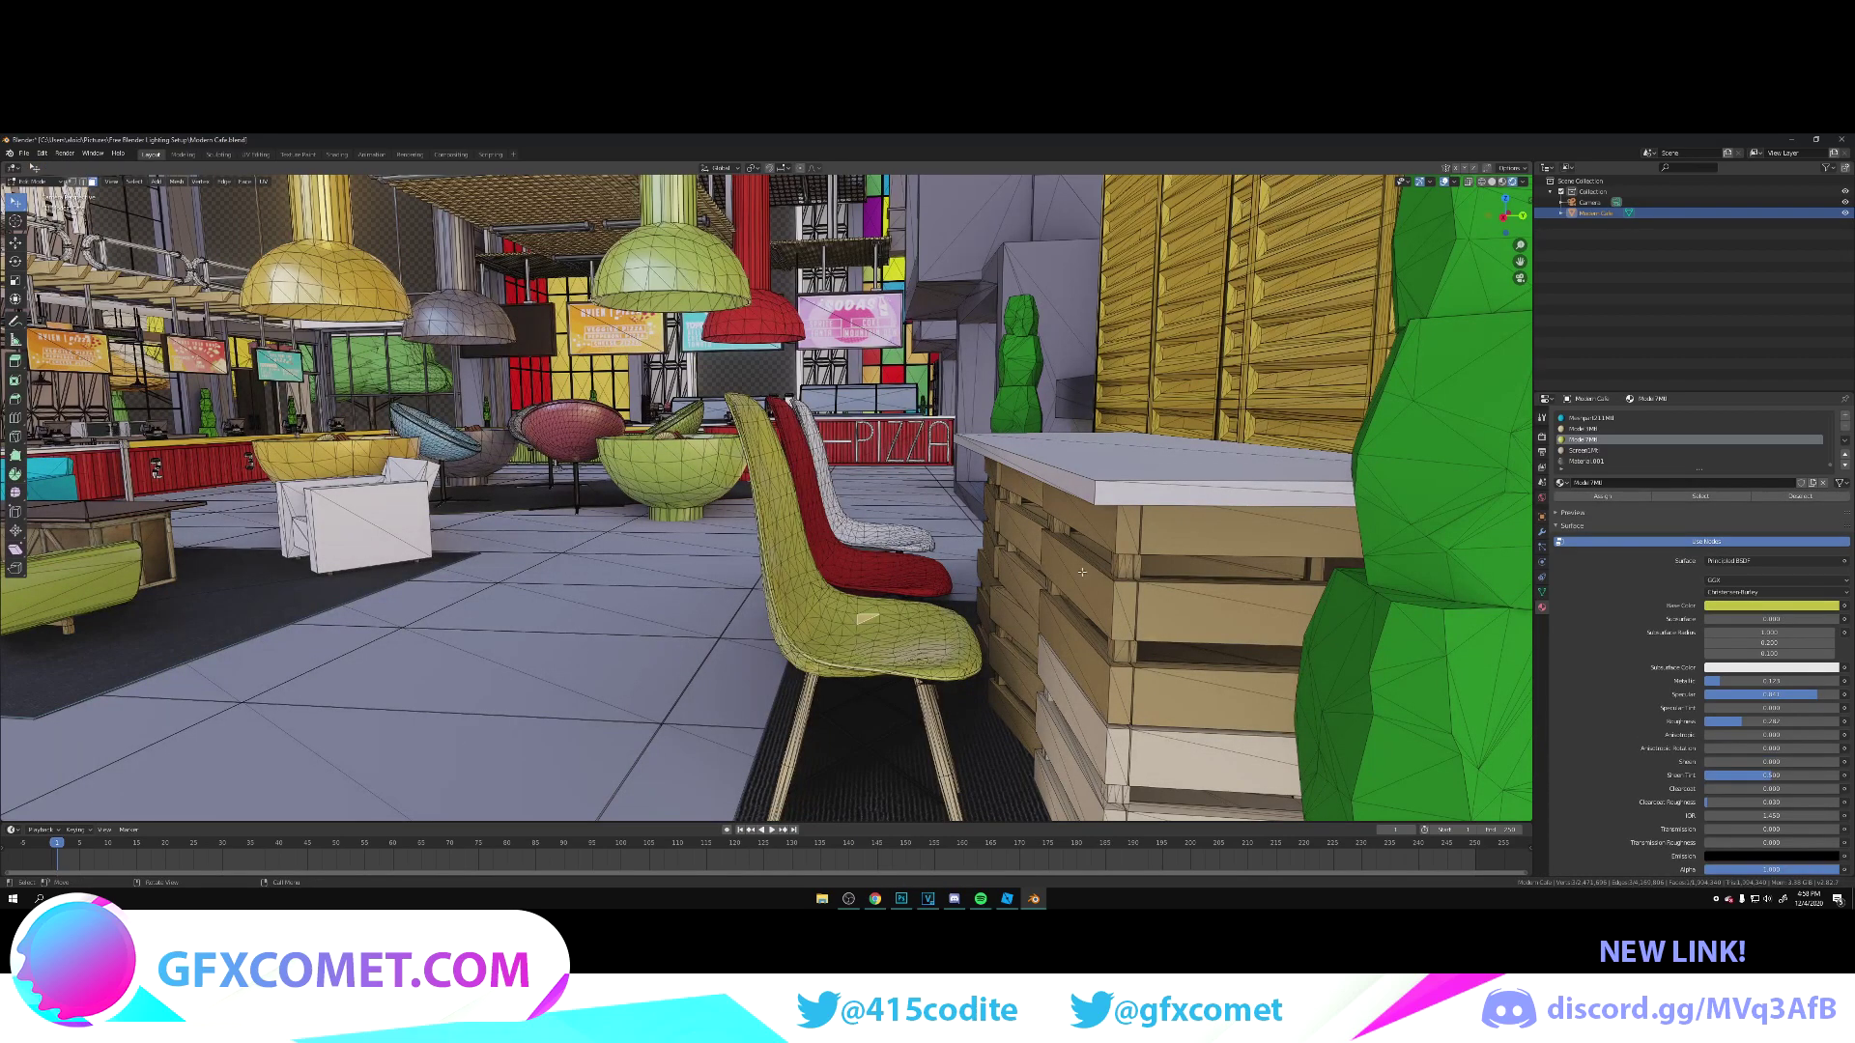
{"action": "left_click", "coordinate": [885, 564]}
{"action": "left_click_drag", "start_coordinate": [1707, 694], "coordinate": [1835, 696]}
{"action": "left_click", "coordinate": [895, 535]}
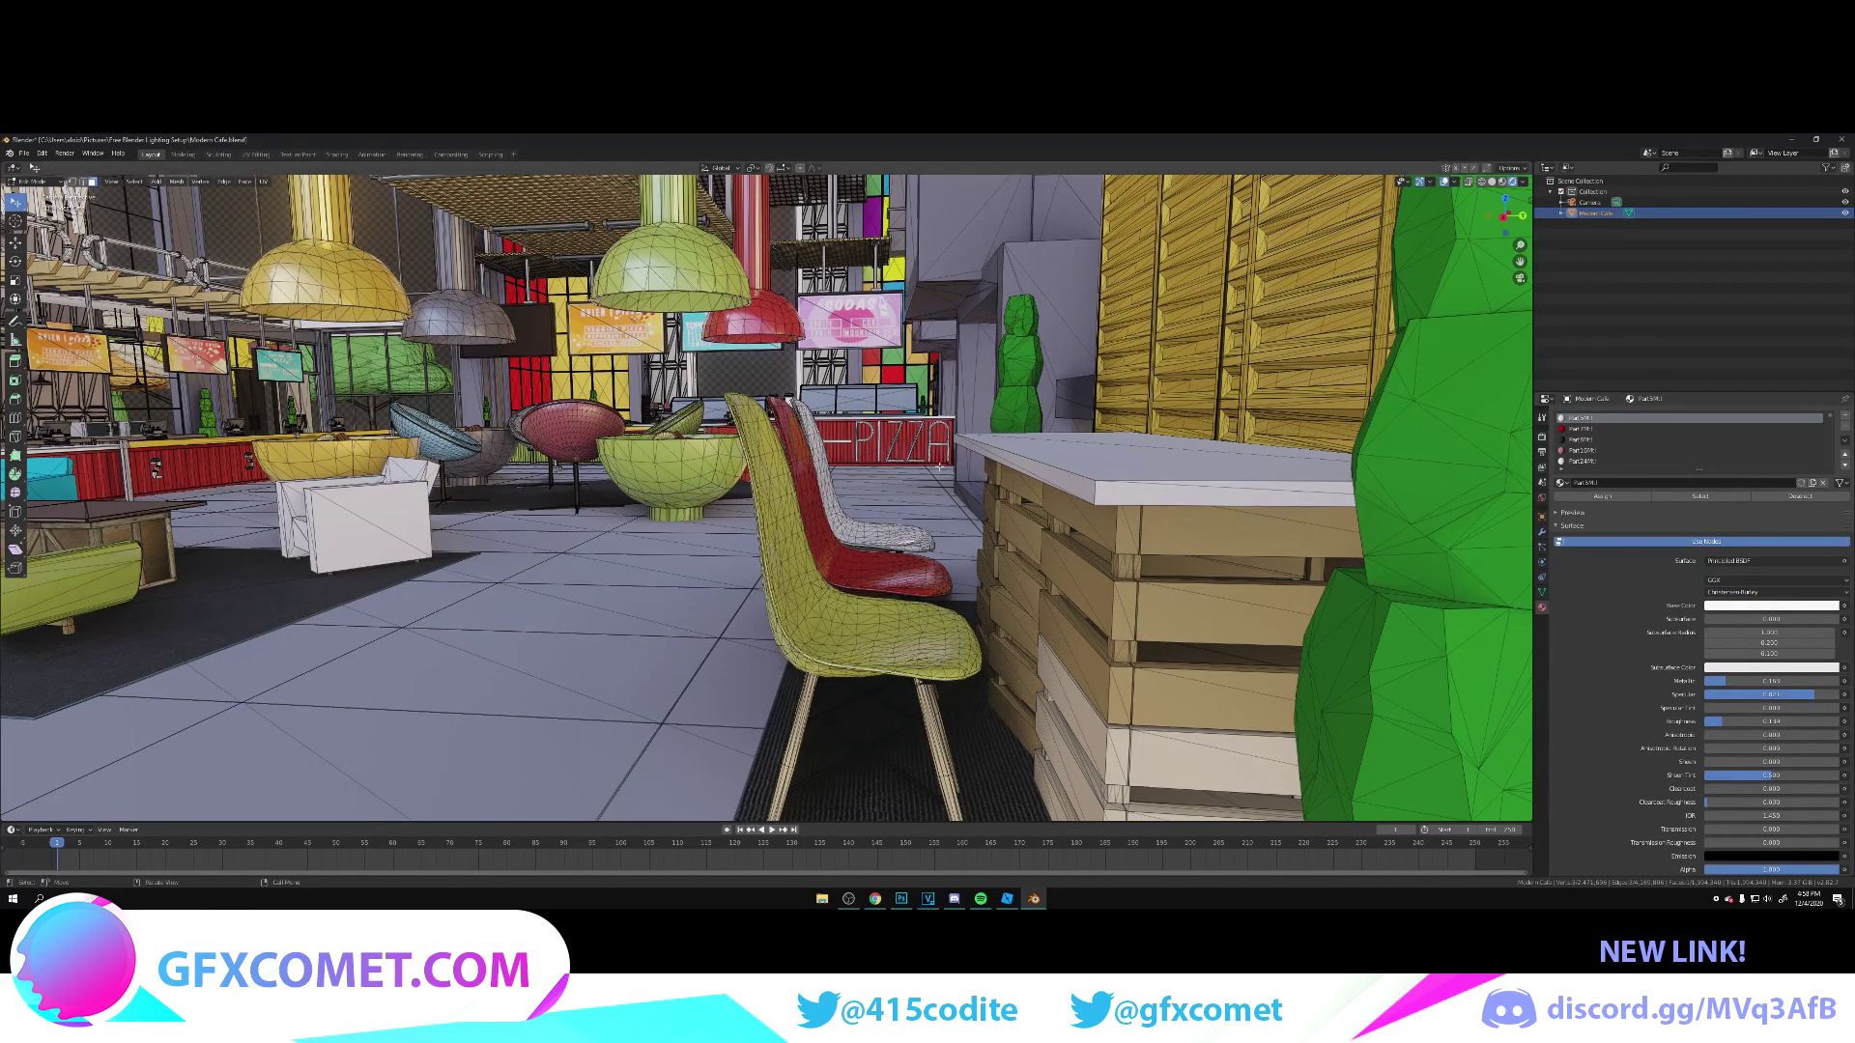
{"action": "key", "text": "Tab"}
{"action": "key", "text": "ctrl+s"}
Step: Select a floor tile face in Edit Mode and open its material's nodes in the Shading workspace
{"action": "key", "text": "shift+grave"}
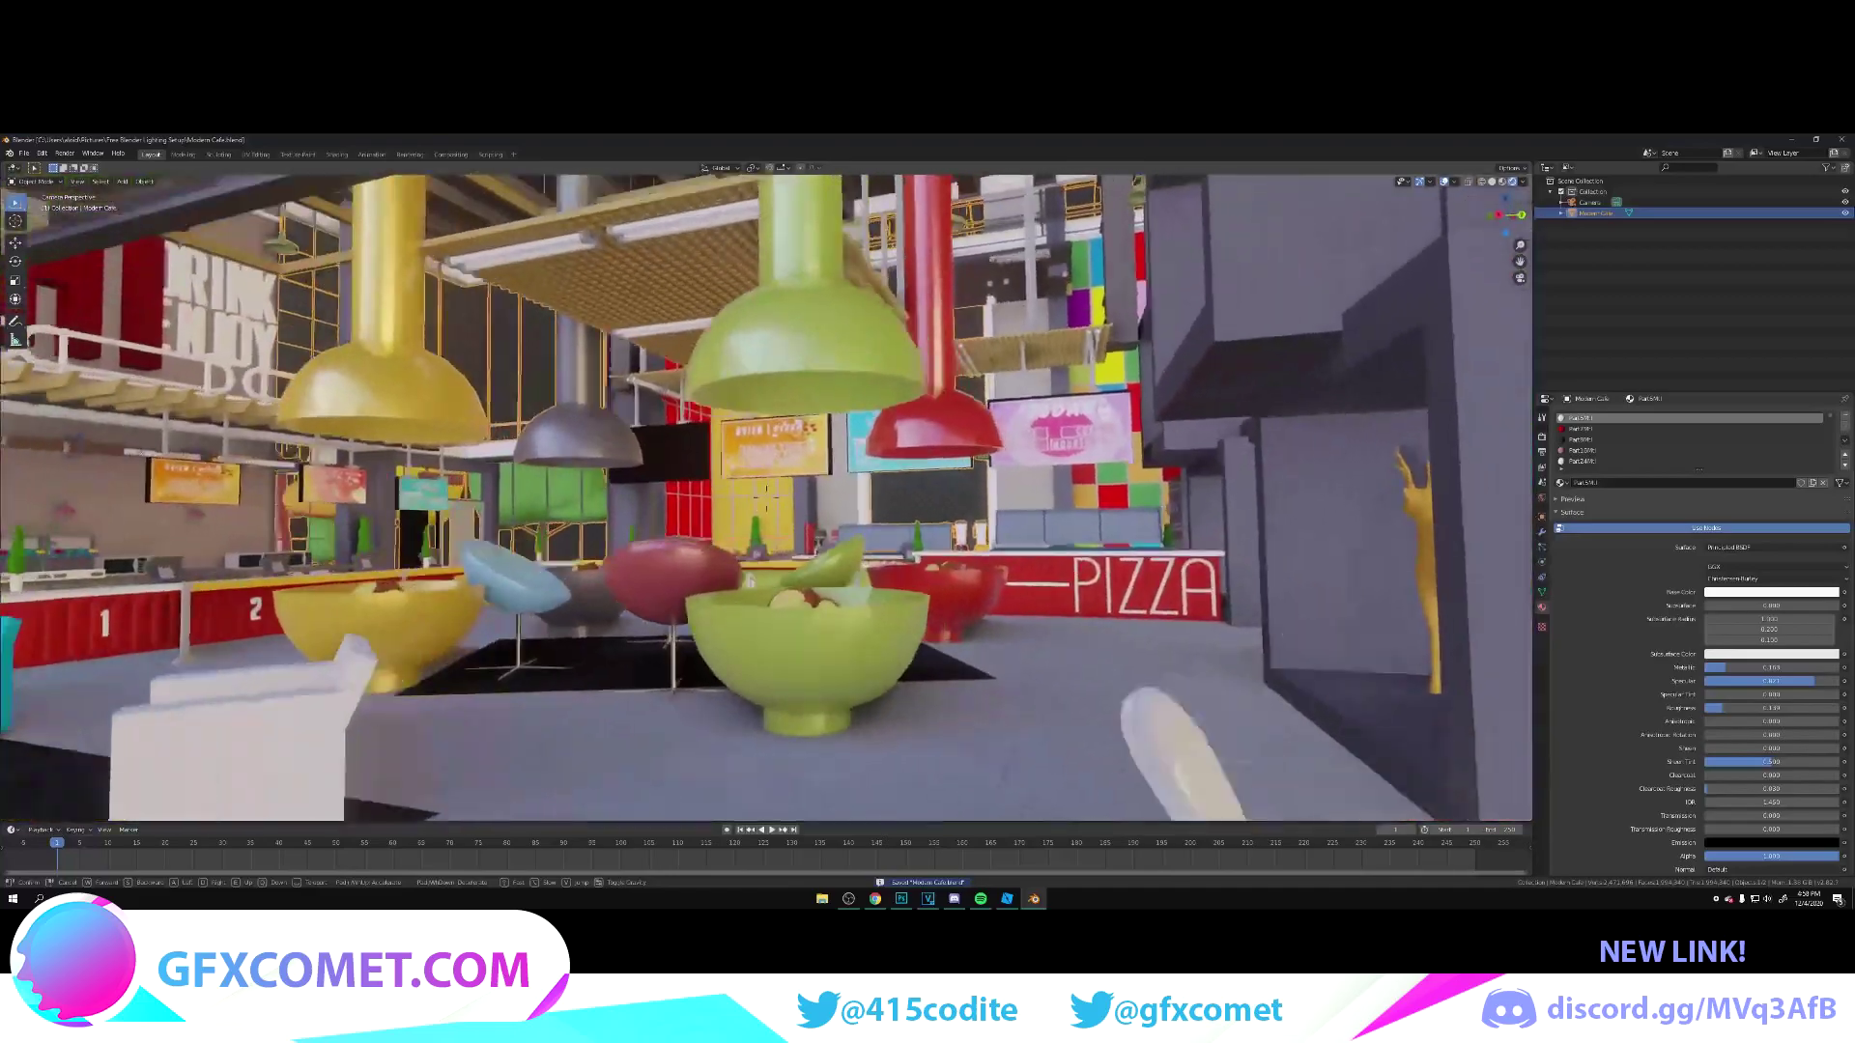
{"action": "key", "text": "s"}
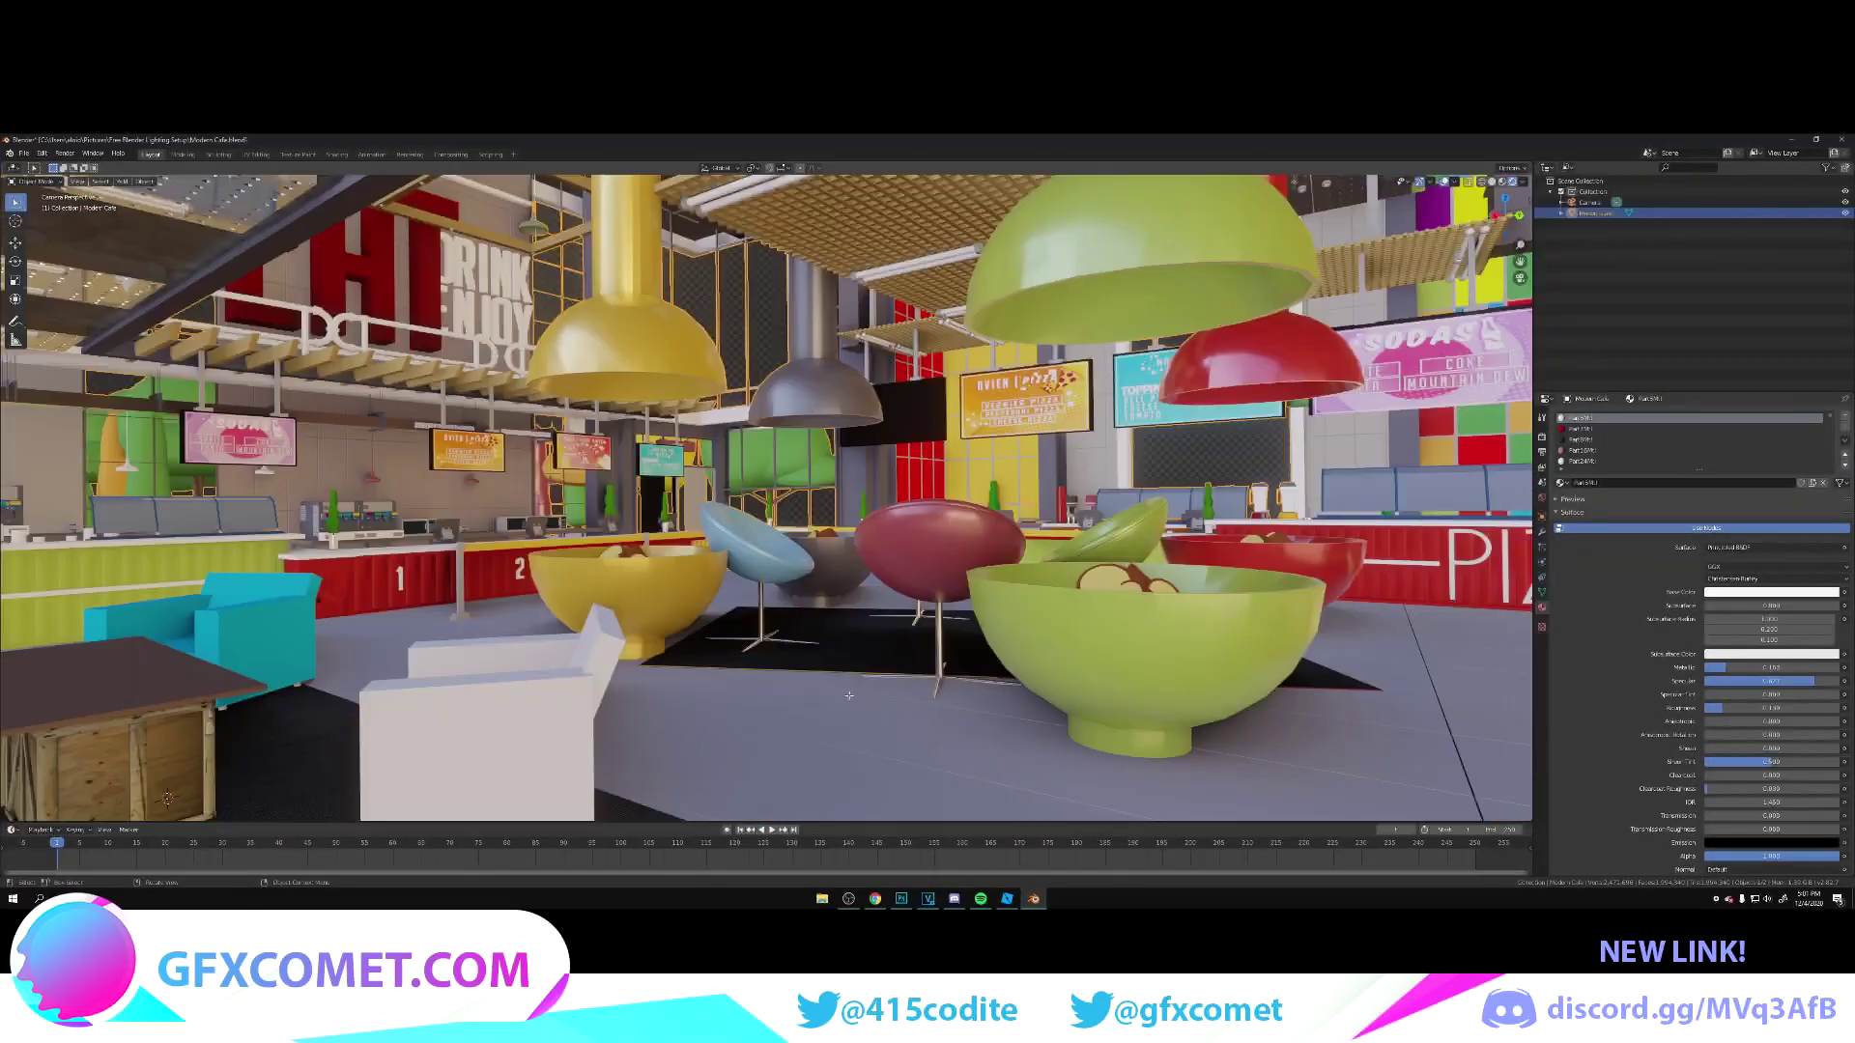
{"action": "key", "text": "Tab"}
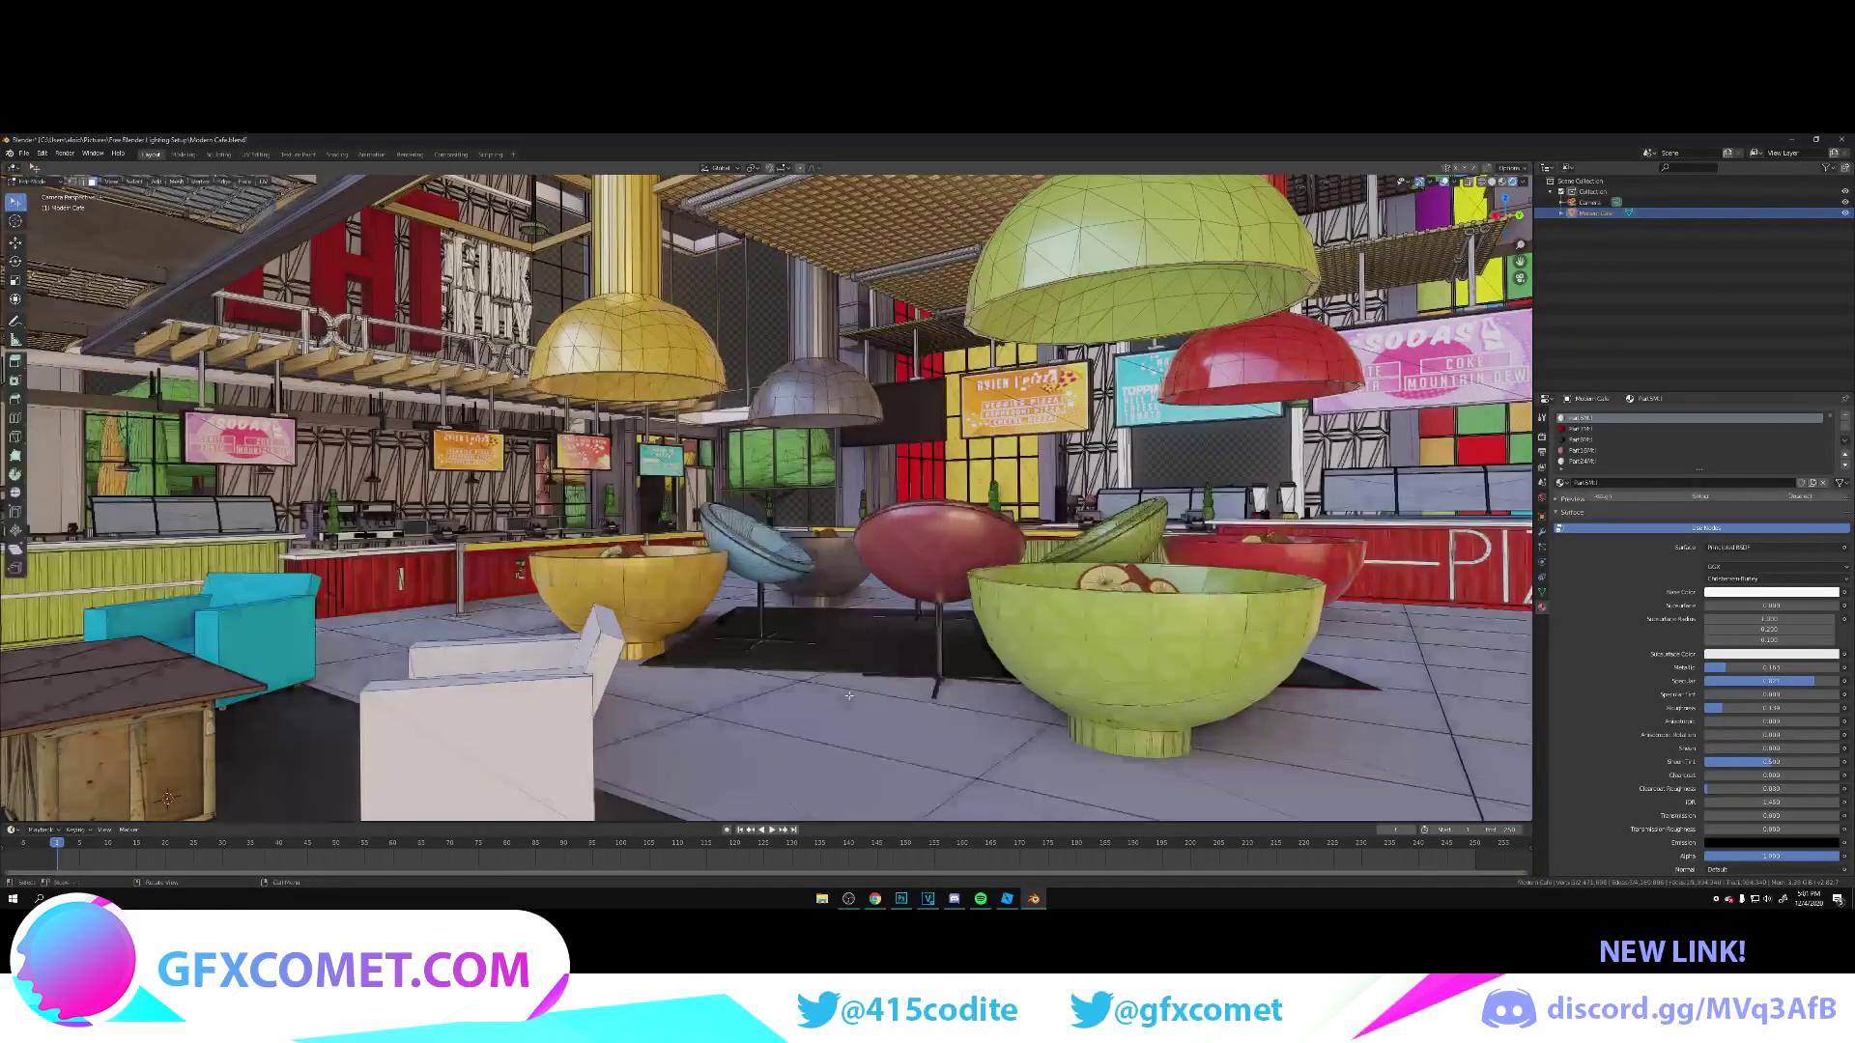
{"action": "left_click", "coordinate": [874, 678]}
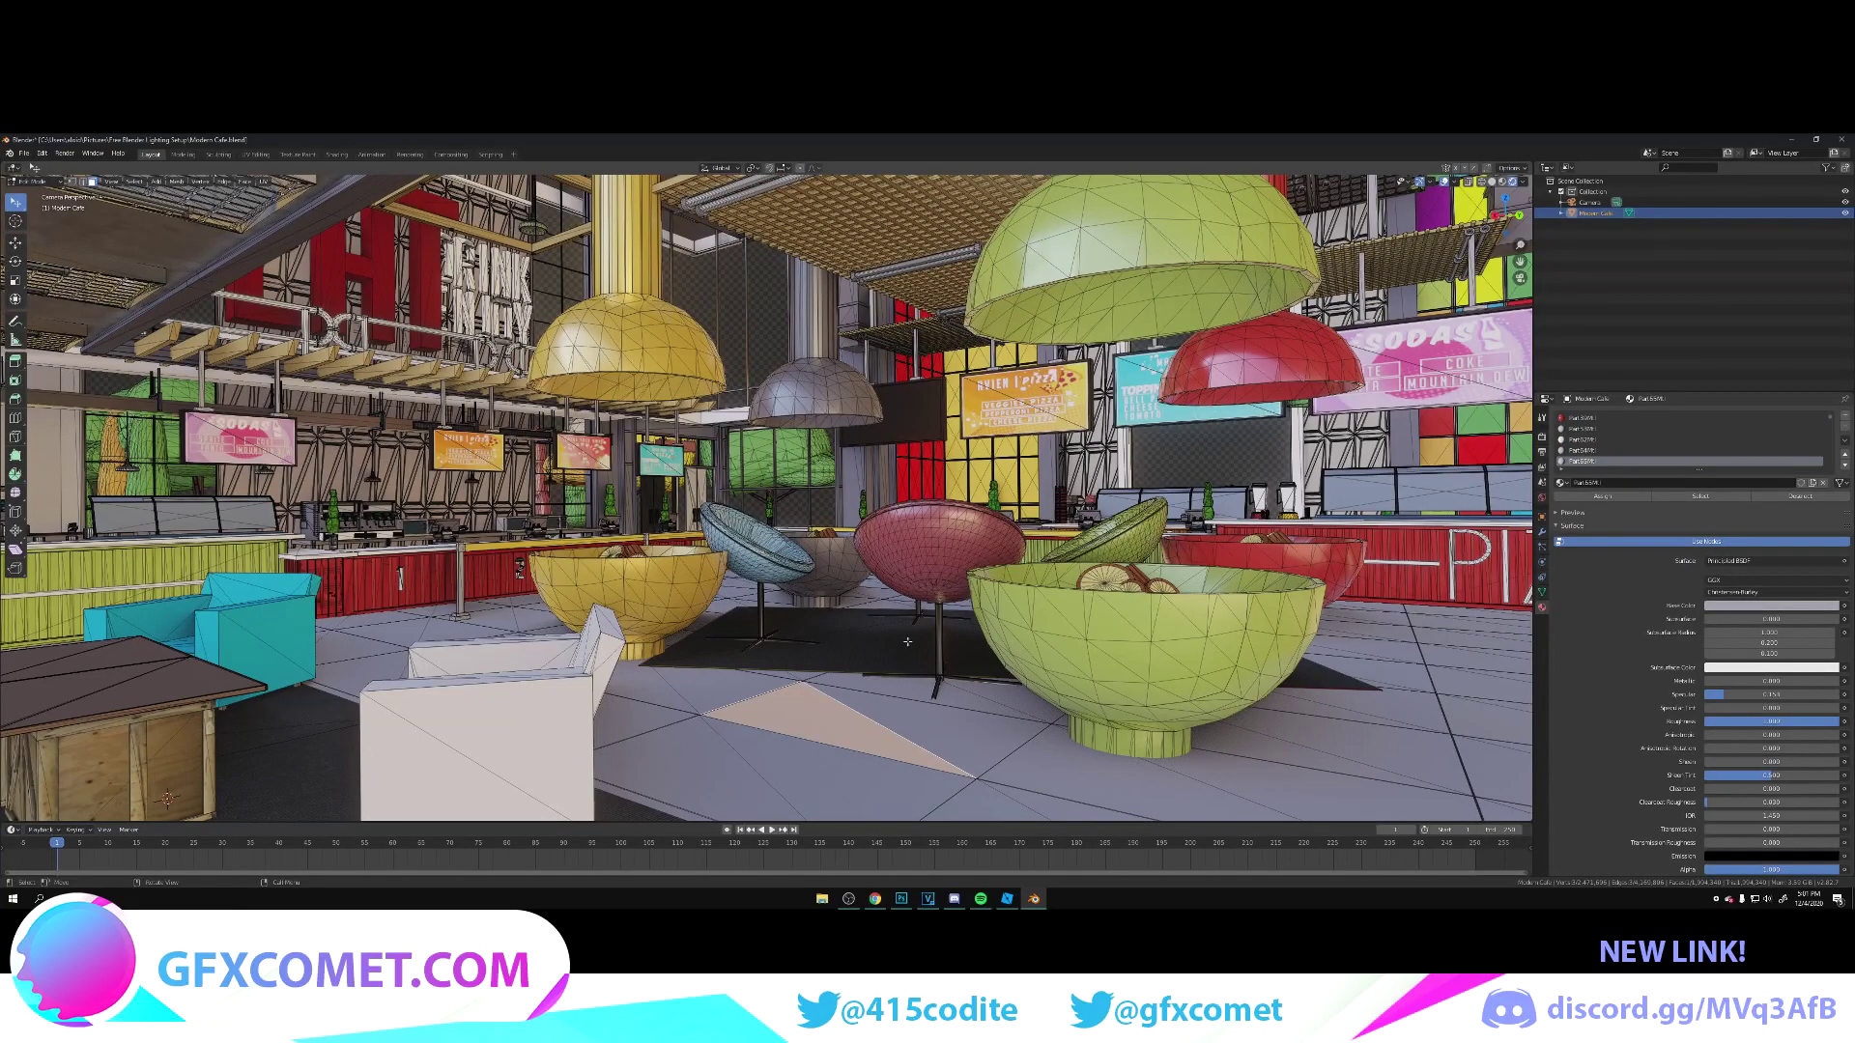
{"action": "left_click", "coordinate": [336, 155]}
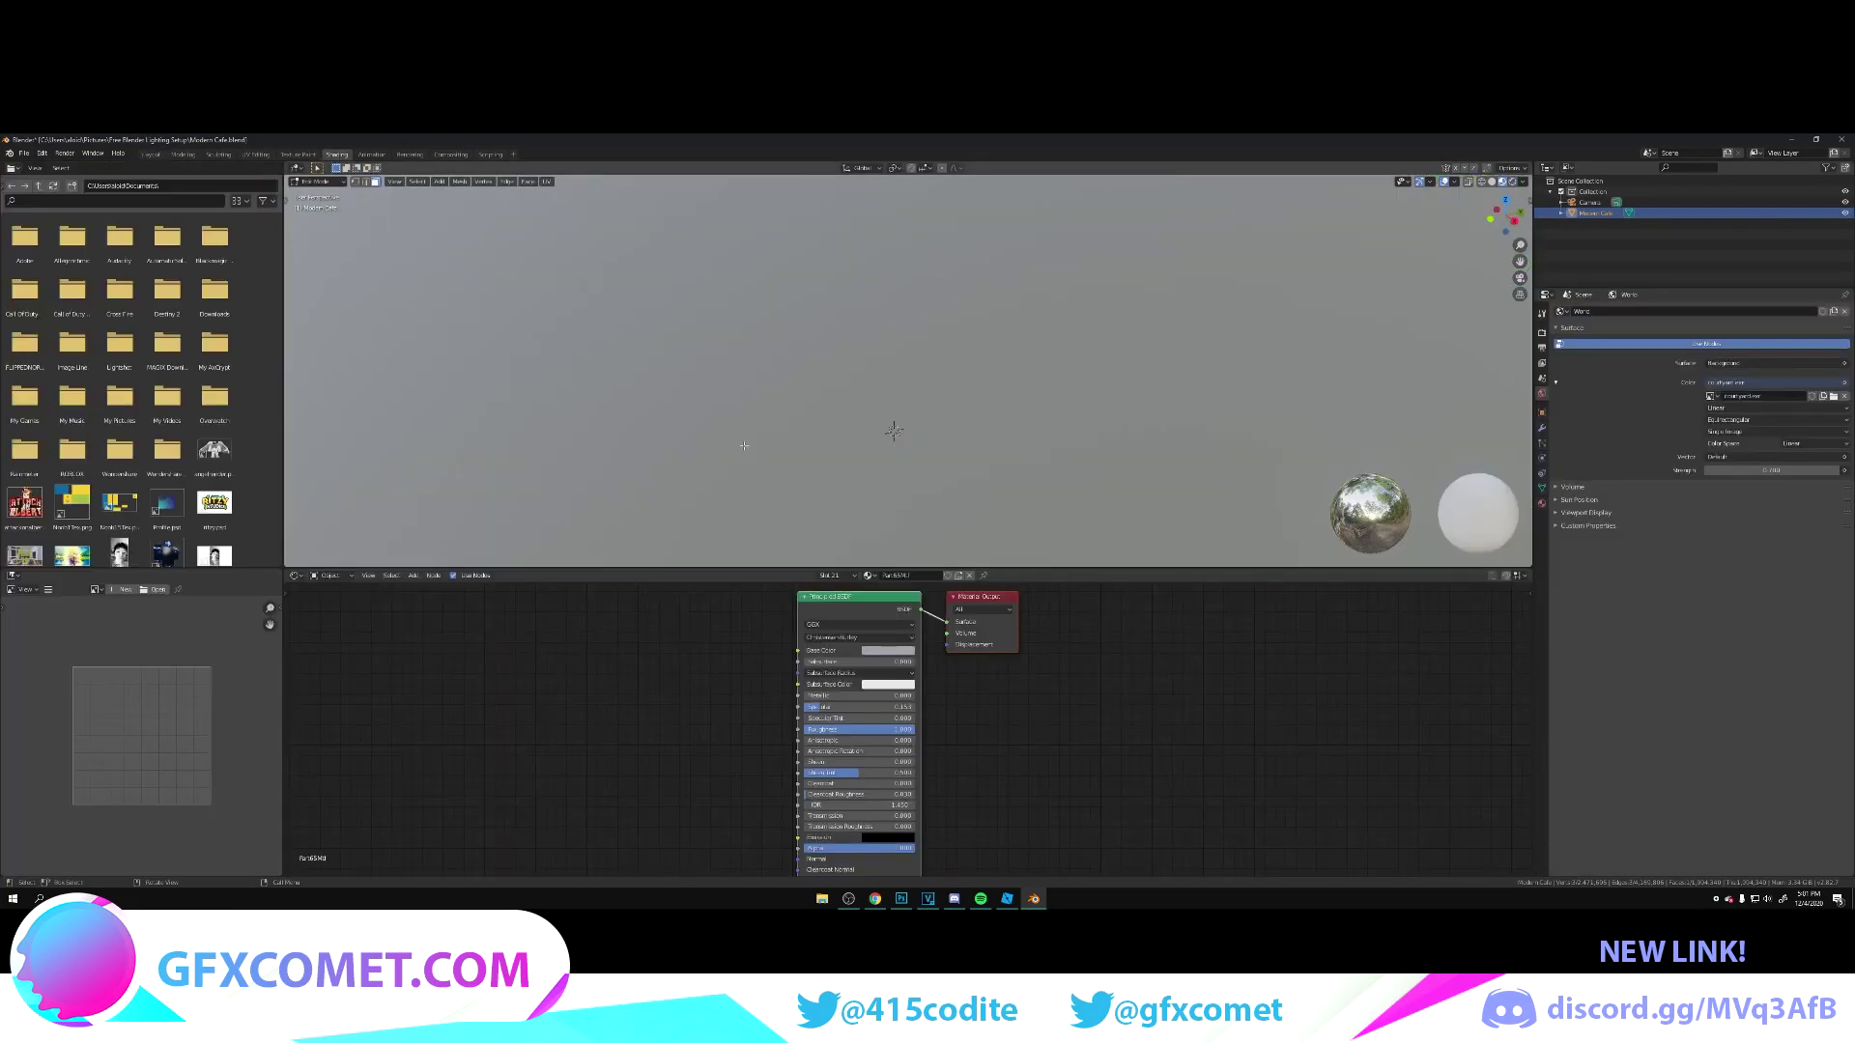
{"action": "scroll", "coordinate": [725, 711], "scroll_direction": "down", "scroll_amount": 2}
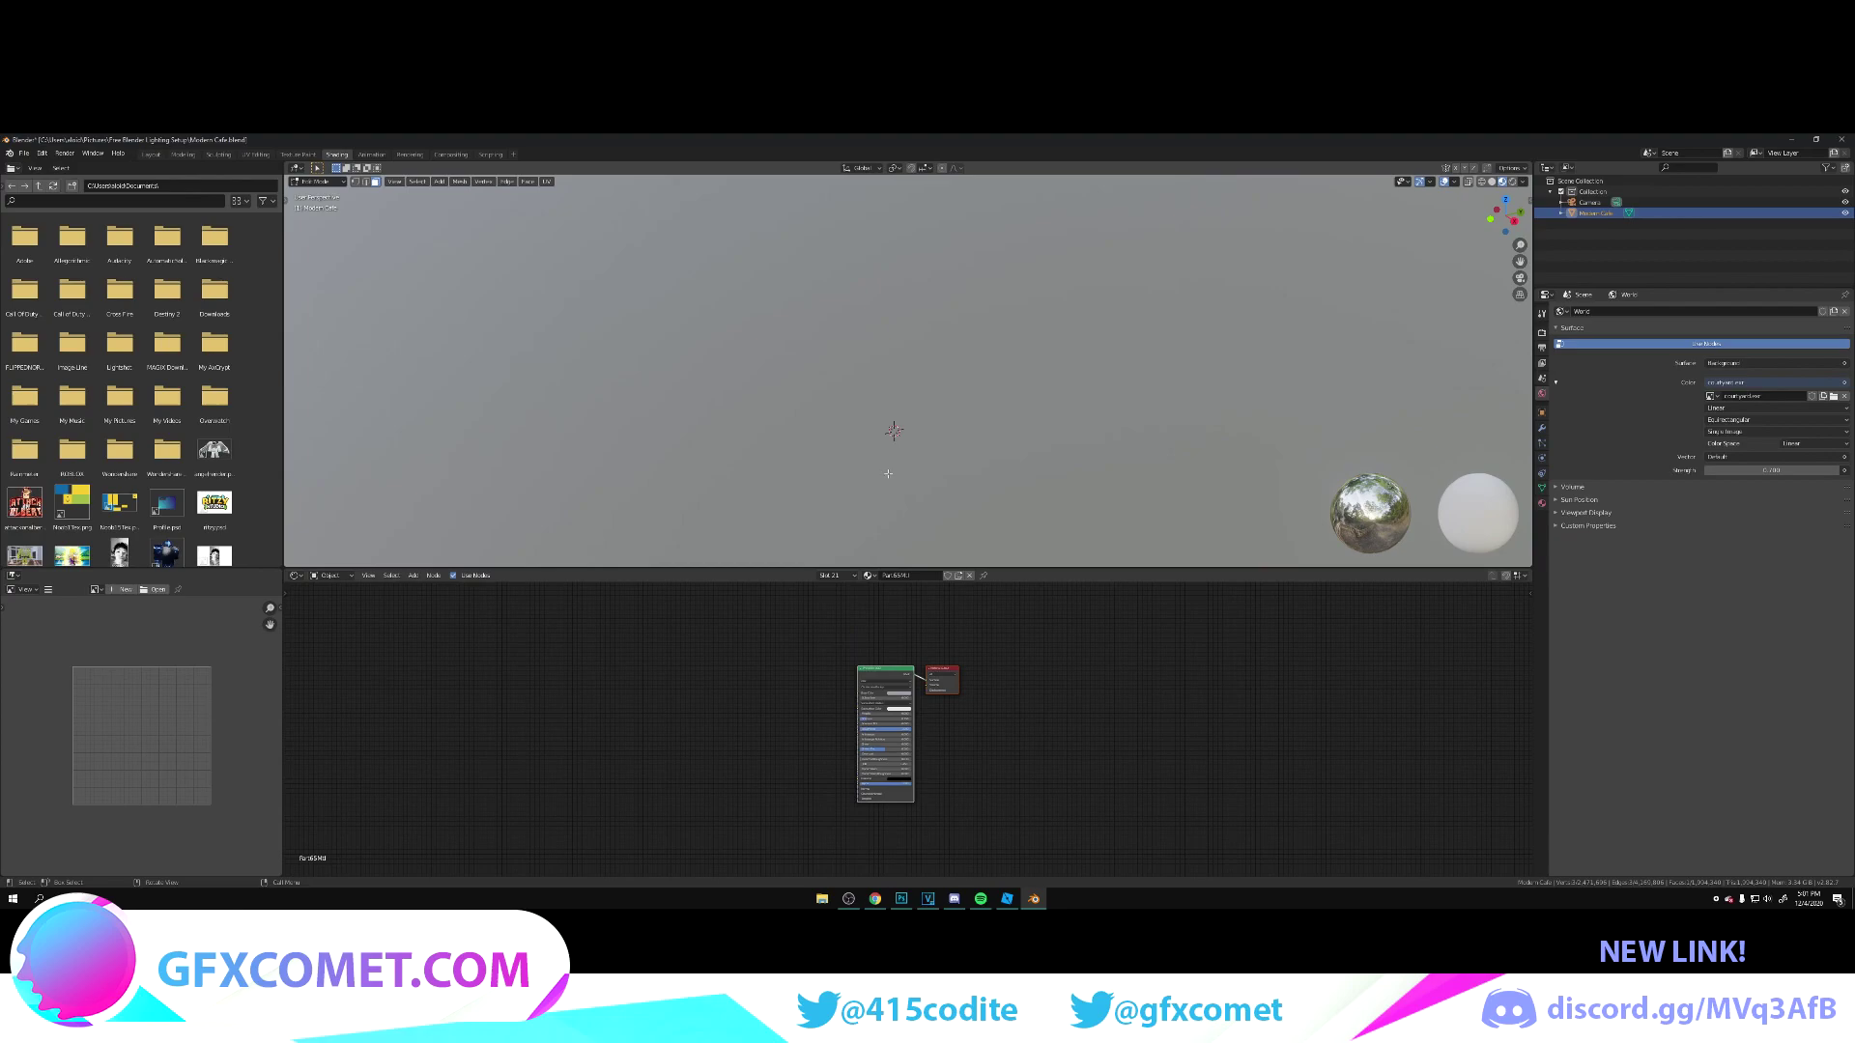
Step: Paste an image texture node into the floor material, feeding the shader's Base Color, and return to Object Mode
{"action": "key", "text": "shift+grave"}
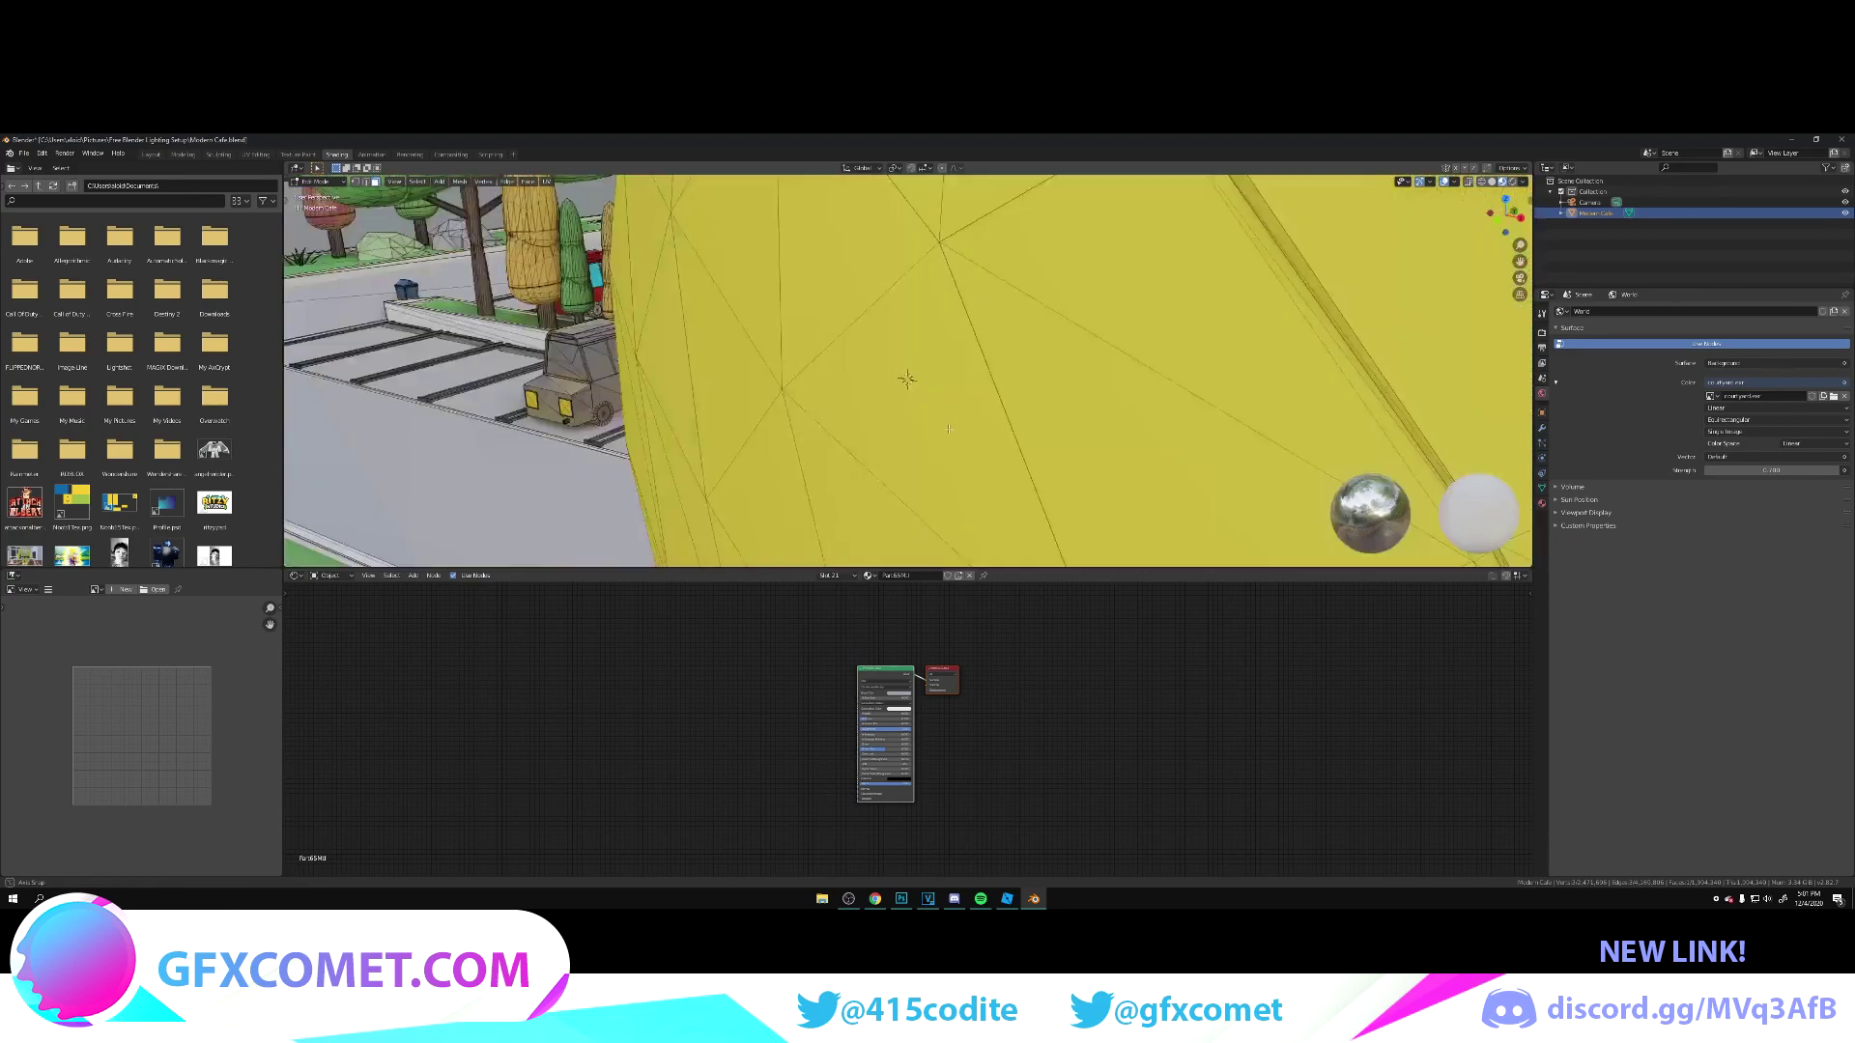
{"action": "key", "text": "w"}
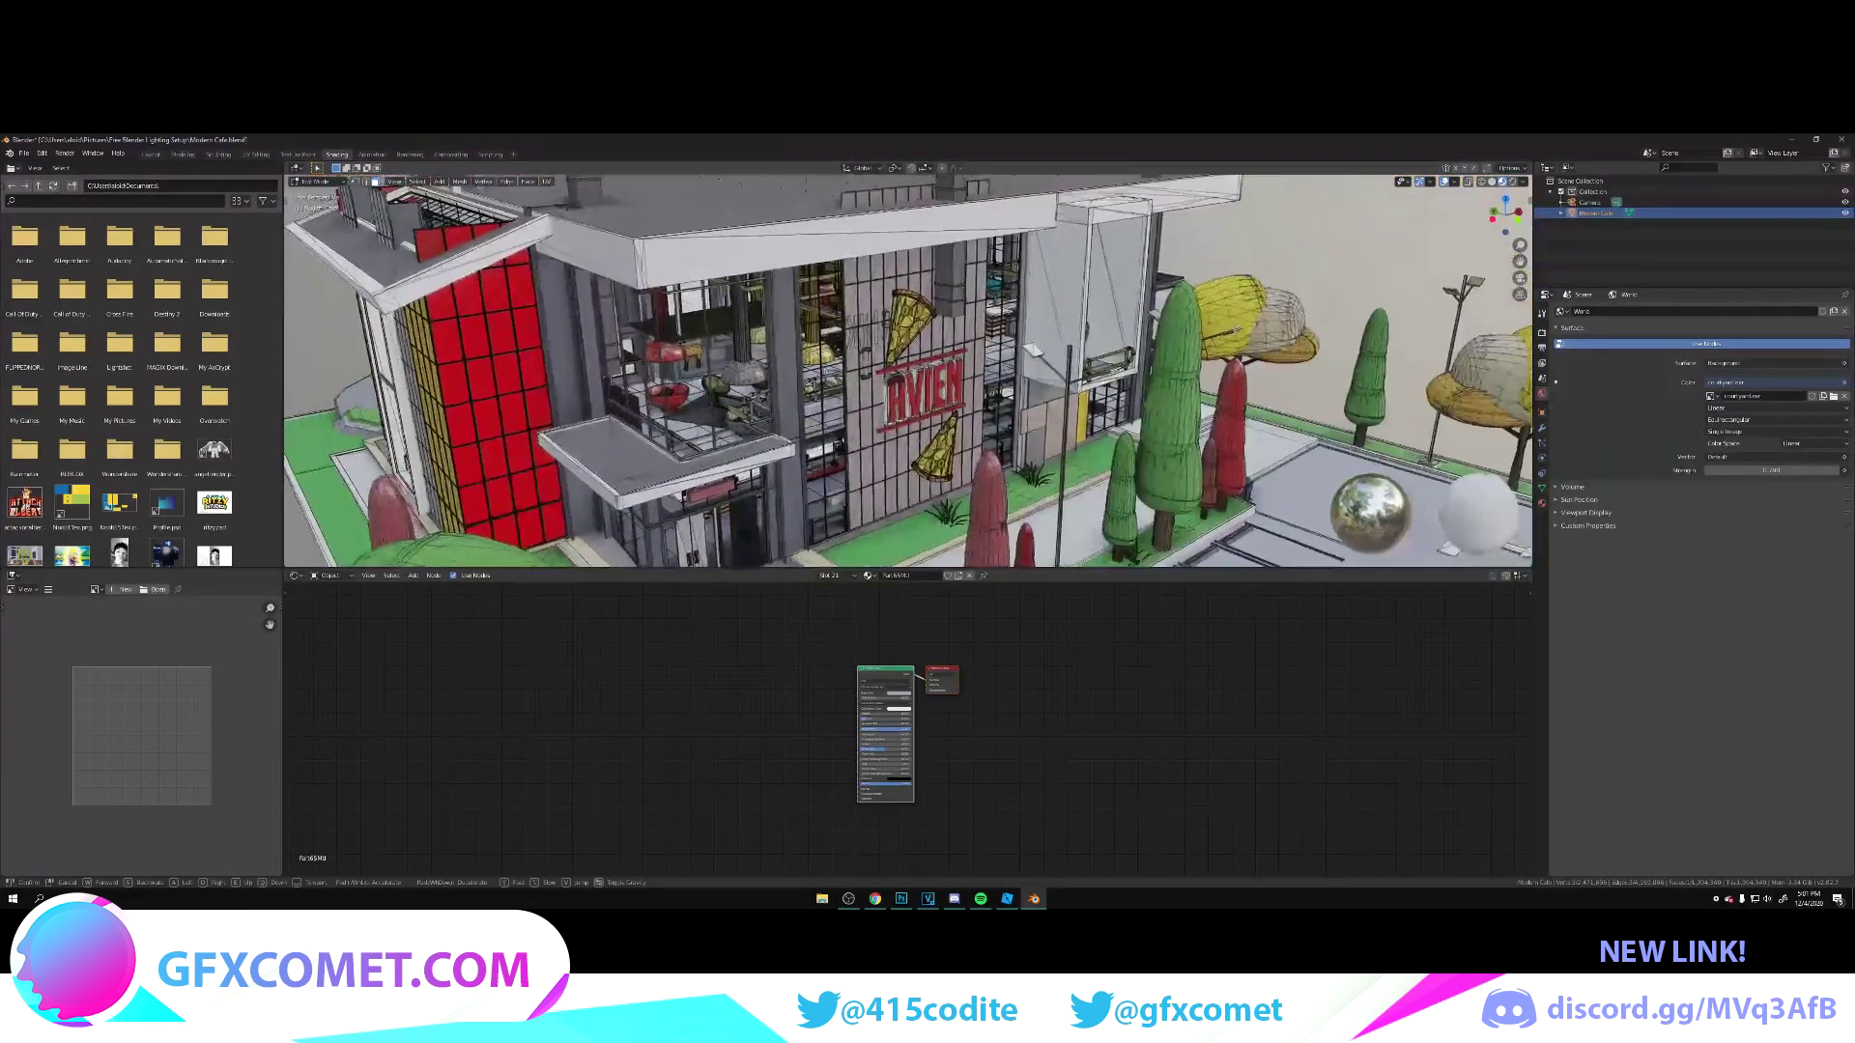
{"action": "key", "text": "w"}
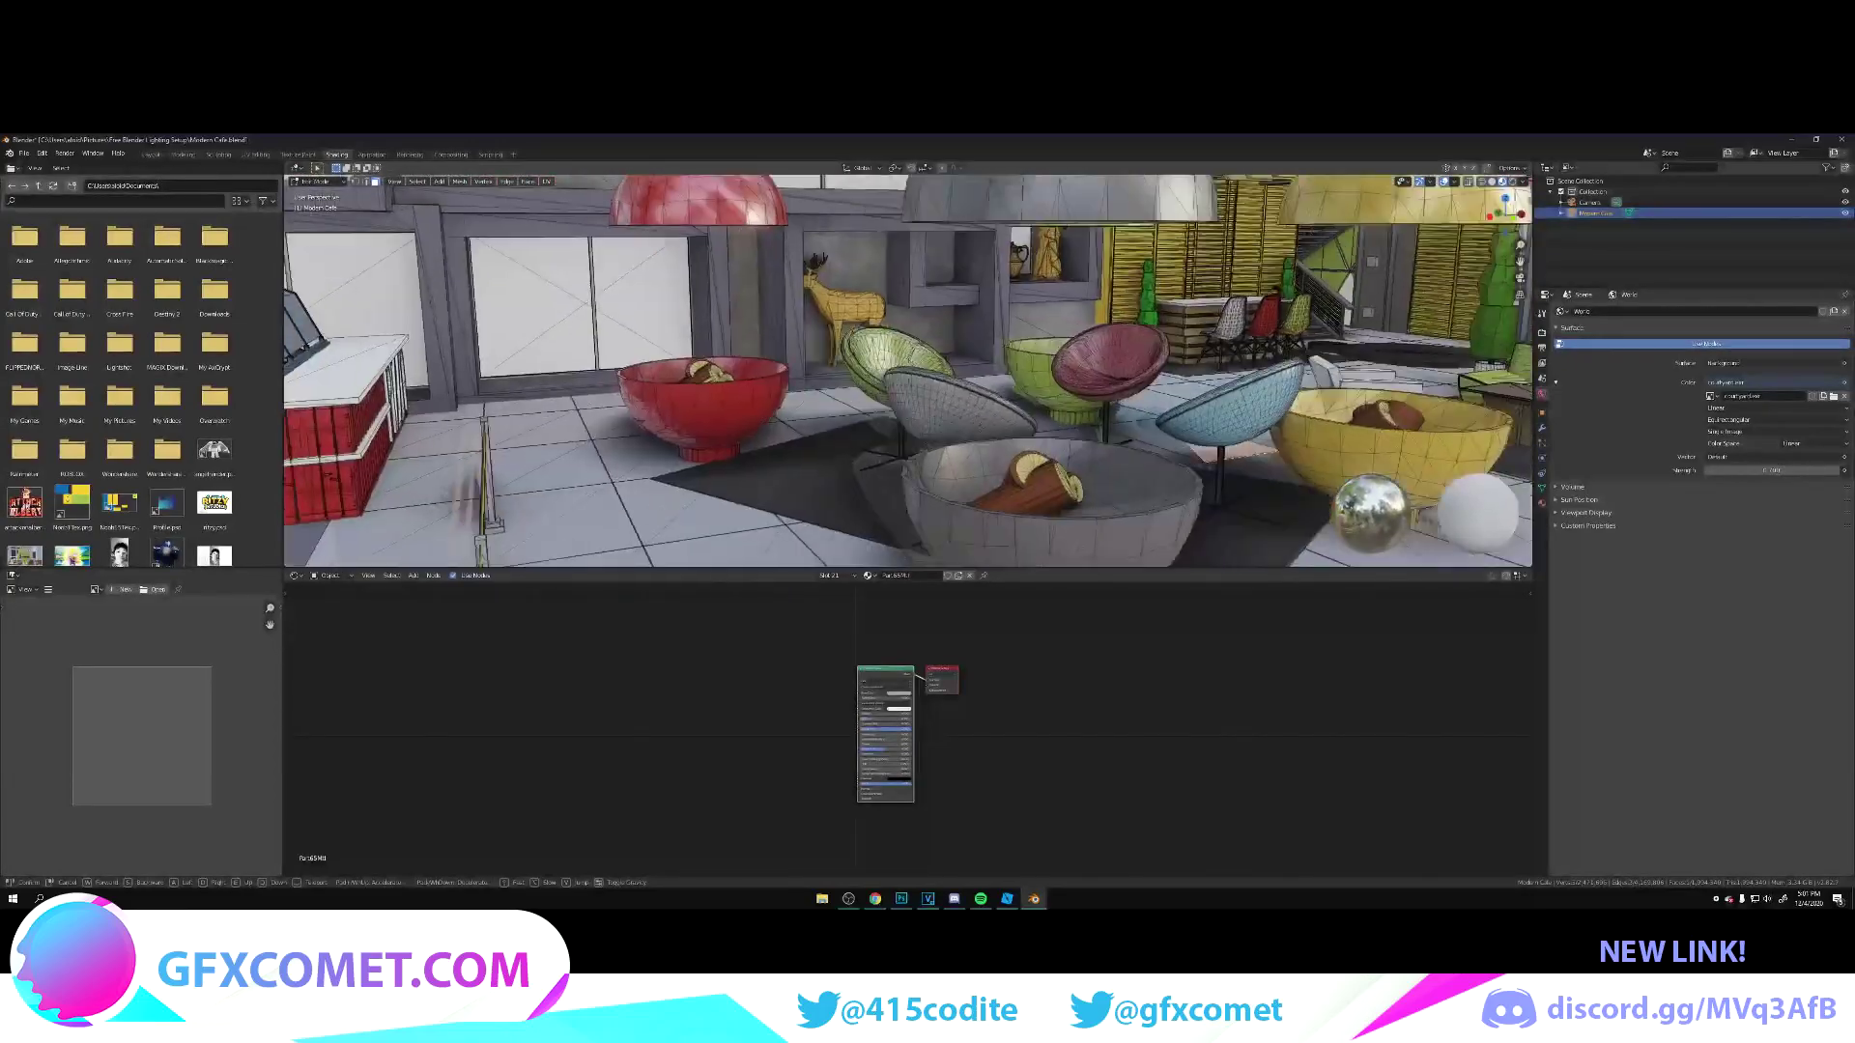
{"action": "key", "text": "a"}
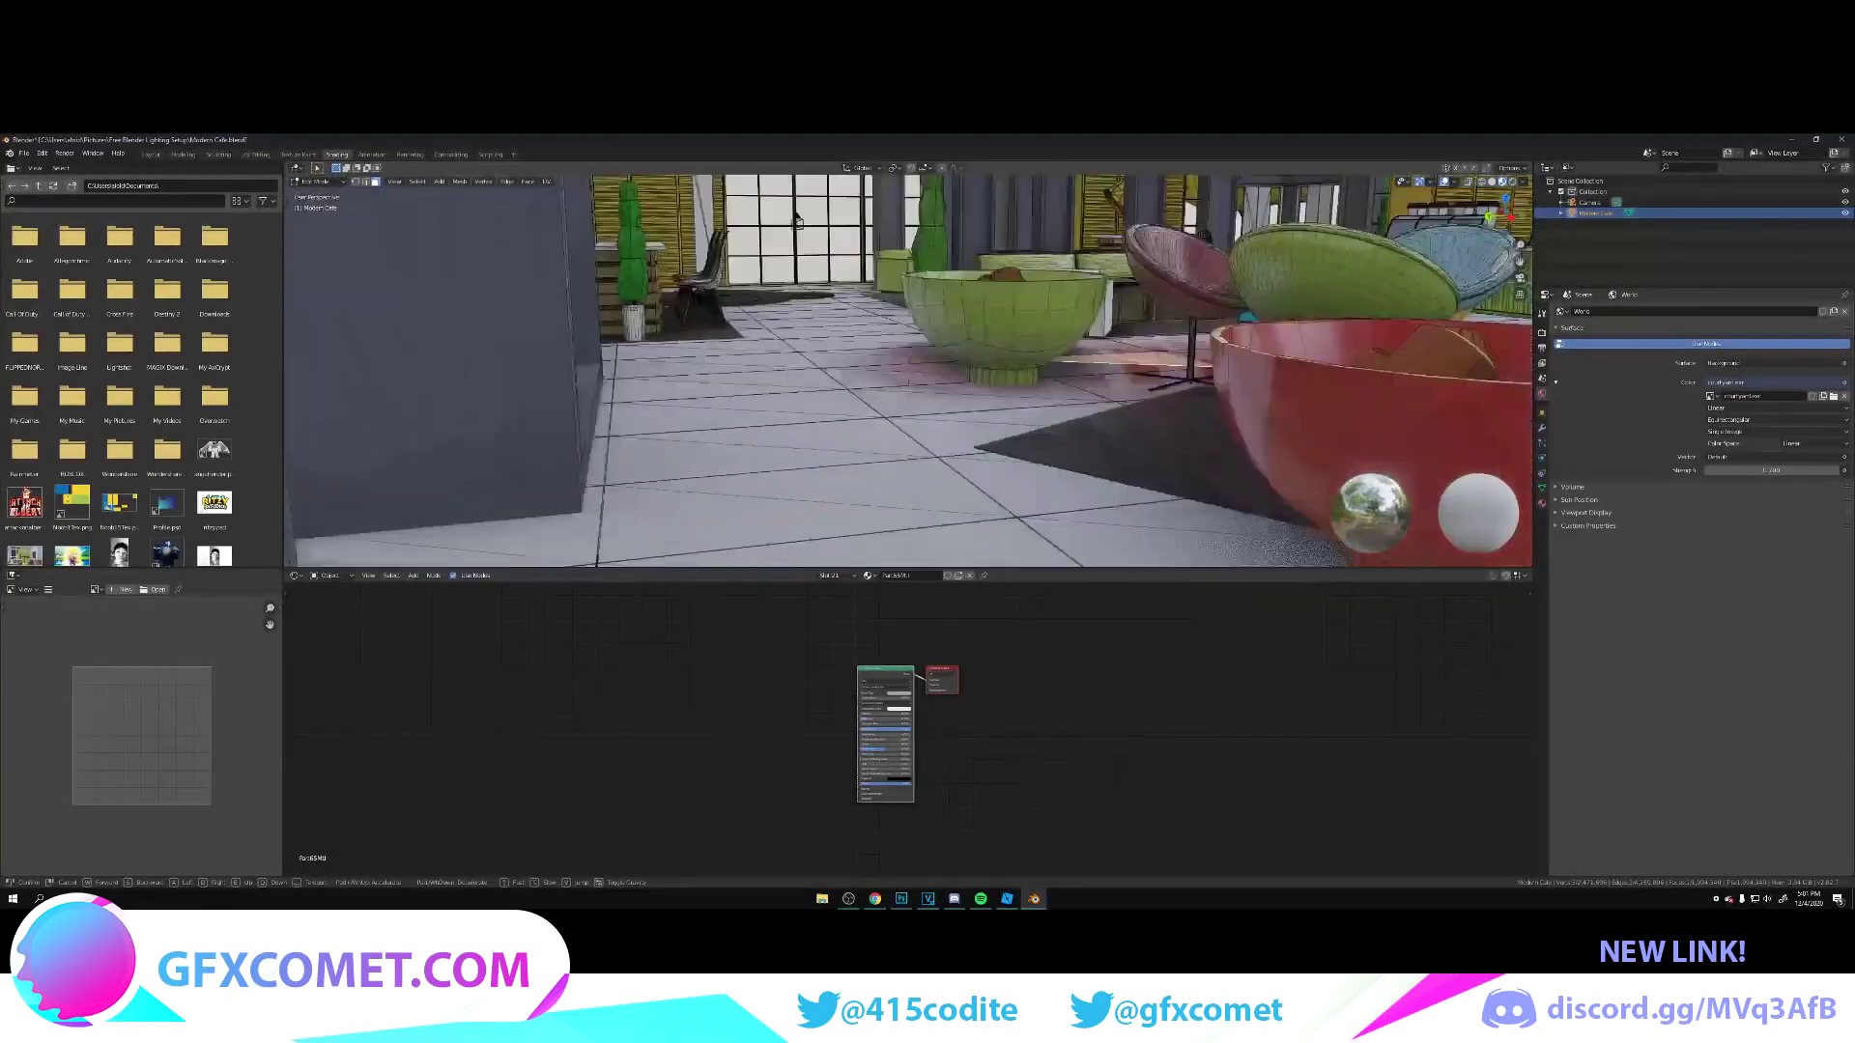
{"action": "key", "text": "d"}
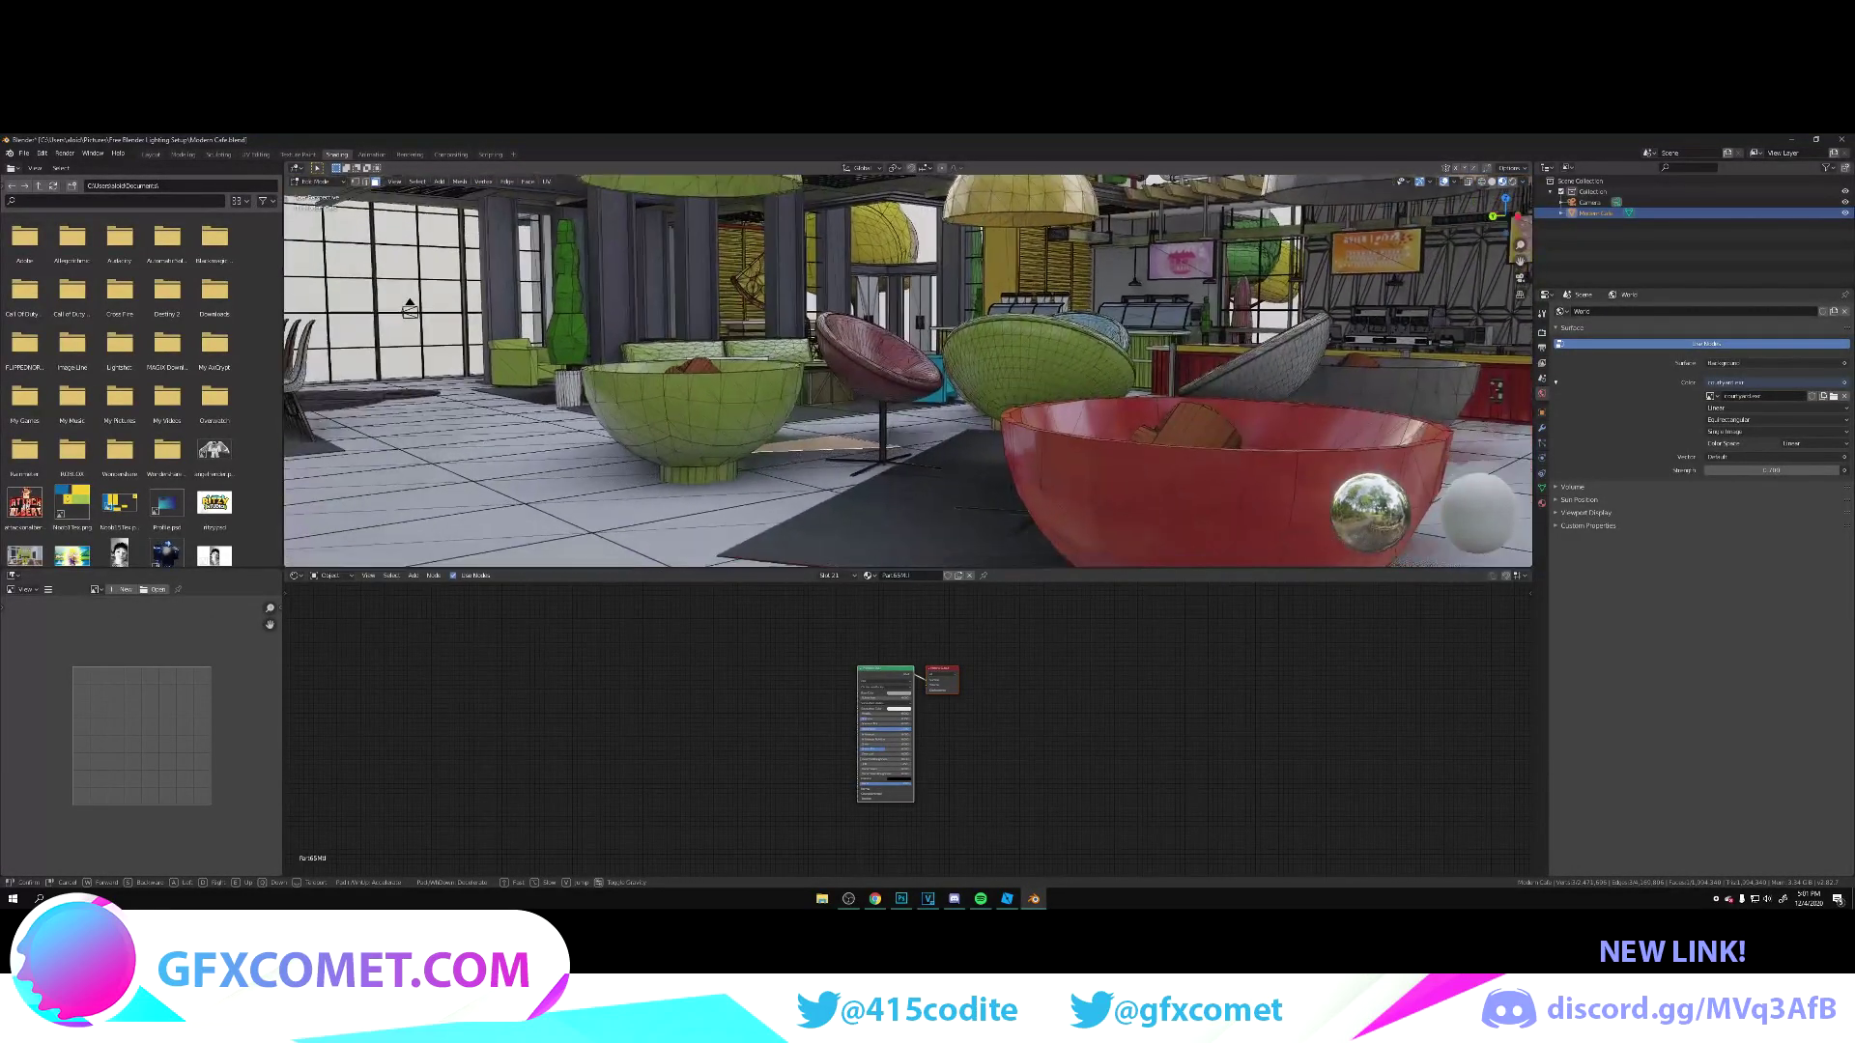
{"action": "left_click", "coordinate": [908, 370]}
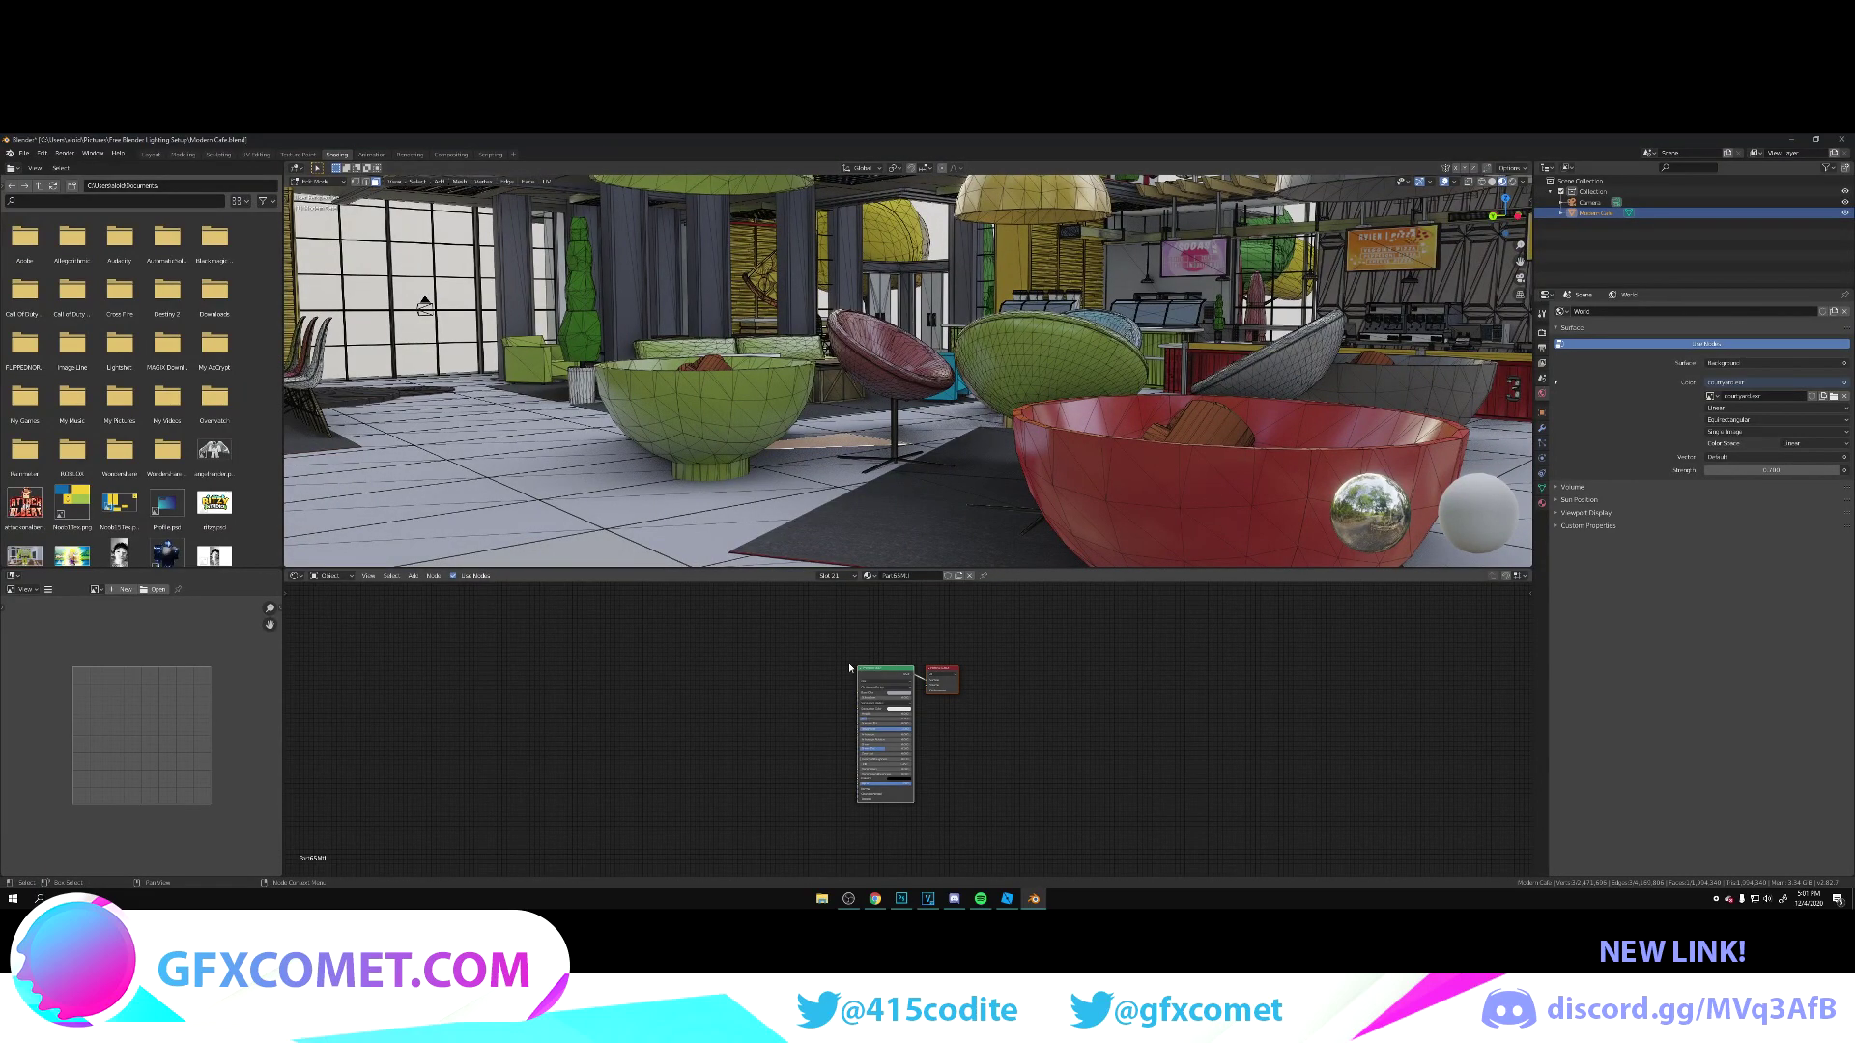
{"action": "scroll", "coordinate": [849, 665], "scroll_direction": "up", "scroll_amount": 2}
{"action": "key", "text": "ctrl+v"}
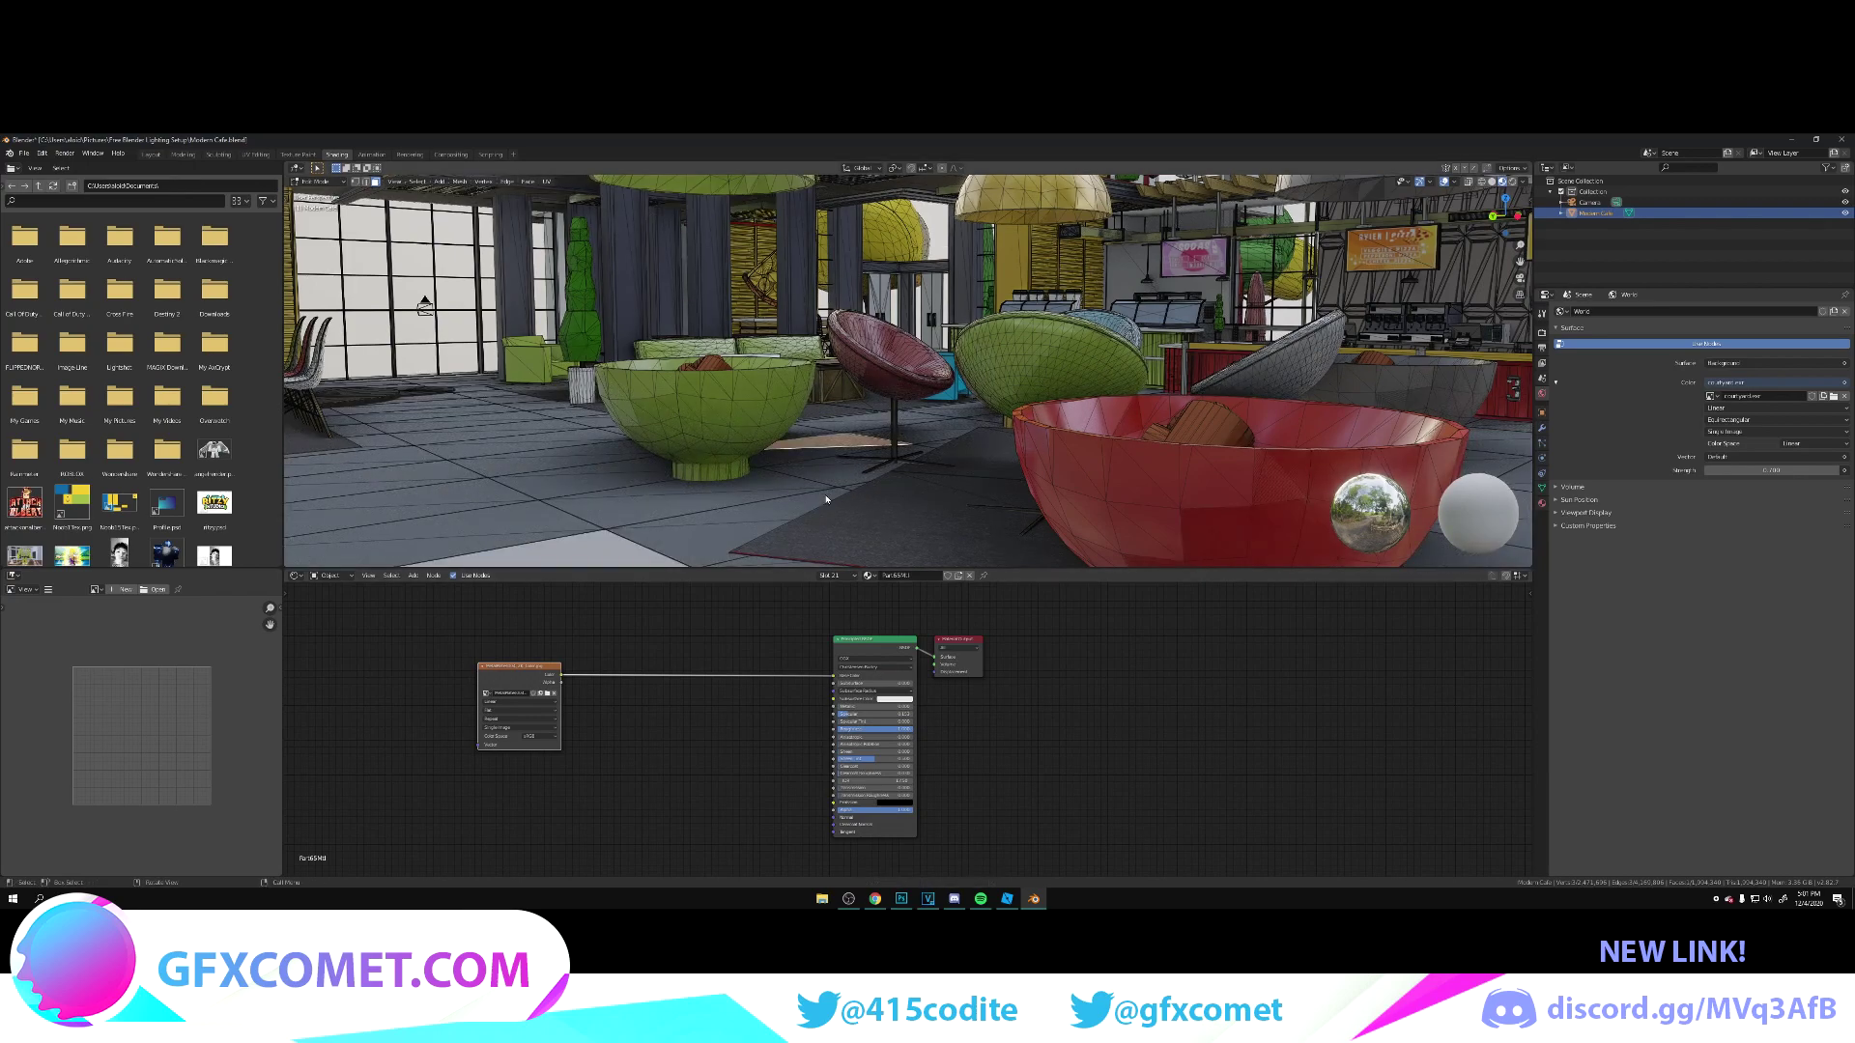
{"action": "key", "text": "Tab"}
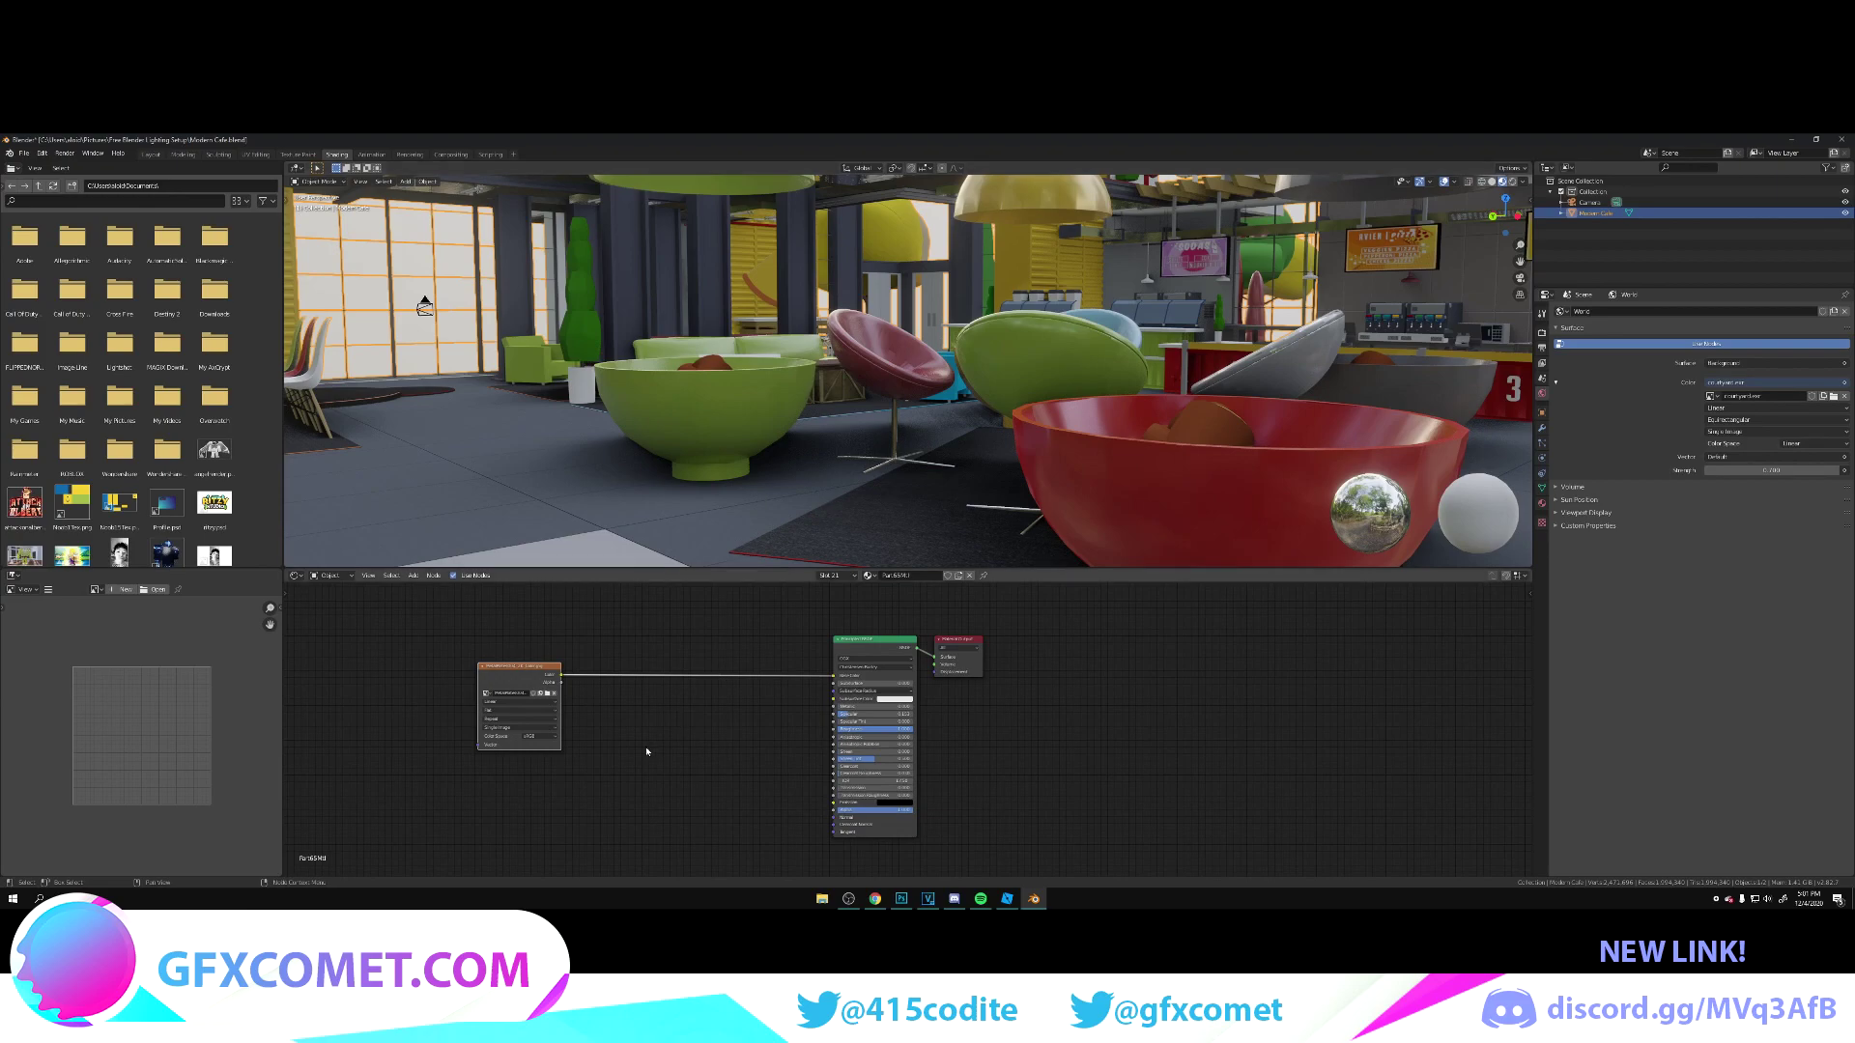
Step: Add a Bump node driven by the floor image's color and connect its output to the shader's Normal input
{"action": "left_click_drag", "start_coordinate": [504, 670], "coordinate": [485, 666]}
{"action": "key", "text": "shift+a"}
{"action": "left_click", "coordinate": [621, 727]}
{"action": "type", "text": "bump"}
{"action": "key", "text": "Return"}
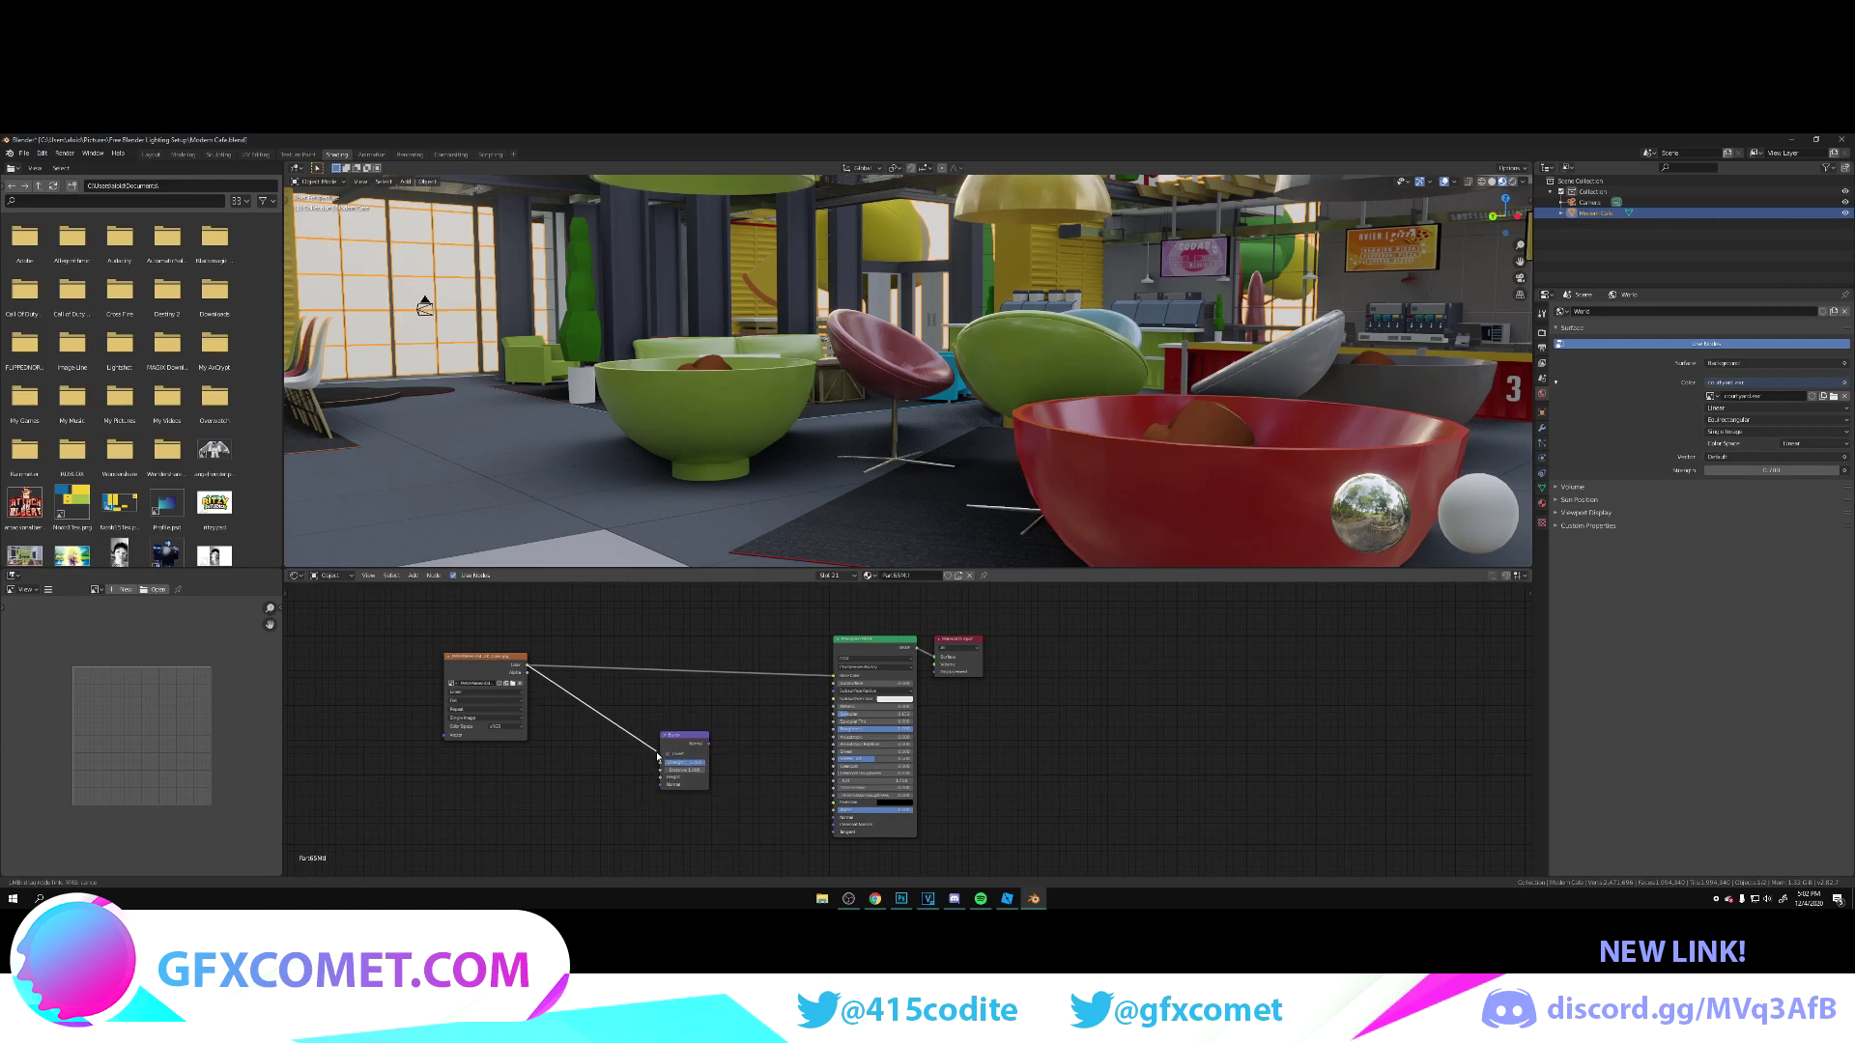
{"action": "left_click_drag", "start_coordinate": [708, 744], "coordinate": [832, 816]}
Step: Add Texture Coordinate and Mapping nodes to the floor image texture and reduce its mapping scale
{"action": "key", "text": "shift+grave"}
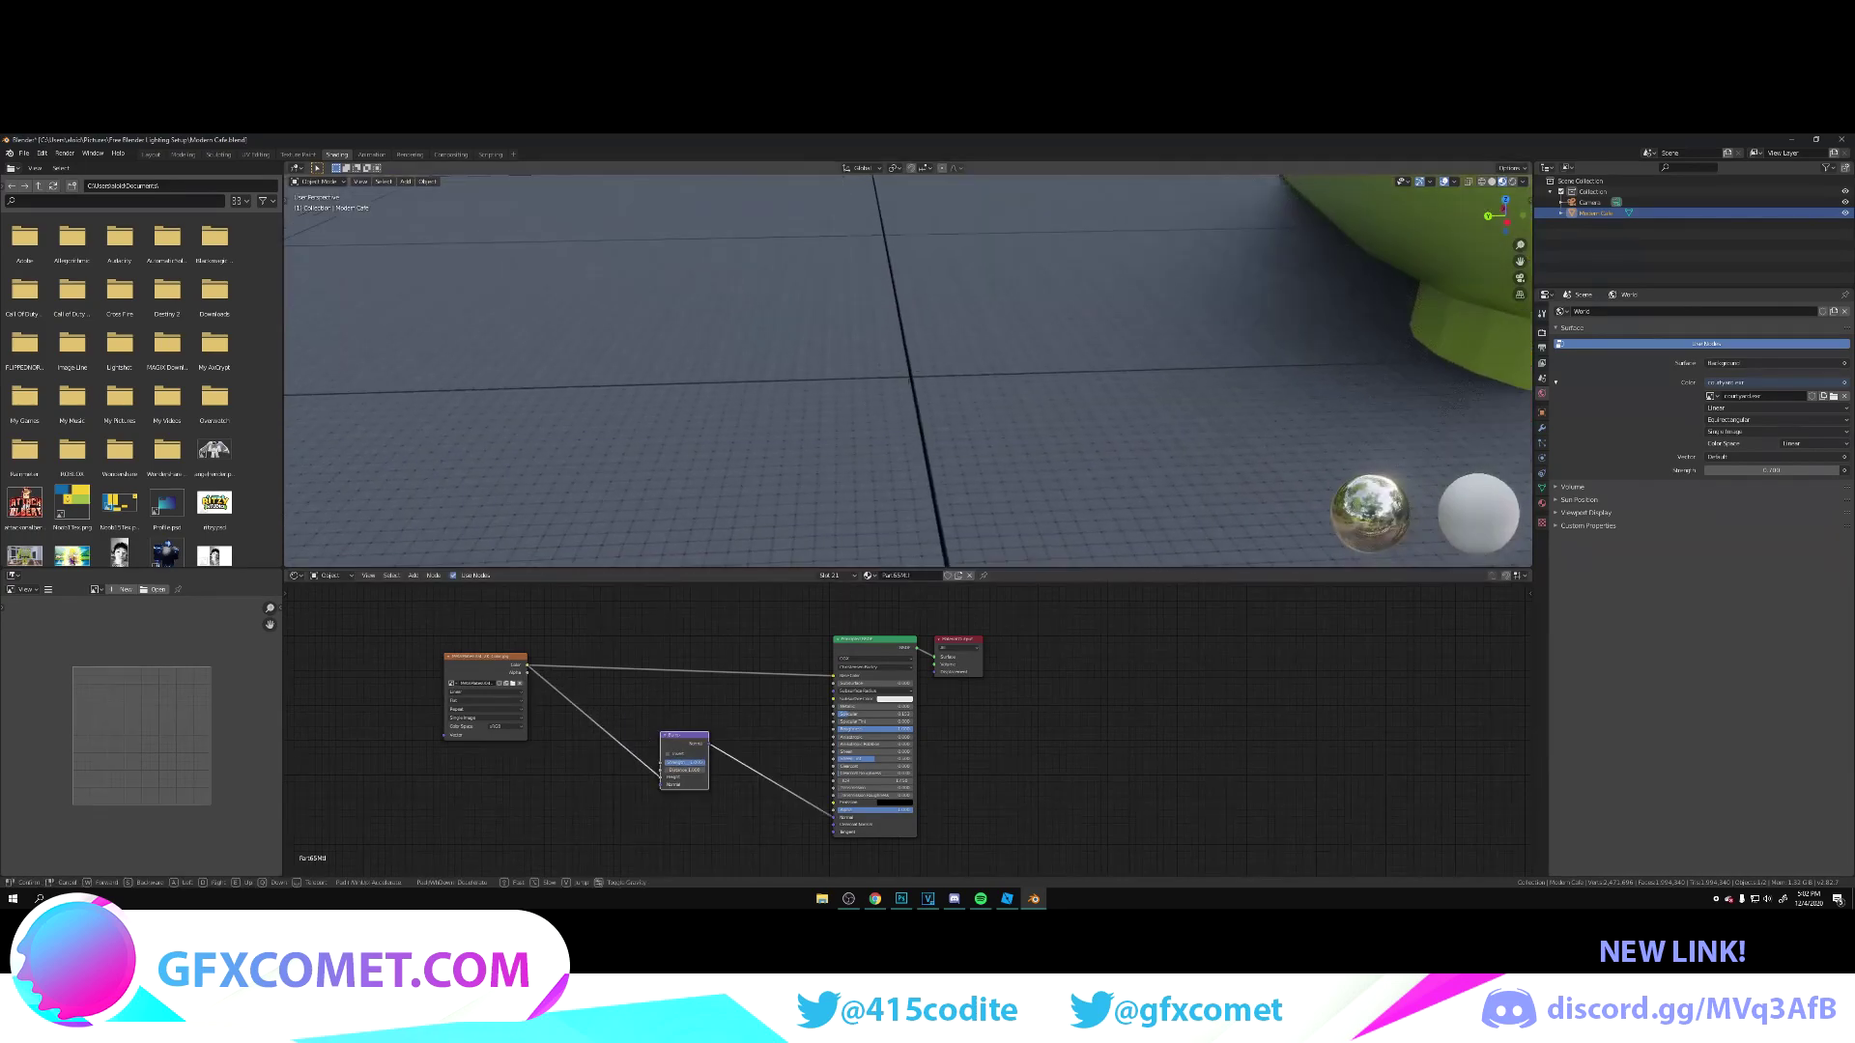
{"action": "key", "text": "a"}
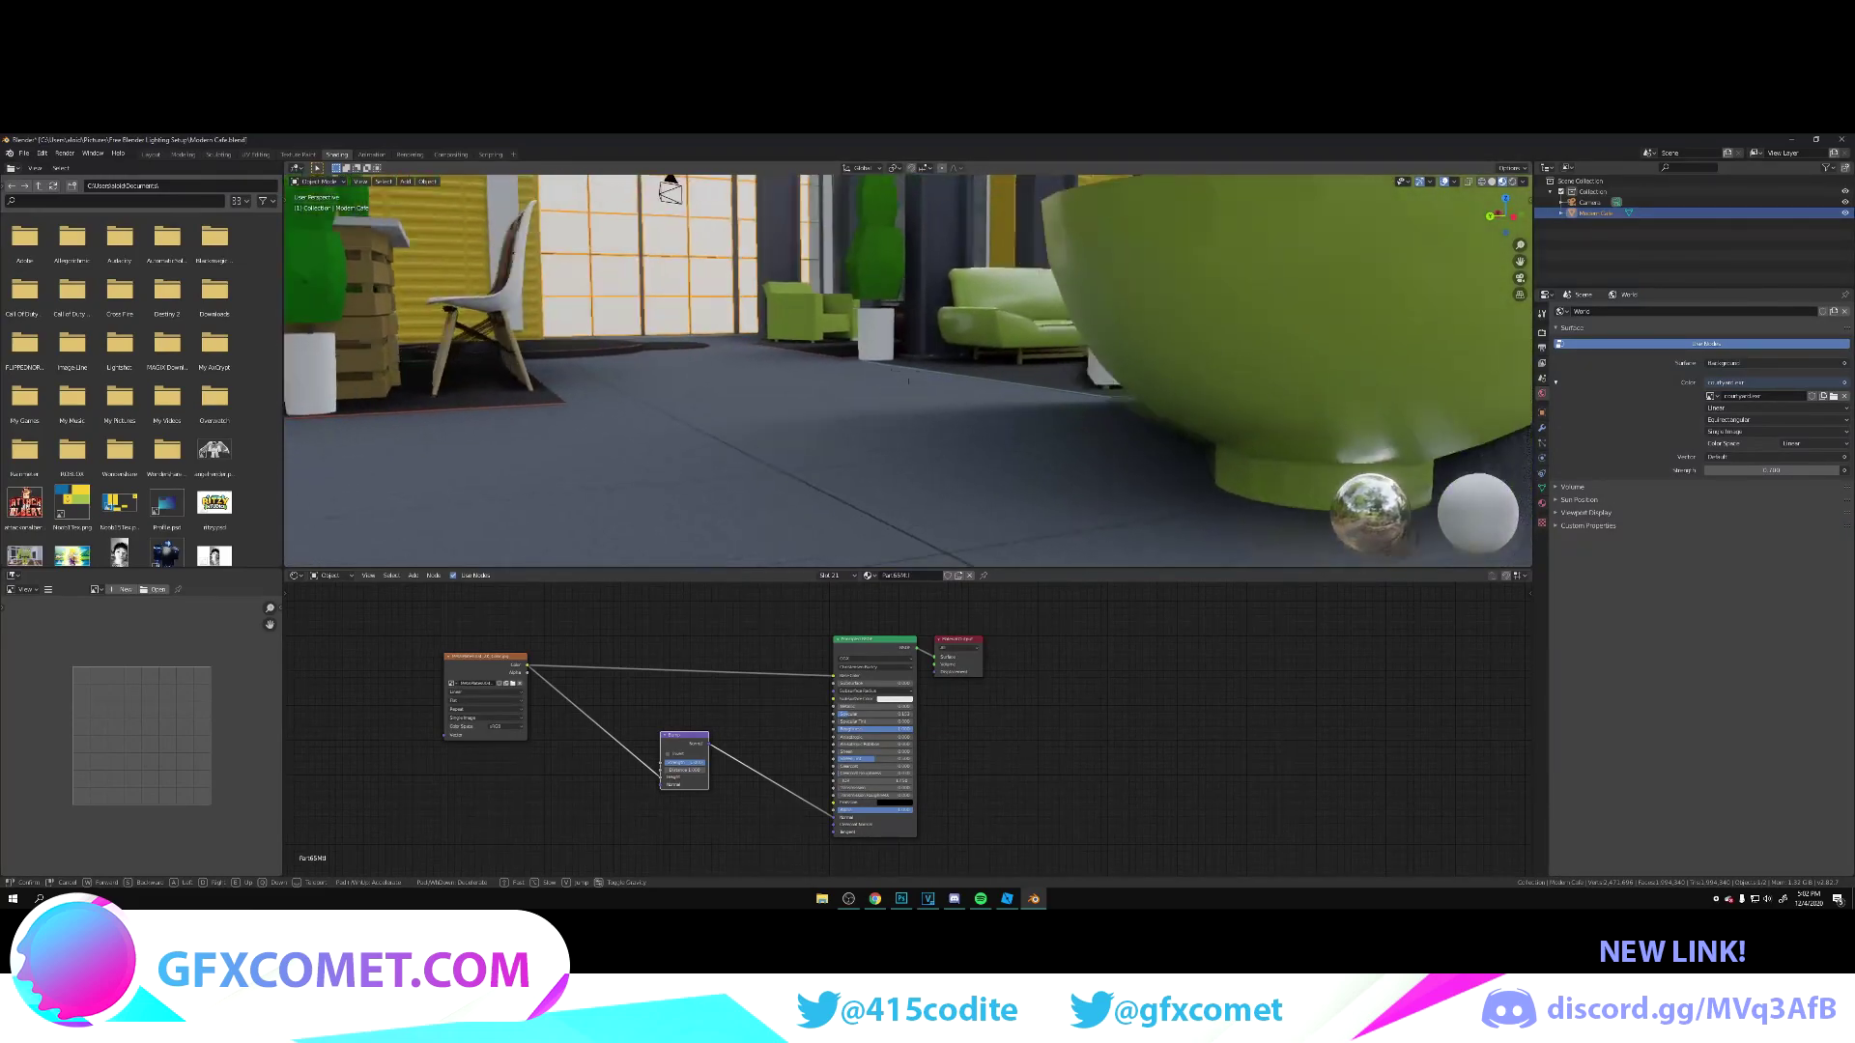
{"action": "left_click", "coordinate": [908, 371]}
{"action": "left_click", "coordinate": [494, 665]}
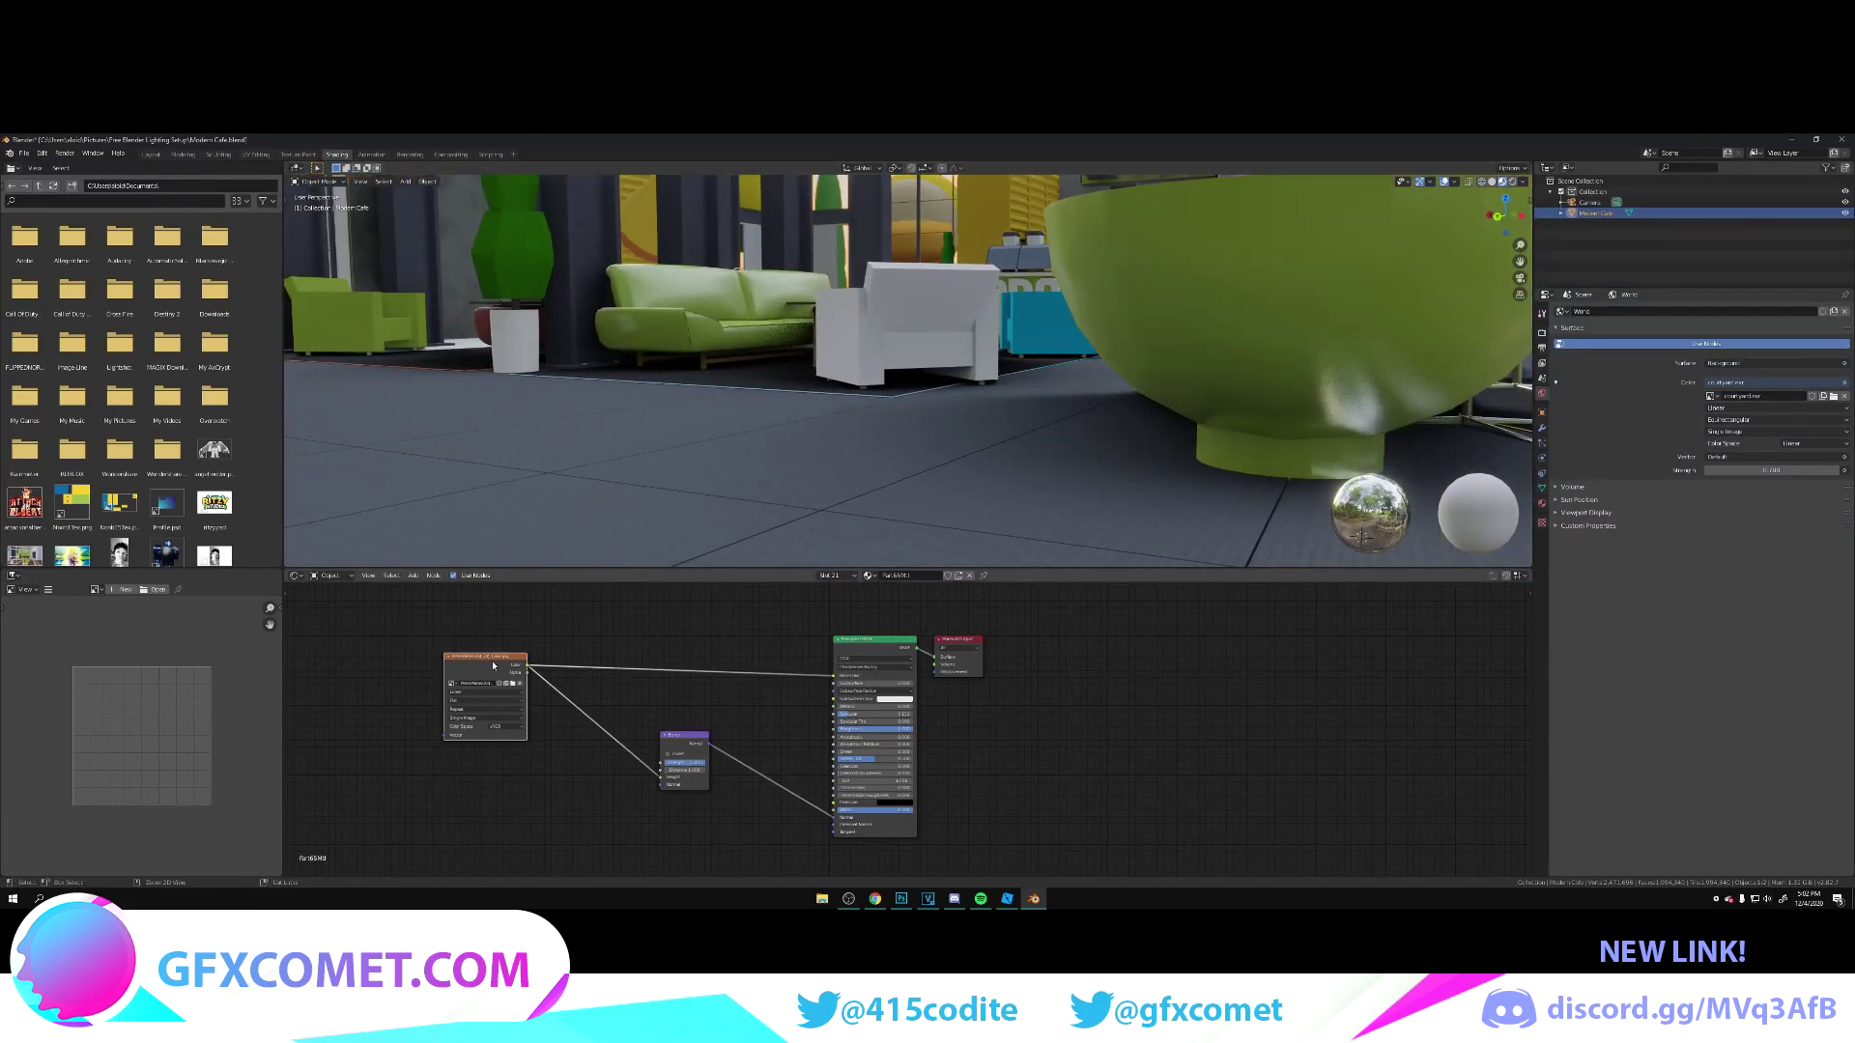
{"action": "key", "text": "ctrl+t"}
{"action": "middle_click_drag", "start_coordinate": [559, 628], "coordinate": [844, 660]}
{"action": "scroll", "coordinate": [753, 819], "scroll_direction": "up", "scroll_amount": 4}
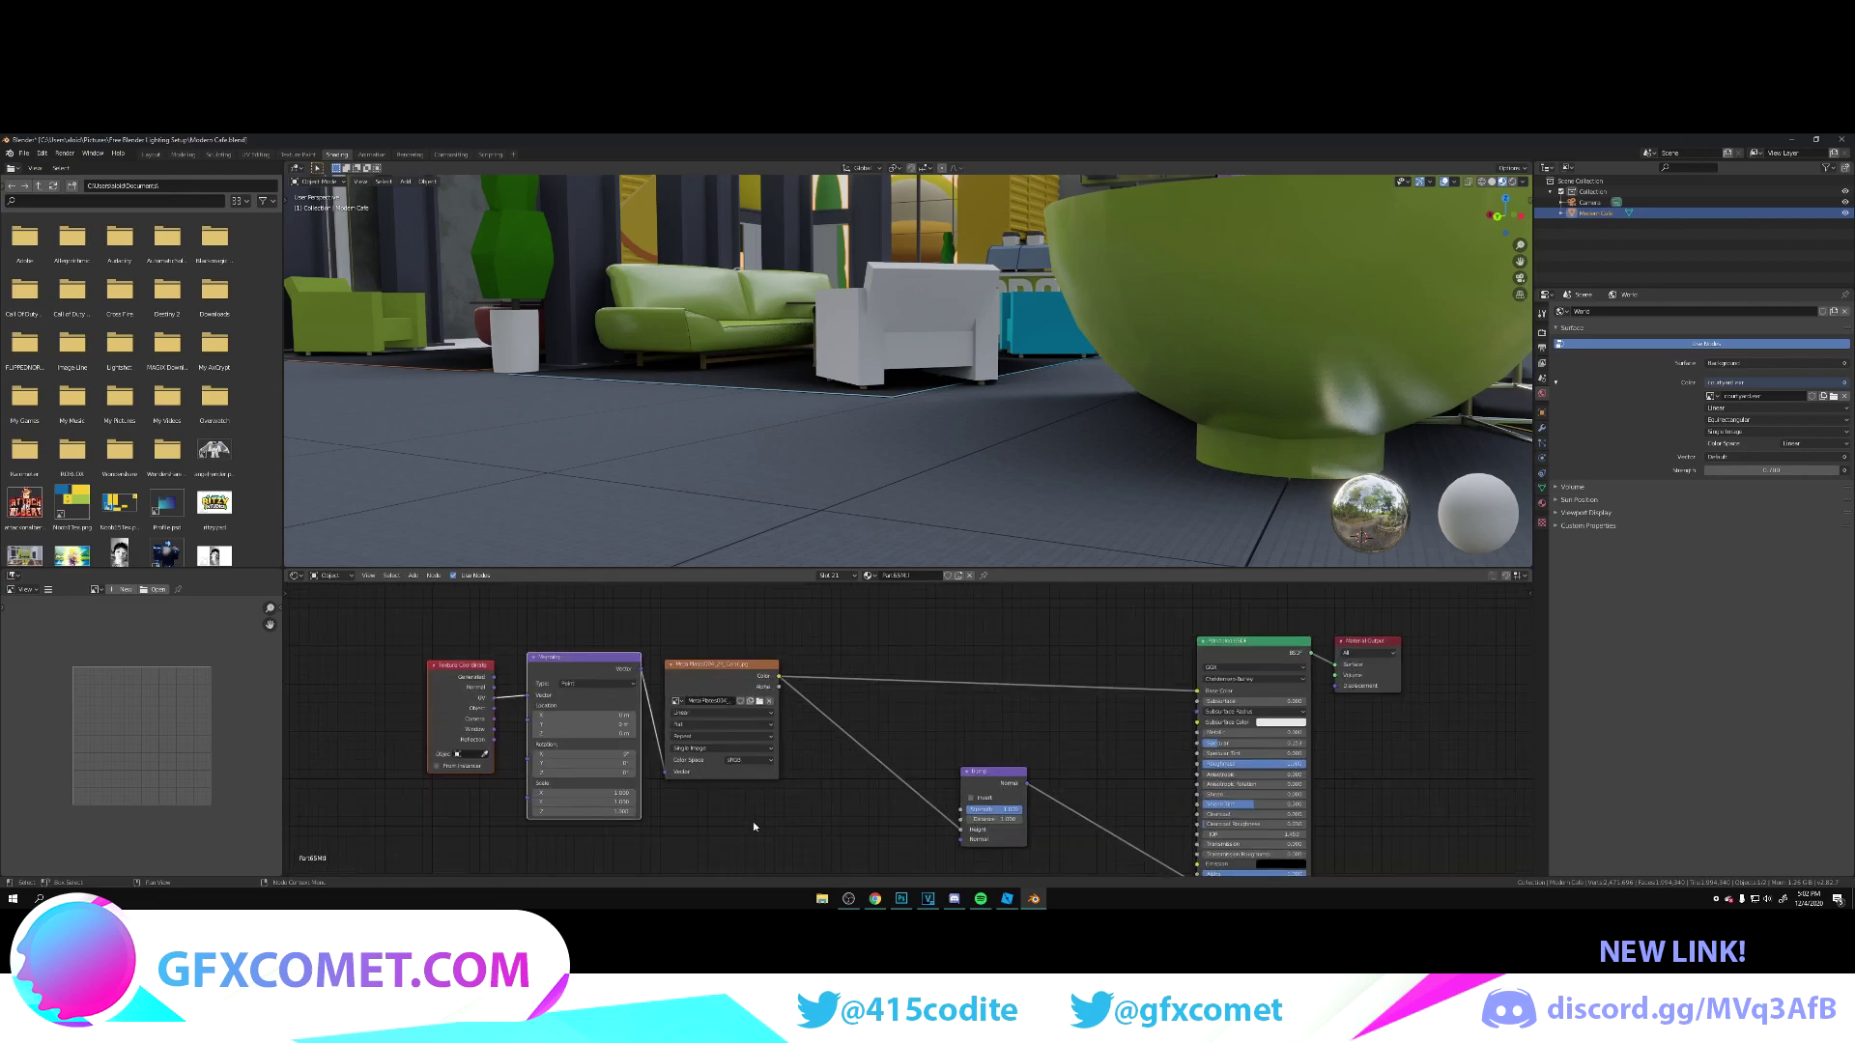
{"action": "middle_click_drag", "start_coordinate": [637, 799], "coordinate": [712, 756]}
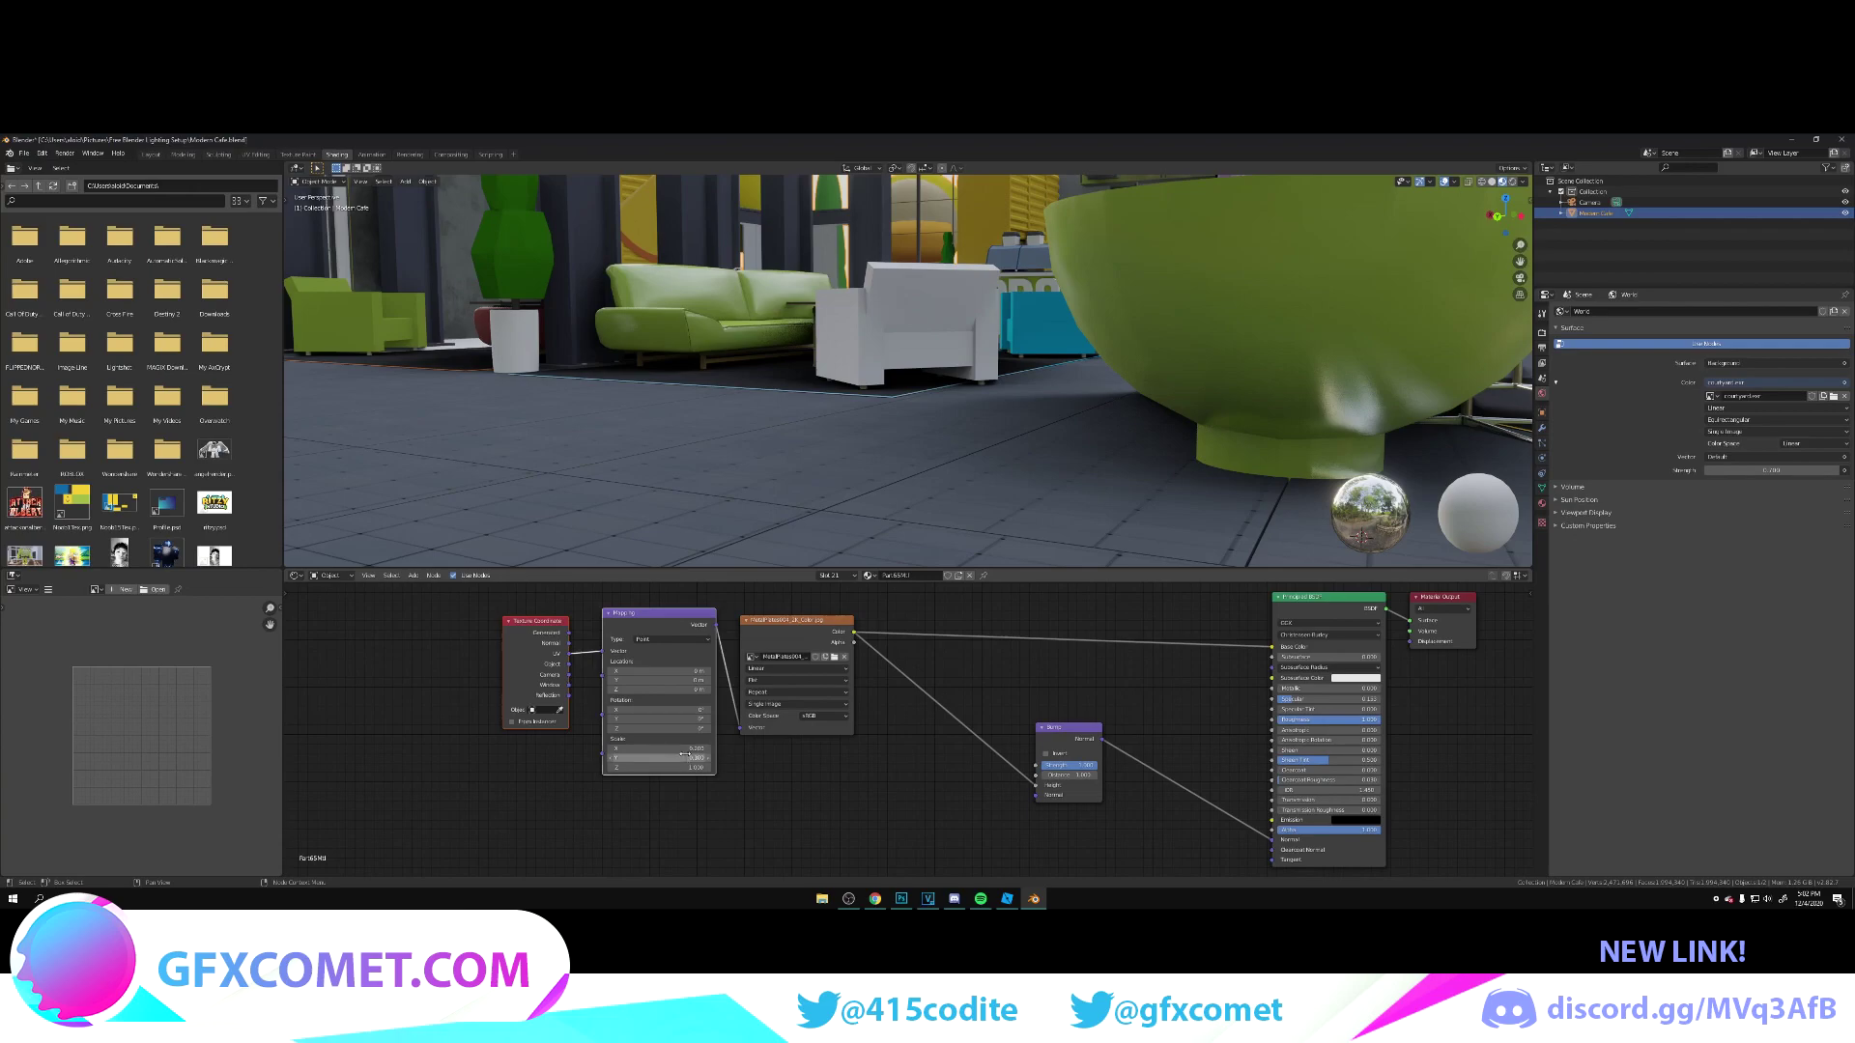
{"action": "left_click_drag", "start_coordinate": [666, 749], "coordinate": [628, 749]}
Step: Fly through the café interior to examine how the scaled floor texture looks around the seating and counters
{"action": "key", "text": "shift+grave"}
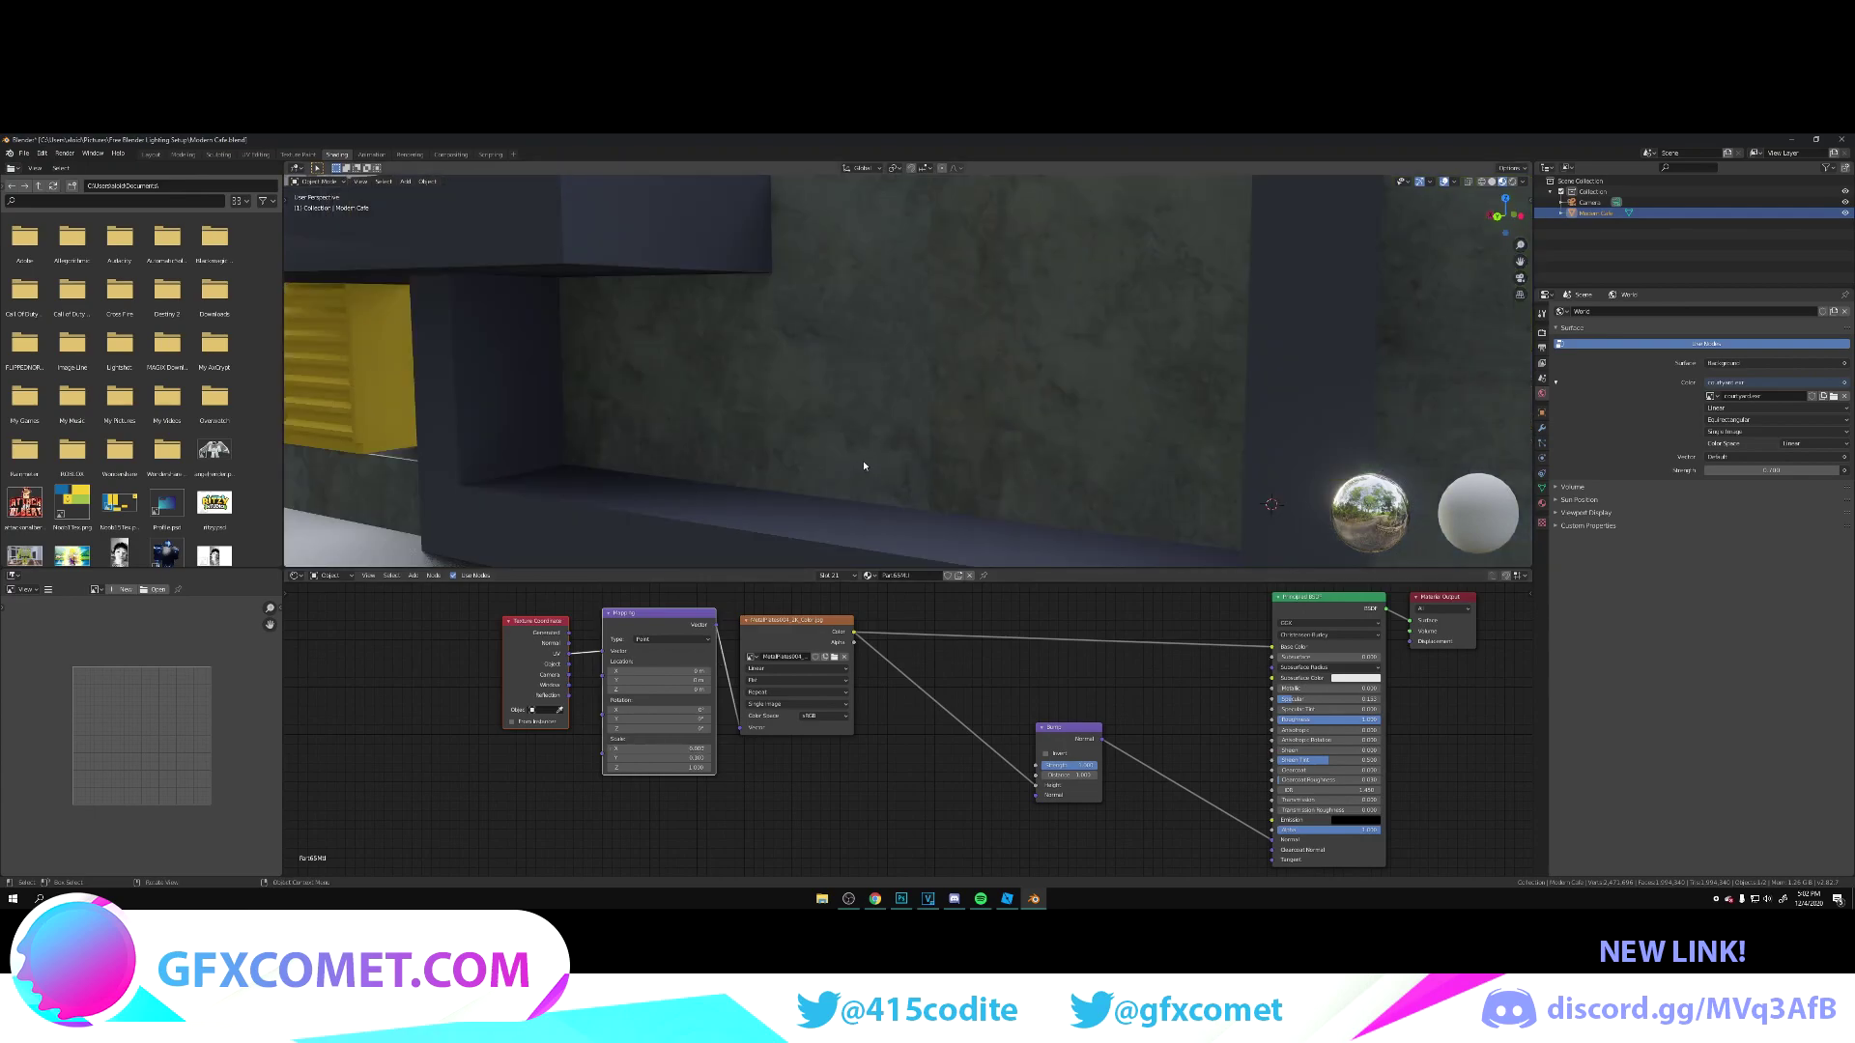
{"action": "key", "text": "w"}
{"action": "key", "text": "s"}
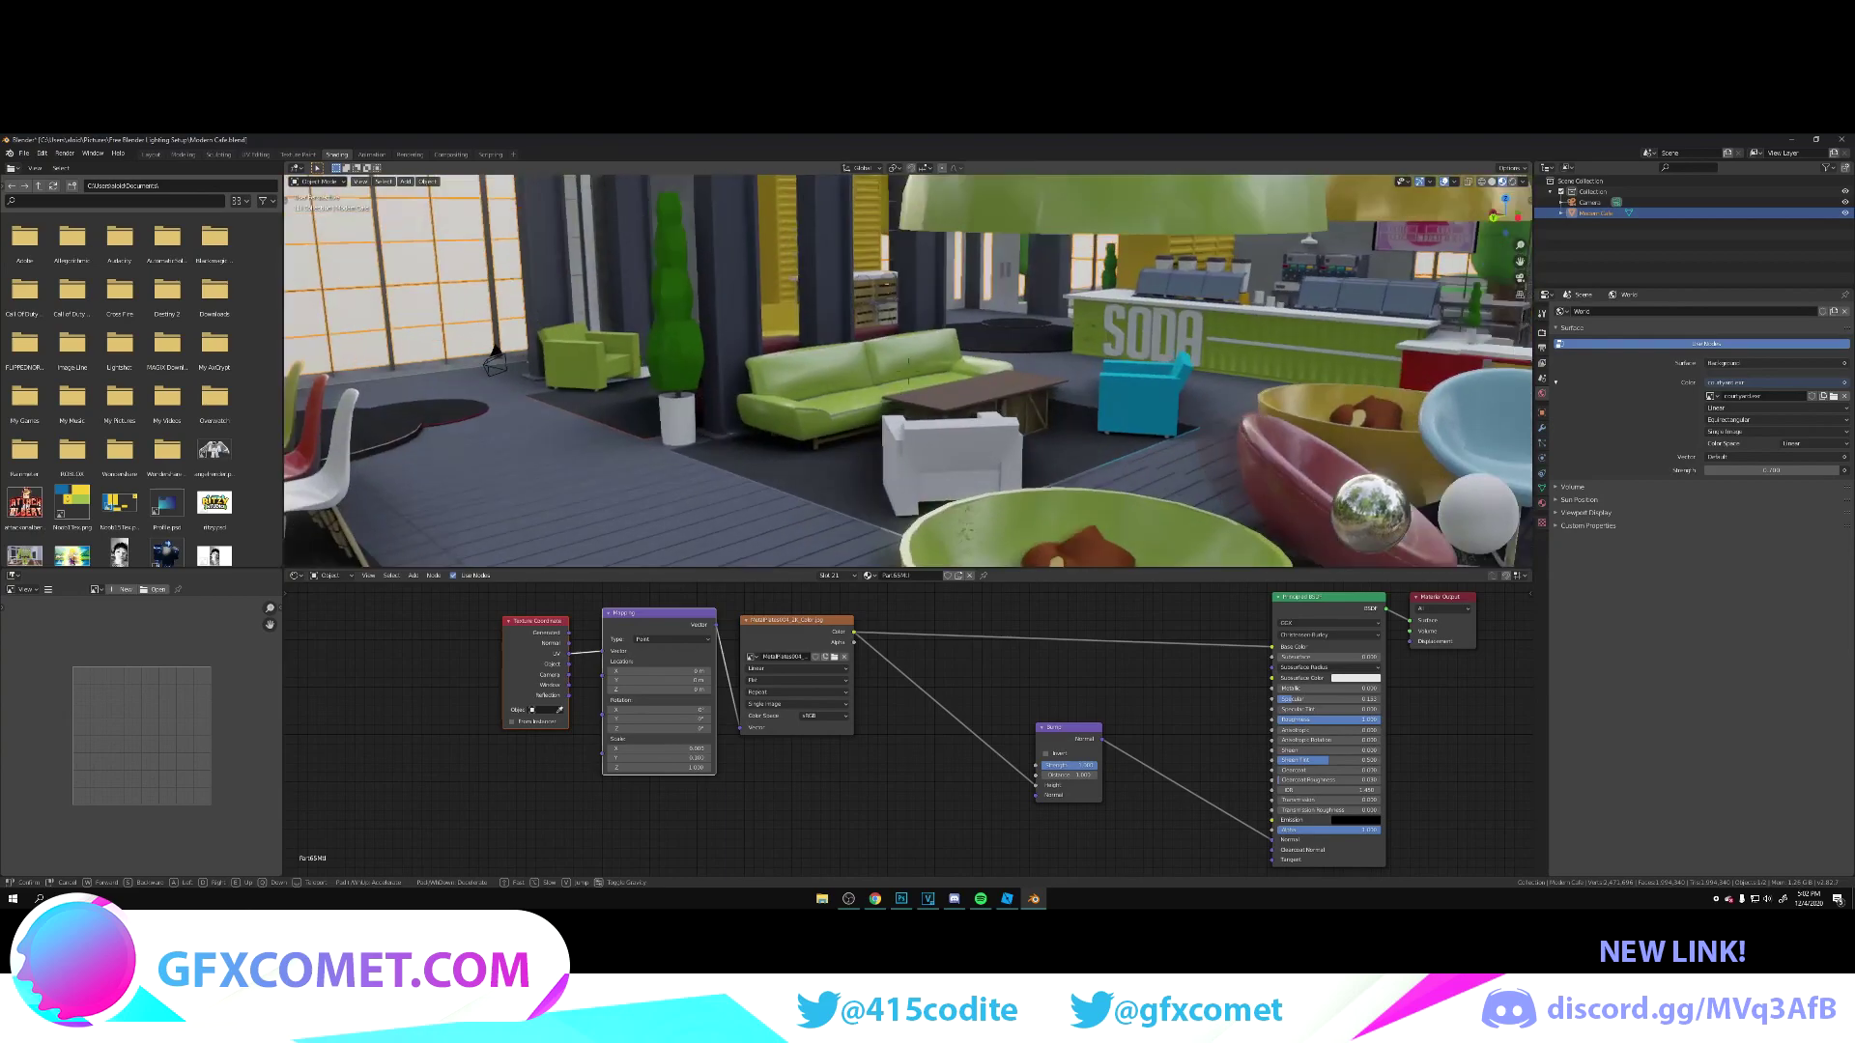
{"action": "key", "text": "w"}
{"action": "key", "text": "s"}
{"action": "key", "text": "w"}
{"action": "key", "text": "s"}
{"action": "key", "text": "w"}
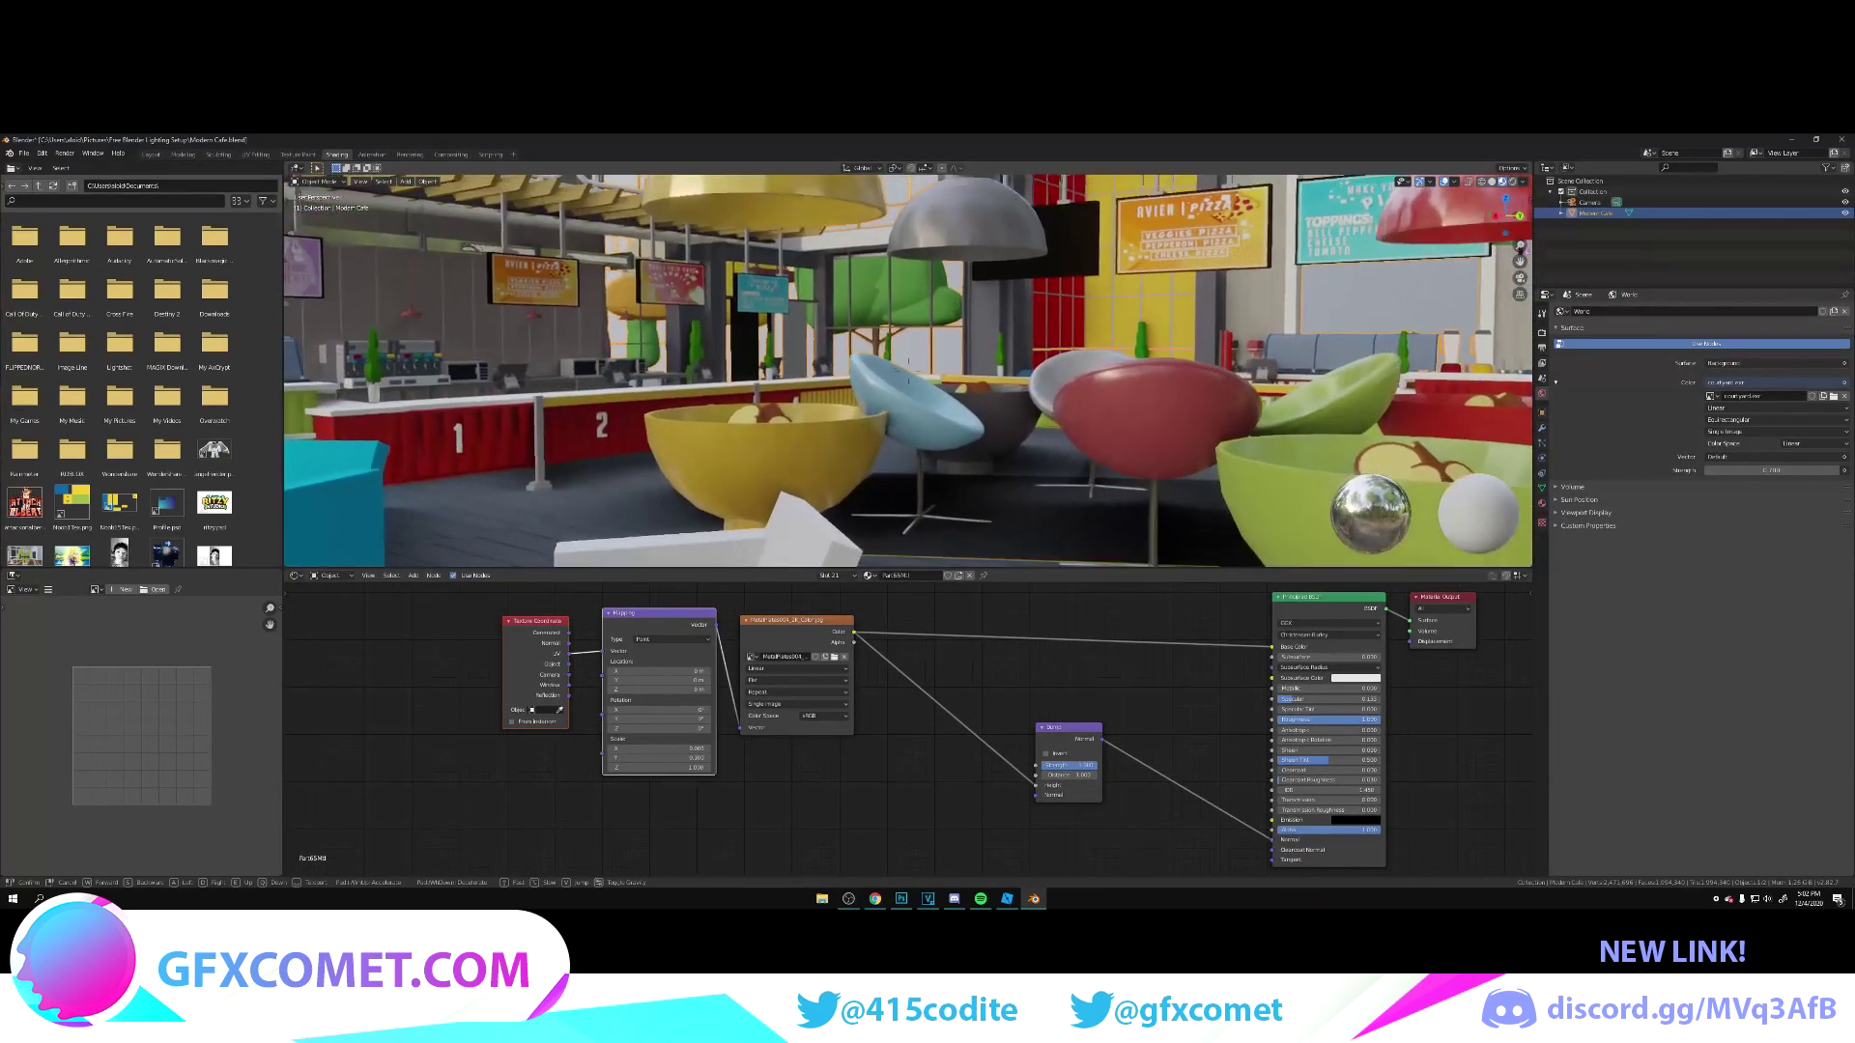
{"action": "key", "text": "s"}
{"action": "left_click", "coordinate": [908, 370]}
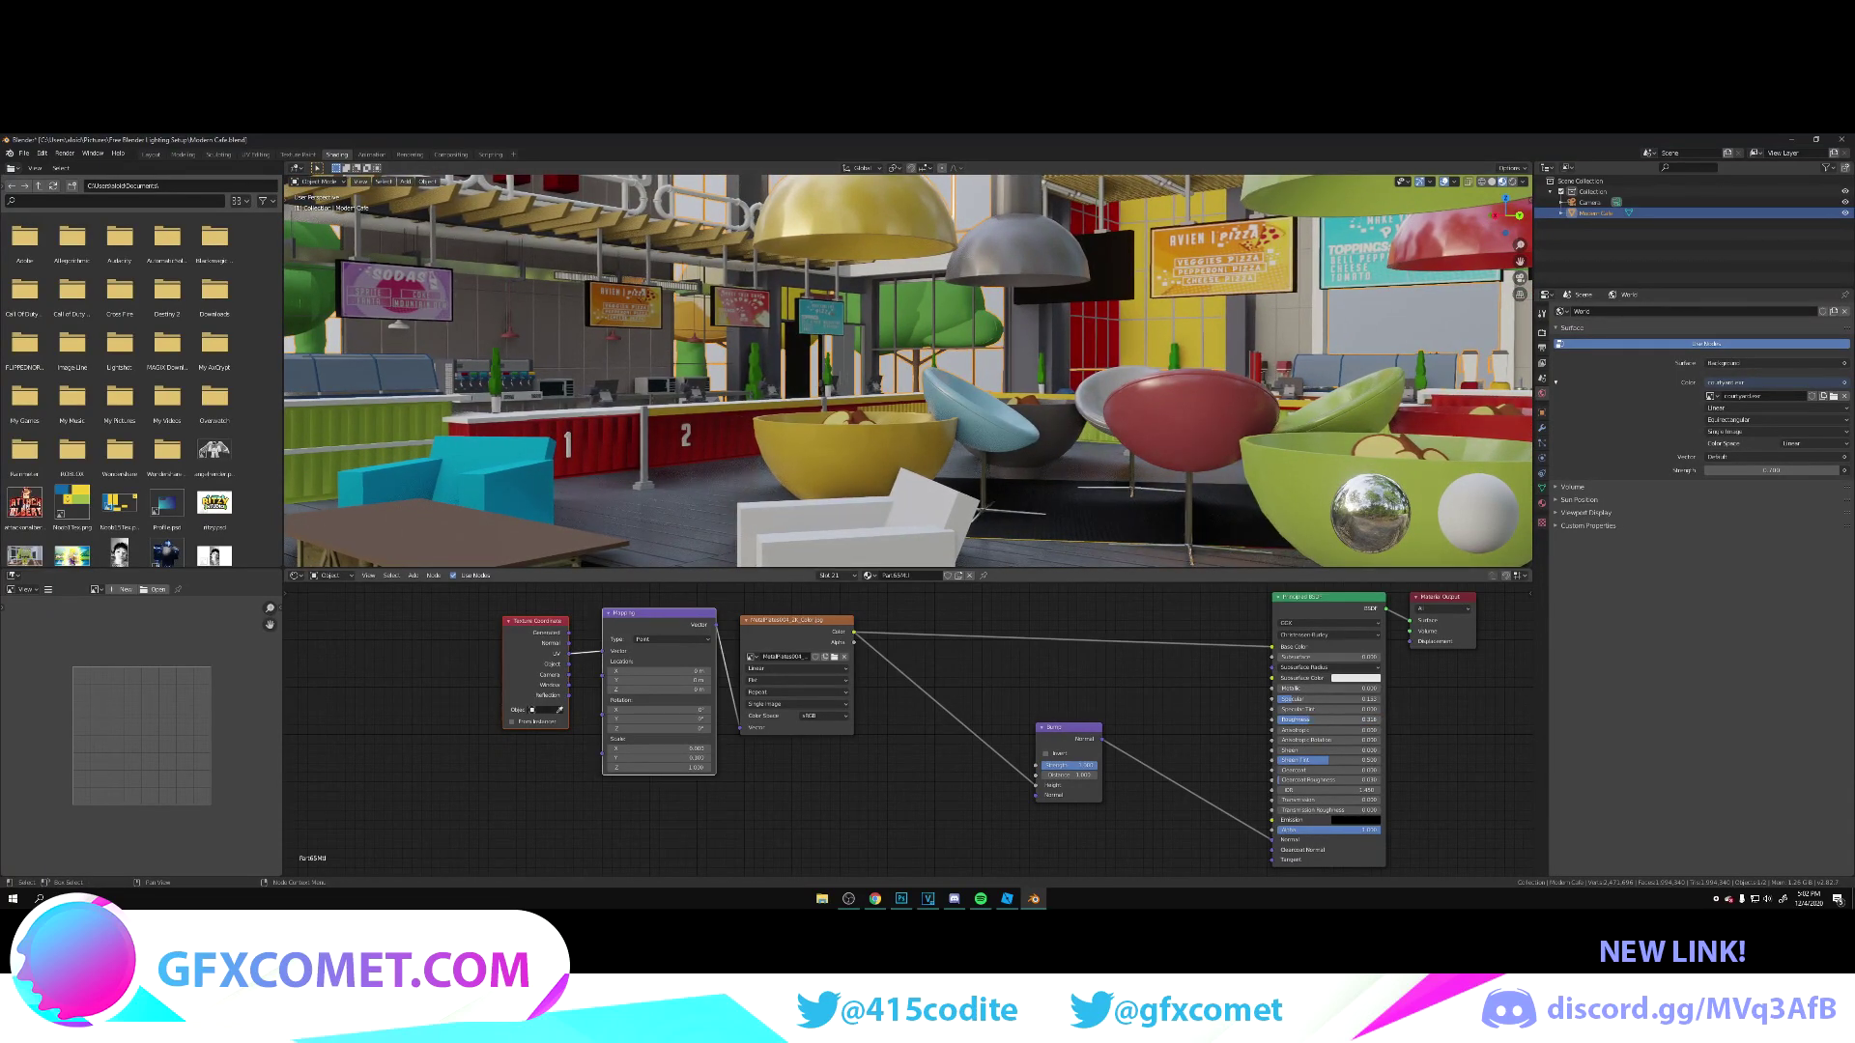
Step: Adjust the floor material's Metallic value, enlarge the 3D viewport over the node editor, and save the file
{"action": "mouse_move", "coordinate": [1310, 688]}
{"action": "left_mouse_down"}
{"action": "mouse_move", "coordinate": [1362, 688]}
{"action": "mouse_move", "coordinate": [1286, 688]}
{"action": "left_mouse_up"}
{"action": "left_click_drag", "start_coordinate": [993, 568], "coordinate": [993, 716]}
{"action": "key", "text": "shift+grave"}
{"action": "key", "text": "w"}
{"action": "key", "text": "s"}
{"action": "key", "text": "w"}
{"action": "left_click", "coordinate": [908, 445]}
{"action": "scroll", "coordinate": [899, 801], "scroll_direction": "up", "scroll_amount": 4}
{"action": "middle_click_drag", "start_coordinate": [898, 799], "coordinate": [1089, 807]}
{"action": "key", "text": "ctrl+s"}
{"action": "left_click_drag", "start_coordinate": [768, 837], "coordinate": [855, 797]}
{"action": "key", "text": "ctrl+z"}
{"action": "key", "text": "ctrl+z"}
Step: Try Z rotations of 0.61° and 5° in the floor texture's Mapping node
{"action": "mouse_move", "coordinate": [829, 829]}
{"action": "middle_mouse_down"}
{"action": "mouse_move", "coordinate": [832, 862]}
{"action": "mouse_move", "coordinate": [832, 847]}
{"action": "middle_mouse_up"}
{"action": "left_click_drag", "start_coordinate": [807, 827], "coordinate": [810, 826]}
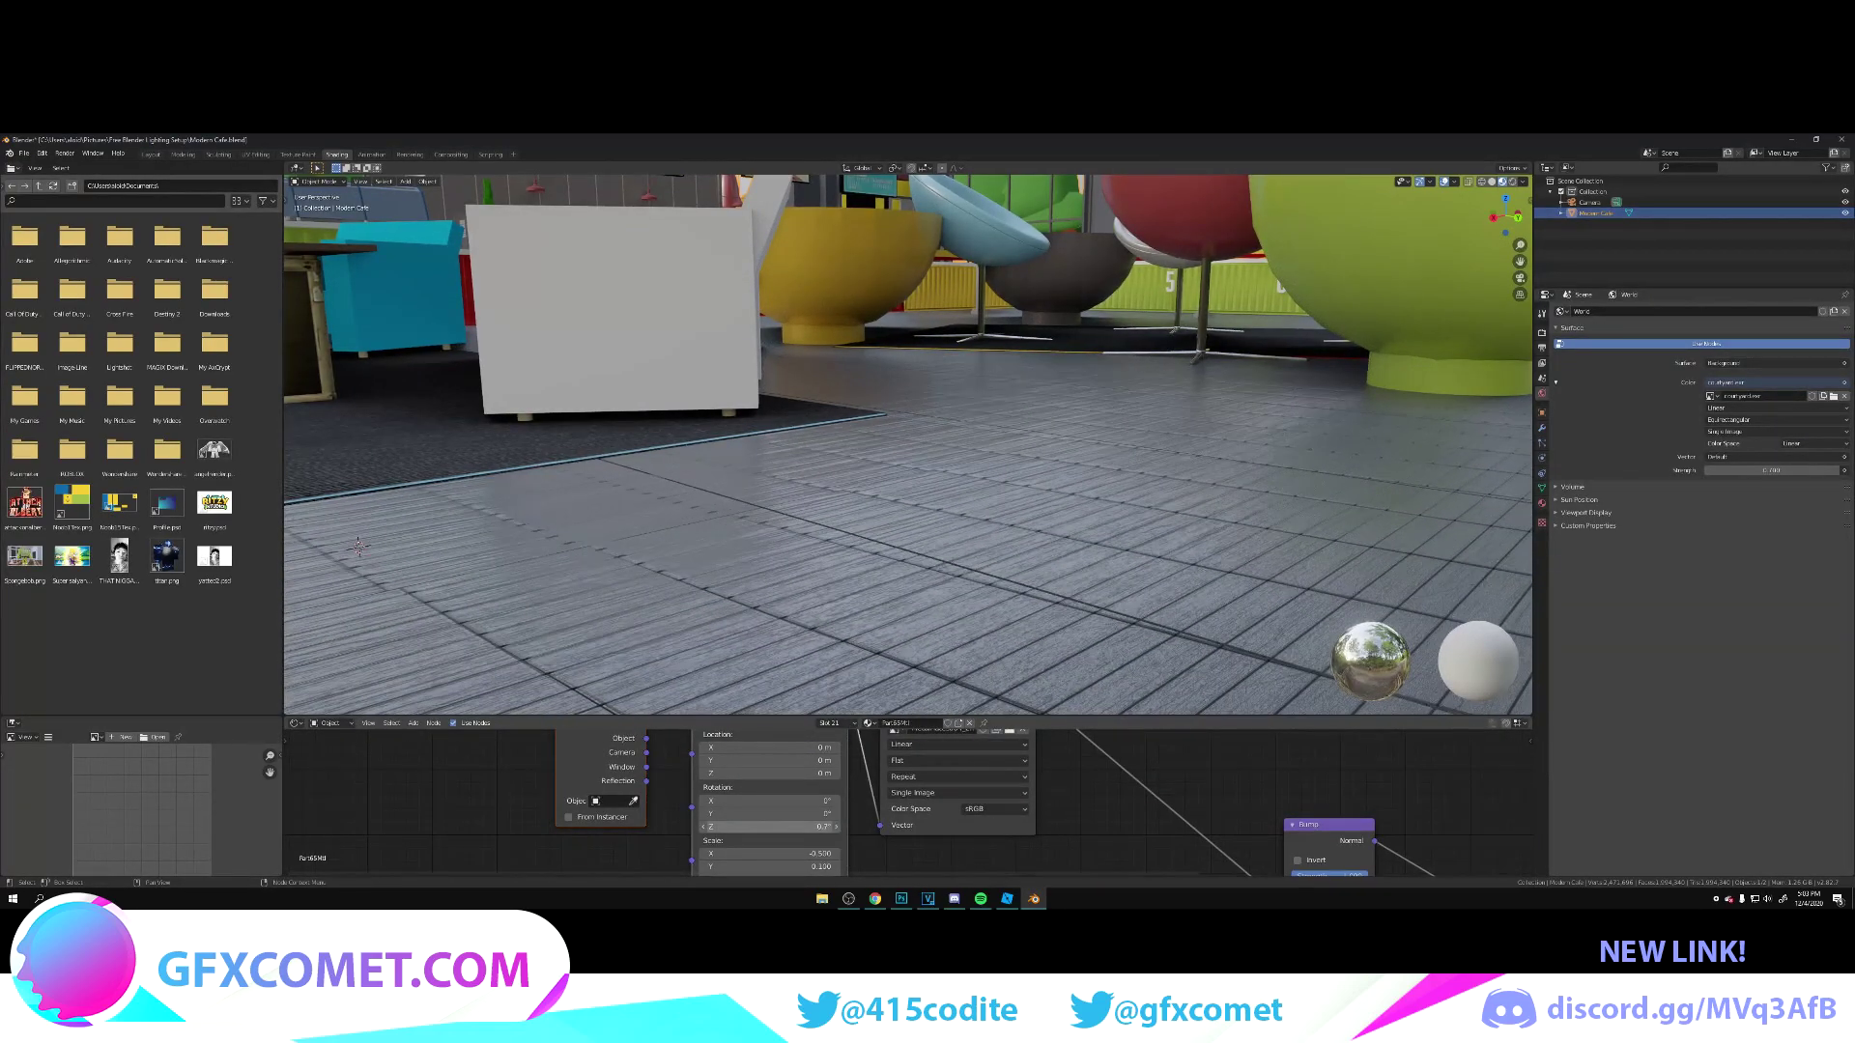
{"action": "key", "text": "Return"}
{"action": "left_click", "coordinate": [773, 827]}
{"action": "type", "text": "0.61"}
{"action": "key", "text": "Return"}
{"action": "left_click", "coordinate": [774, 827]}
{"action": "left_click", "coordinate": [773, 826]}
{"action": "type", "text": "5d"}
{"action": "key", "text": "Return"}
Step: Set the floor mapping's Z rotation to 0.66° and save the file
{"action": "left_click", "coordinate": [779, 827]}
{"action": "type", "text": "0.66"}
{"action": "key", "text": "Return"}
{"action": "key", "text": "ctrl+s"}
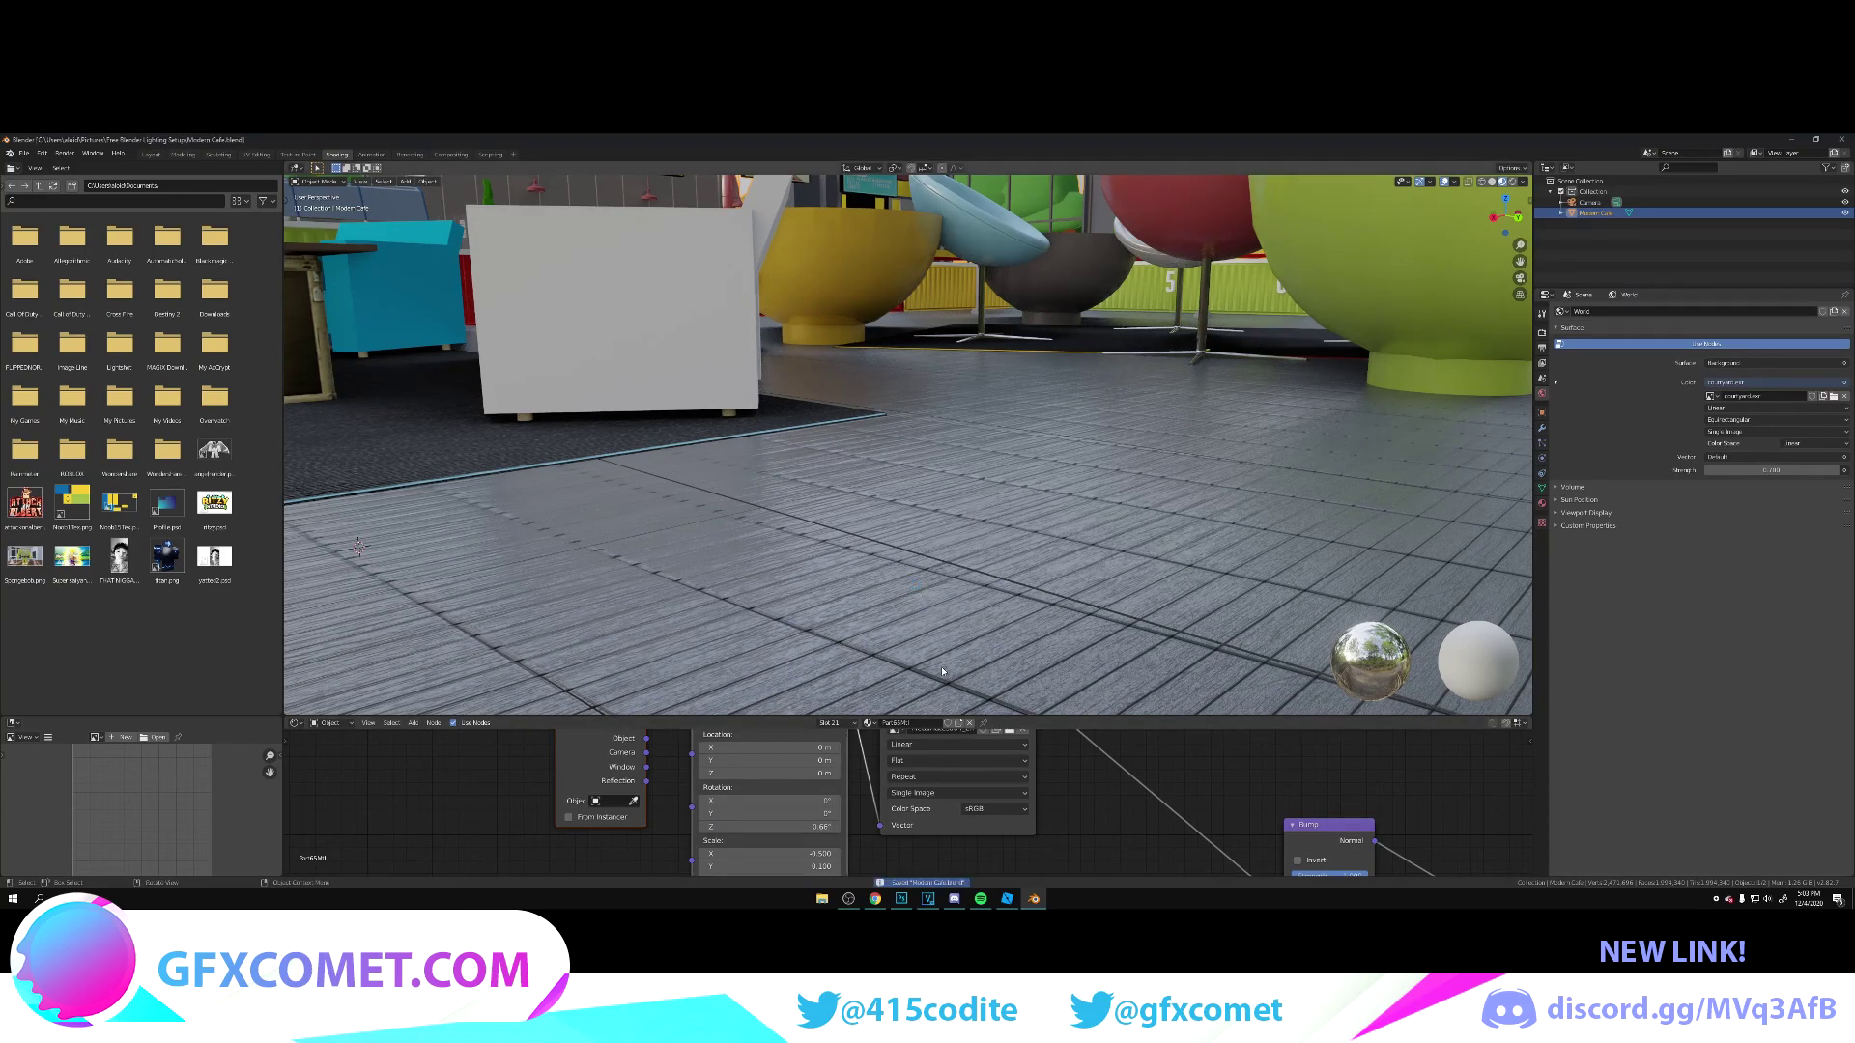
Step: Adjust the floor texture's rotation in the Mapping node, checking the plank direction on the floor around the seating area
{"action": "mouse_move", "coordinate": [781, 827]}
{"action": "left_mouse_down"}
{"action": "mouse_move", "coordinate": [744, 827]}
{"action": "mouse_move", "coordinate": [821, 815]}
{"action": "mouse_move", "coordinate": [763, 801]}
{"action": "mouse_move", "coordinate": [821, 801]}
{"action": "mouse_move", "coordinate": [758, 827]}
{"action": "left_mouse_up"}
{"action": "key", "text": "shift+grave"}
{"action": "key", "text": "d"}
{"action": "key", "text": "s"}
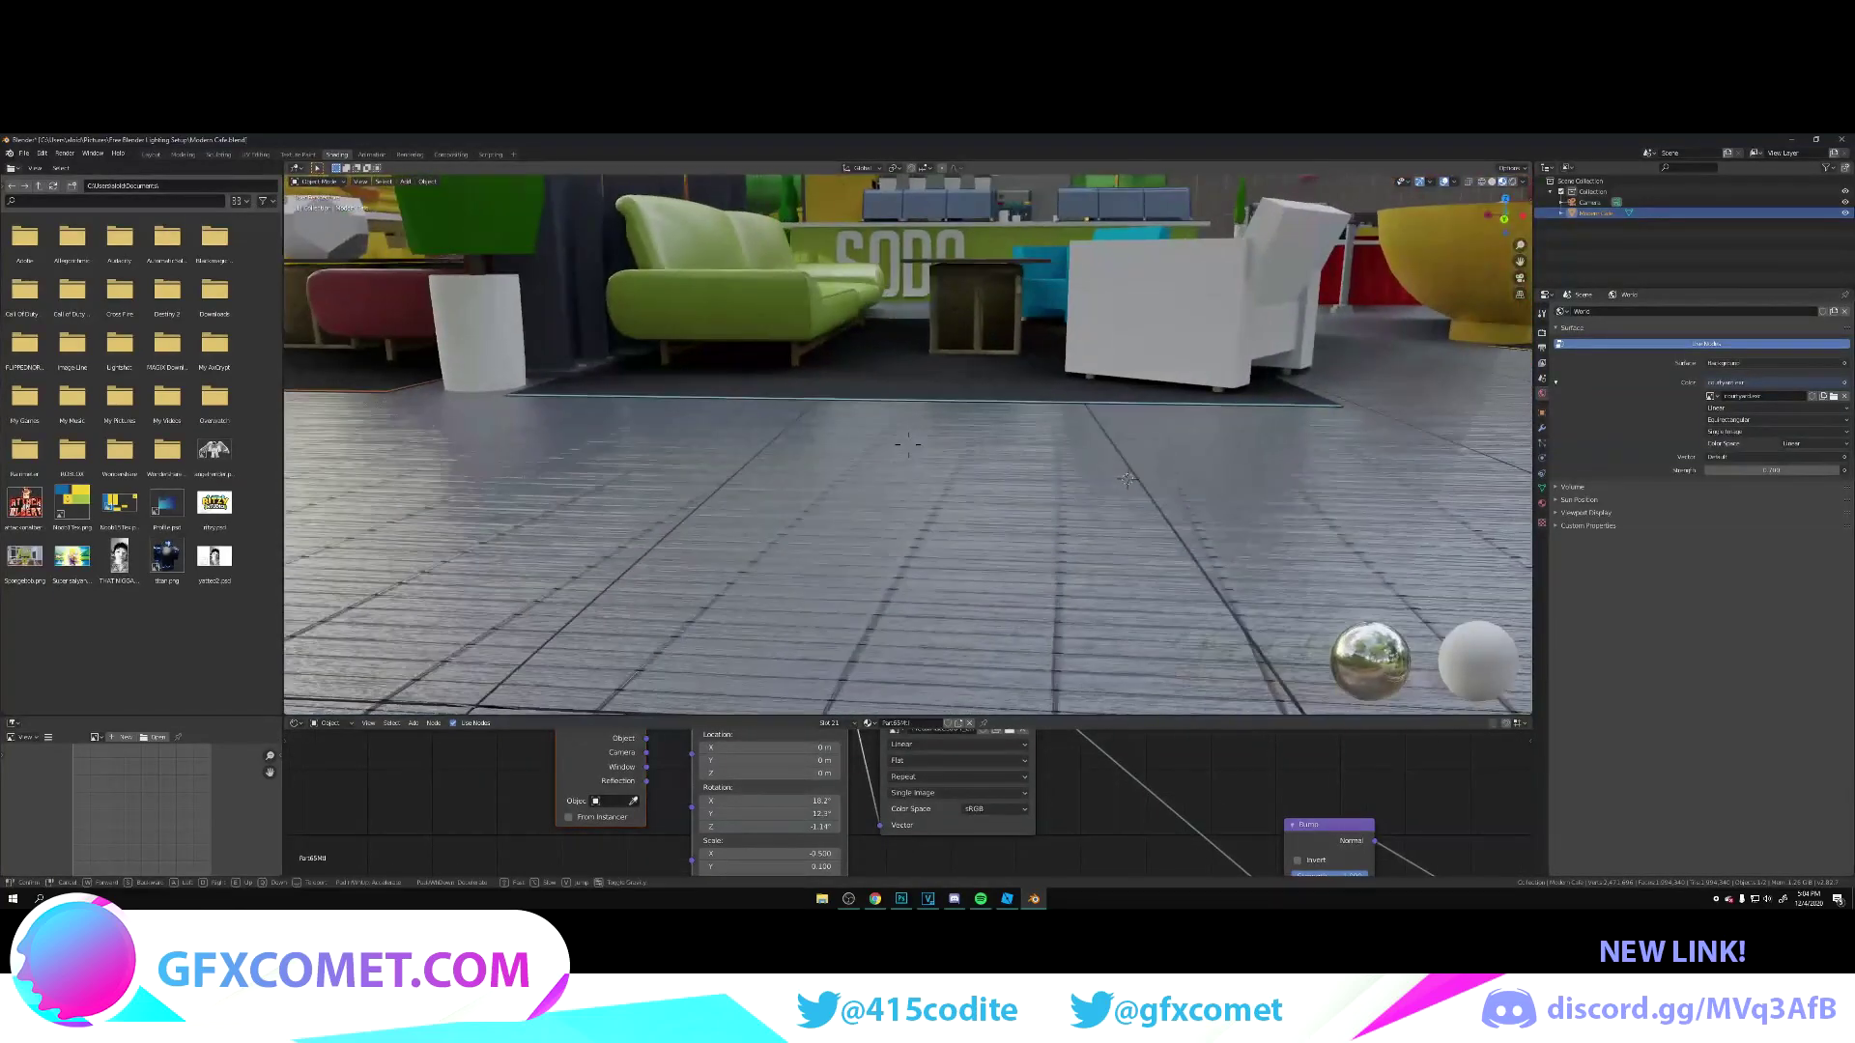
{"action": "key", "text": "w"}
{"action": "key", "text": "d"}
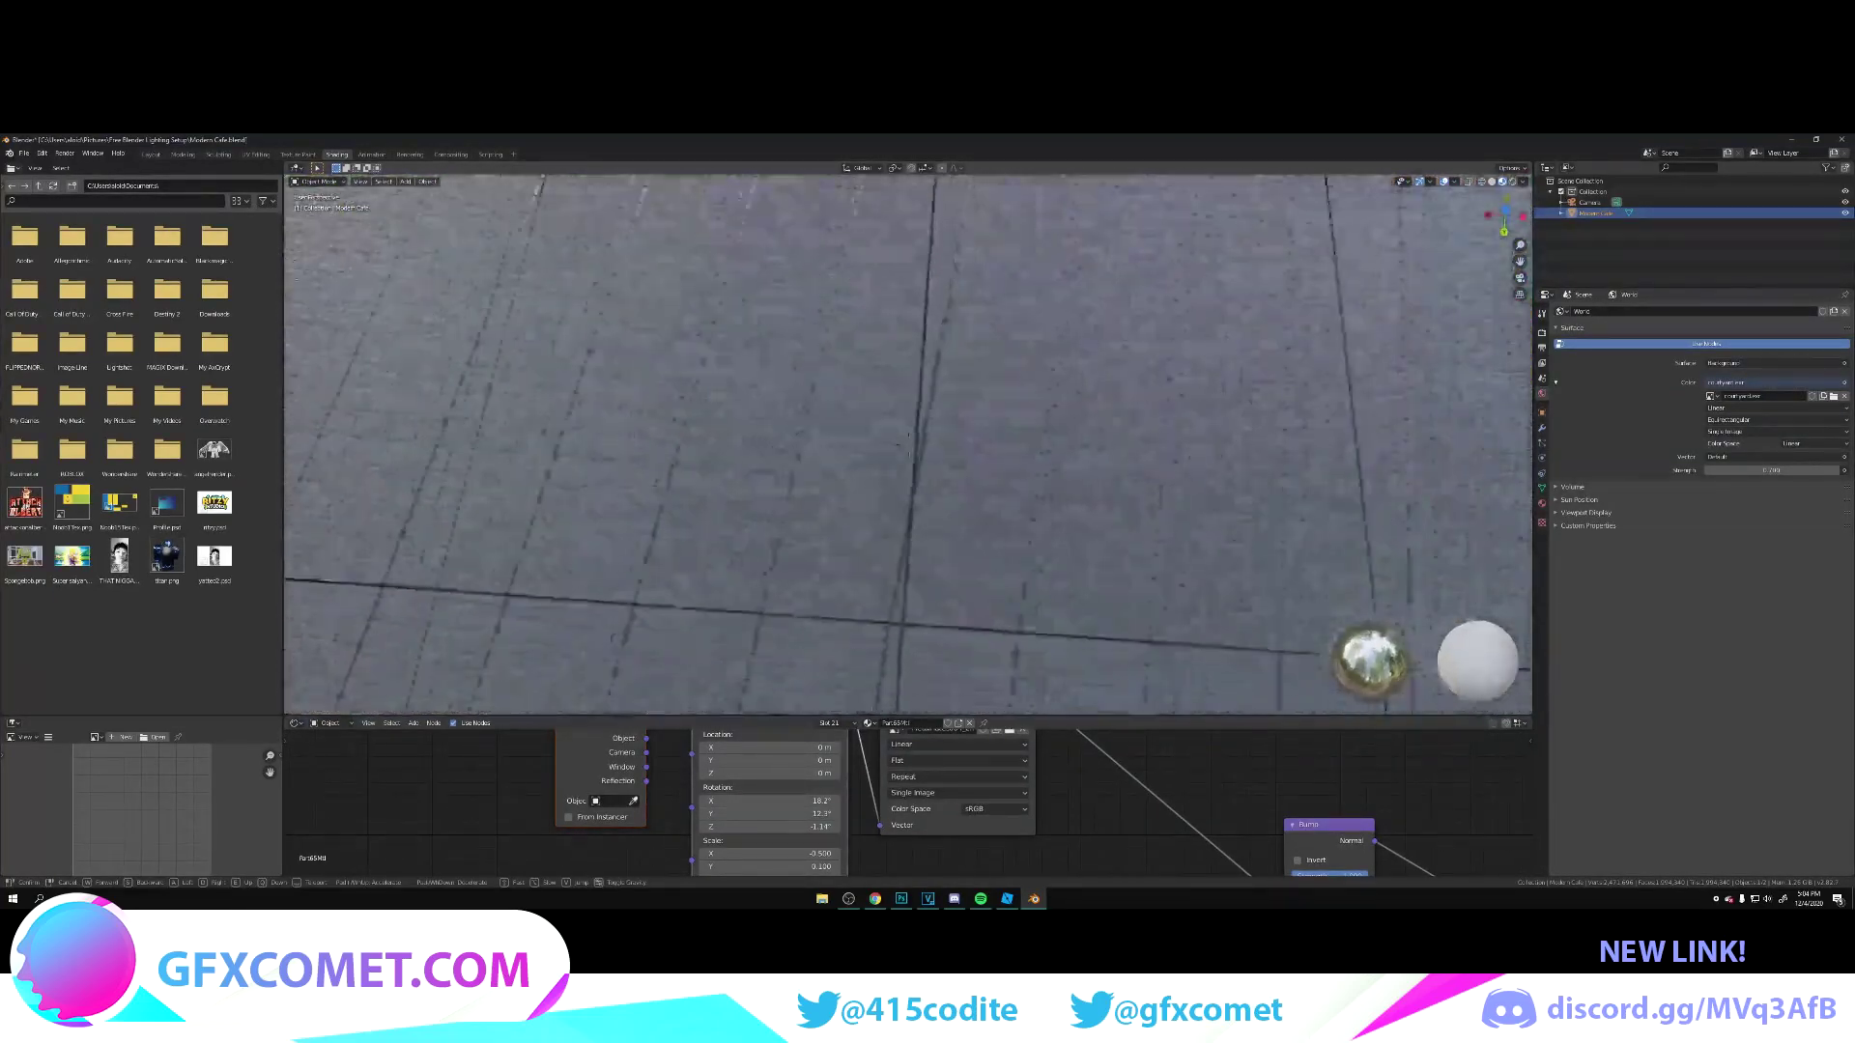
{"action": "key", "text": "s"}
{"action": "key", "text": "a"}
{"action": "key", "text": "s"}
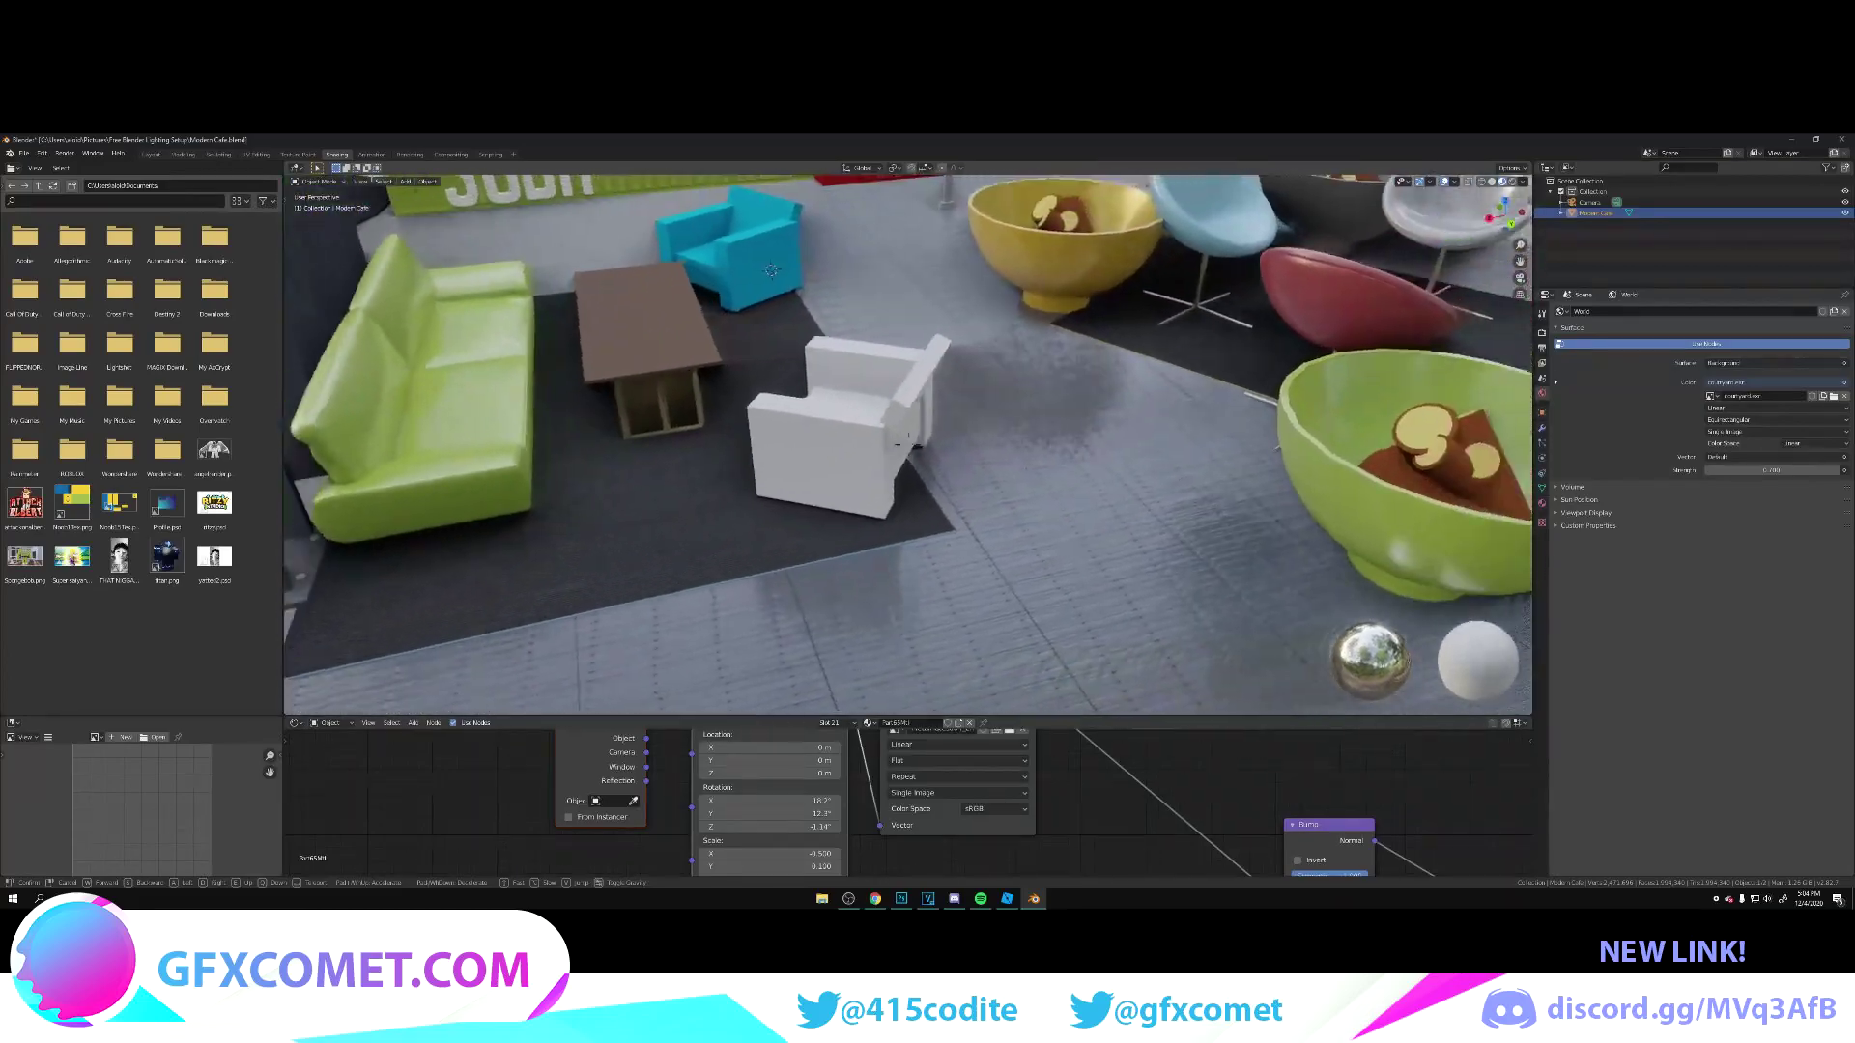
{"action": "key", "text": "w"}
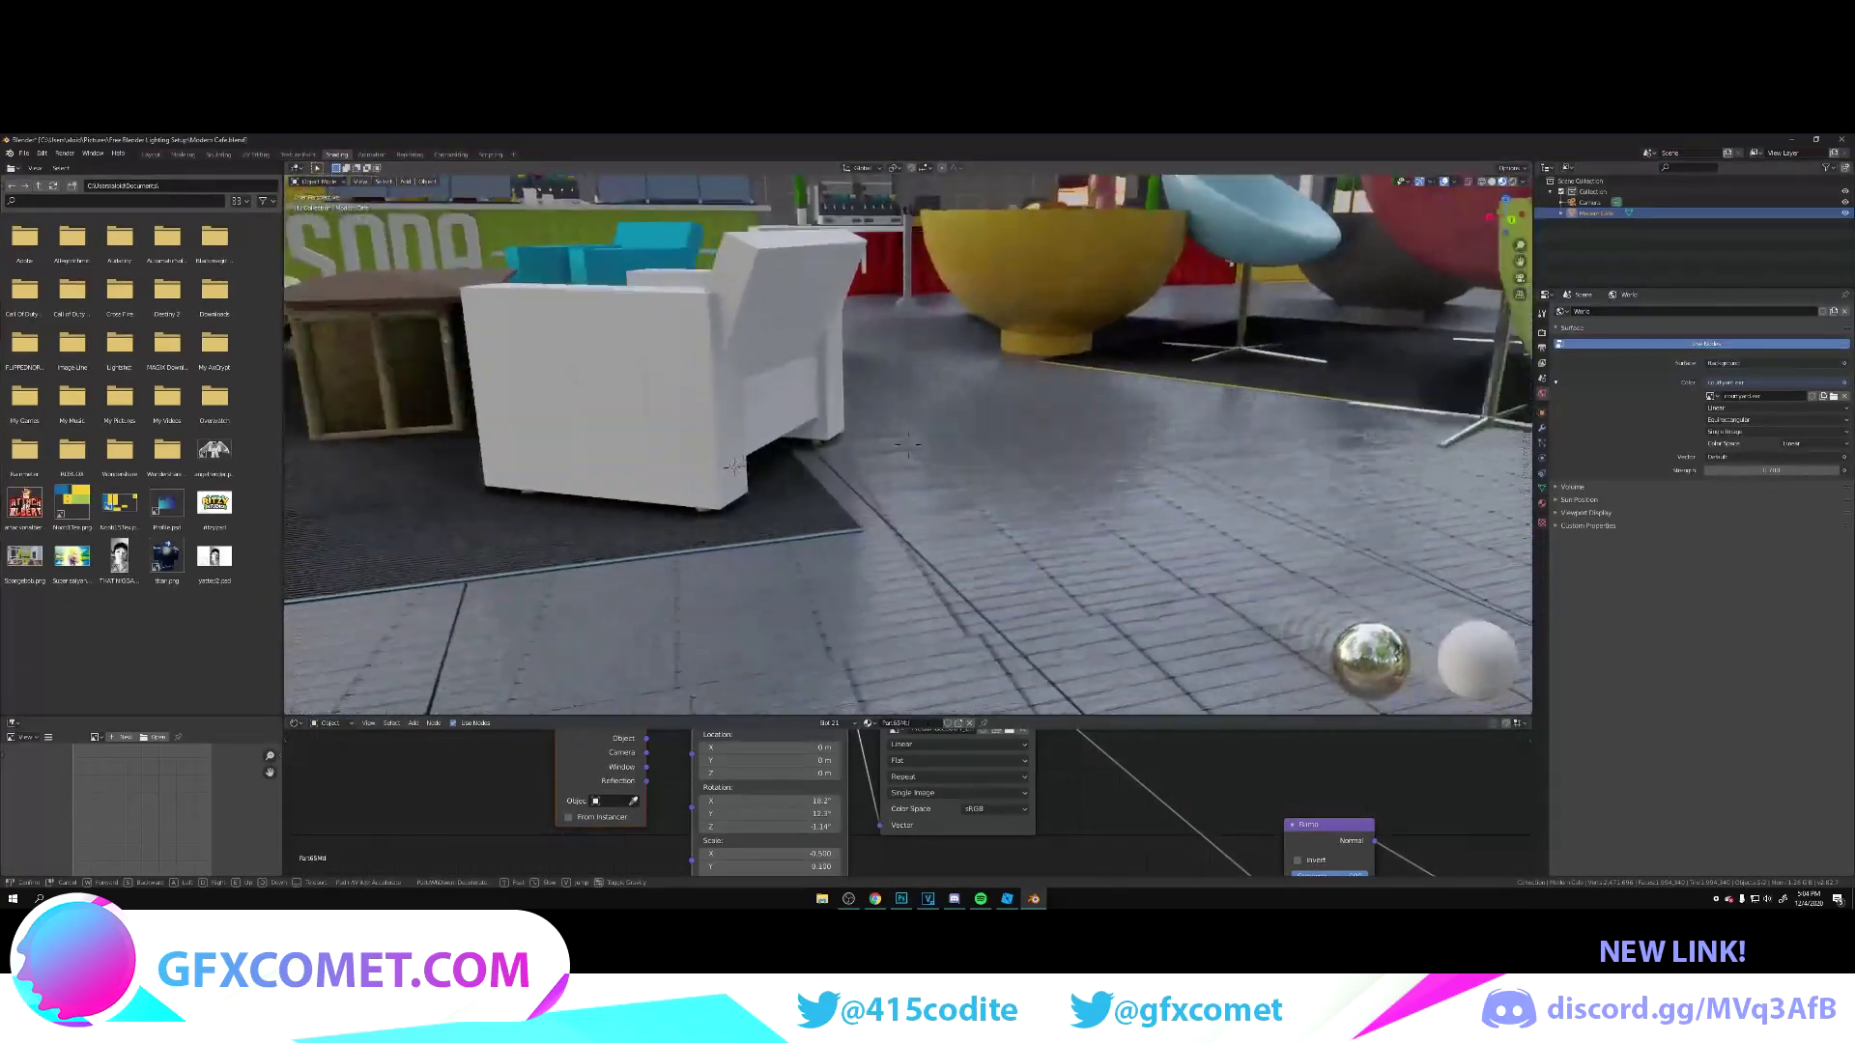
{"action": "key", "text": "s"}
{"action": "left_click", "coordinate": [908, 445]}
{"action": "left_click_drag", "start_coordinate": [773, 801], "coordinate": [798, 827]}
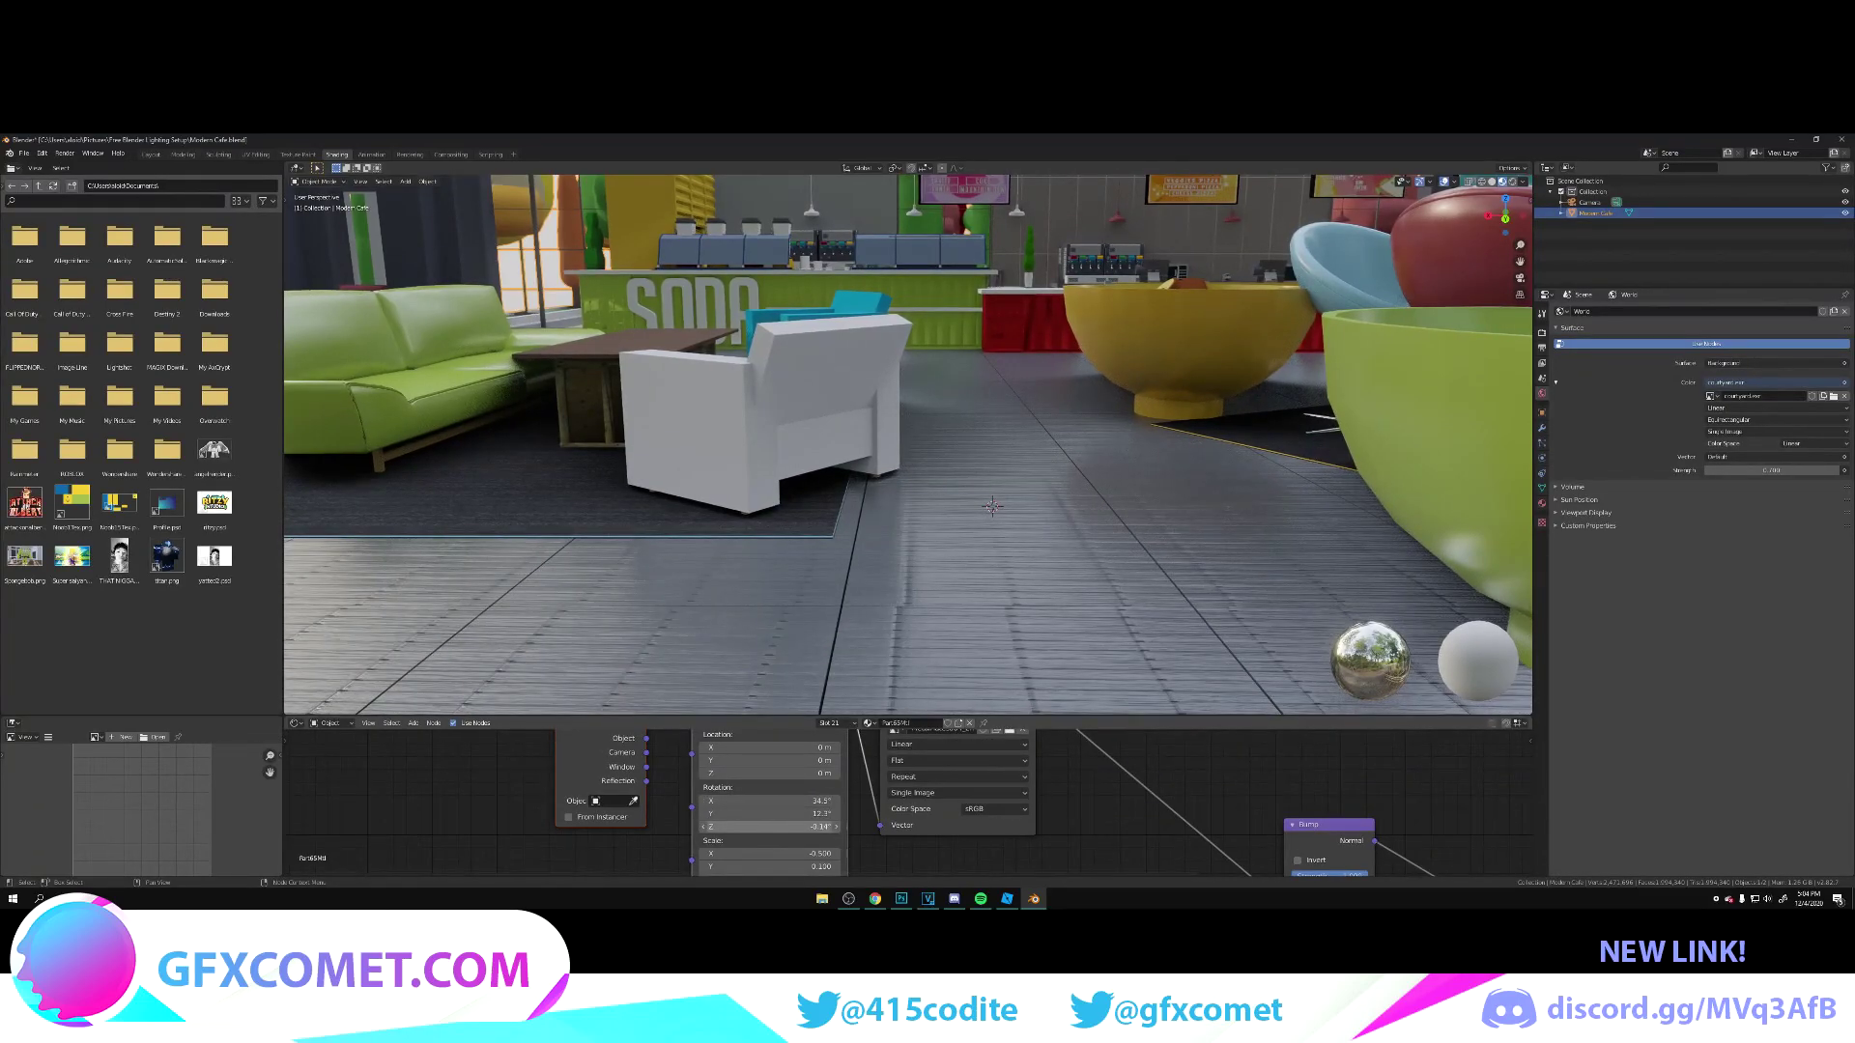
Step: Fine-tune the floor texture's Y and Z rotation and its X scale in the Mapping node
{"action": "type", "text": "36"}
{"action": "type", "text": "46"}
{"action": "key", "text": "Return"}
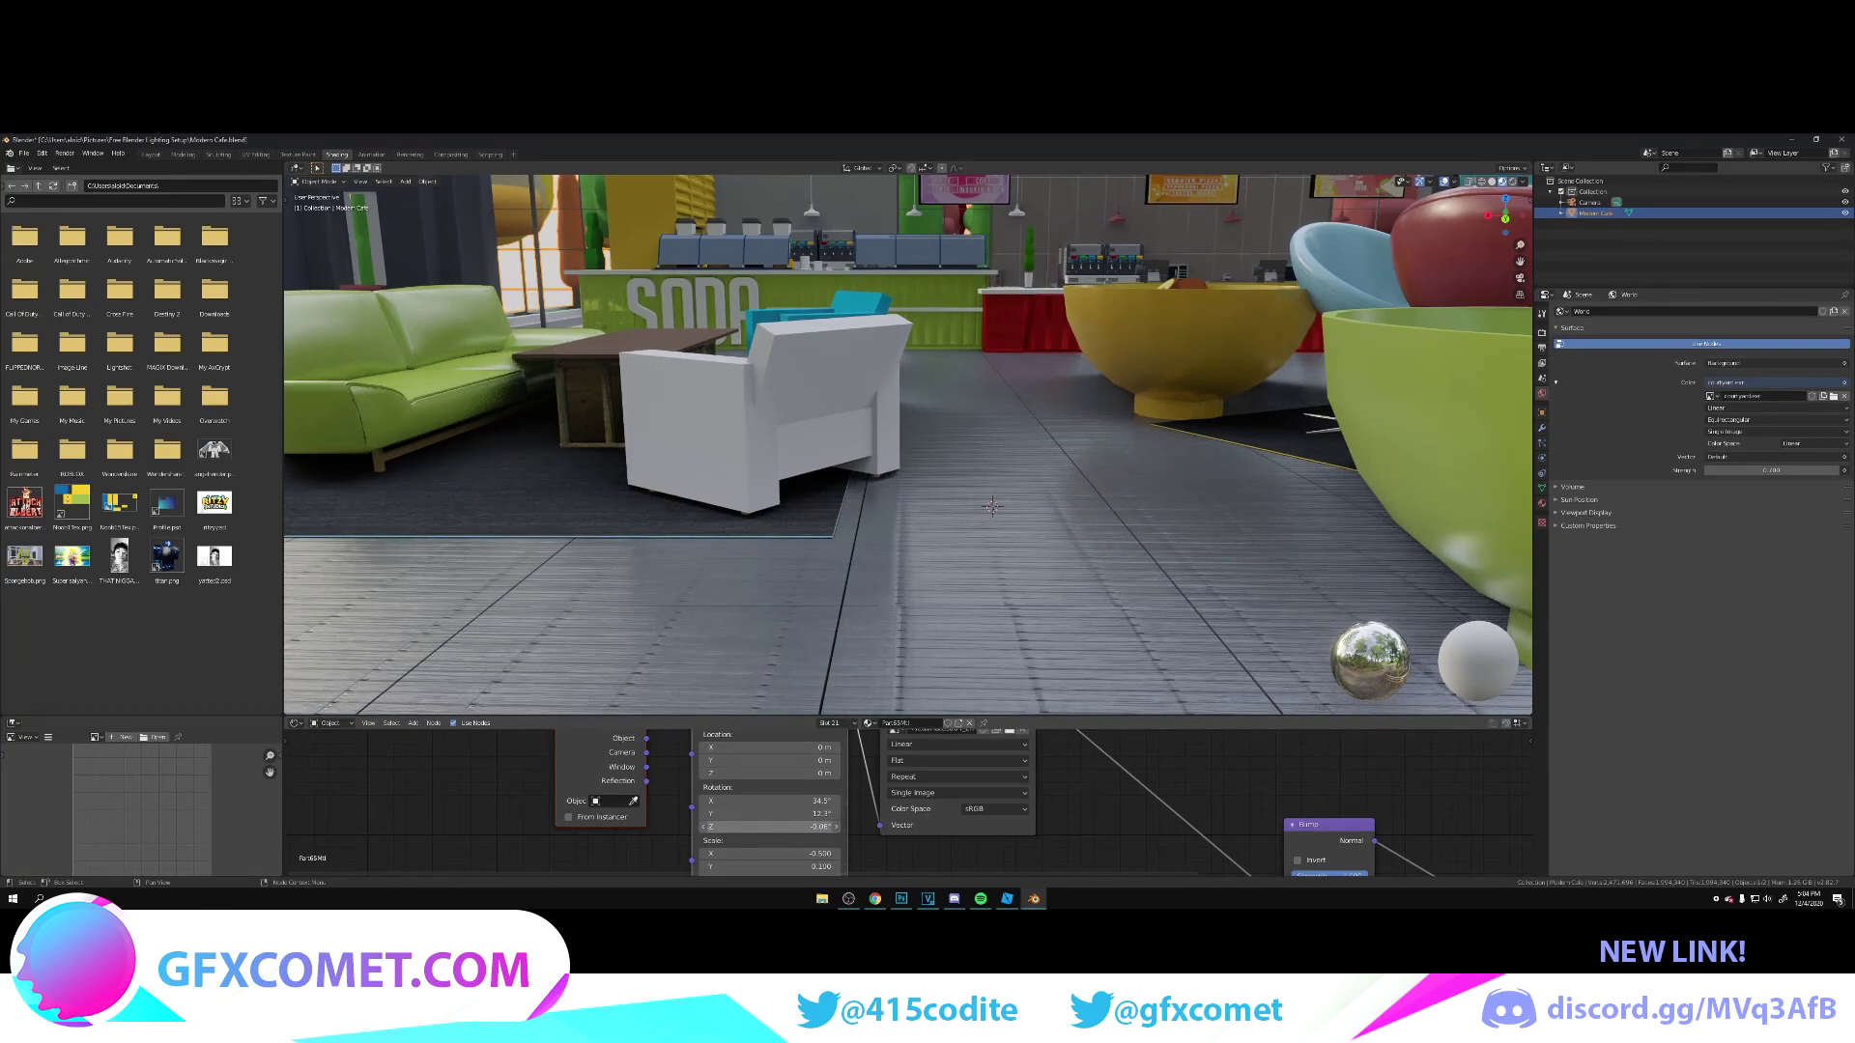
{"action": "left_click_drag", "start_coordinate": [792, 815], "coordinate": [772, 814]}
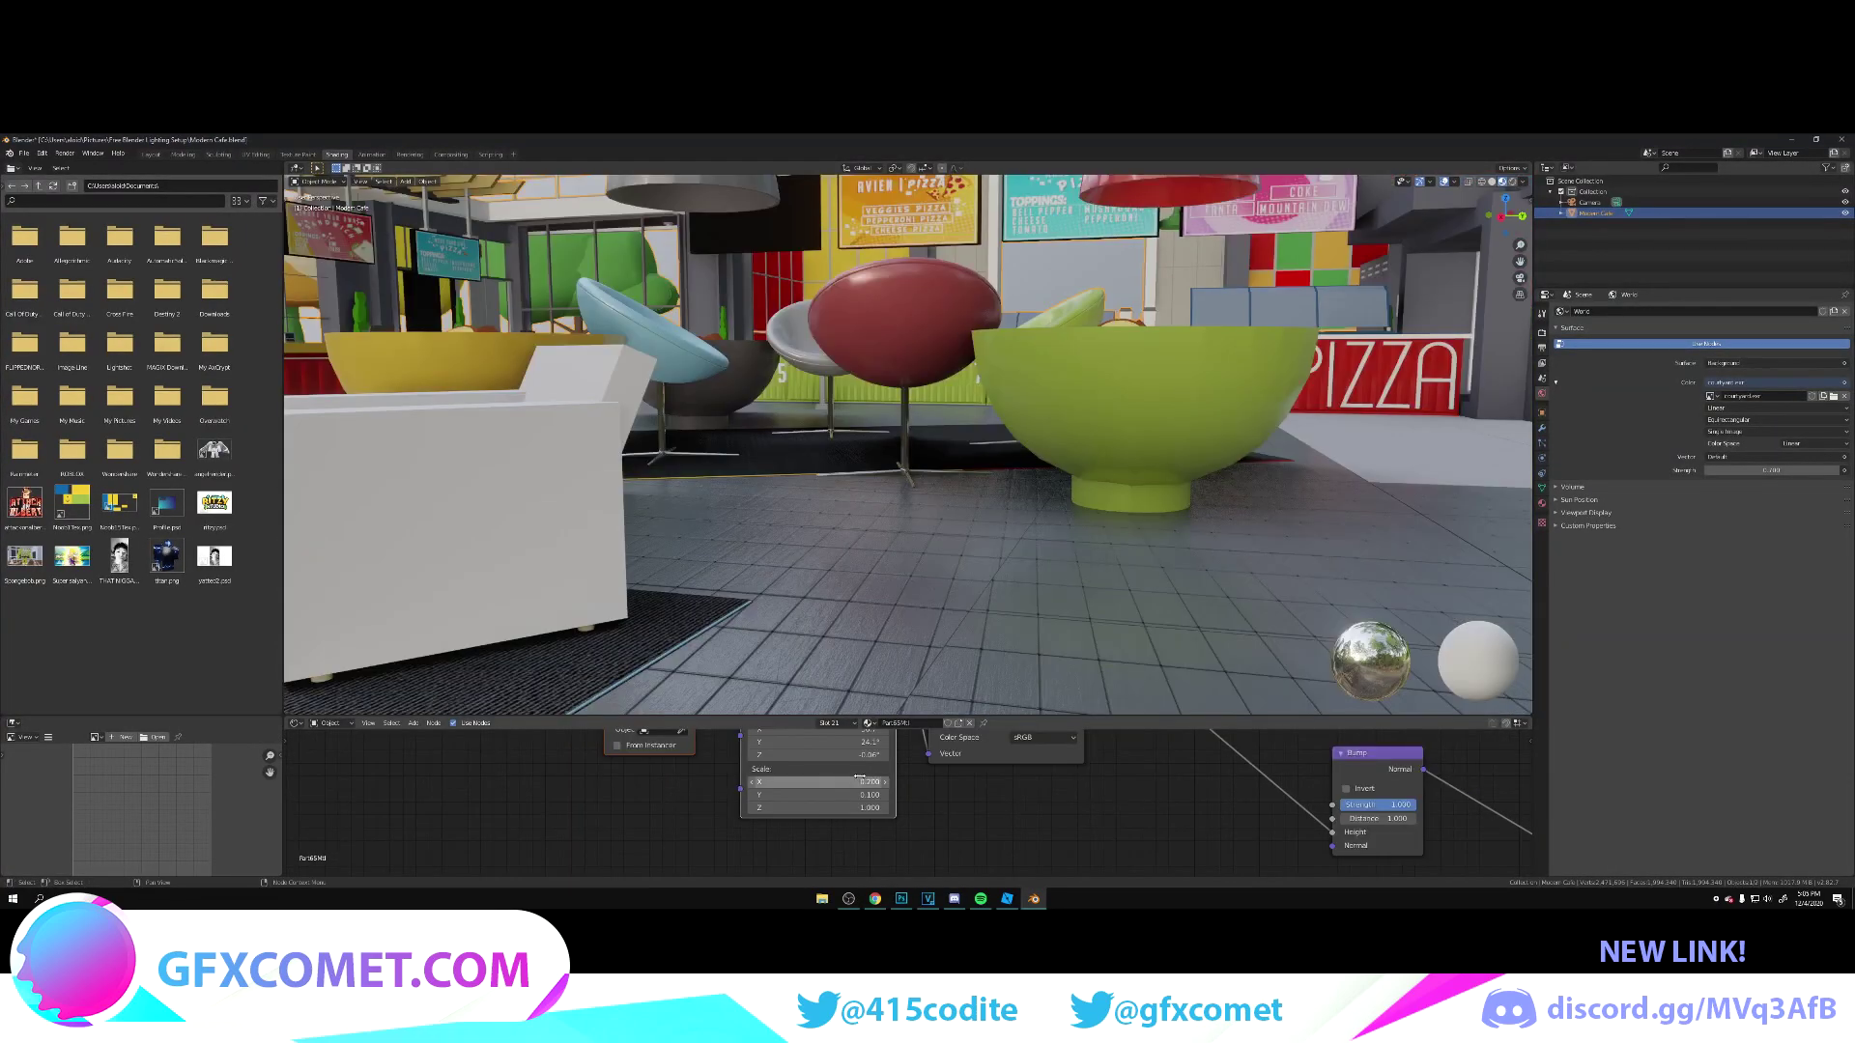
Step: Check the floor tiling around the seating area, save the file, and return to the Layout workspace
{"action": "key", "text": "shift+grave"}
{"action": "key", "text": "s"}
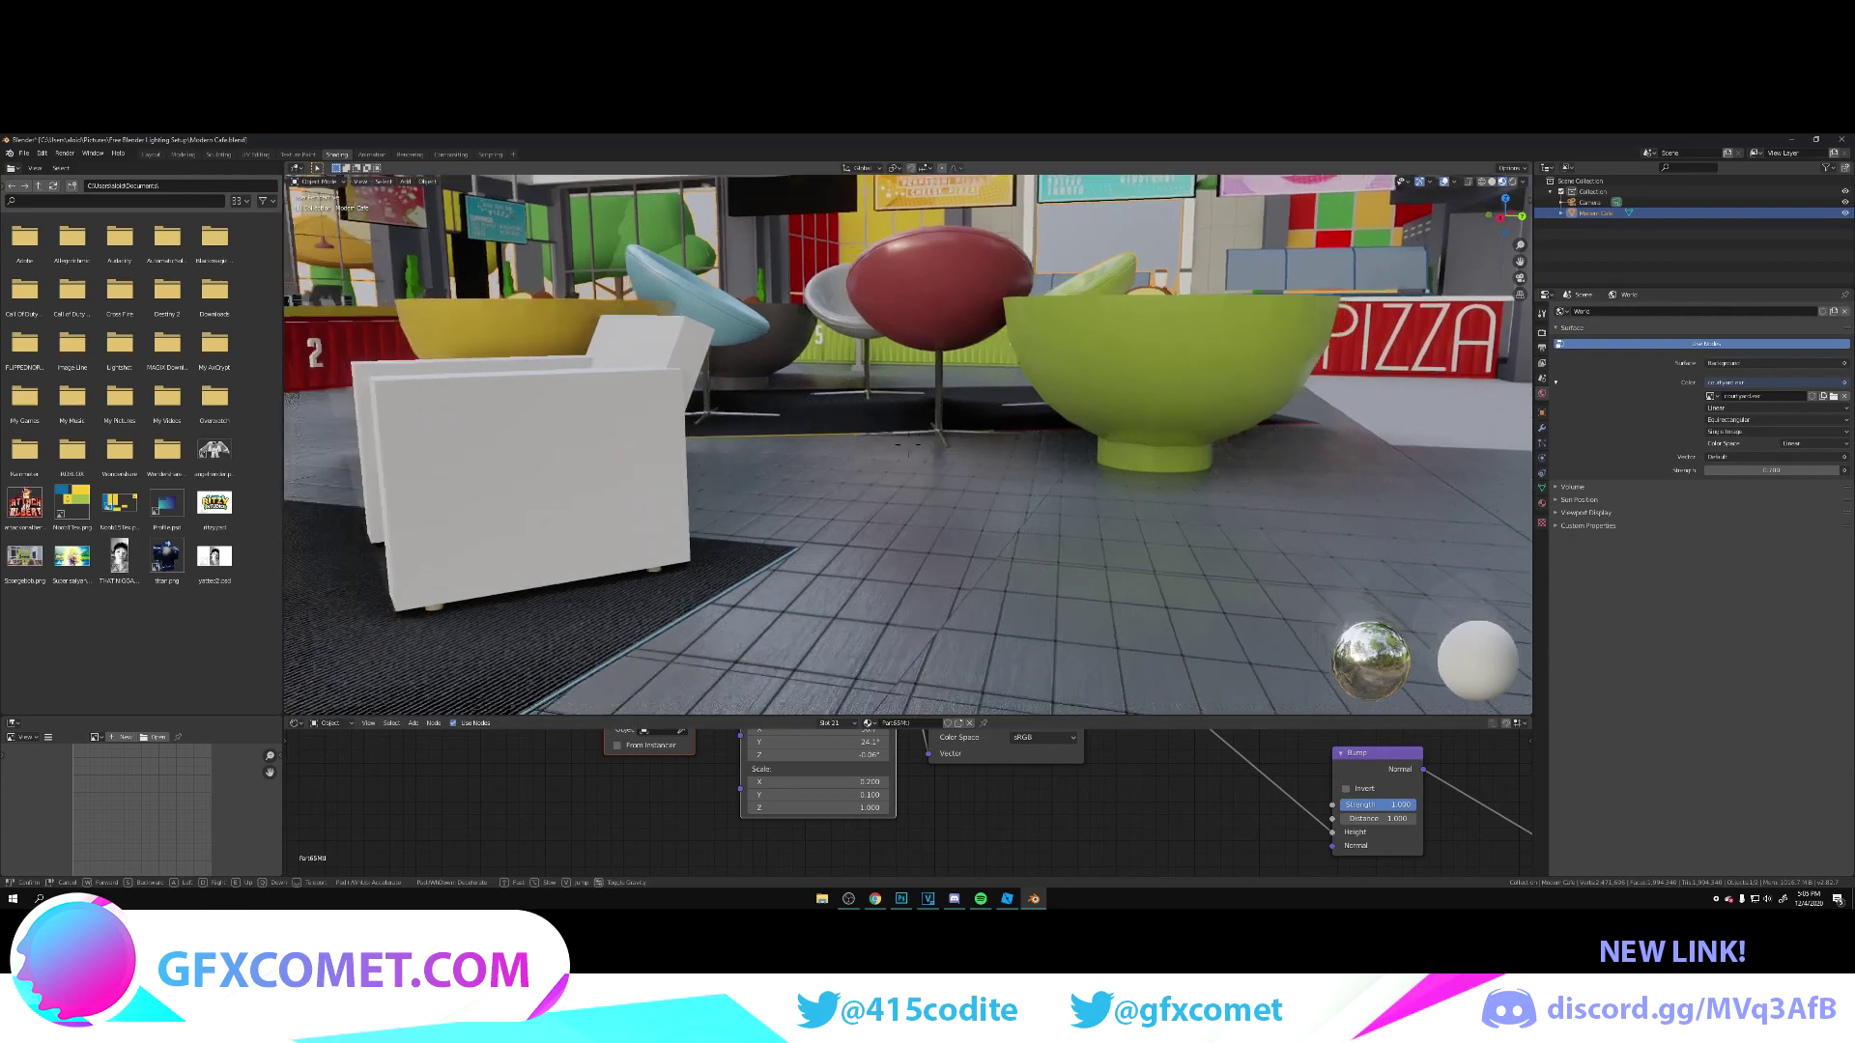
{"action": "key", "text": "w"}
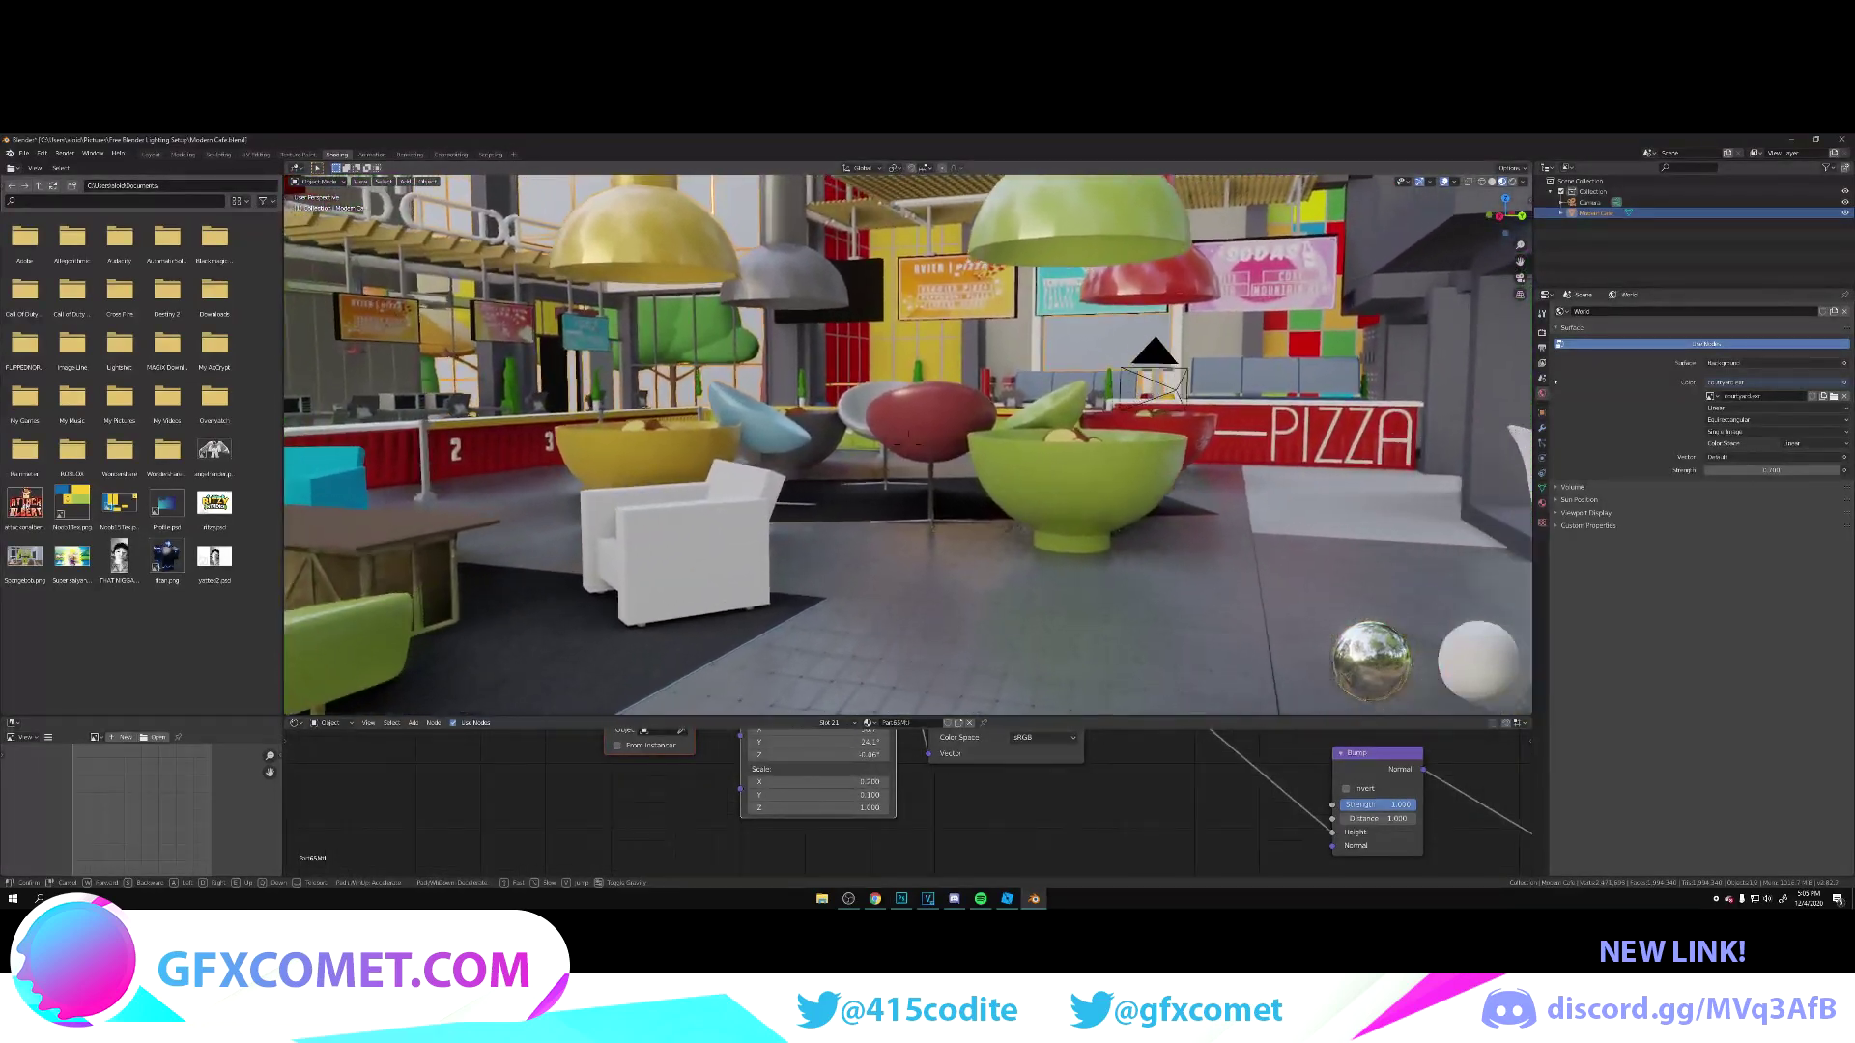
{"action": "key", "text": "d"}
{"action": "left_click", "coordinate": [851, 379]}
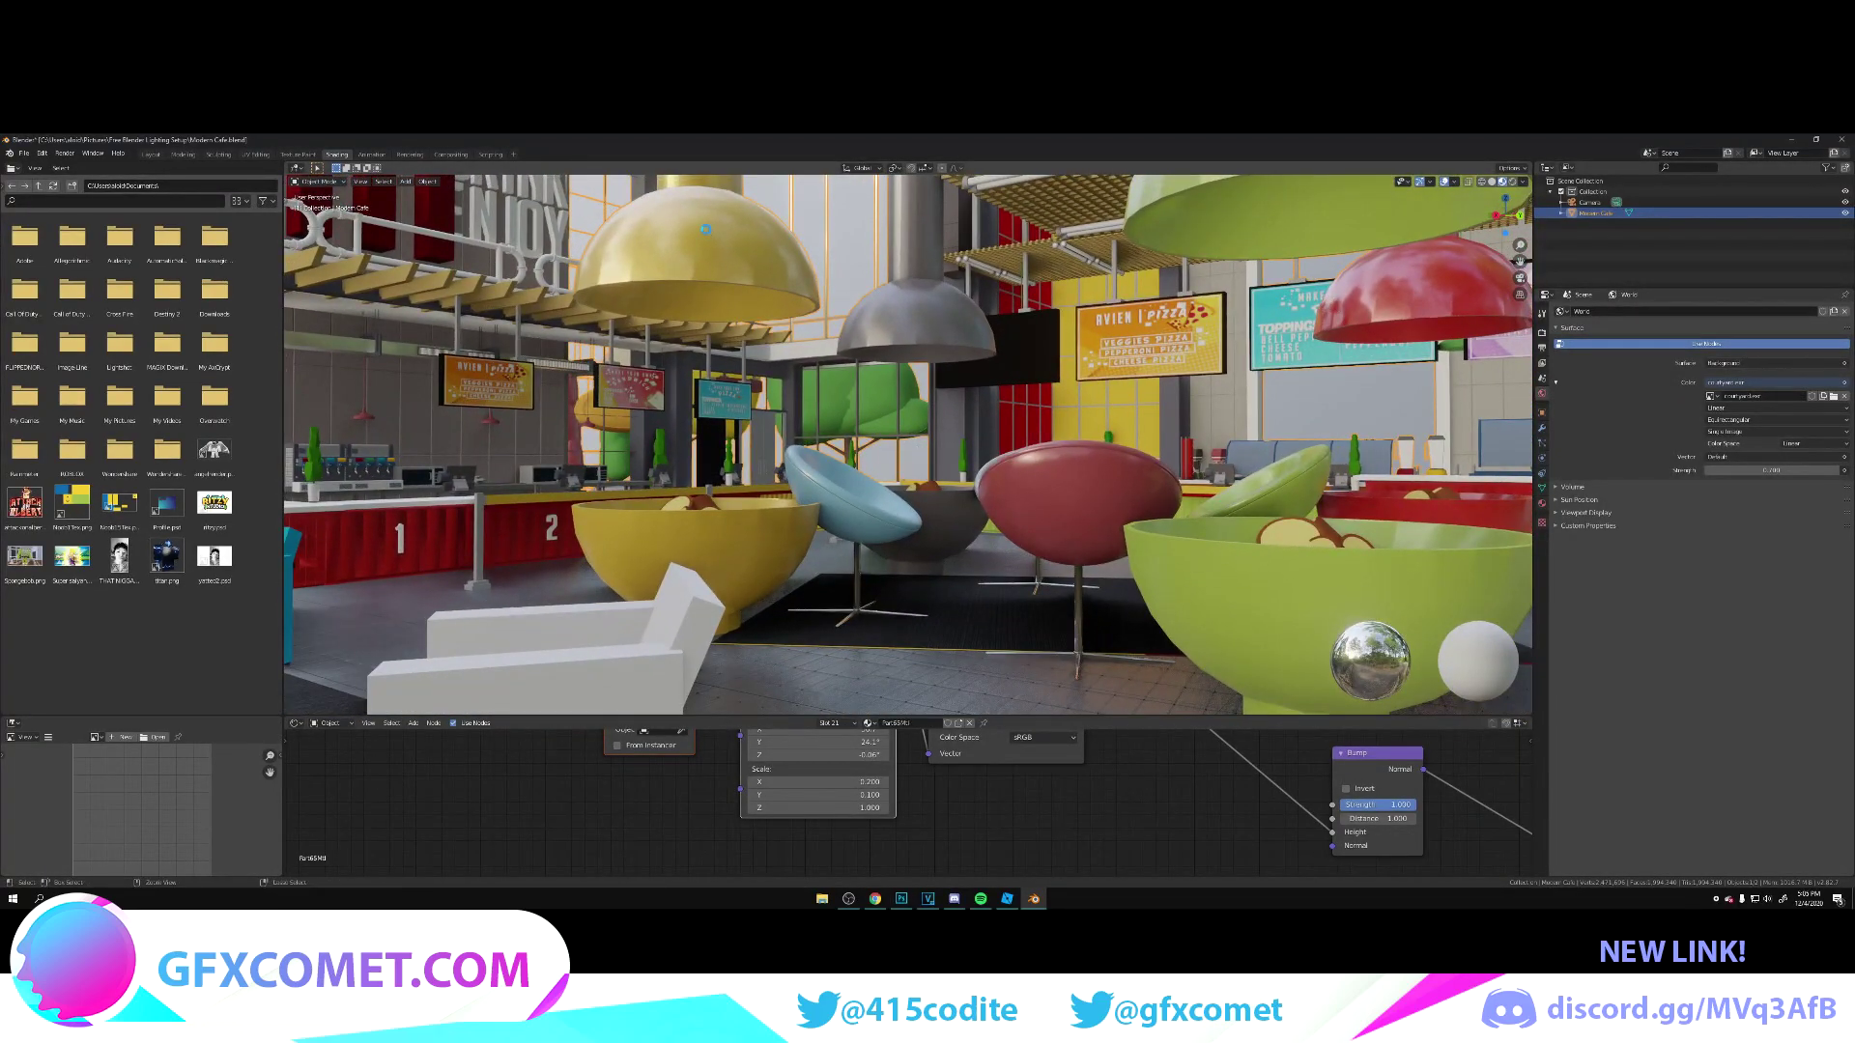
{"action": "key", "text": "ctrl+s"}
{"action": "left_click", "coordinate": [152, 155]}
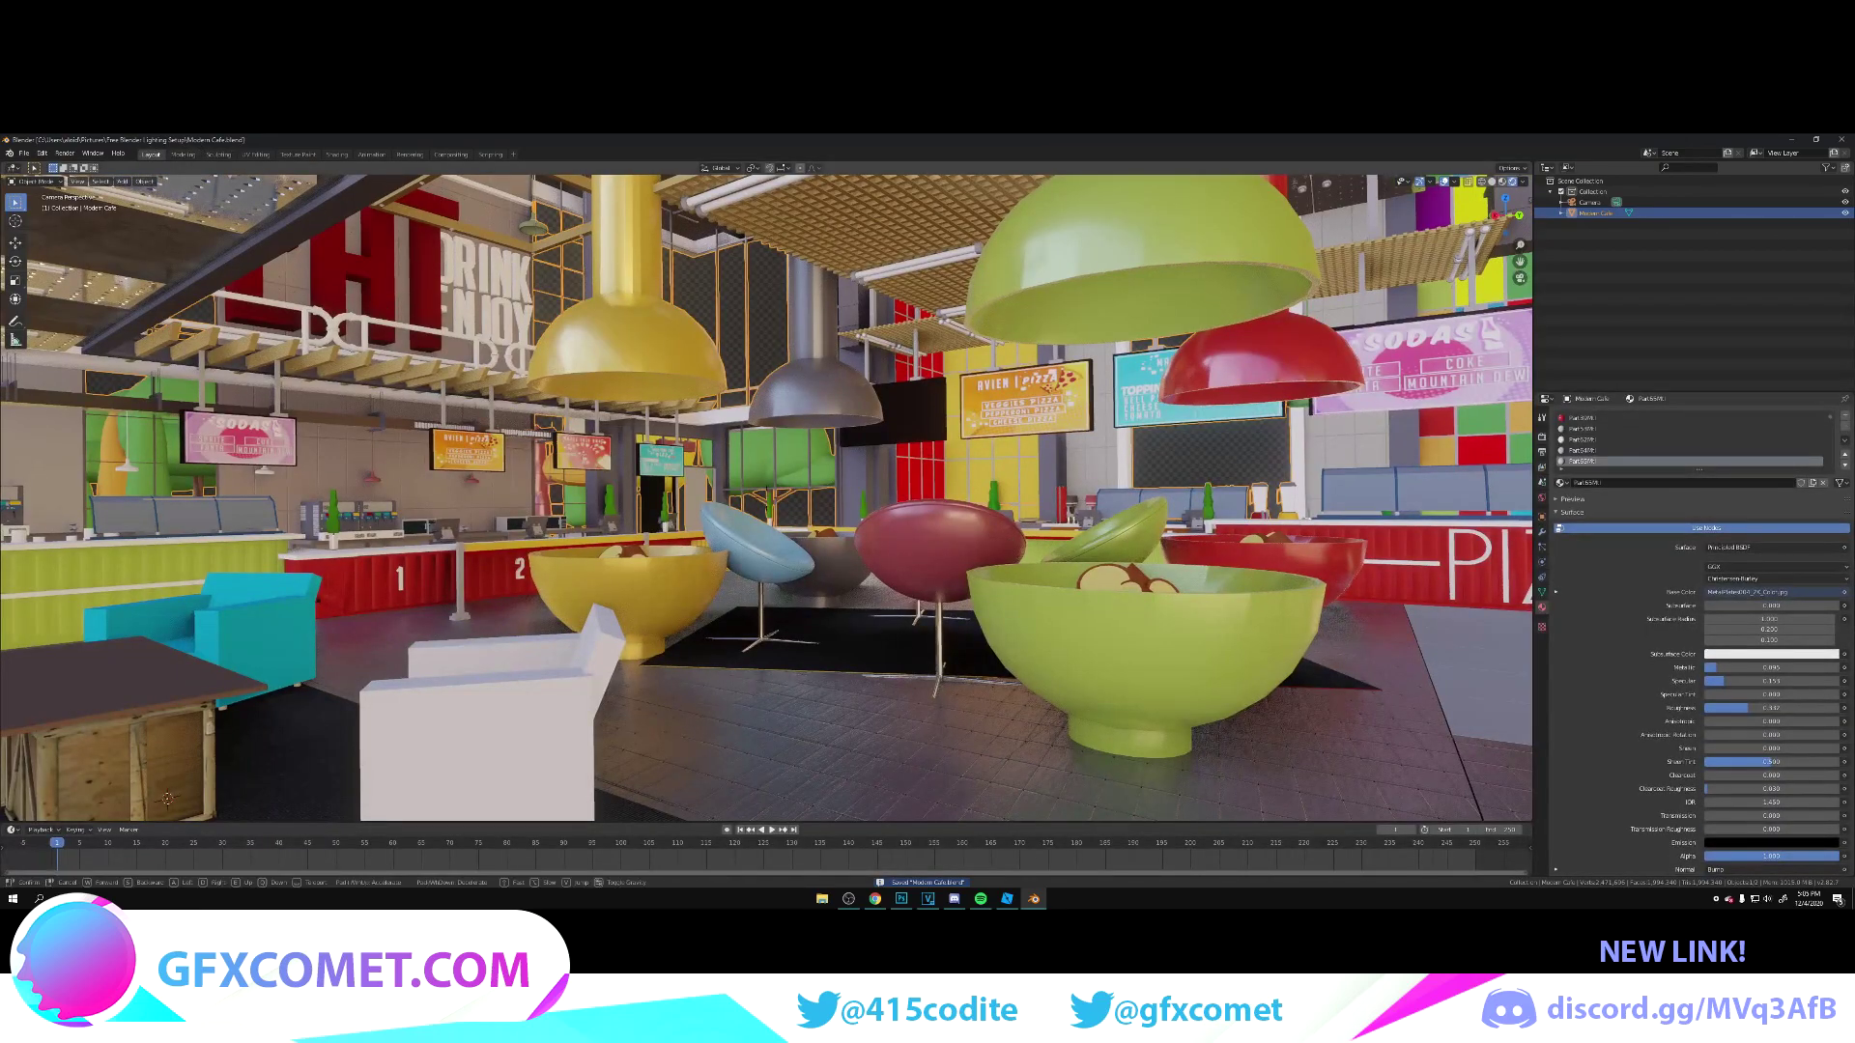
Step: Raise the floor material's Specular value while viewing the rendered floor from close to the ground
{"action": "key", "text": "shift+grave"}
{"action": "key", "text": "s"}
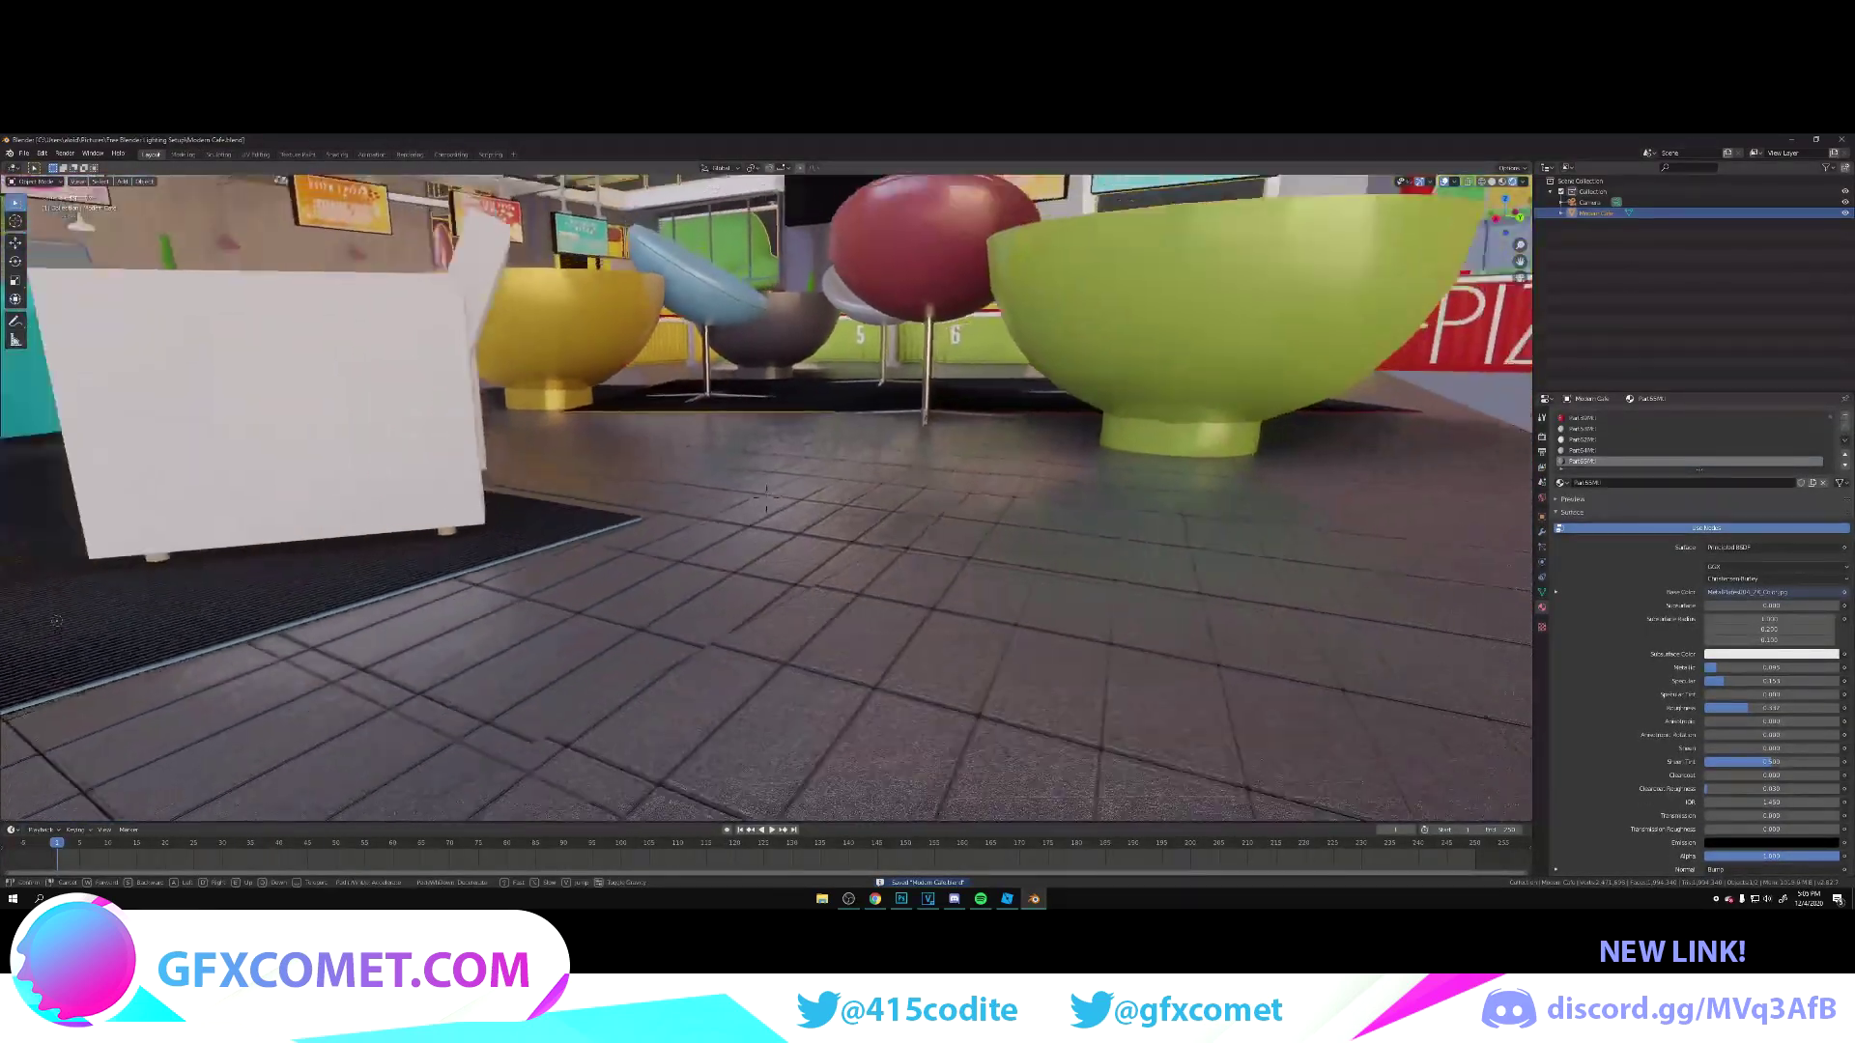
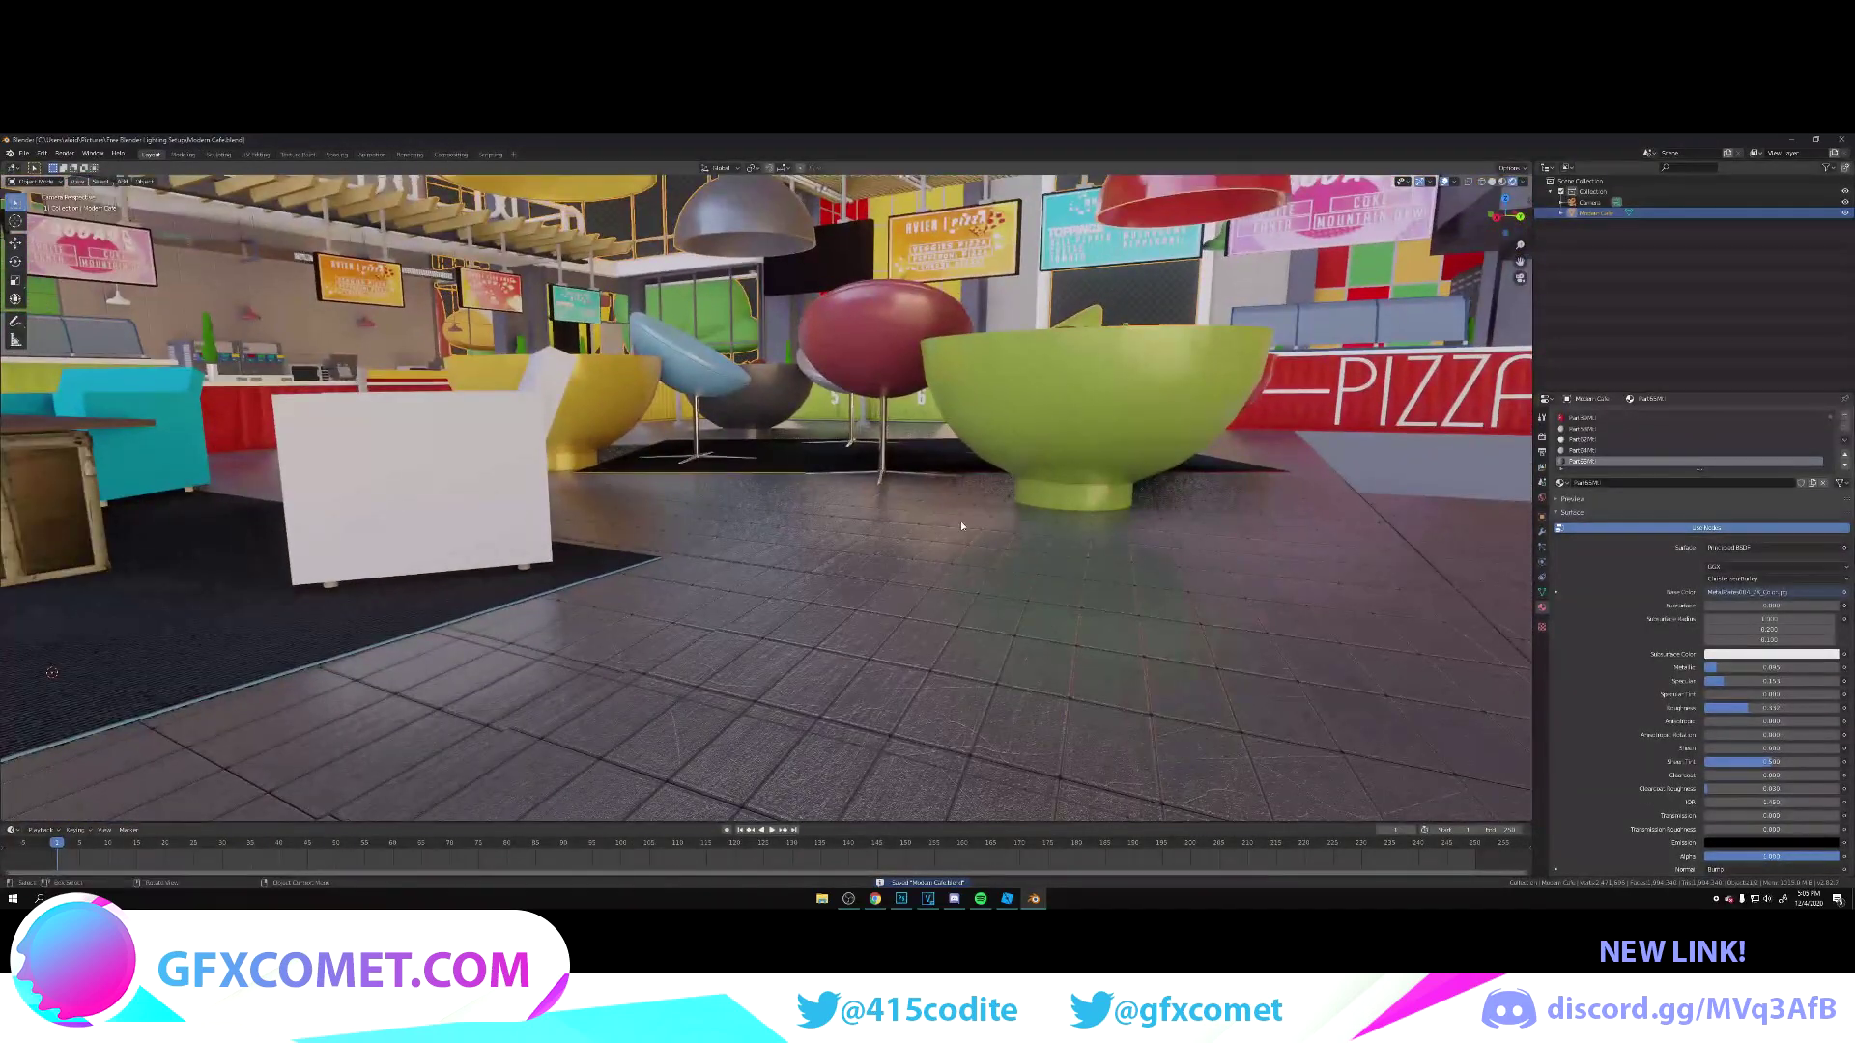
{"action": "left_click_drag", "start_coordinate": [1742, 708], "coordinate": [1715, 668]}
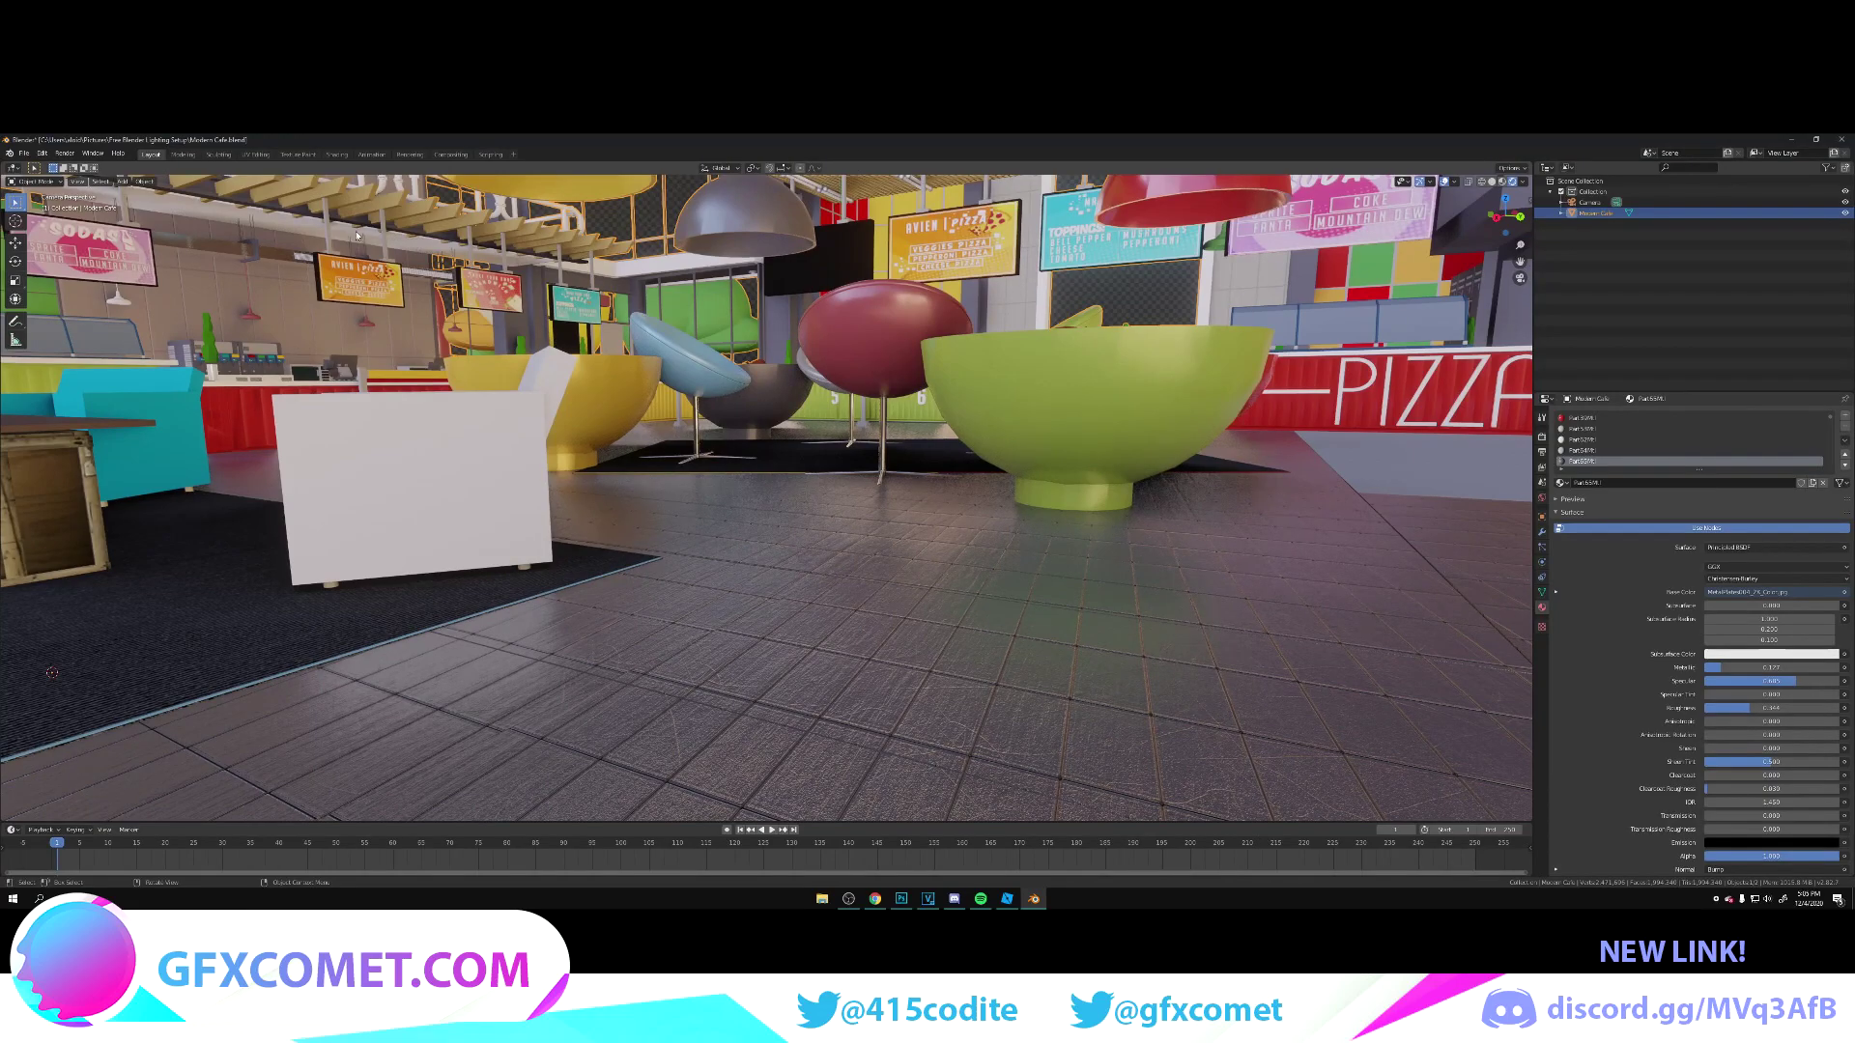
Step: Adjust the floor material's Bump strength in the Shading workspace, return to Layout, and save the file
{"action": "left_click", "coordinate": [337, 154]}
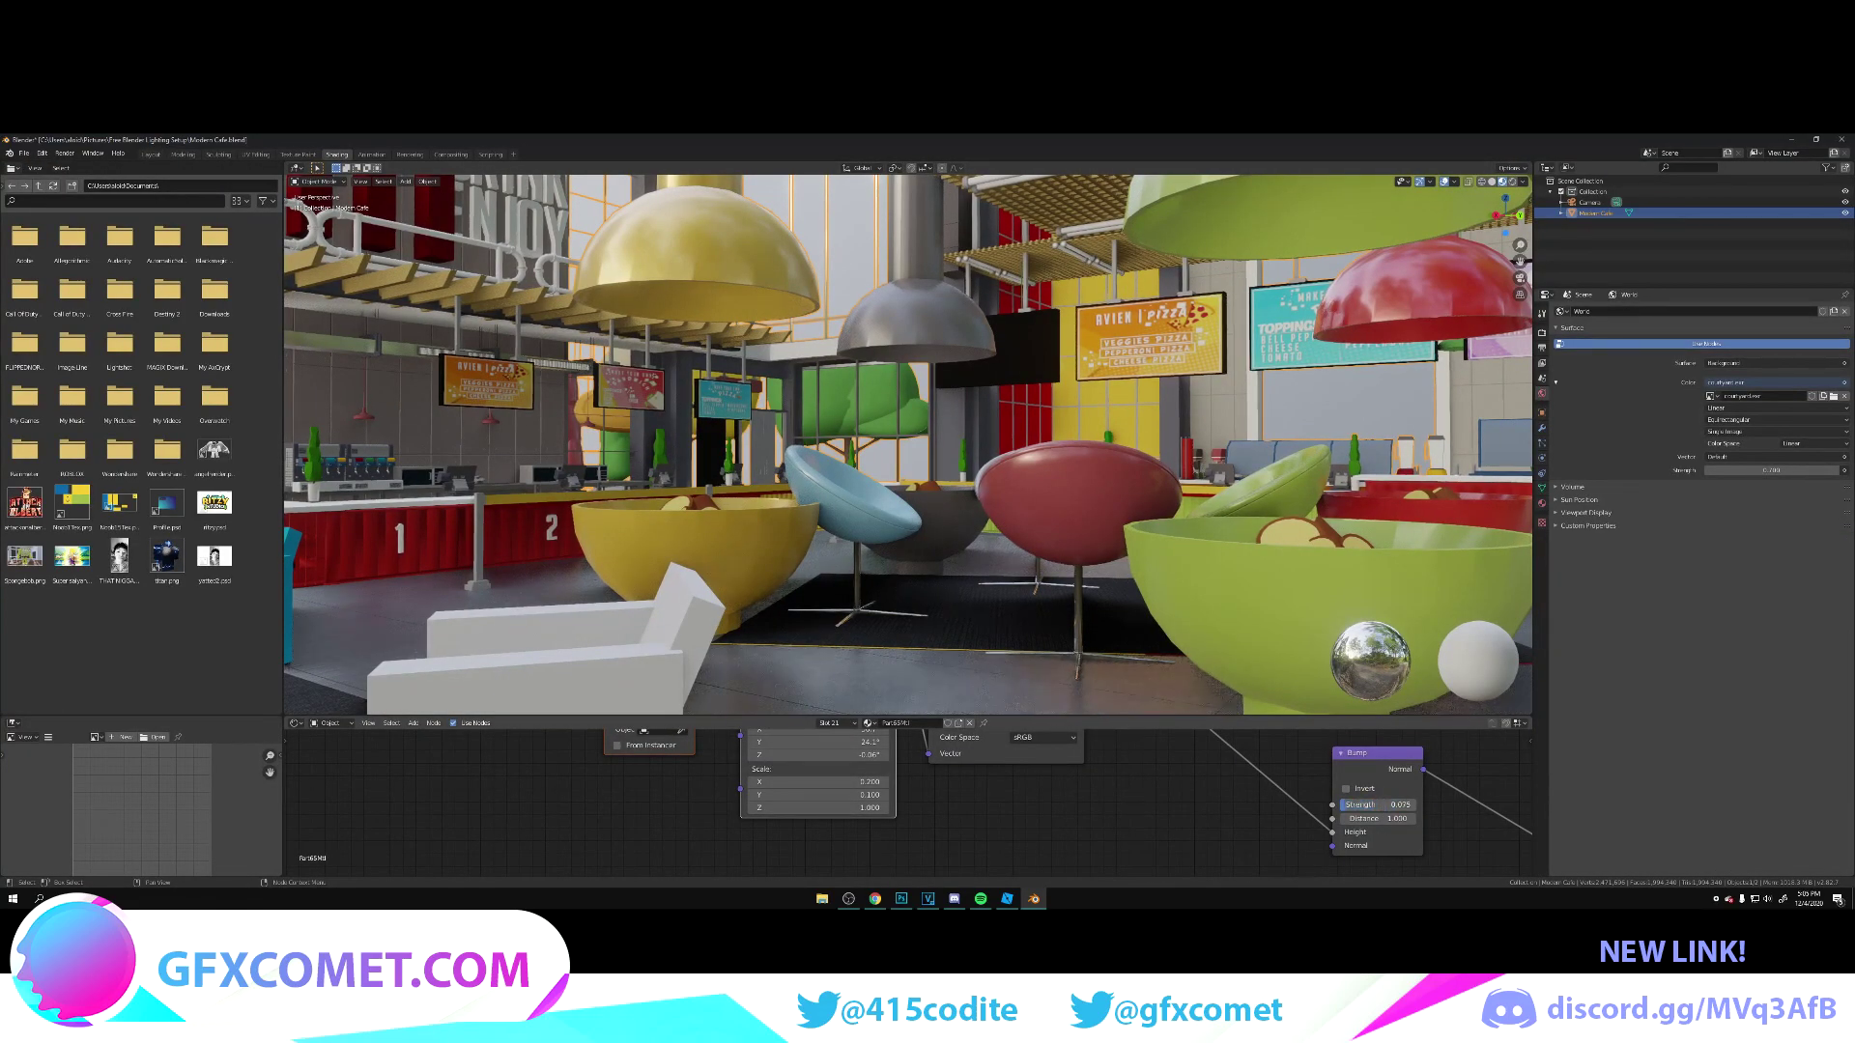
{"action": "mouse_move", "coordinate": [1354, 805]}
{"action": "left_mouse_down"}
{"action": "mouse_move", "coordinate": [1389, 805]}
{"action": "mouse_move", "coordinate": [1369, 804]}
{"action": "left_mouse_up"}
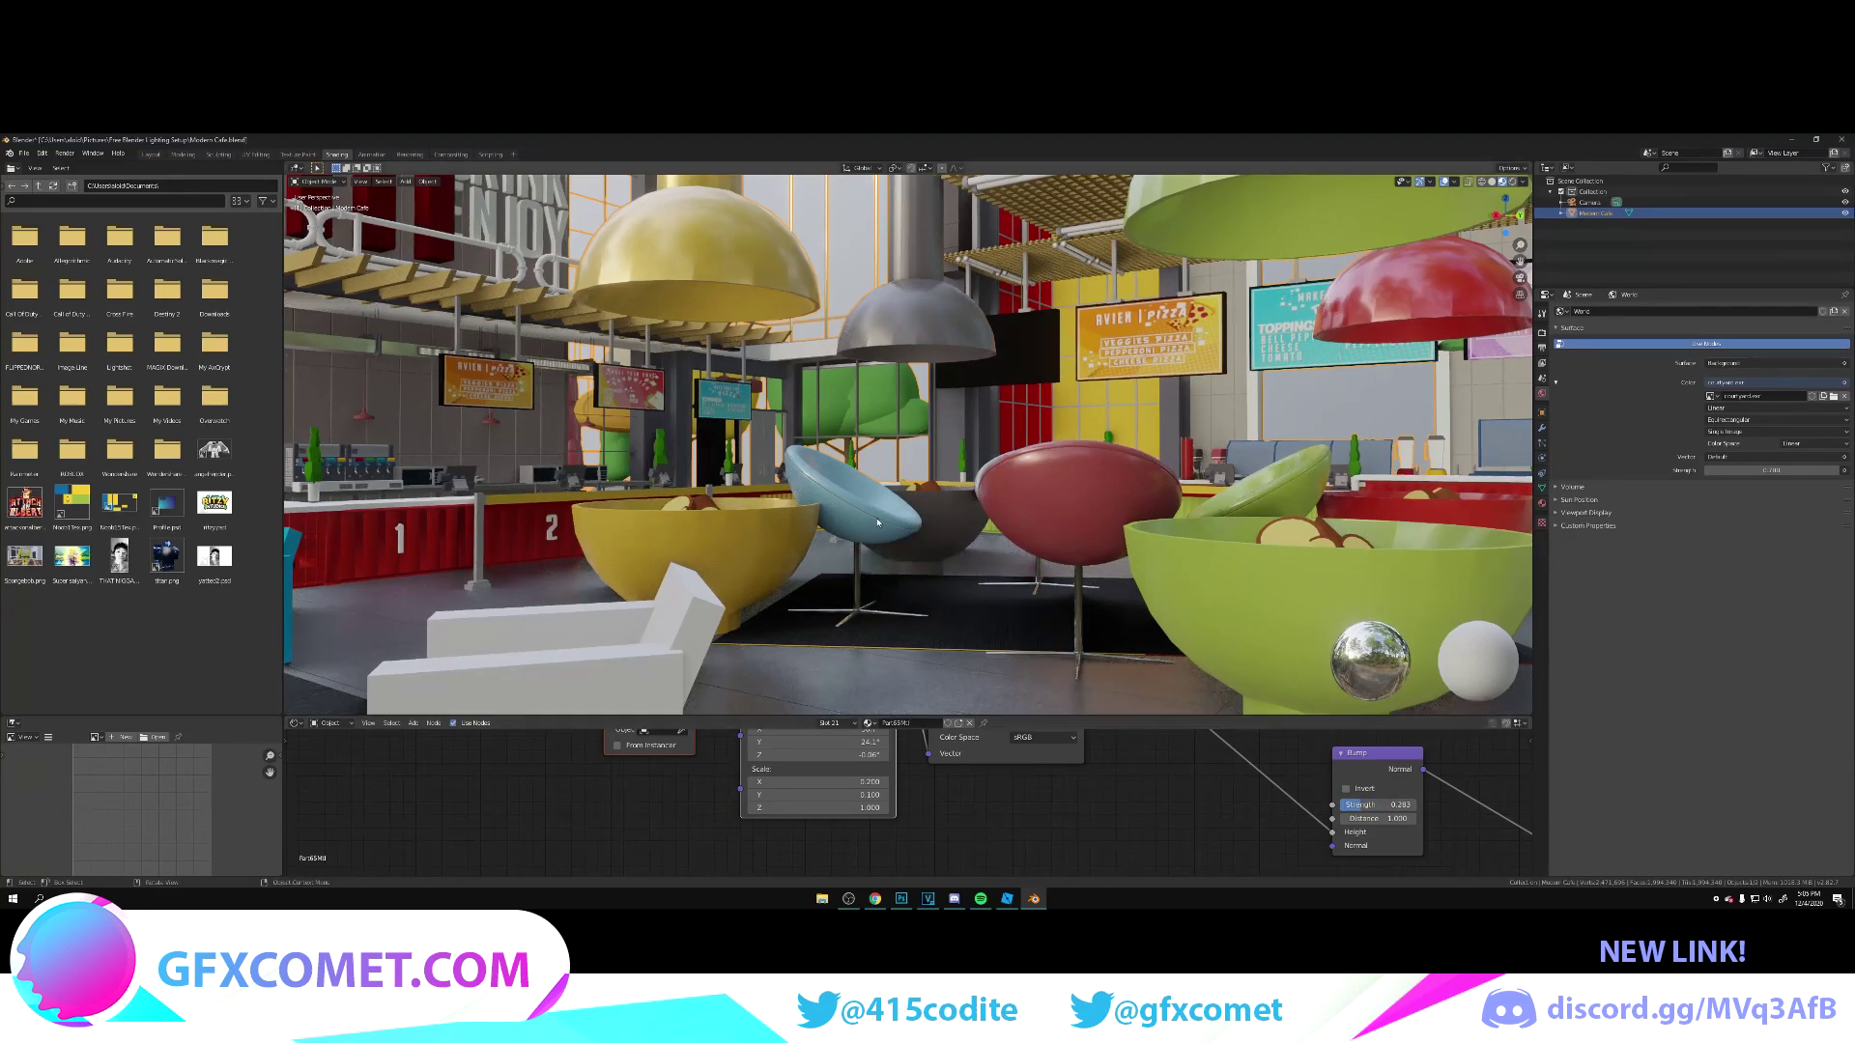
{"action": "left_click", "coordinate": [150, 155]}
{"action": "key", "text": "ctrl+s"}
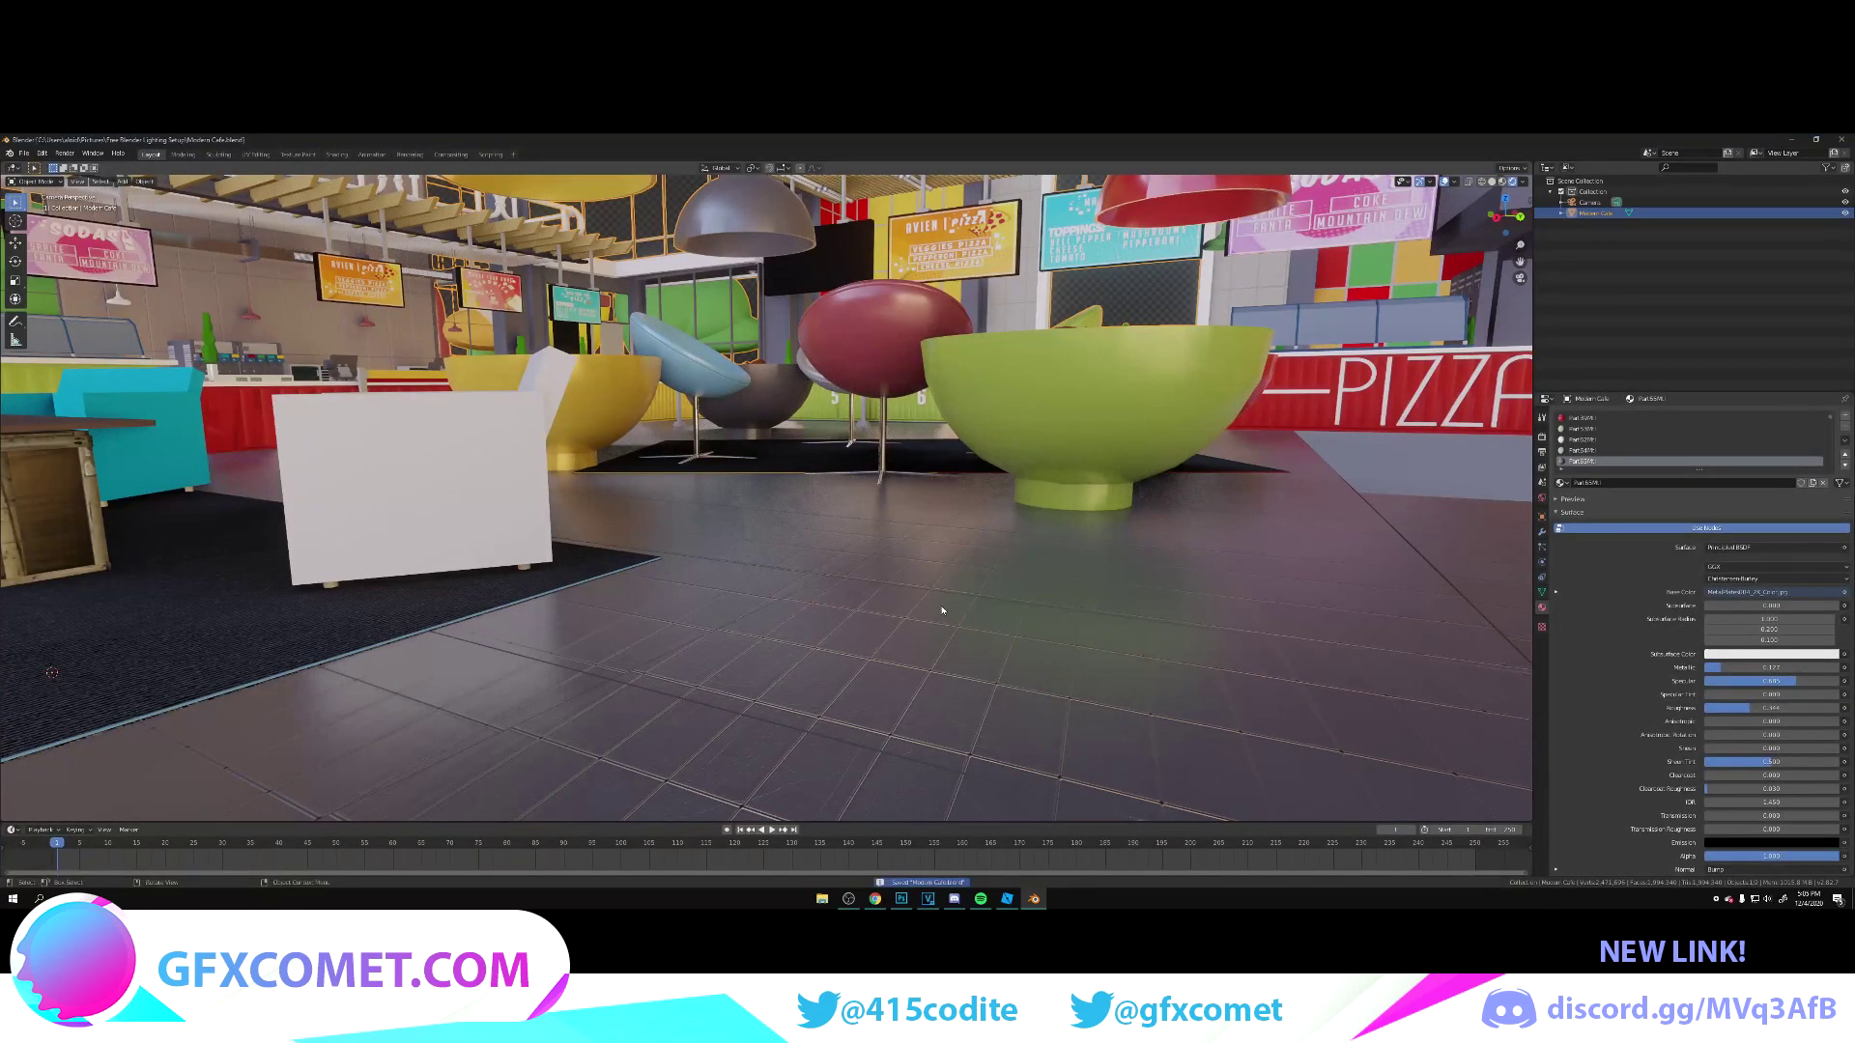
Step: Select a wooden face of the crate table in Edit Mode and open its material in the Shading workspace
{"action": "key", "text": "shift+grave"}
{"action": "key", "text": "w"}
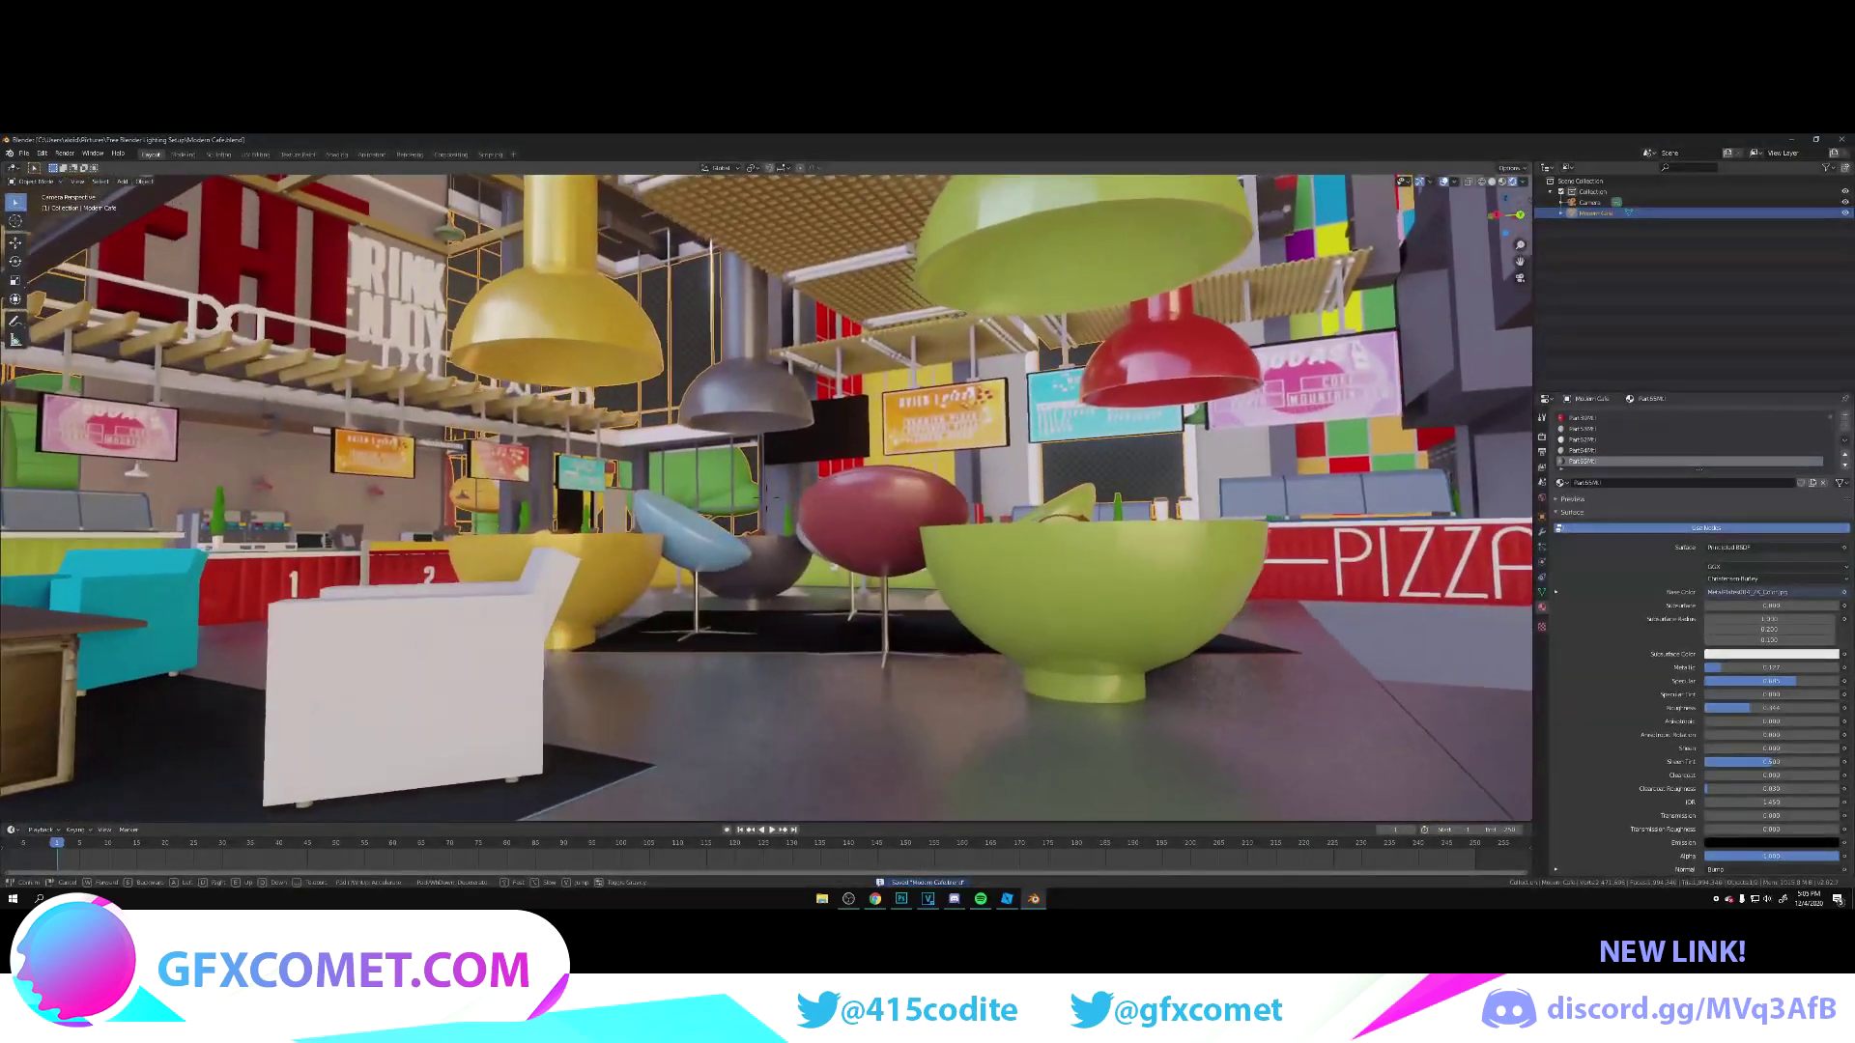
{"action": "key", "text": "s"}
{"action": "key", "text": "s"}
{"action": "key", "text": "w"}
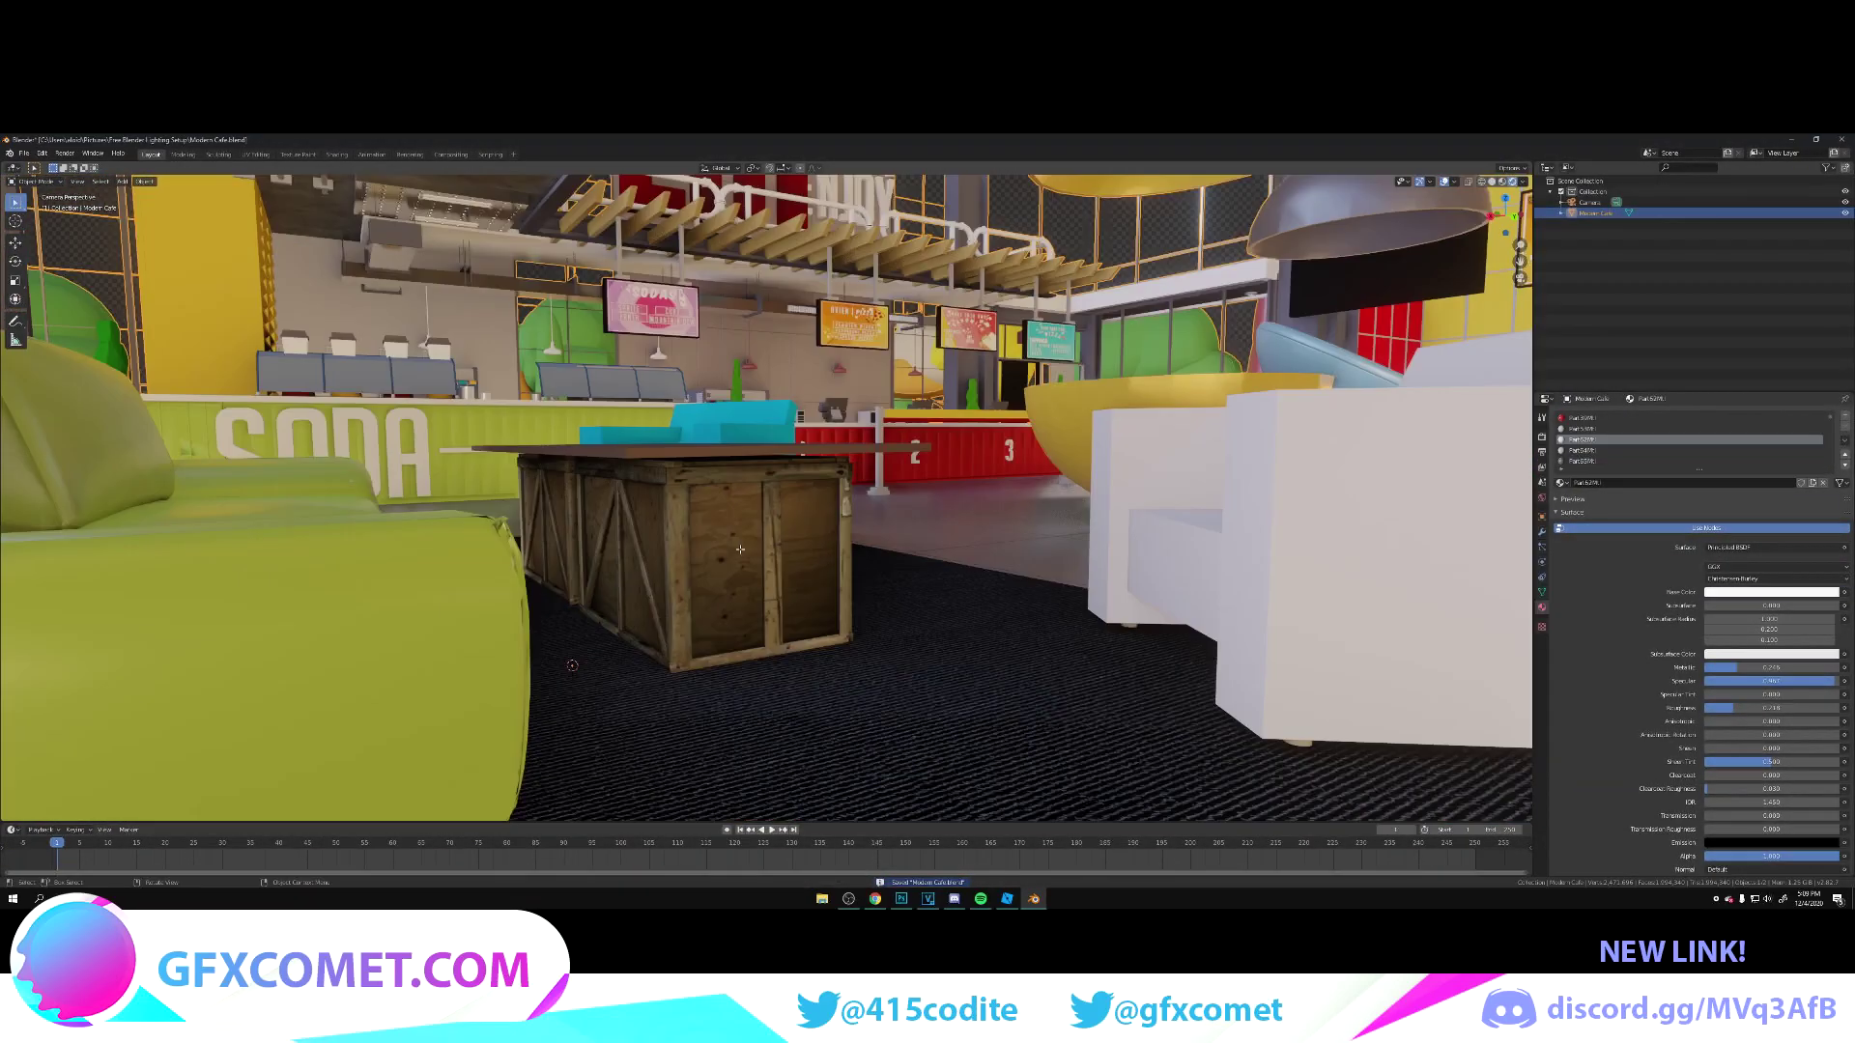
{"action": "key", "text": "Tab"}
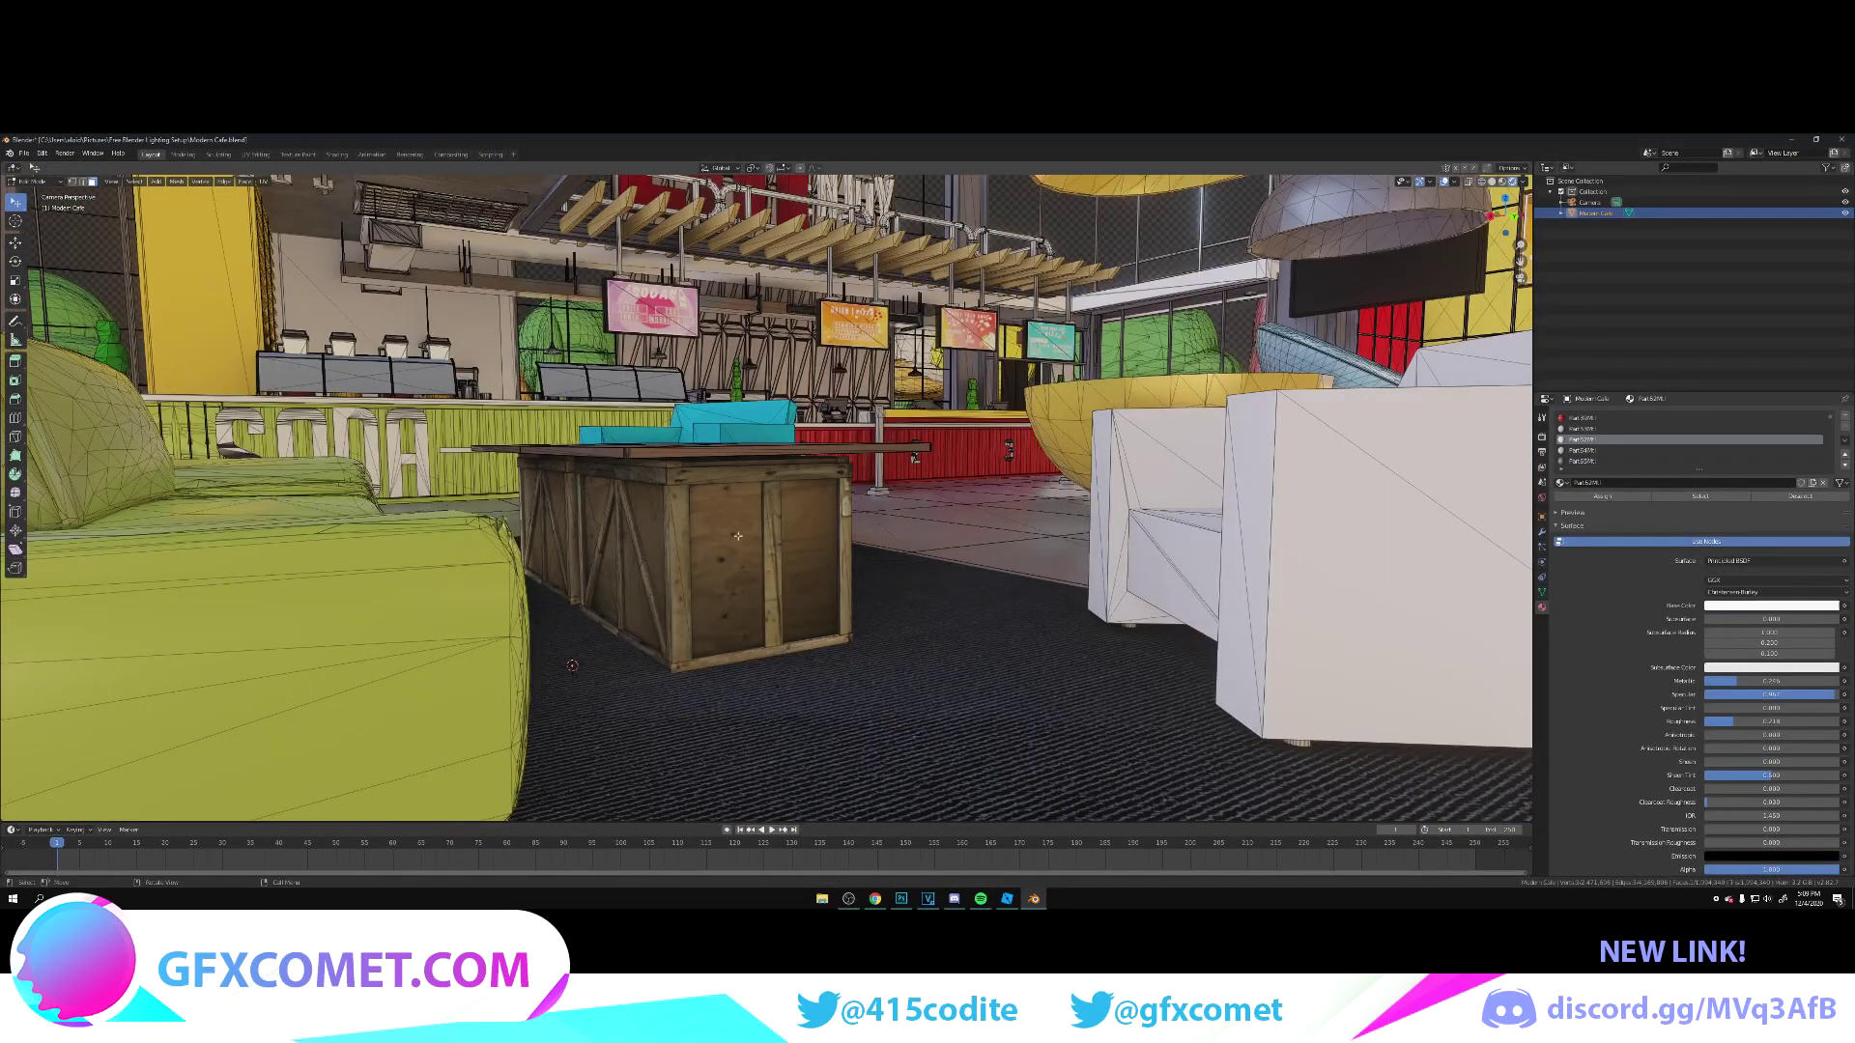
{"action": "left_click", "coordinate": [738, 535]}
{"action": "left_click", "coordinate": [336, 154]}
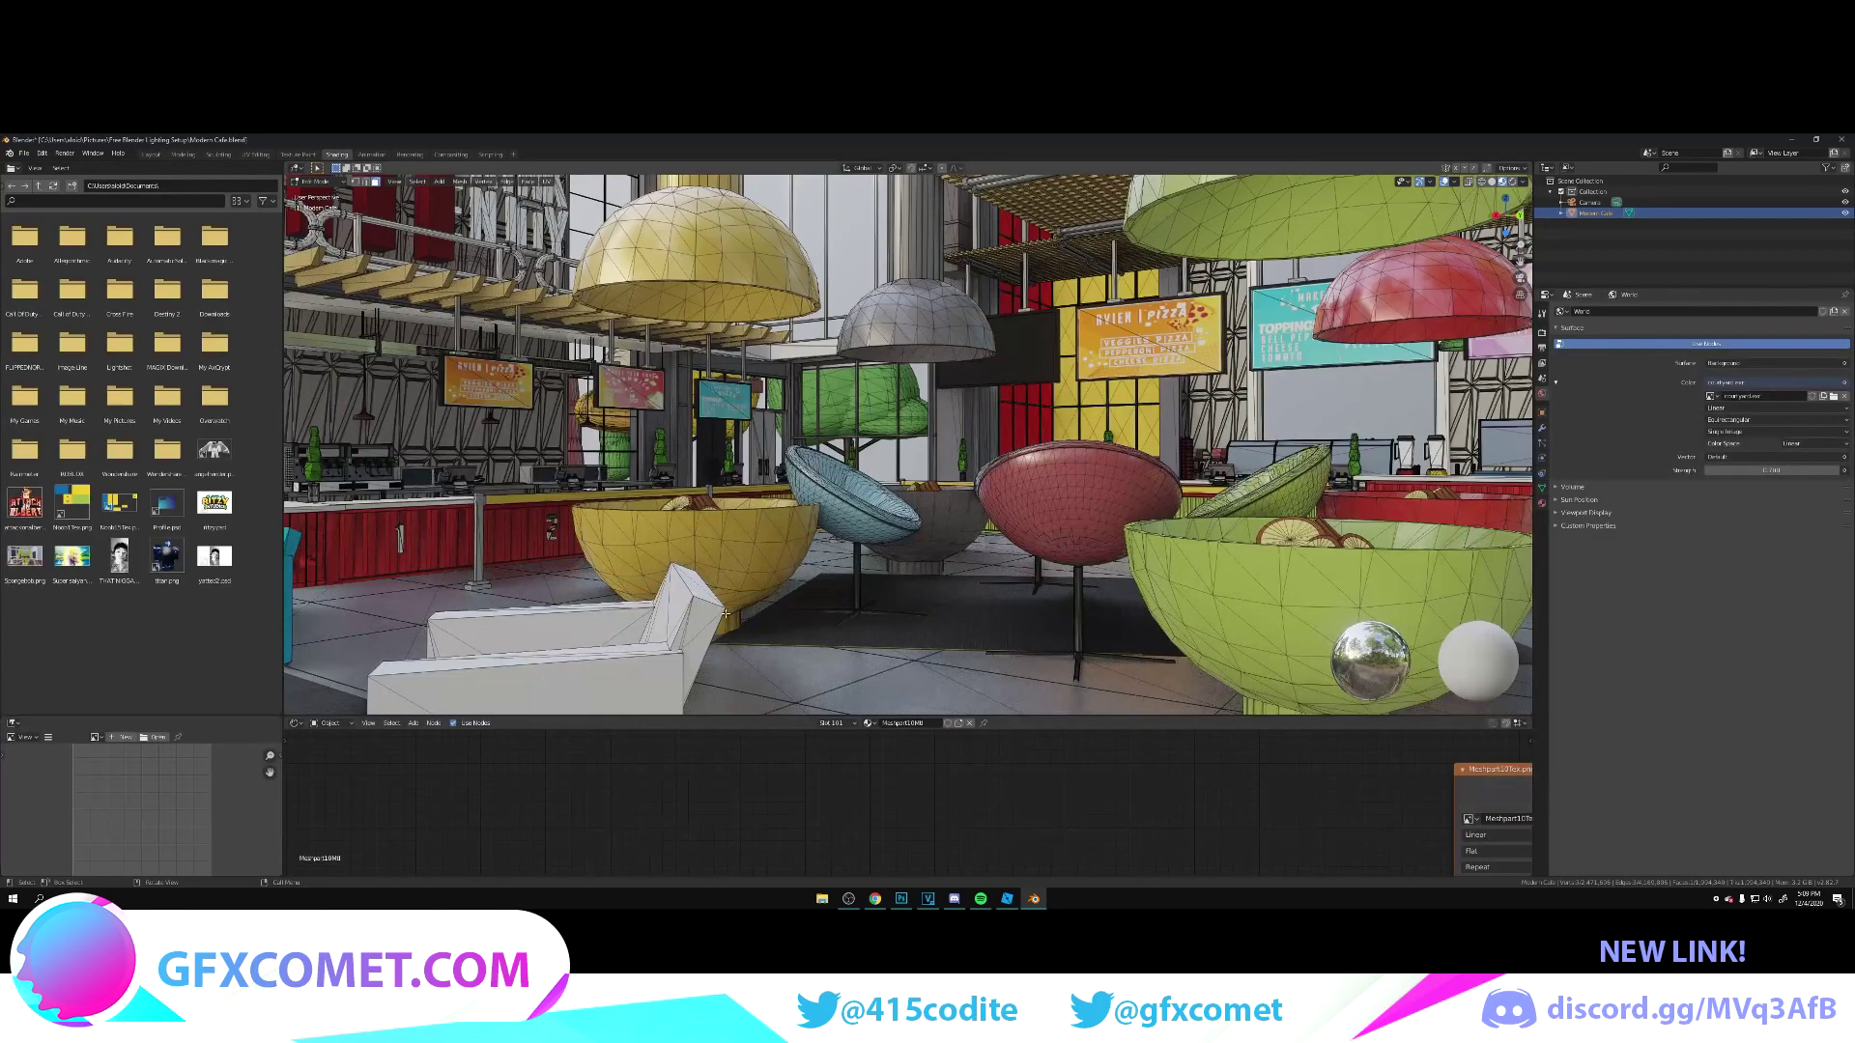
Step: Bring the crate table into close view and move its Image Texture node farther from the Principled BSDF
{"action": "key", "text": "shift+grave"}
{"action": "key", "text": "s"}
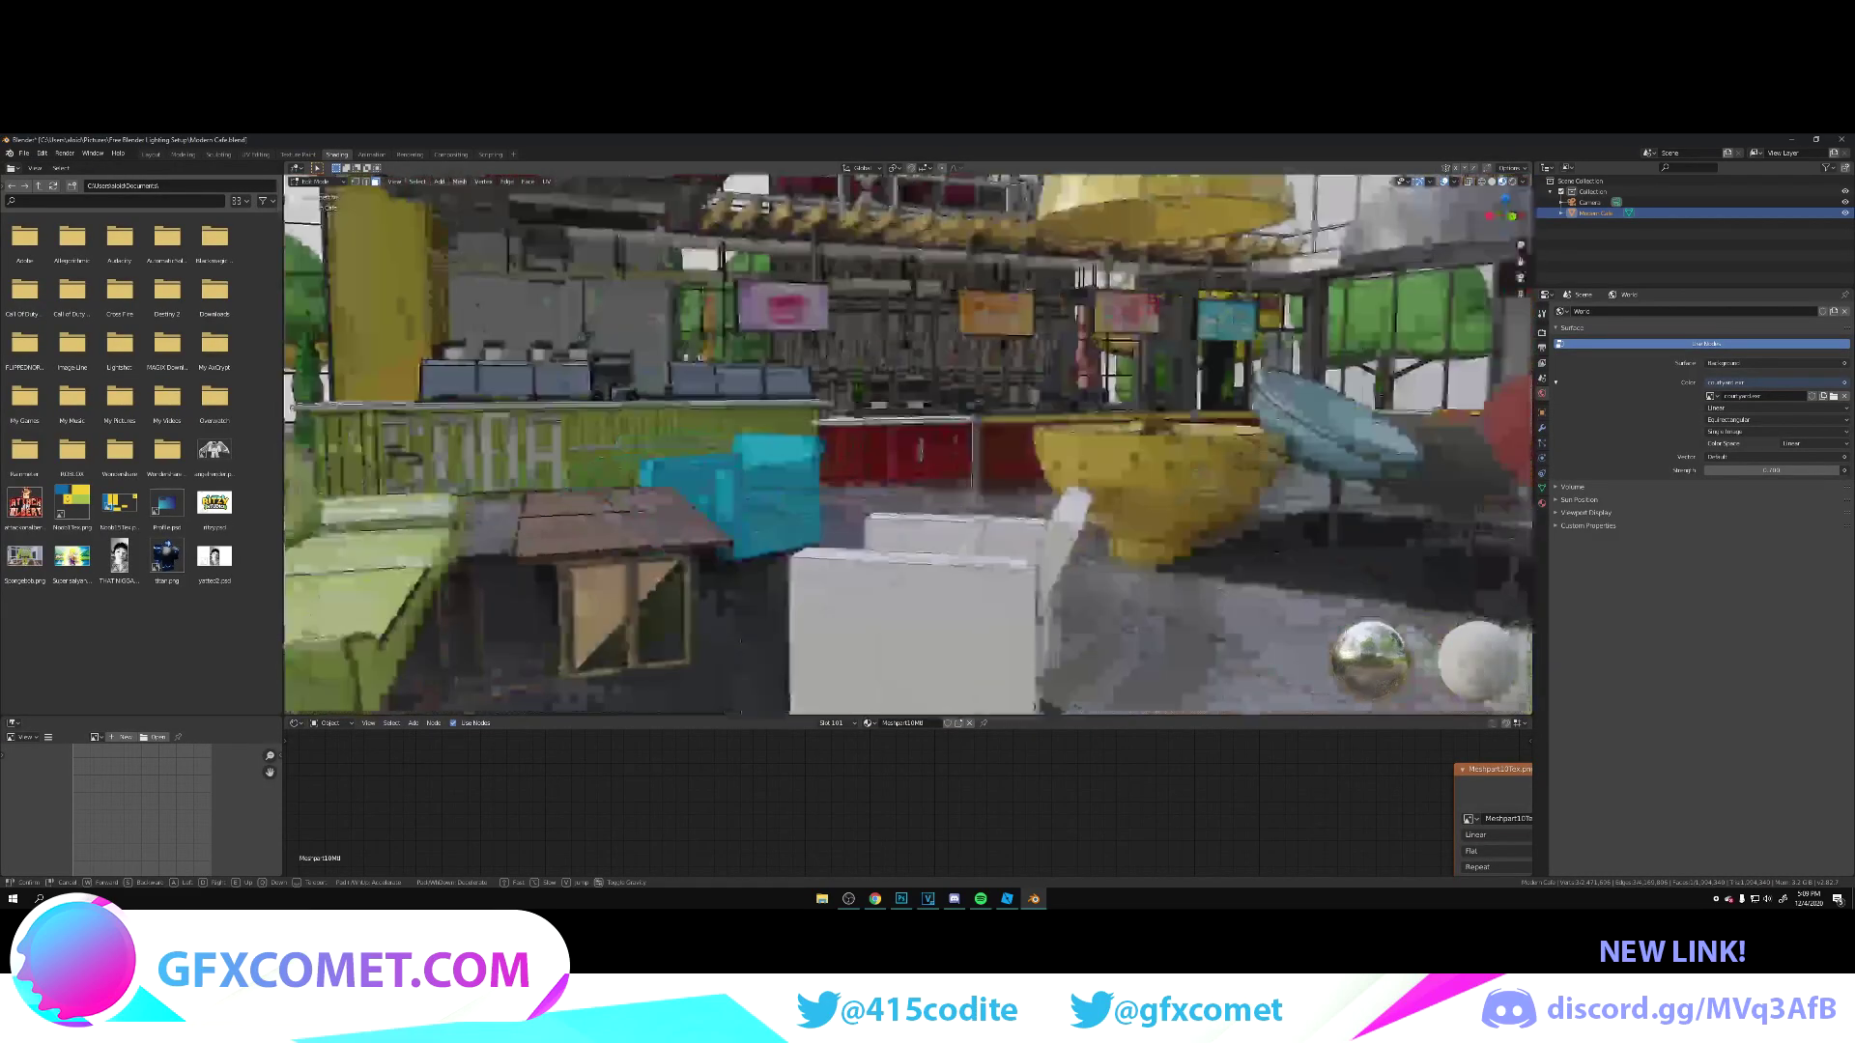
{"action": "key", "text": "a"}
{"action": "key", "text": "w"}
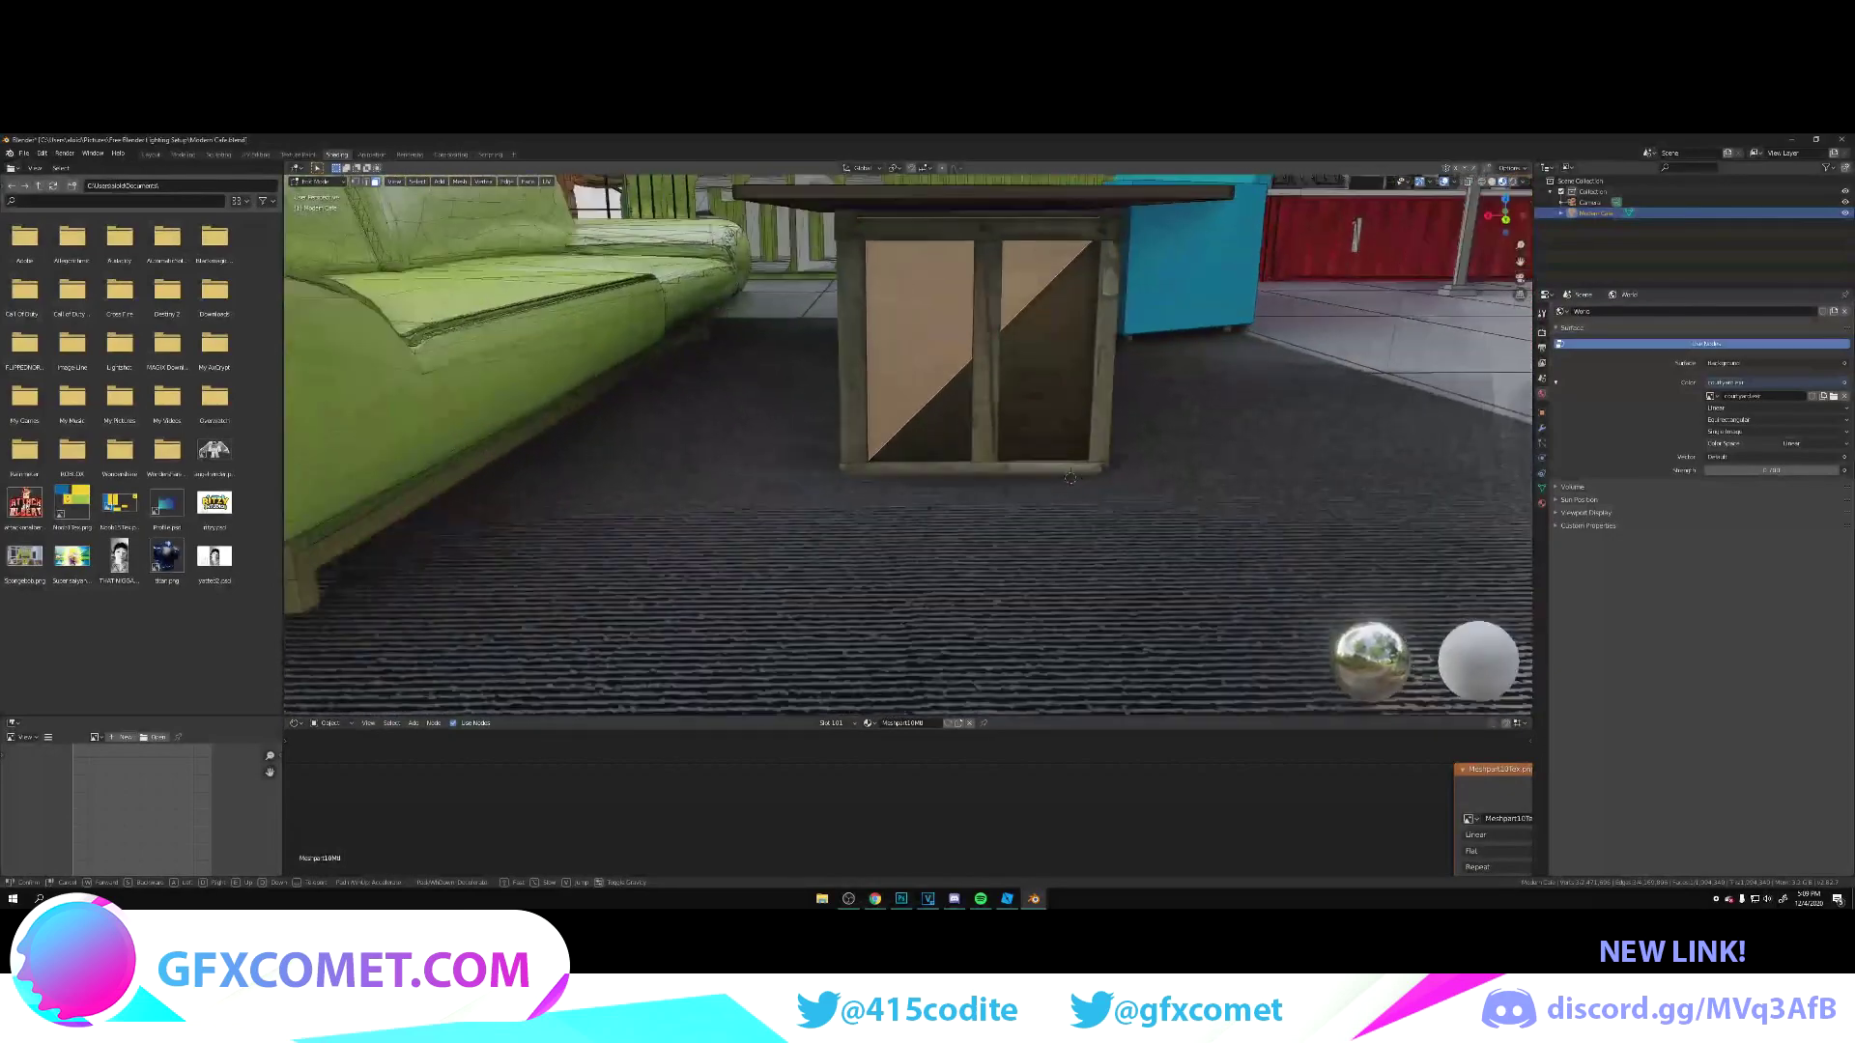
{"action": "key", "text": "s"}
{"action": "left_click", "coordinate": [907, 444]}
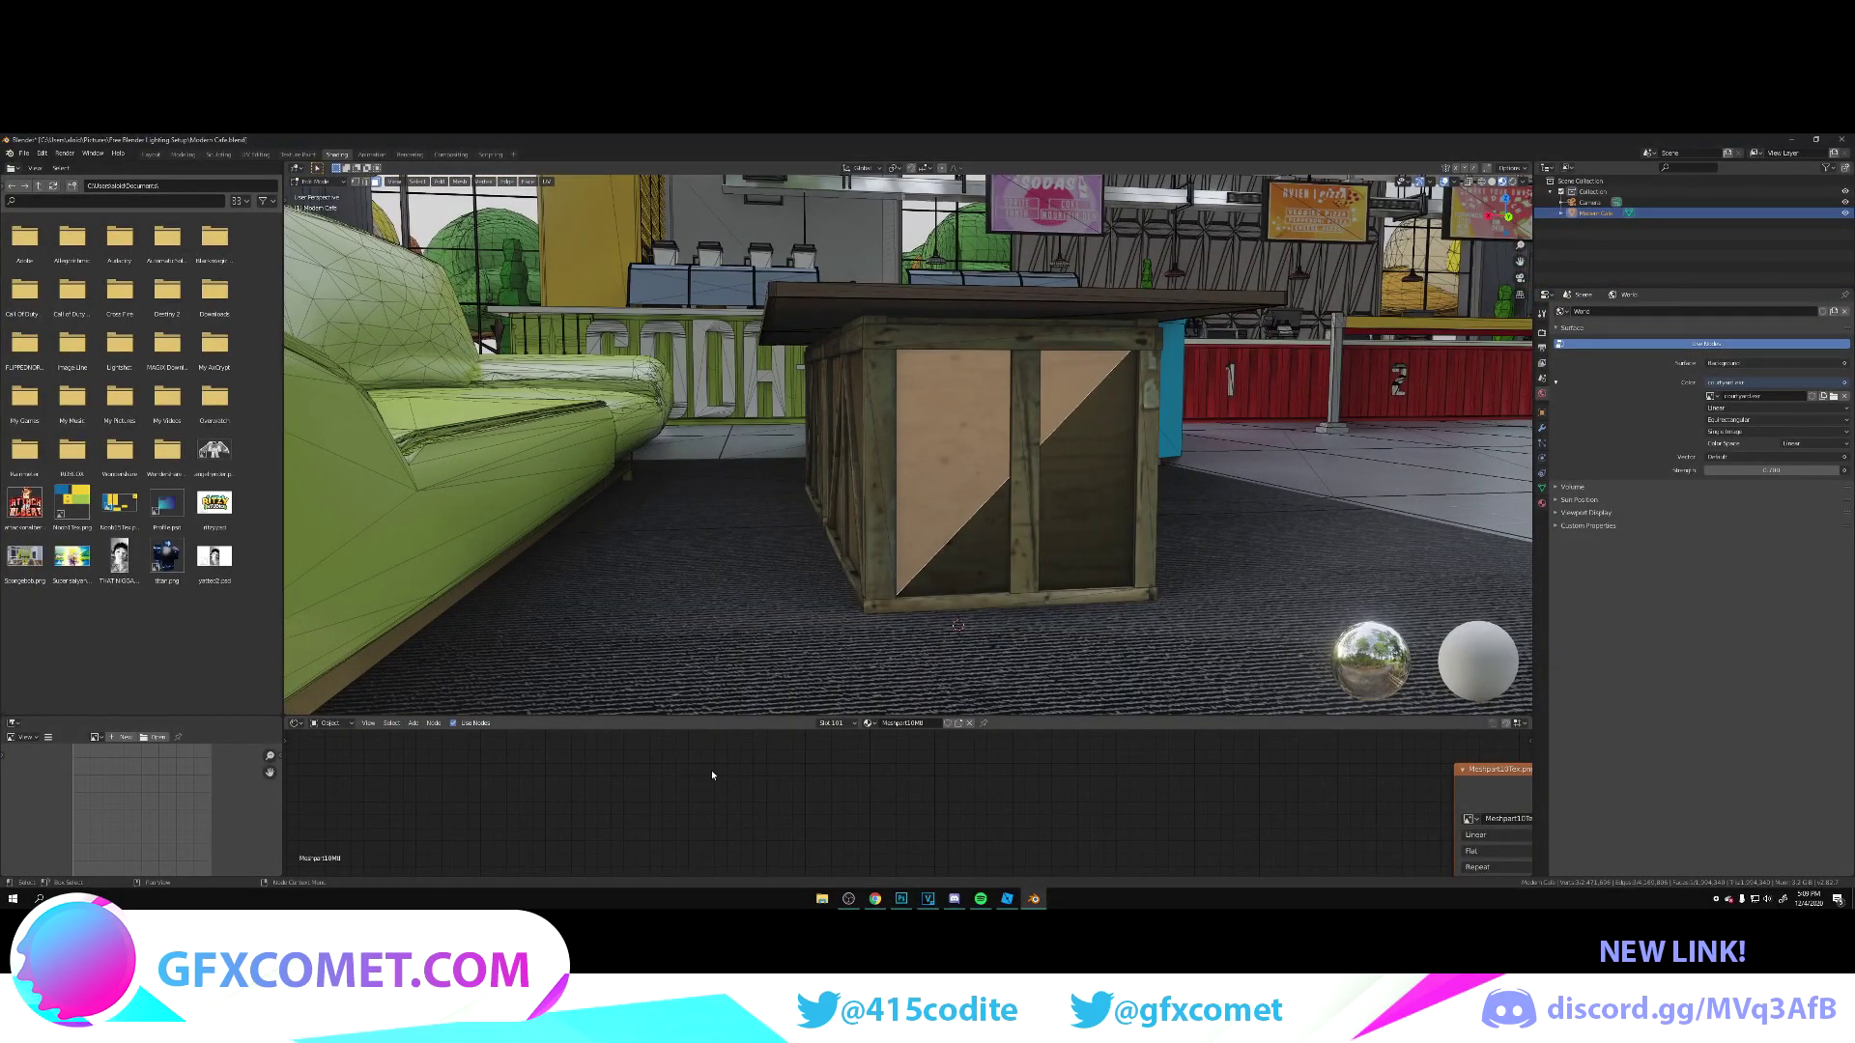
{"action": "scroll", "coordinate": [712, 774], "scroll_direction": "down", "scroll_amount": 4}
{"action": "scroll", "coordinate": [995, 814], "scroll_direction": "down", "scroll_amount": 4}
{"action": "left_click_drag", "start_coordinate": [925, 751], "coordinate": [741, 755]}
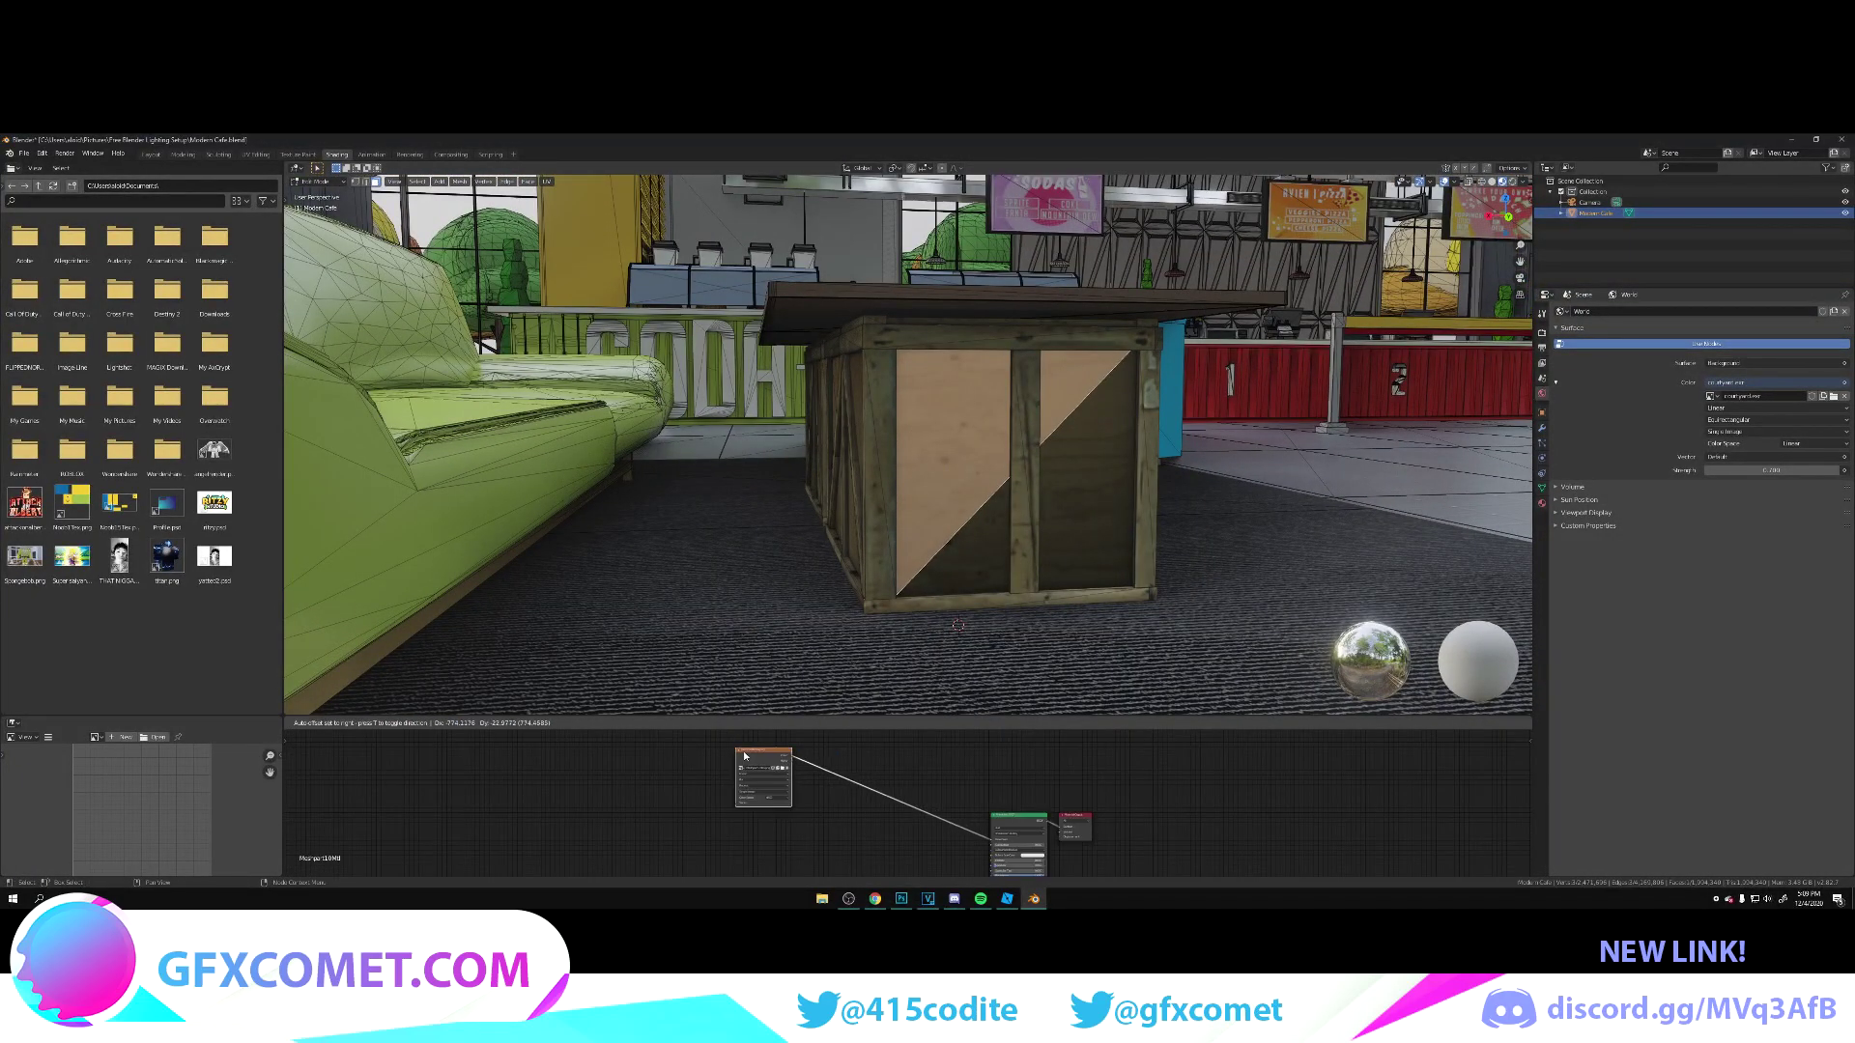
Step: Add a Bump node to the crate material and connect its Normal output to the Principled BSDF's Normal input
{"action": "middle_click_drag", "start_coordinate": [835, 807], "coordinate": [827, 779]}
{"action": "key", "text": "shift+a"}
{"action": "left_click", "coordinate": [832, 762]}
{"action": "type", "text": "bump"}
{"action": "key", "text": "Return"}
{"action": "left_click", "coordinate": [900, 827]}
{"action": "middle_click_drag", "start_coordinate": [938, 827], "coordinate": [854, 770]}
{"action": "scroll", "coordinate": [915, 780], "scroll_direction": "up", "scroll_amount": 2}
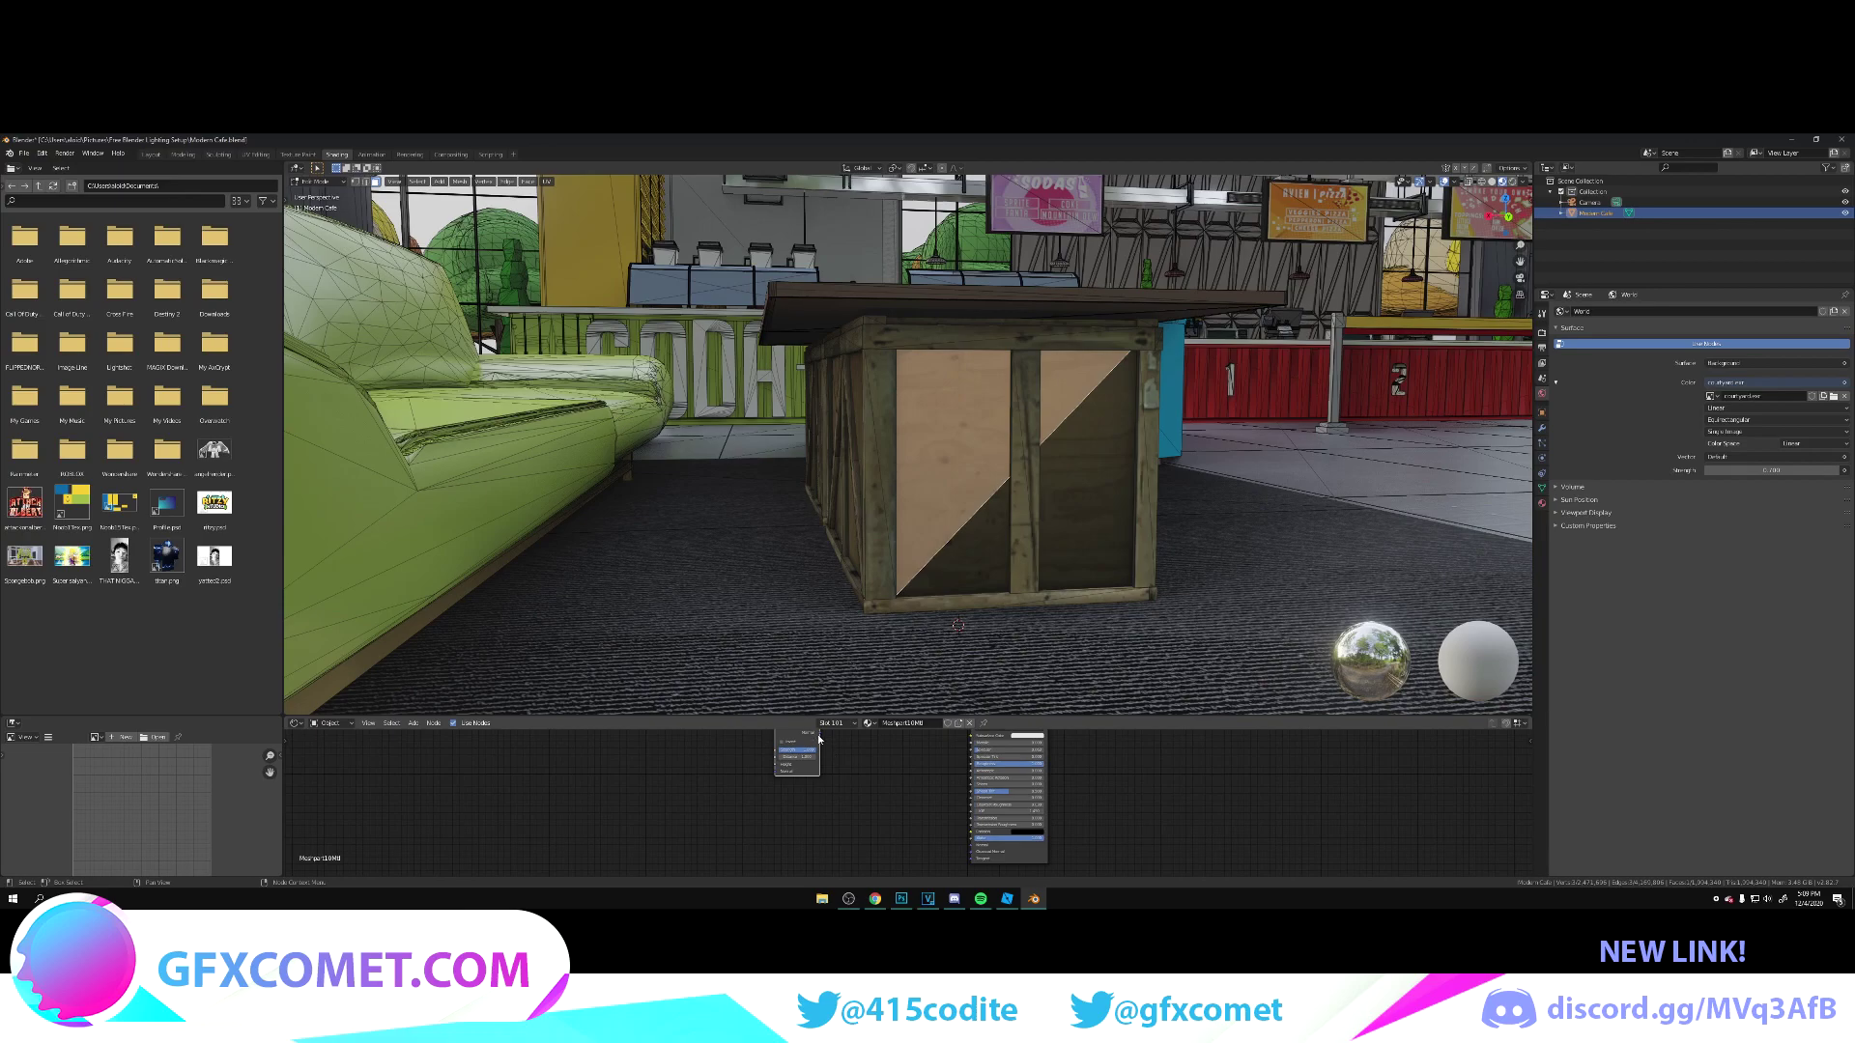
{"action": "left_click_drag", "start_coordinate": [819, 734], "coordinate": [966, 840]}
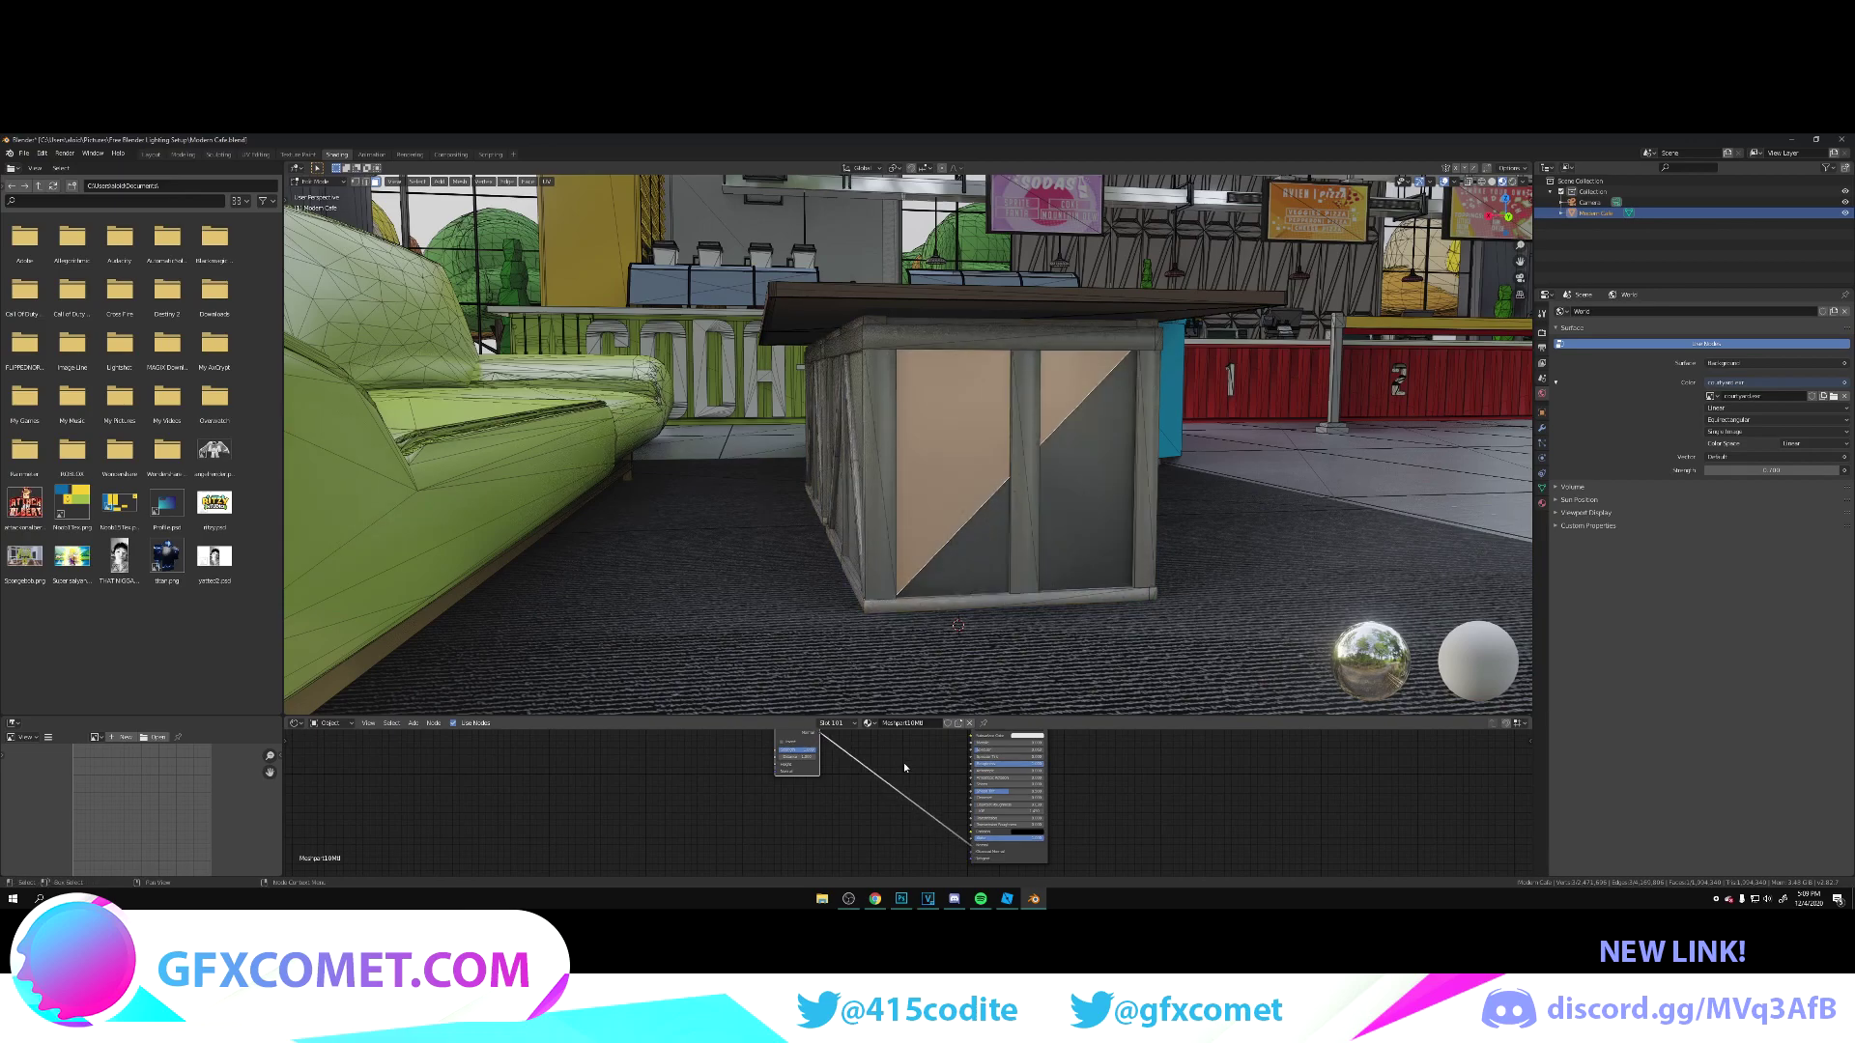
Step: Enlarge the node editor and connect the crate Image Texture's Color output to the Bump node's Height input
{"action": "middle_click_drag", "start_coordinate": [923, 760], "coordinate": [1098, 873]}
{"action": "middle_click_drag", "start_coordinate": [885, 734], "coordinate": [953, 774]}
{"action": "scroll", "coordinate": [918, 775], "scroll_direction": "down", "scroll_amount": 2}
{"action": "scroll", "coordinate": [954, 775], "scroll_direction": "up", "scroll_amount": 3}
{"action": "left_click_drag", "start_coordinate": [1001, 718], "coordinate": [1004, 586]}
{"action": "left_click_drag", "start_coordinate": [891, 633], "coordinate": [975, 811]}
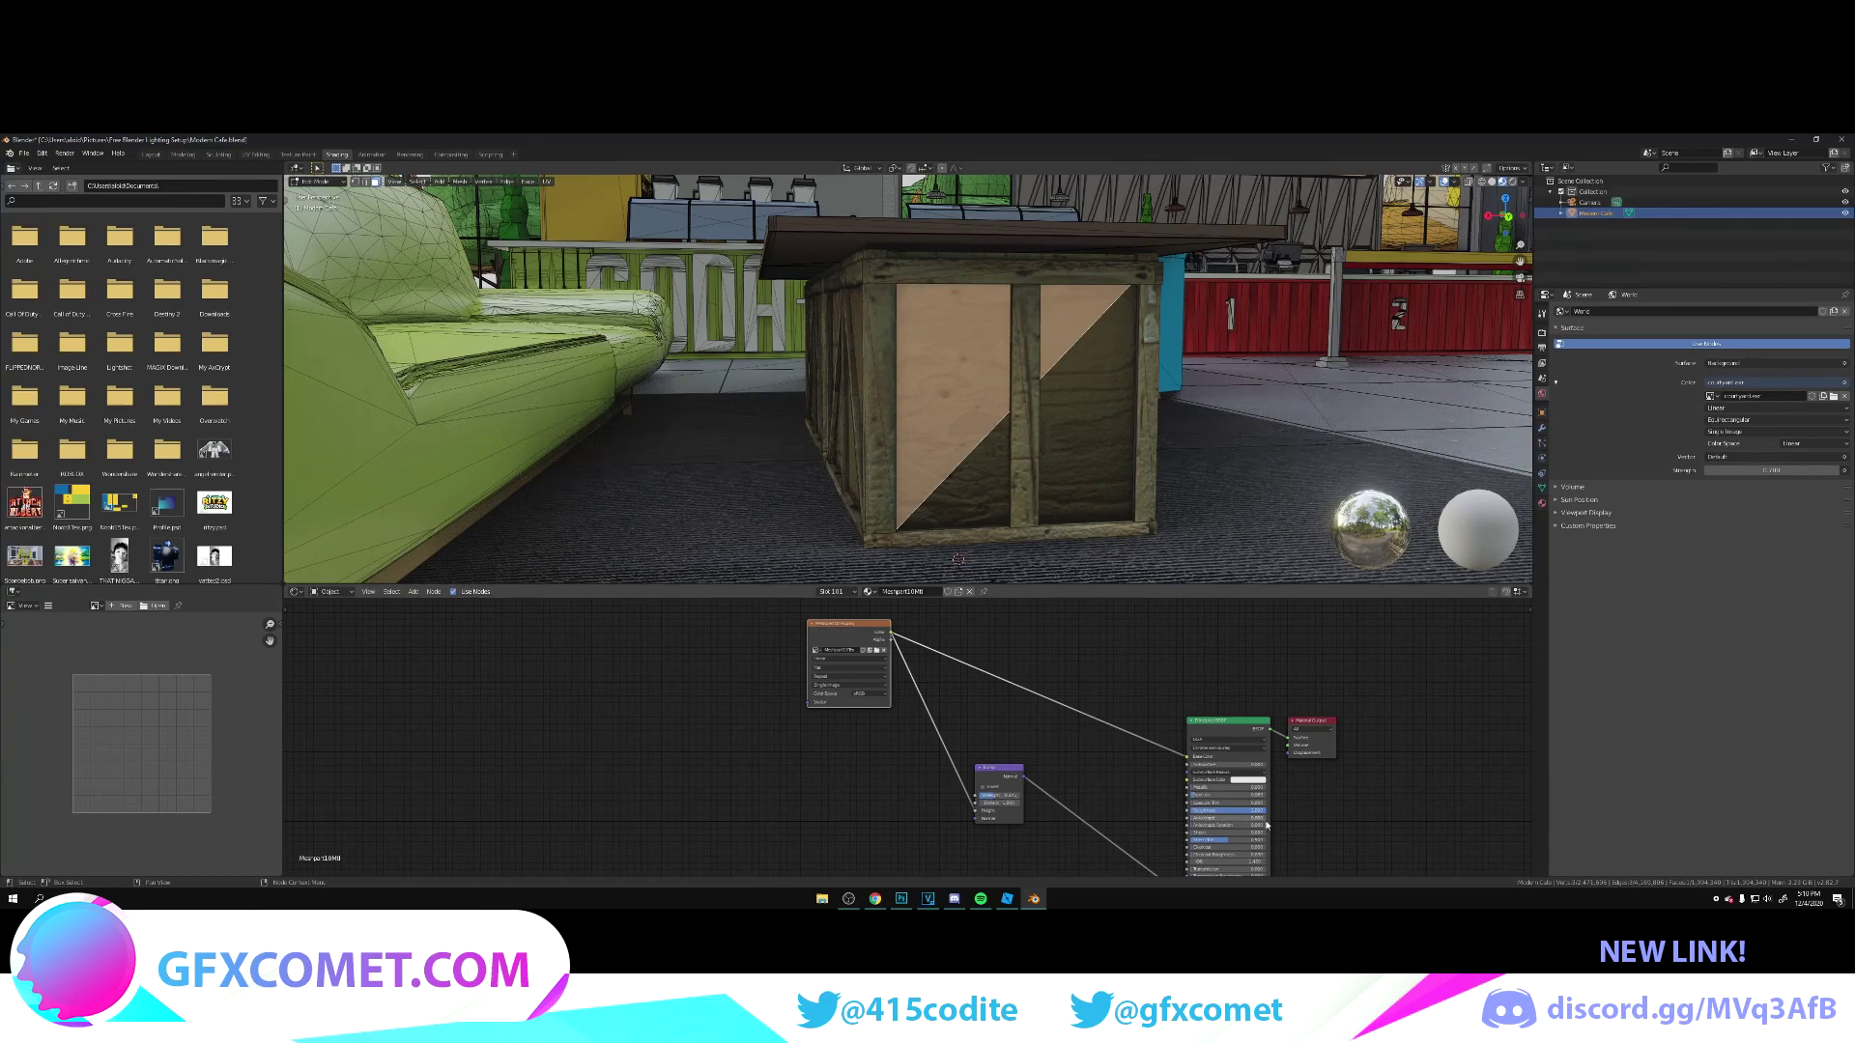
Step: Tune the crate material's Specular, Roughness and Metallic values, then return to the Layout workspace in Object Mode
{"action": "left_click_drag", "start_coordinate": [1195, 795], "coordinate": [1233, 810]}
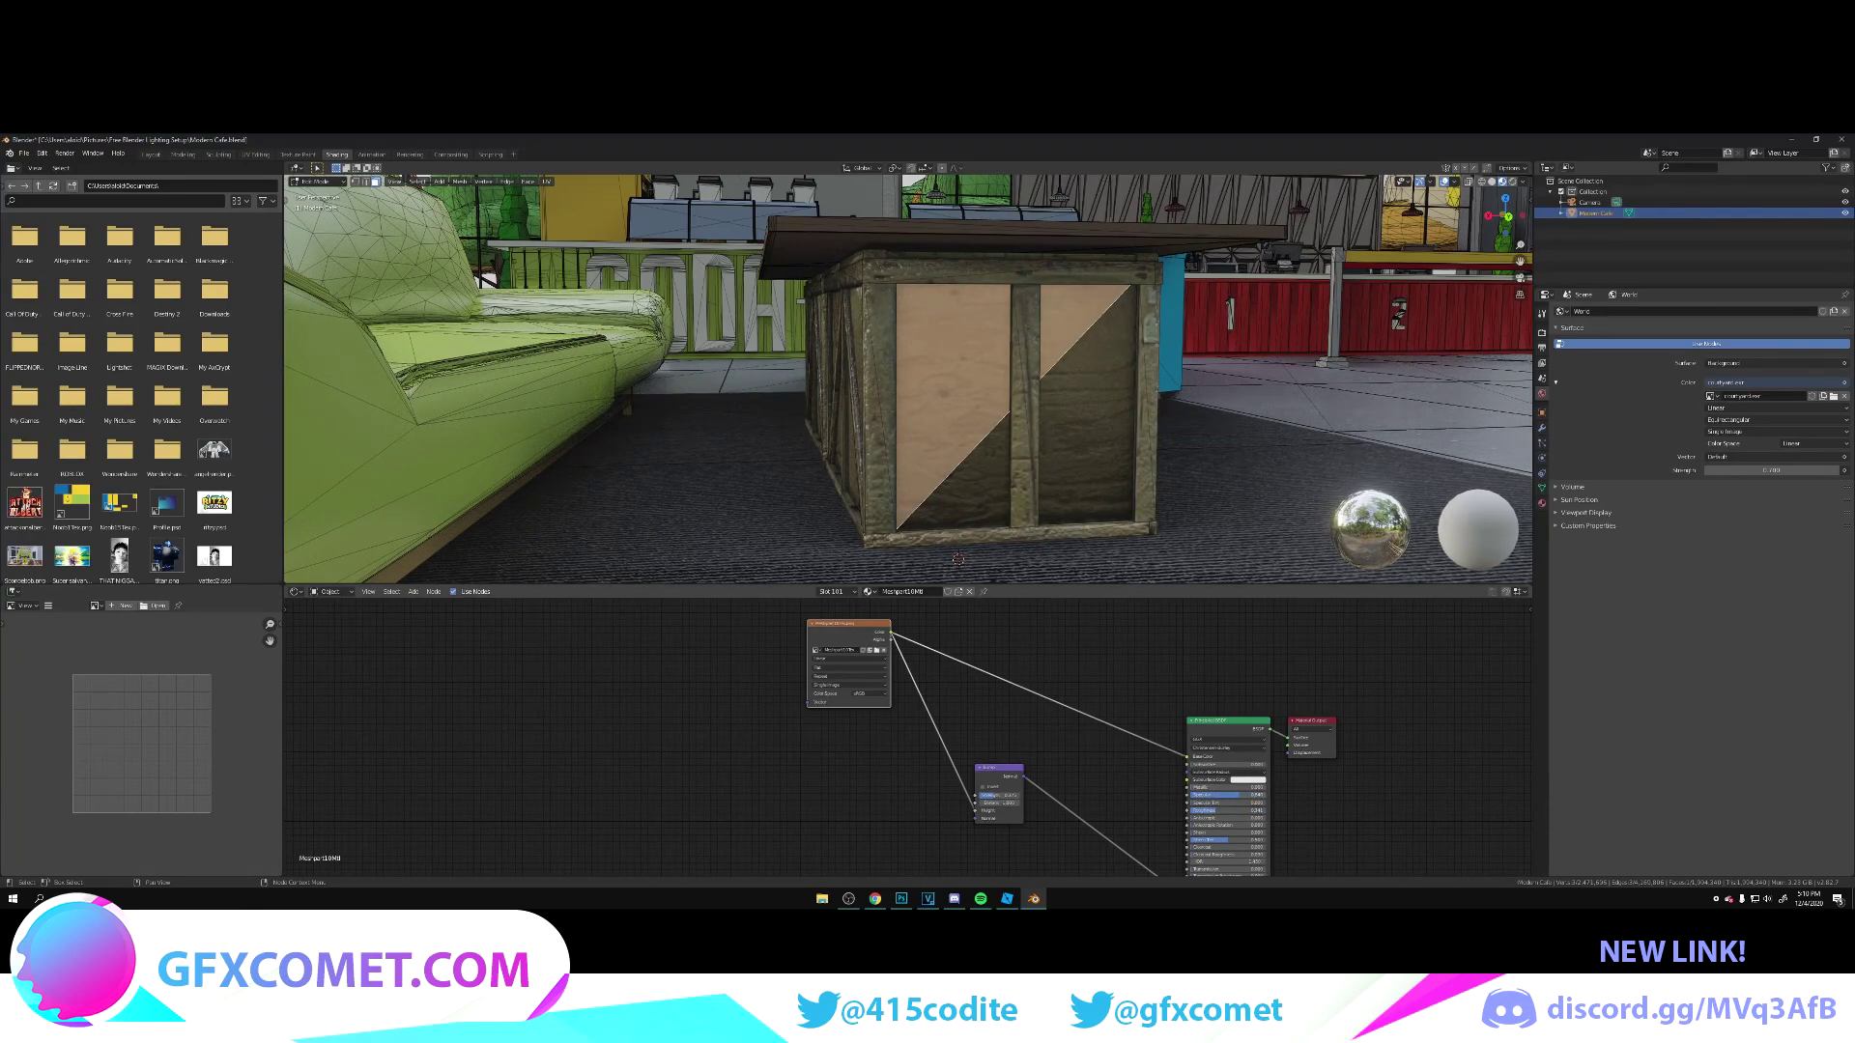
{"action": "mouse_move", "coordinate": [1203, 787]}
{"action": "left_mouse_down"}
{"action": "mouse_move", "coordinate": [1242, 787]}
{"action": "mouse_move", "coordinate": [1196, 788]}
{"action": "left_mouse_up"}
{"action": "left_click", "coordinate": [151, 154]}
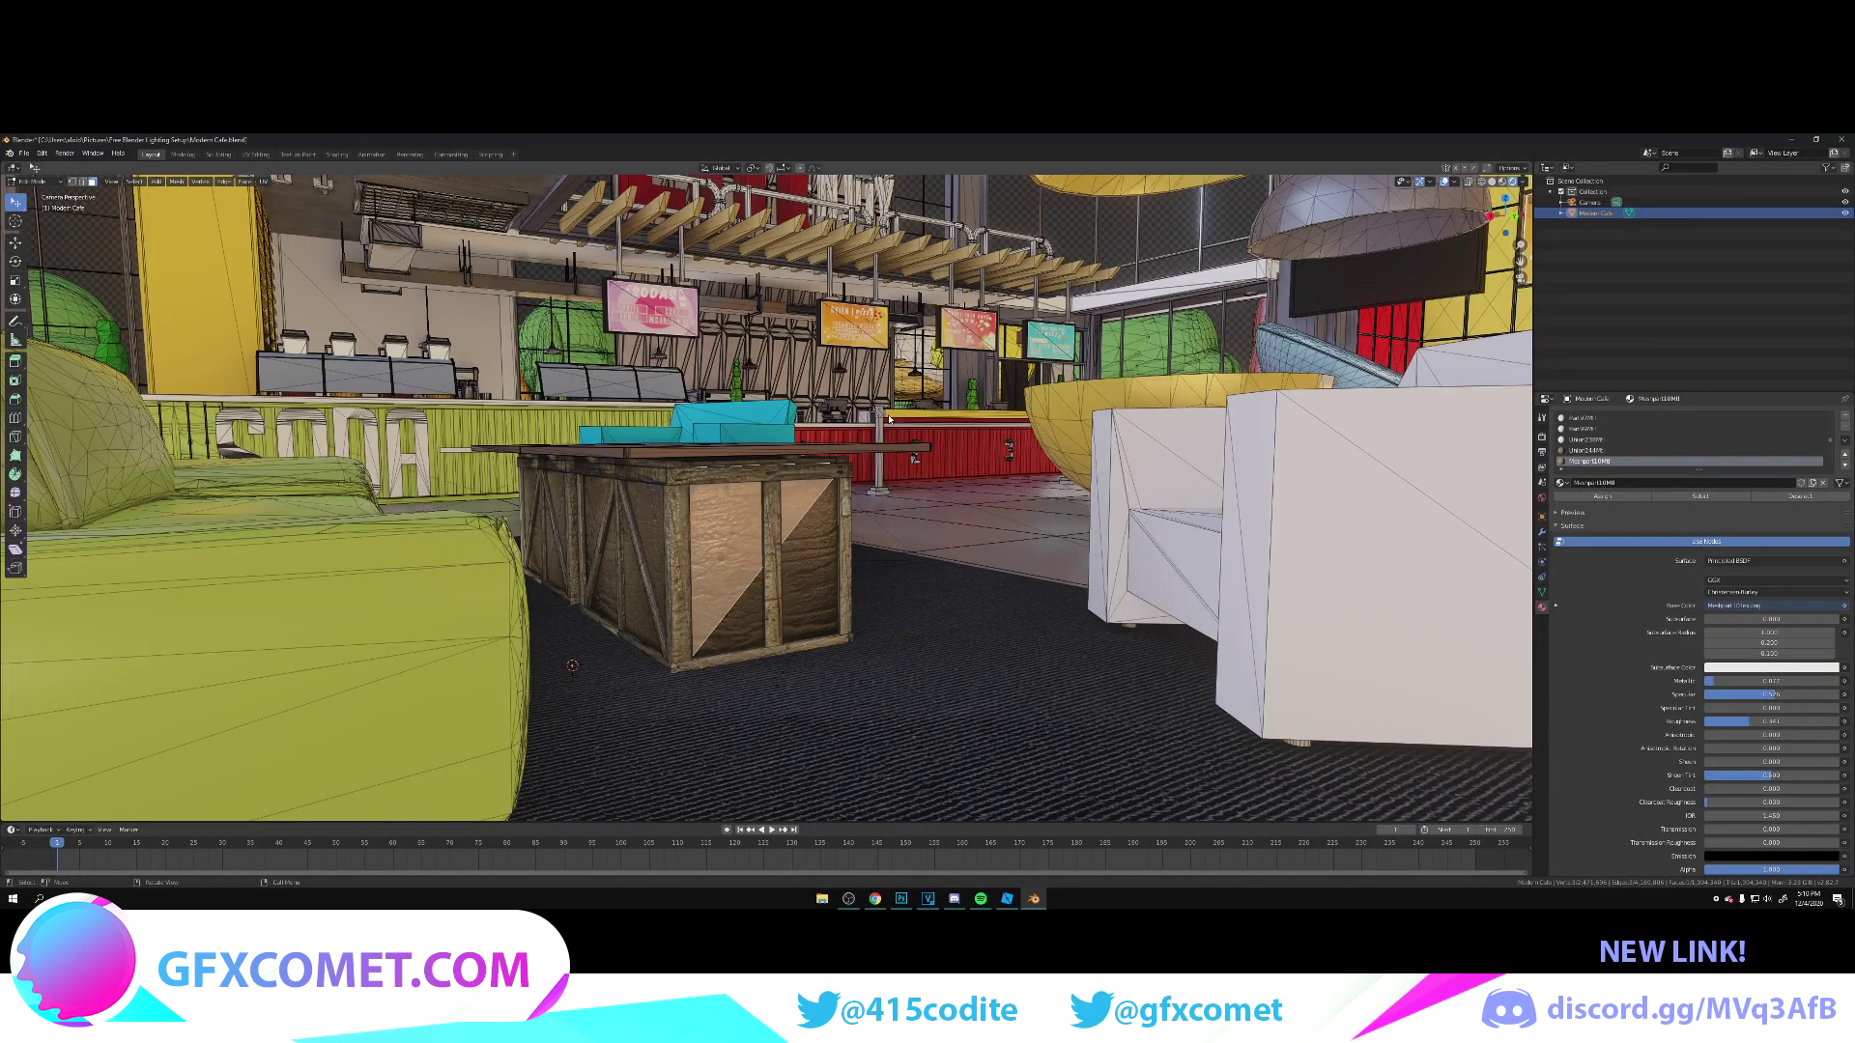
{"action": "key", "text": "Tab"}
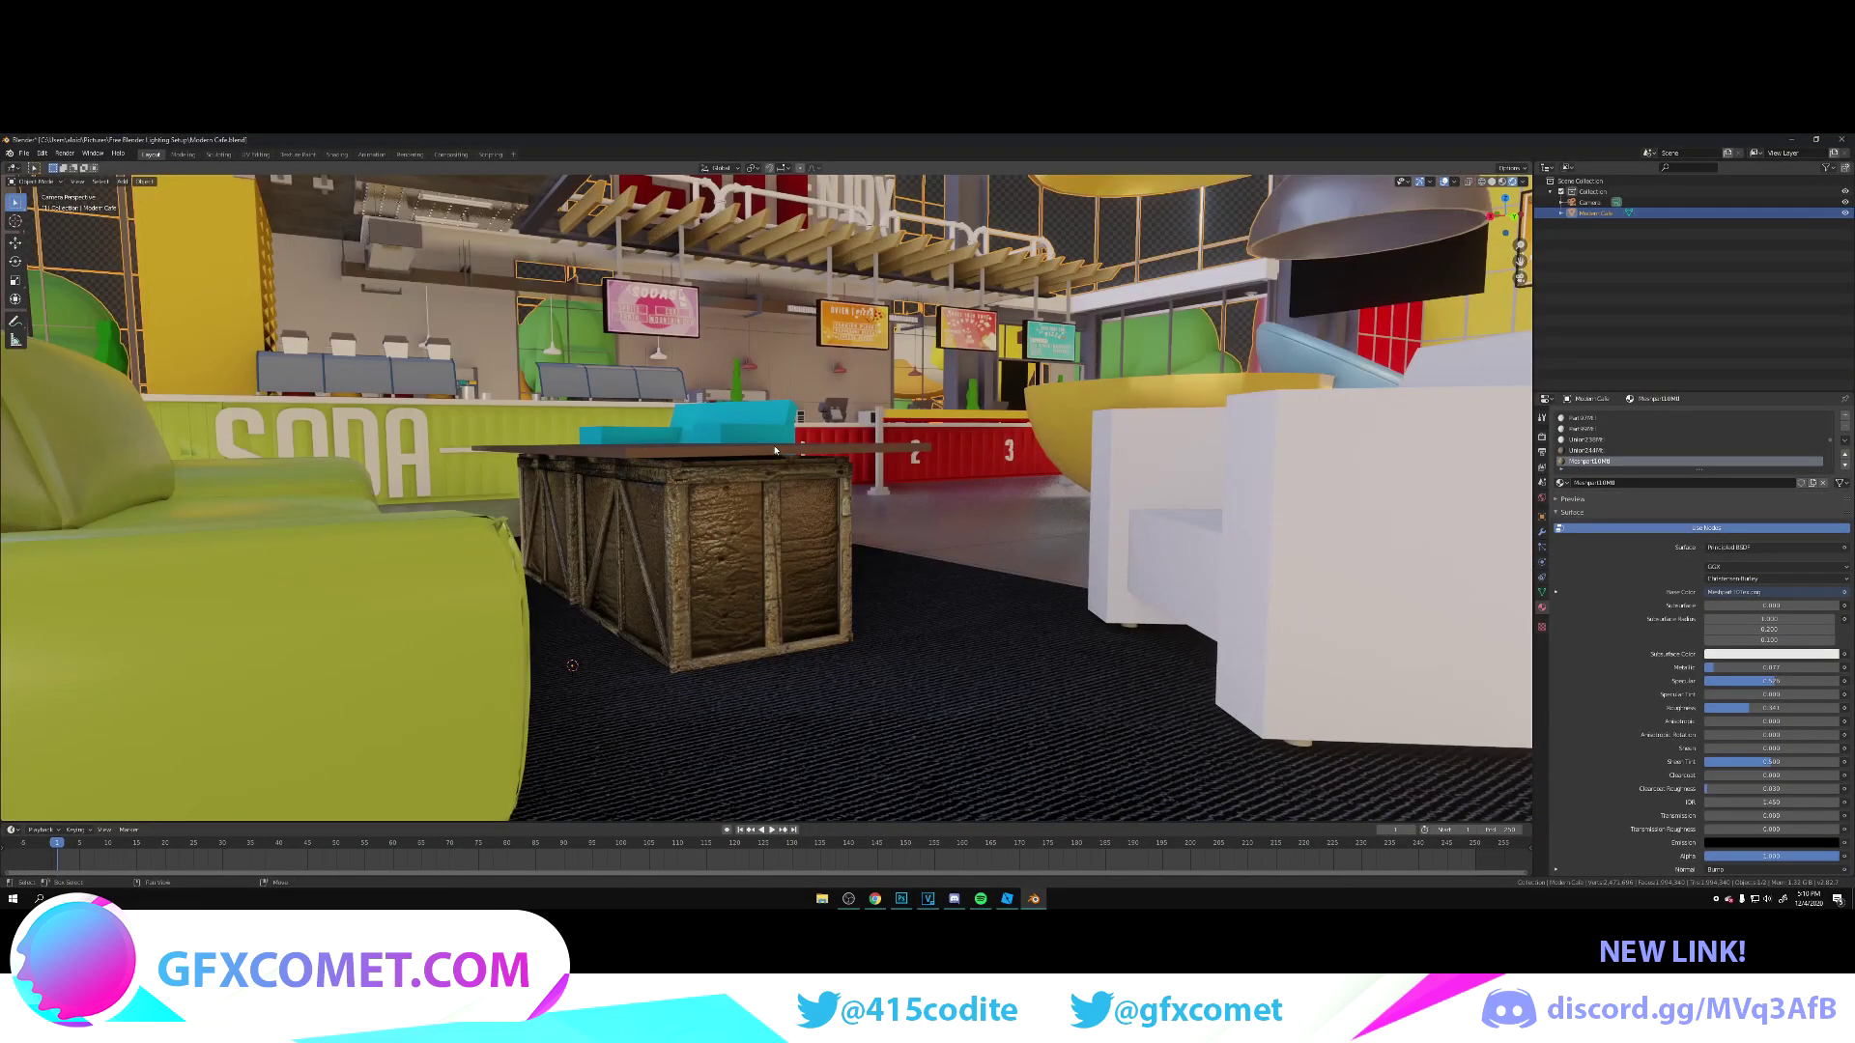
Step: Examine the crate table's bumped wood surface up close from several angles
{"action": "key", "text": "shift+grave"}
{"action": "key", "text": "s"}
{"action": "key", "text": "a"}
{"action": "key", "text": "w"}
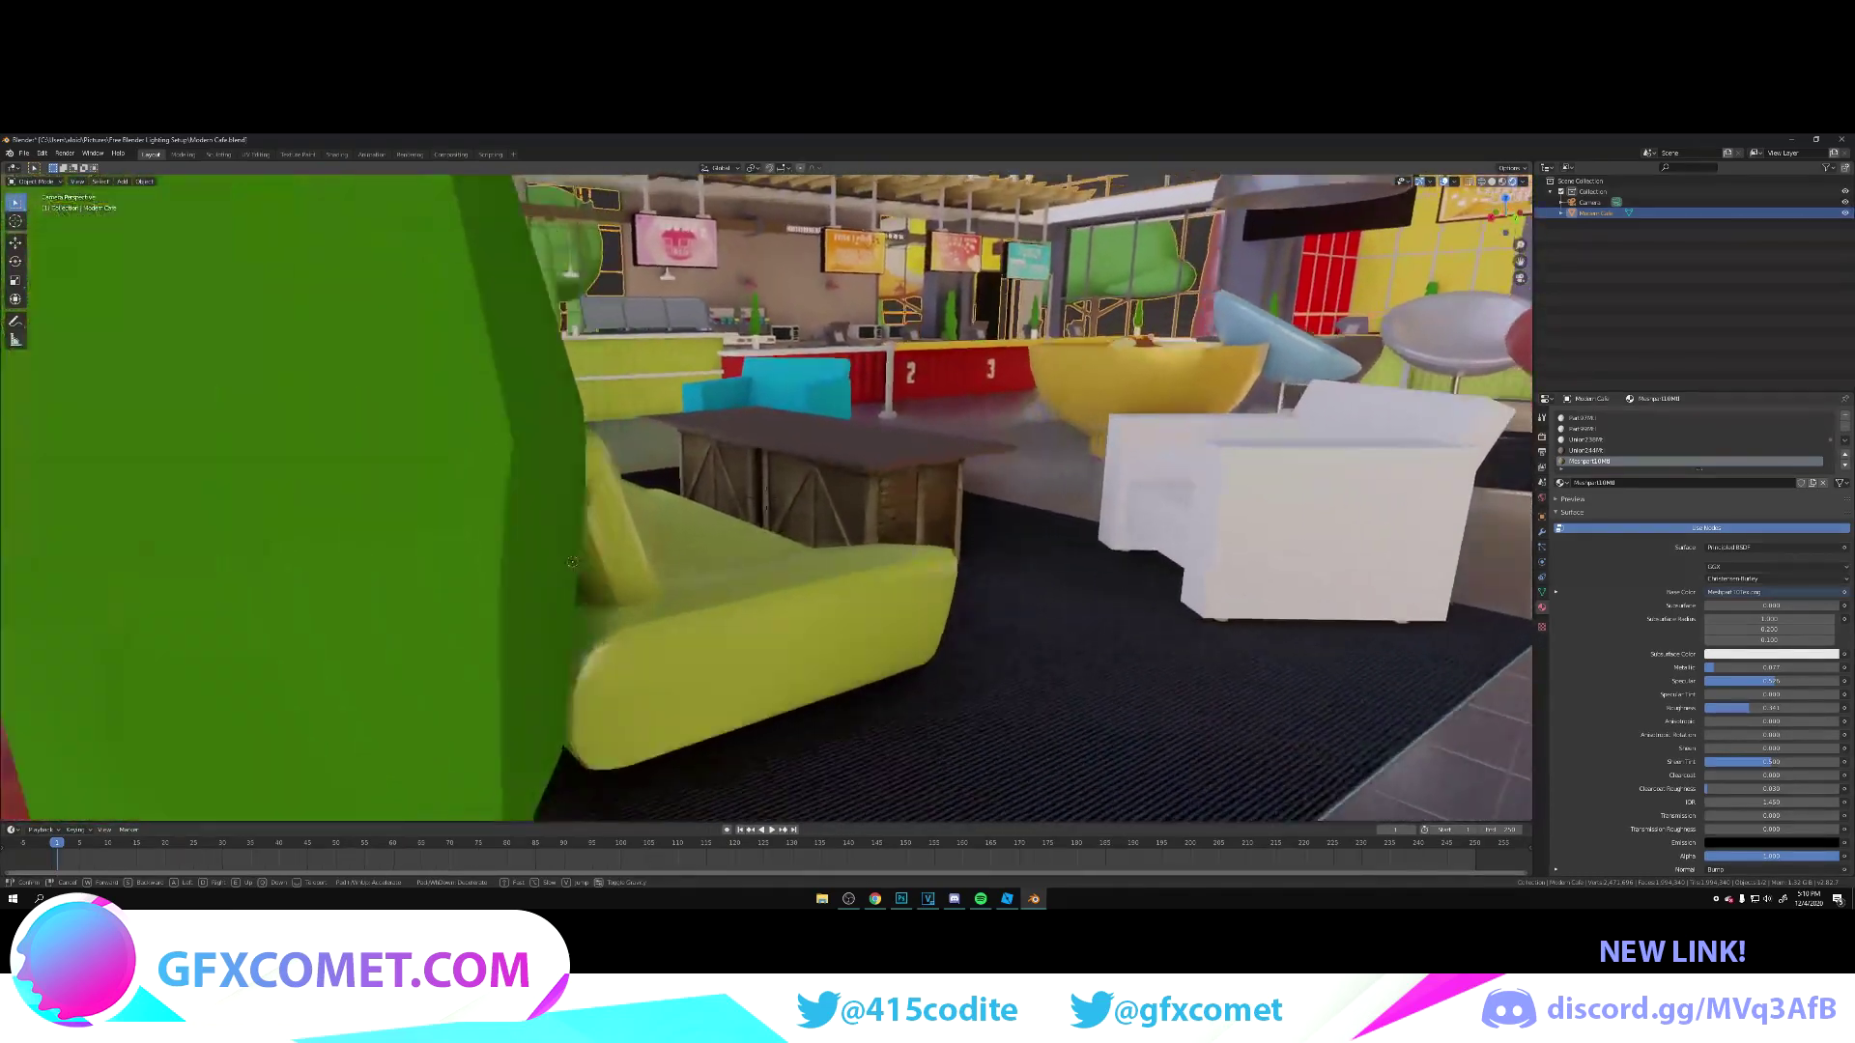
{"action": "key", "text": "w"}
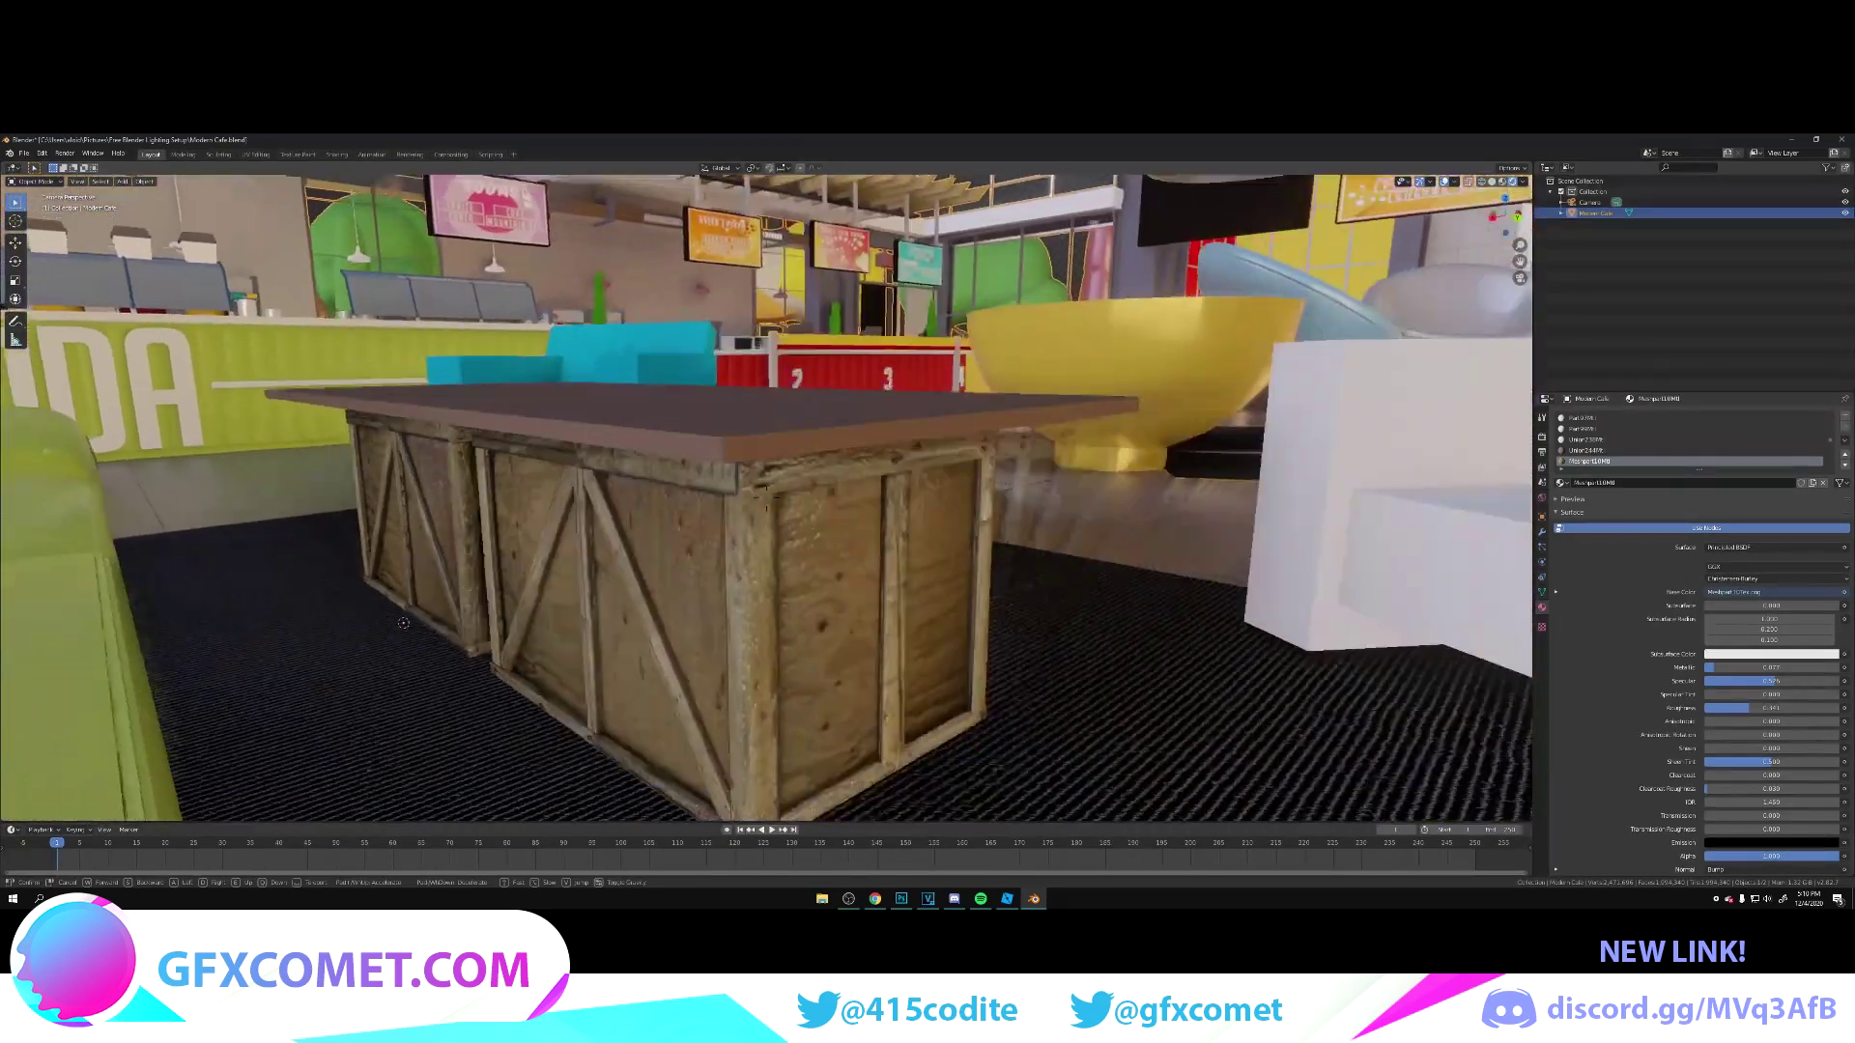
{"action": "key", "text": "s"}
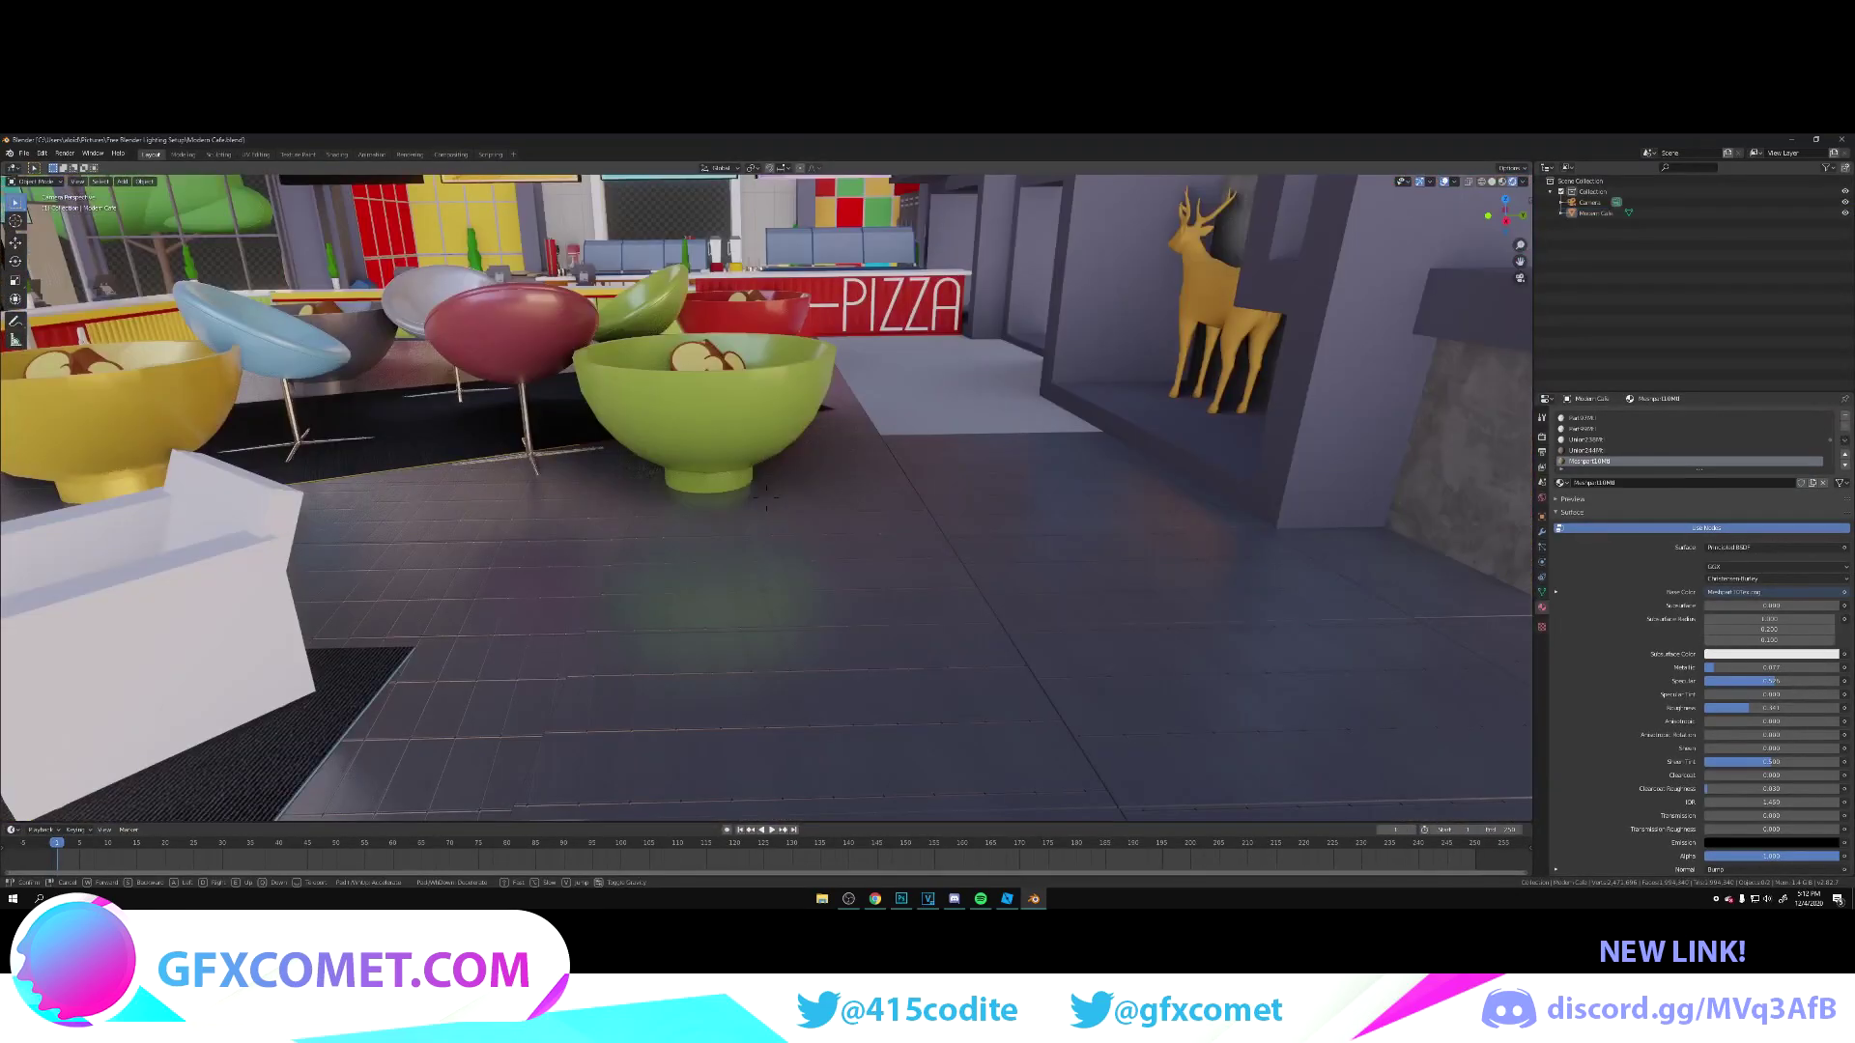
Step: Switch the surface shader of the fluorescent tubes beneath the slatted ceiling panel to Emission and raise its Strength
{"action": "key", "text": "s"}
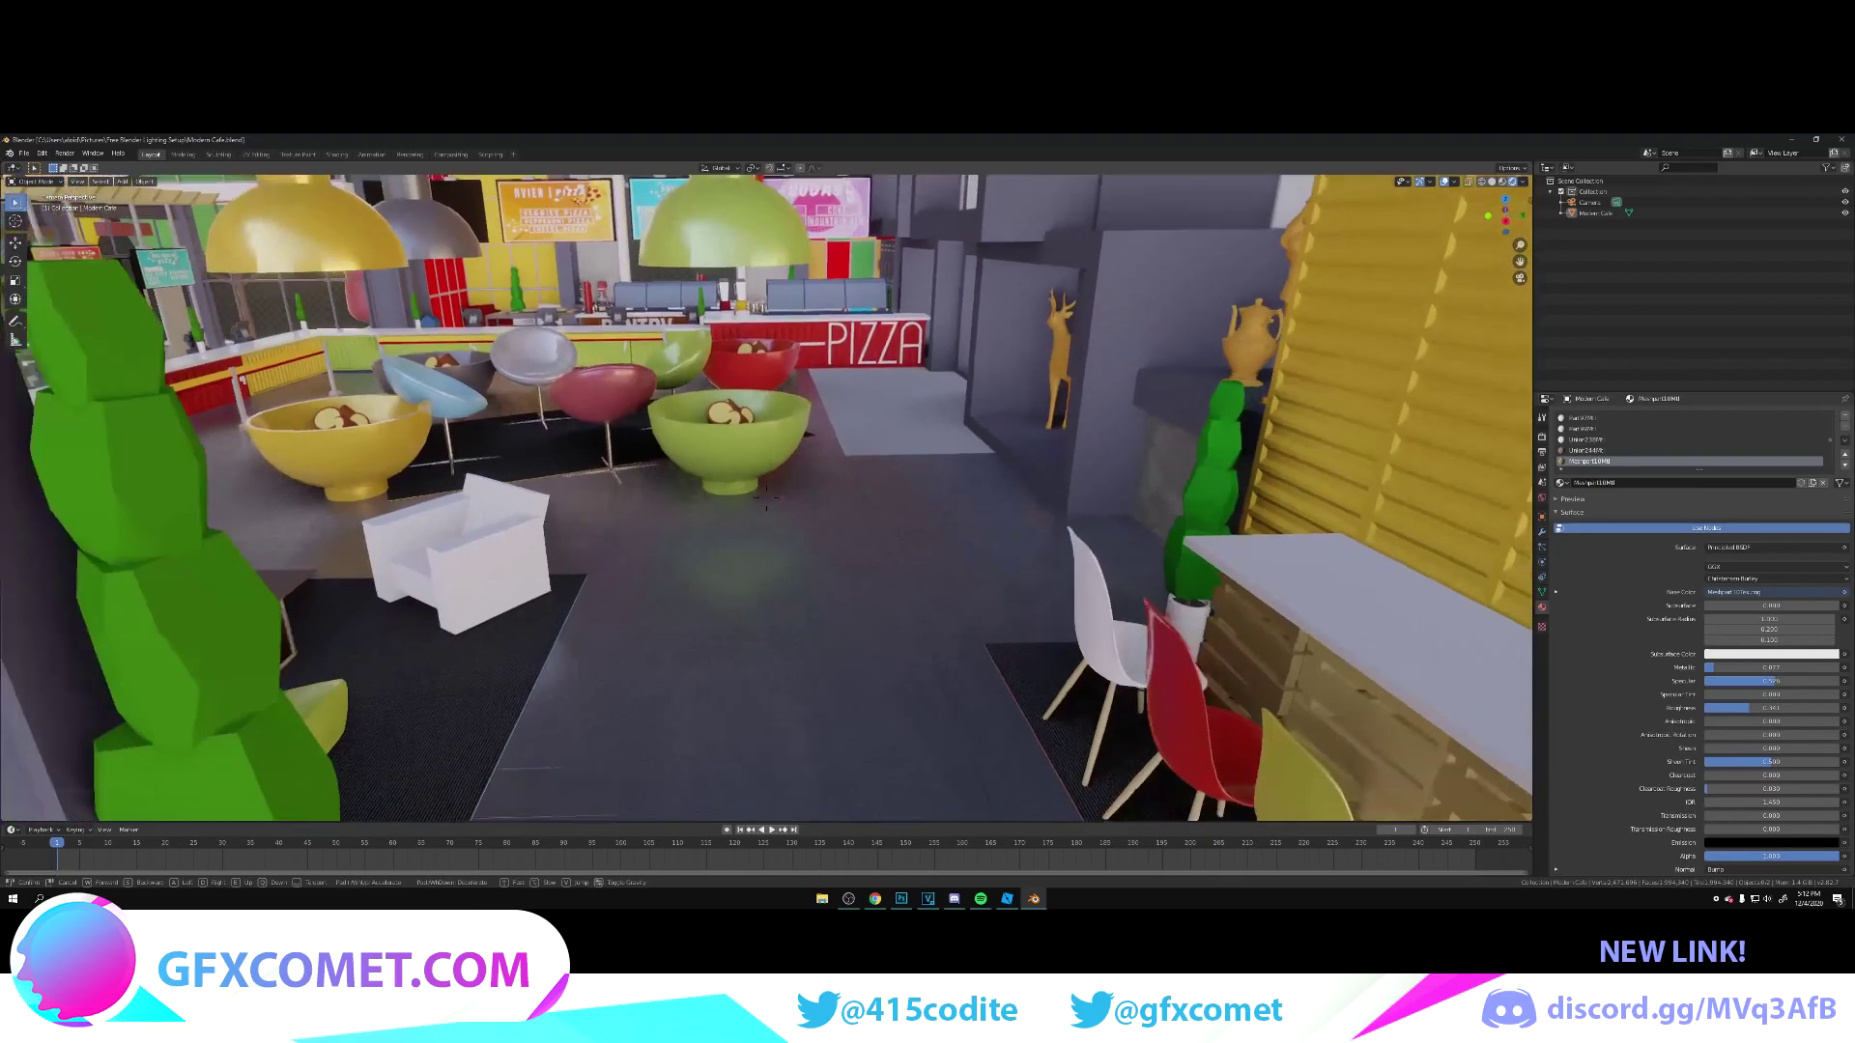
{"action": "key", "text": "s"}
{"action": "key", "text": "w"}
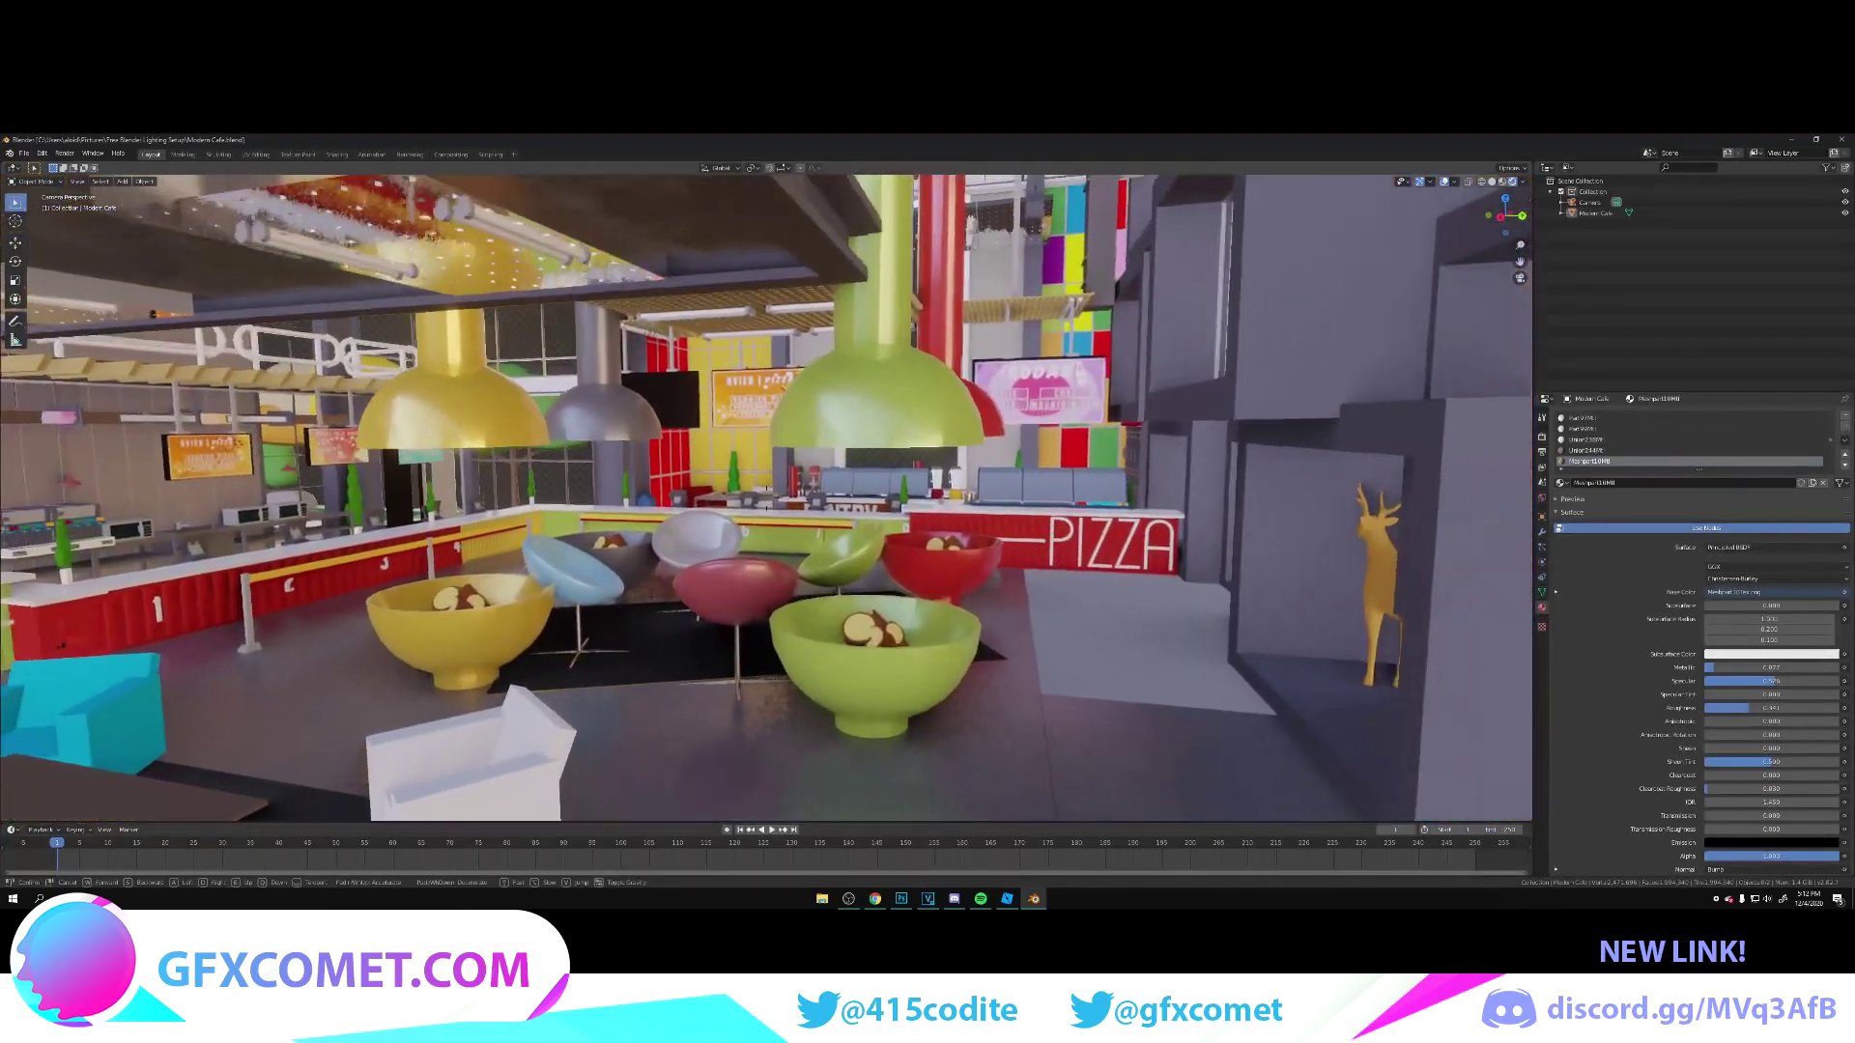
{"action": "key", "text": "w"}
{"action": "key", "text": "s"}
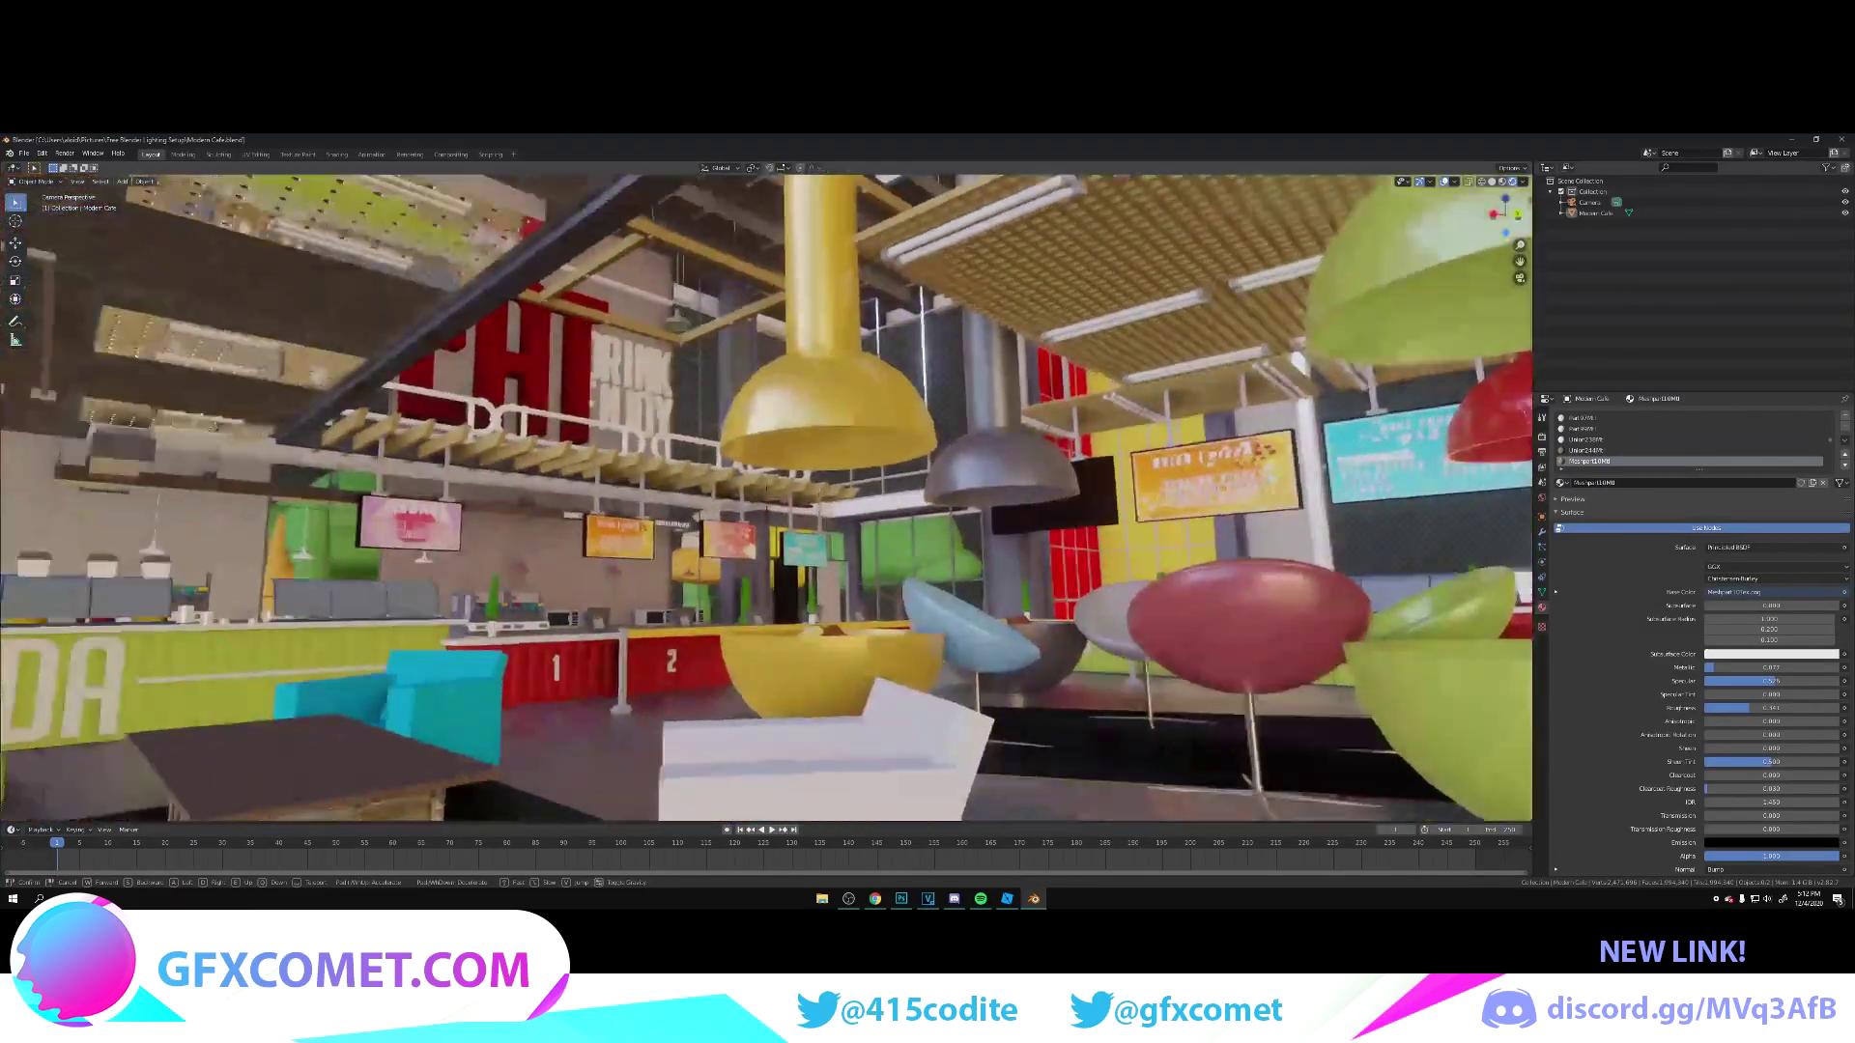
{"action": "key", "text": "w"}
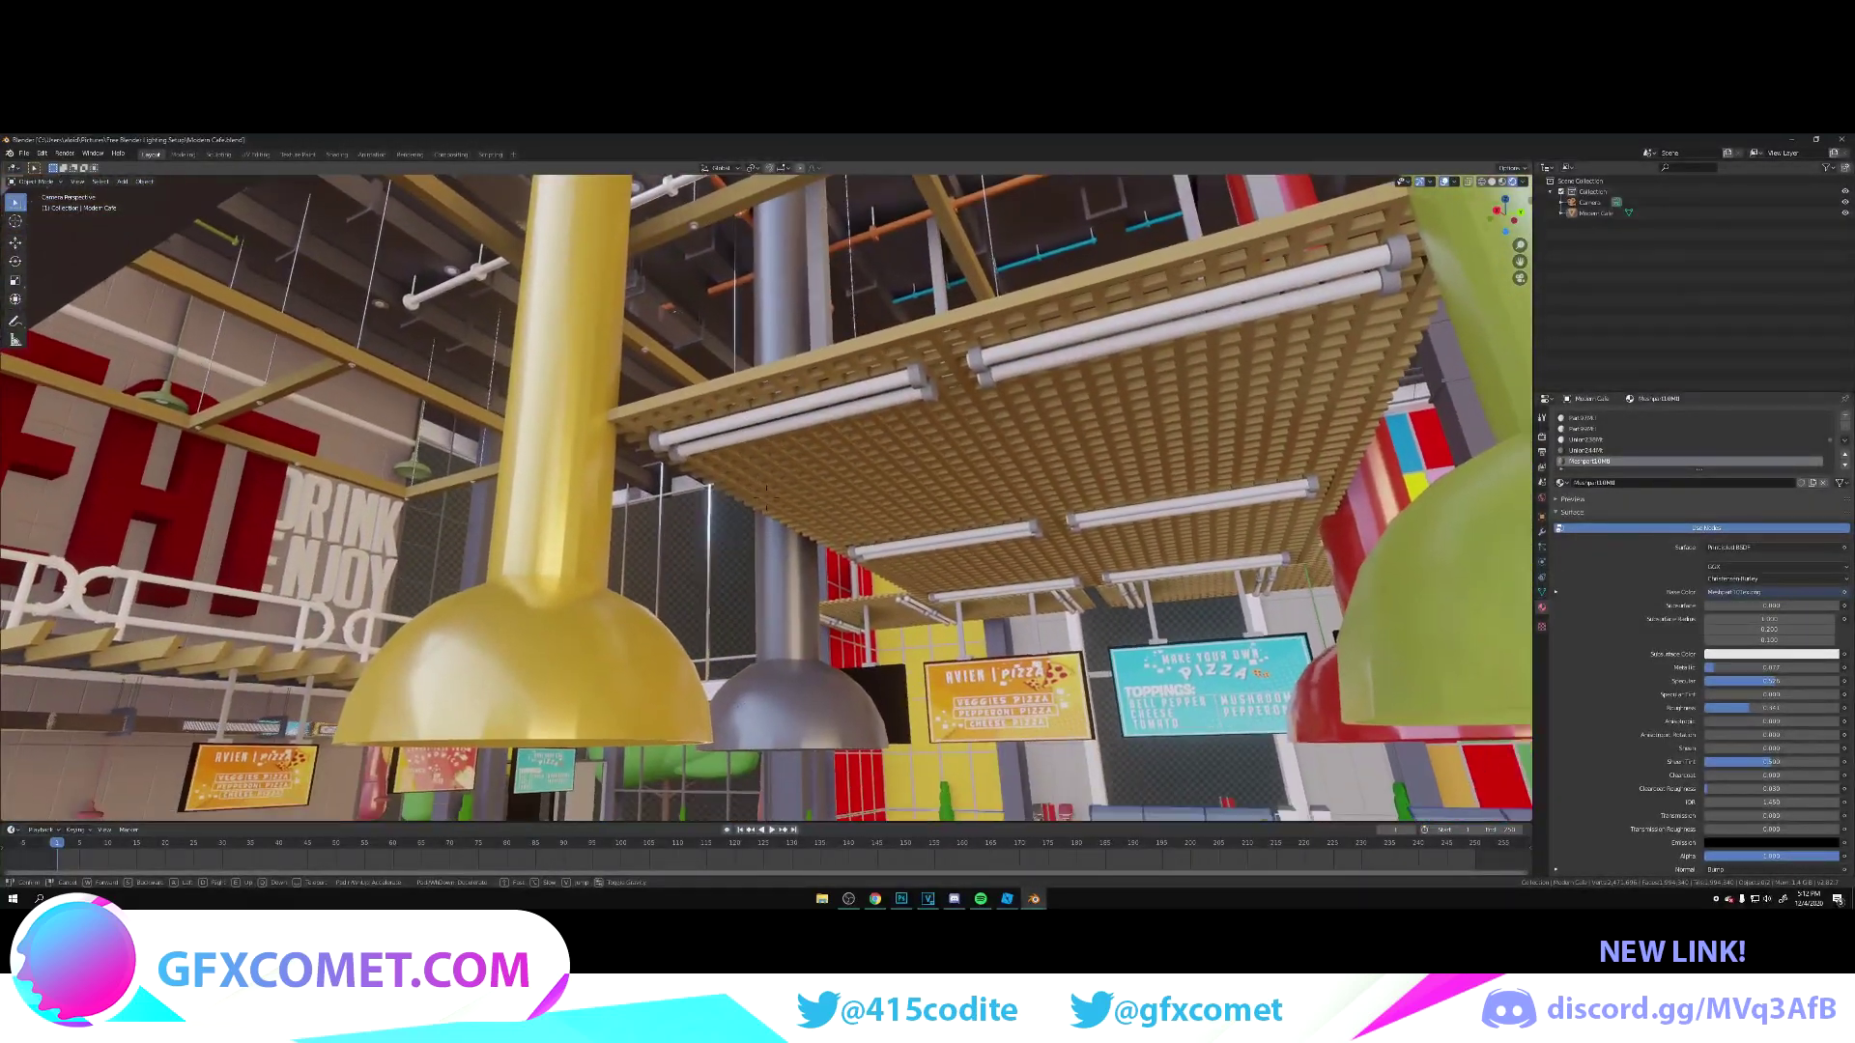
{"action": "left_click", "coordinate": [766, 498]}
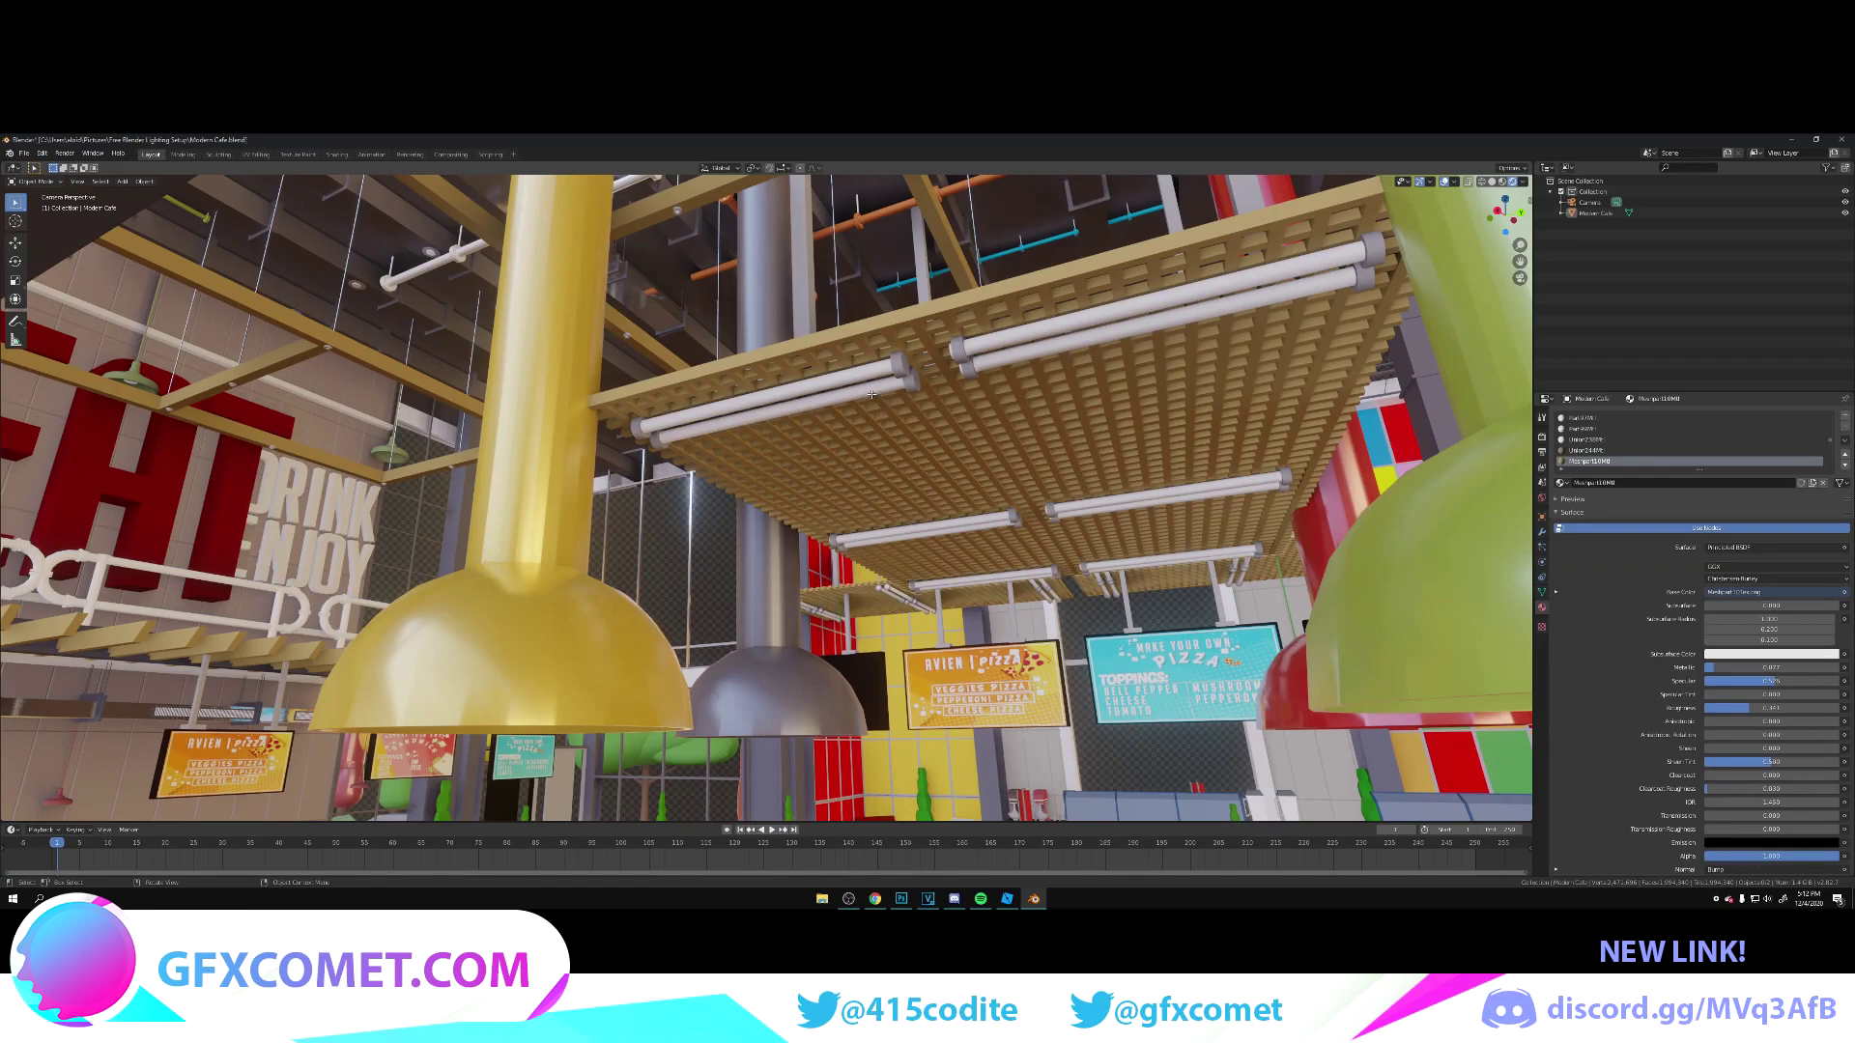
{"action": "key", "text": "Tab"}
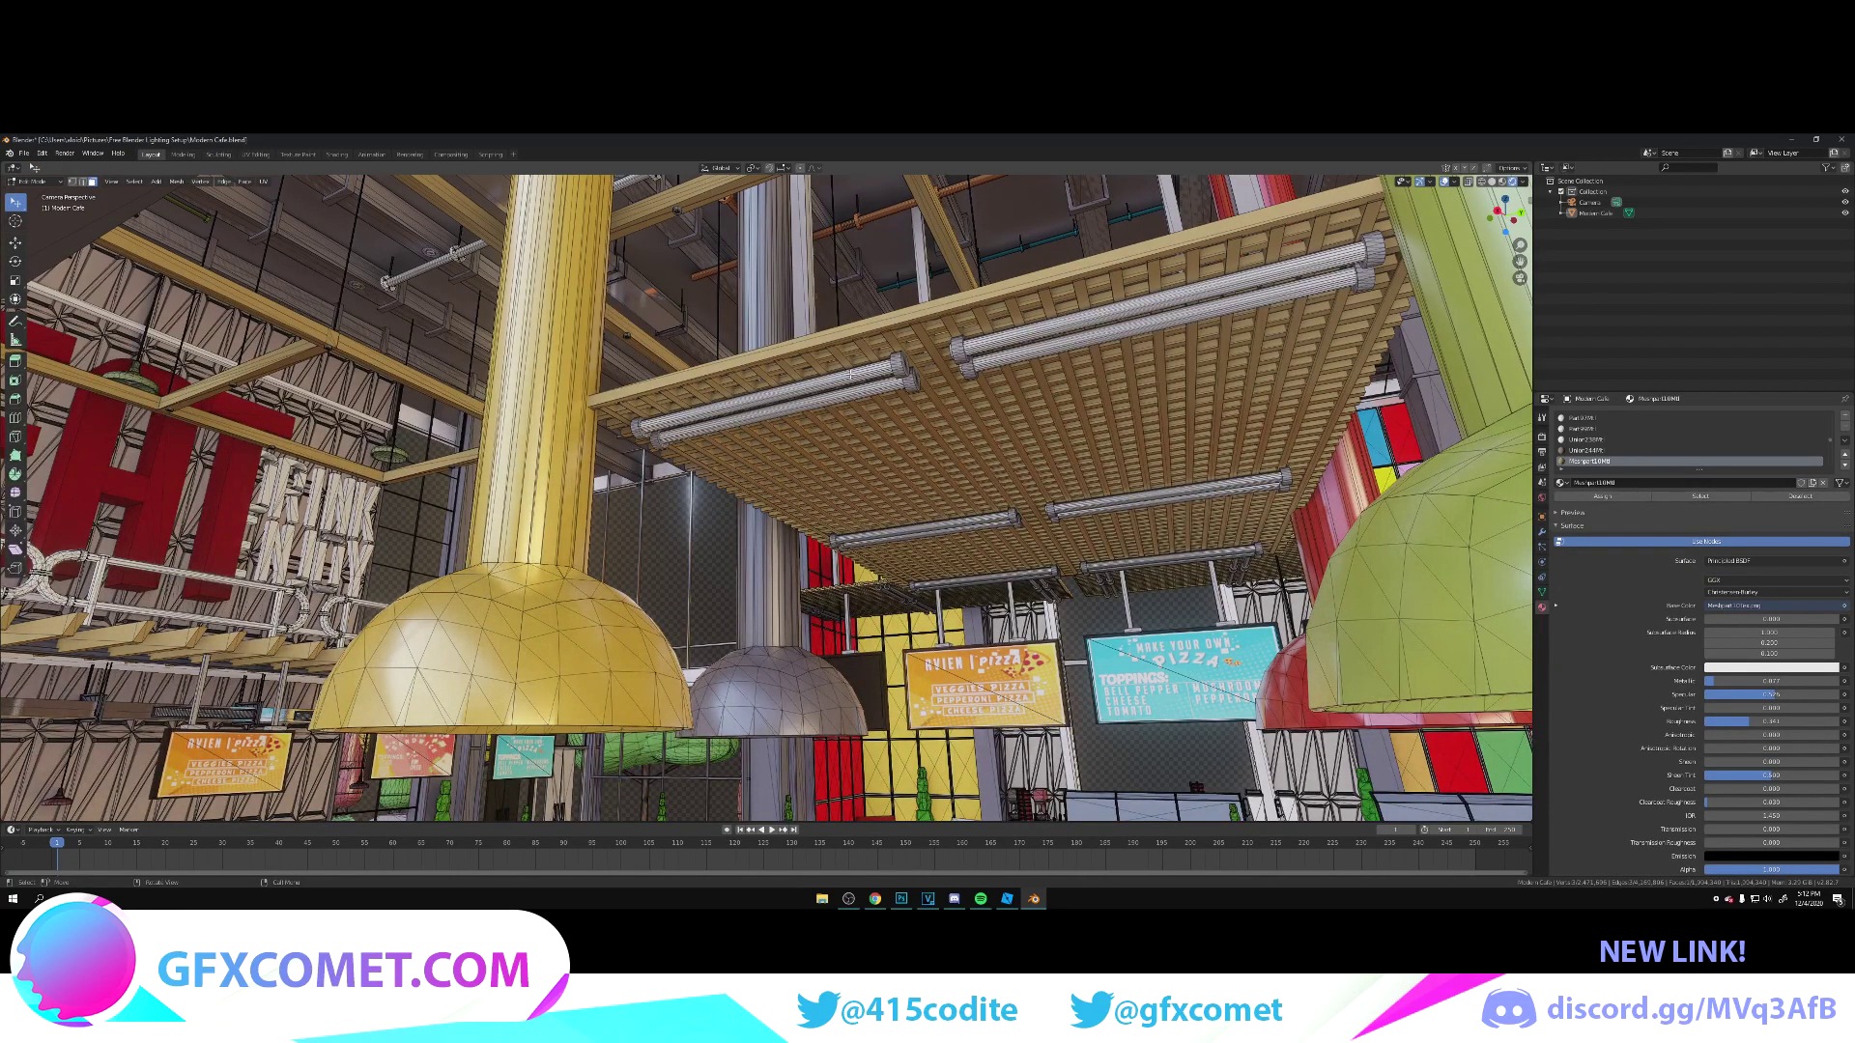
{"action": "left_click", "coordinate": [851, 374]}
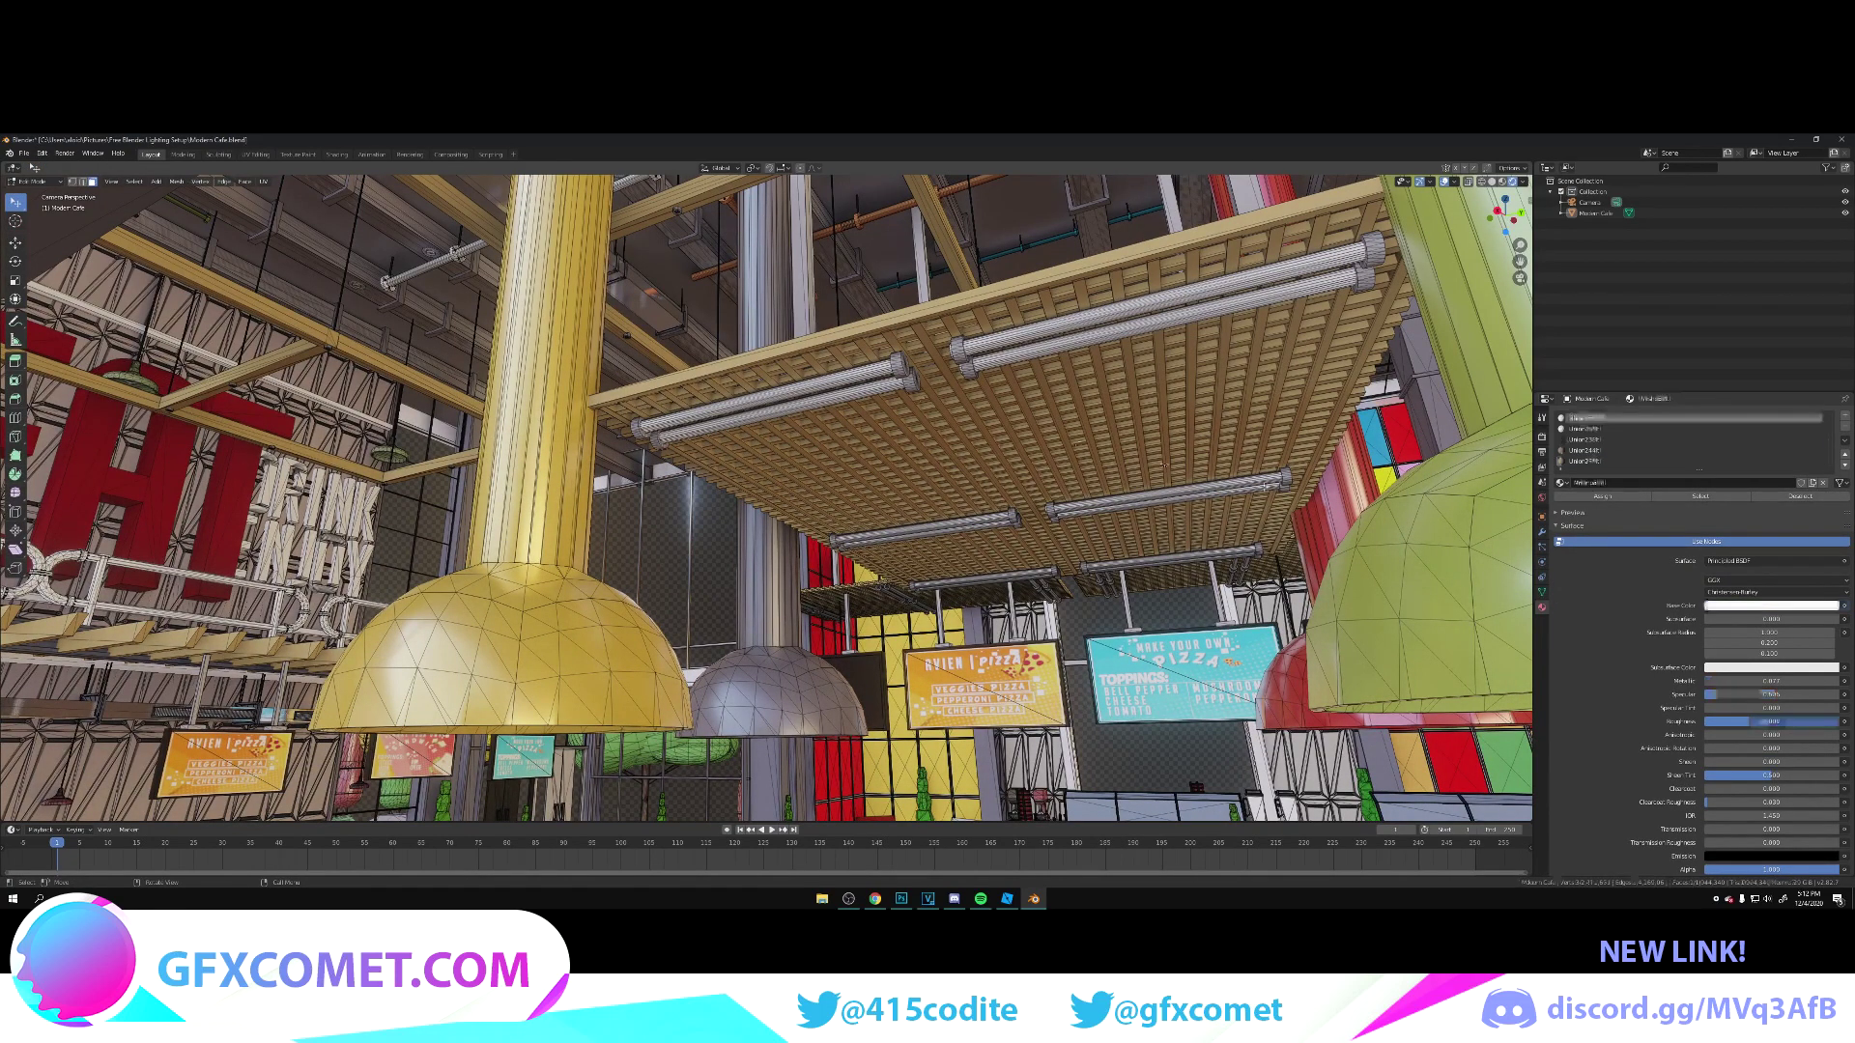
{"action": "left_click", "coordinate": [1733, 563]}
{"action": "left_click", "coordinate": [1732, 562]}
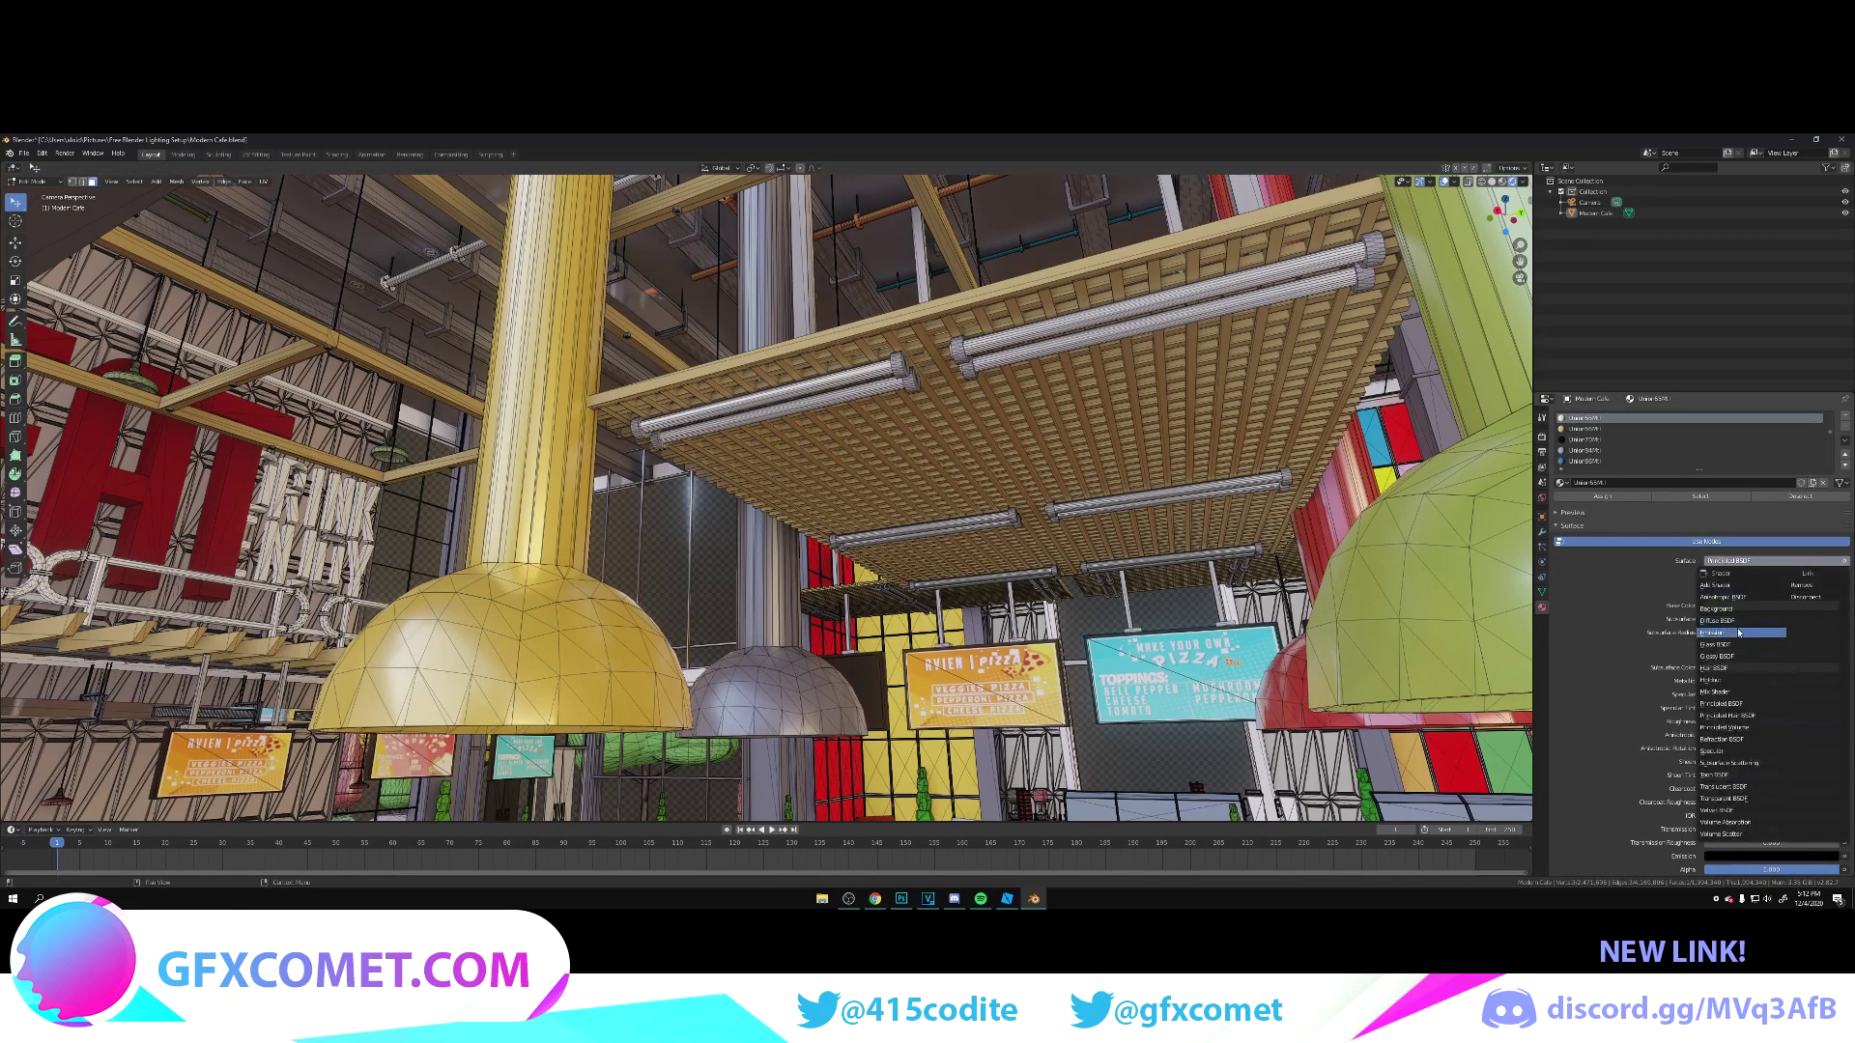
{"action": "left_click", "coordinate": [1739, 632]}
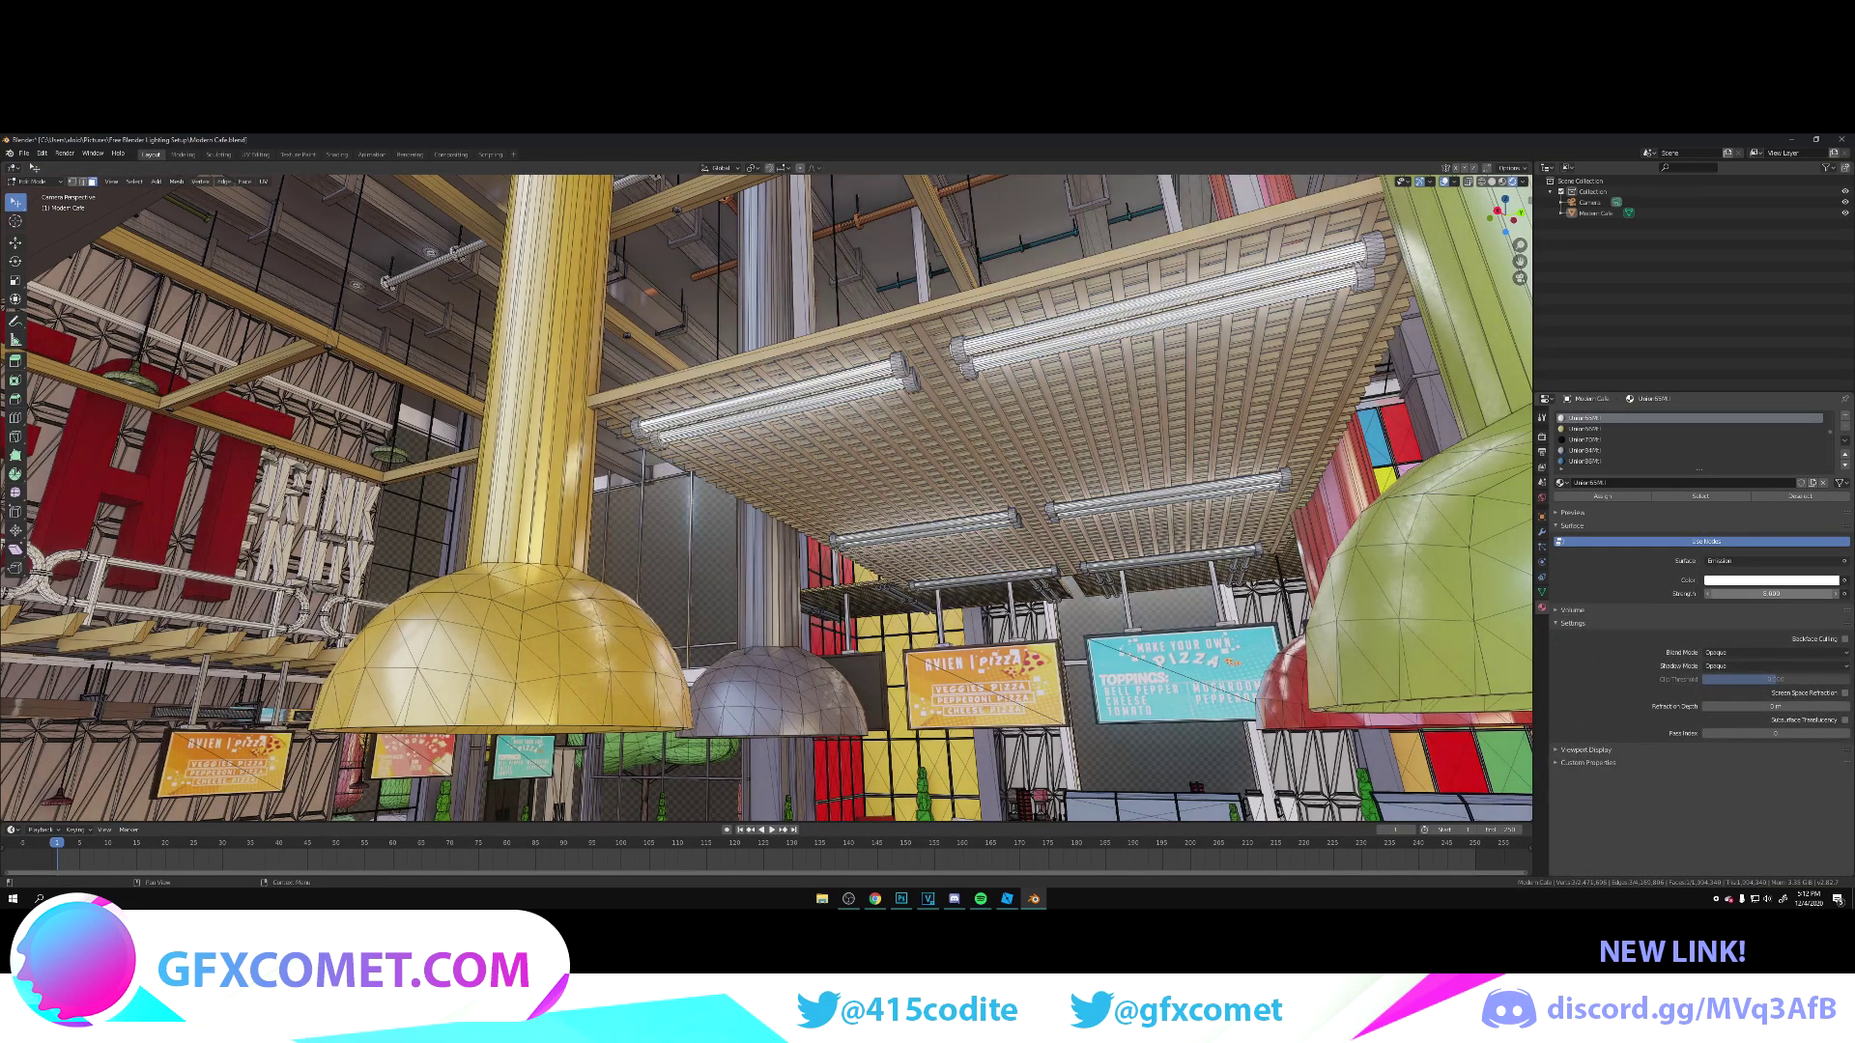
{"action": "left_click_drag", "start_coordinate": [1771, 594], "coordinate": [1826, 594]}
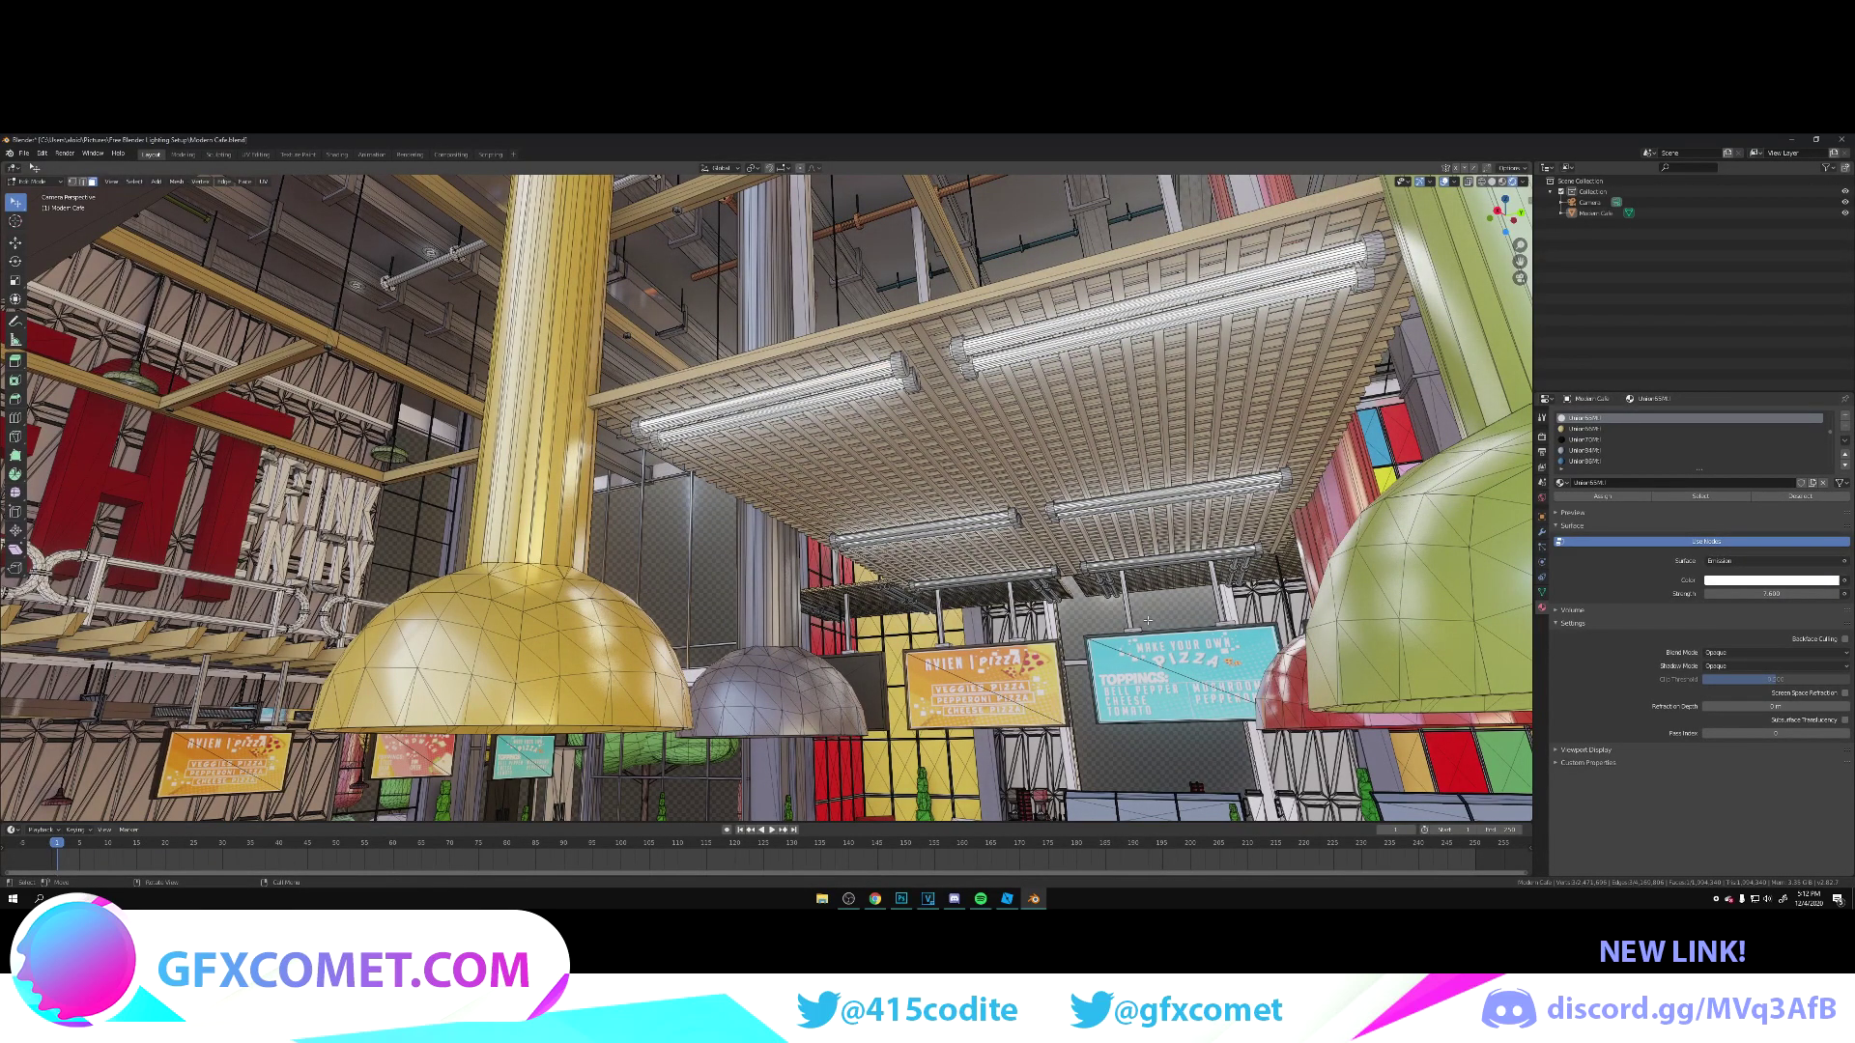
{"action": "key", "text": "Tab"}
Step: Select a face of the grey wall shelving in Edit Mode and open its material in the Shading workspace
{"action": "key", "text": "shift+grave"}
{"action": "key", "text": "s"}
{"action": "key", "text": "w"}
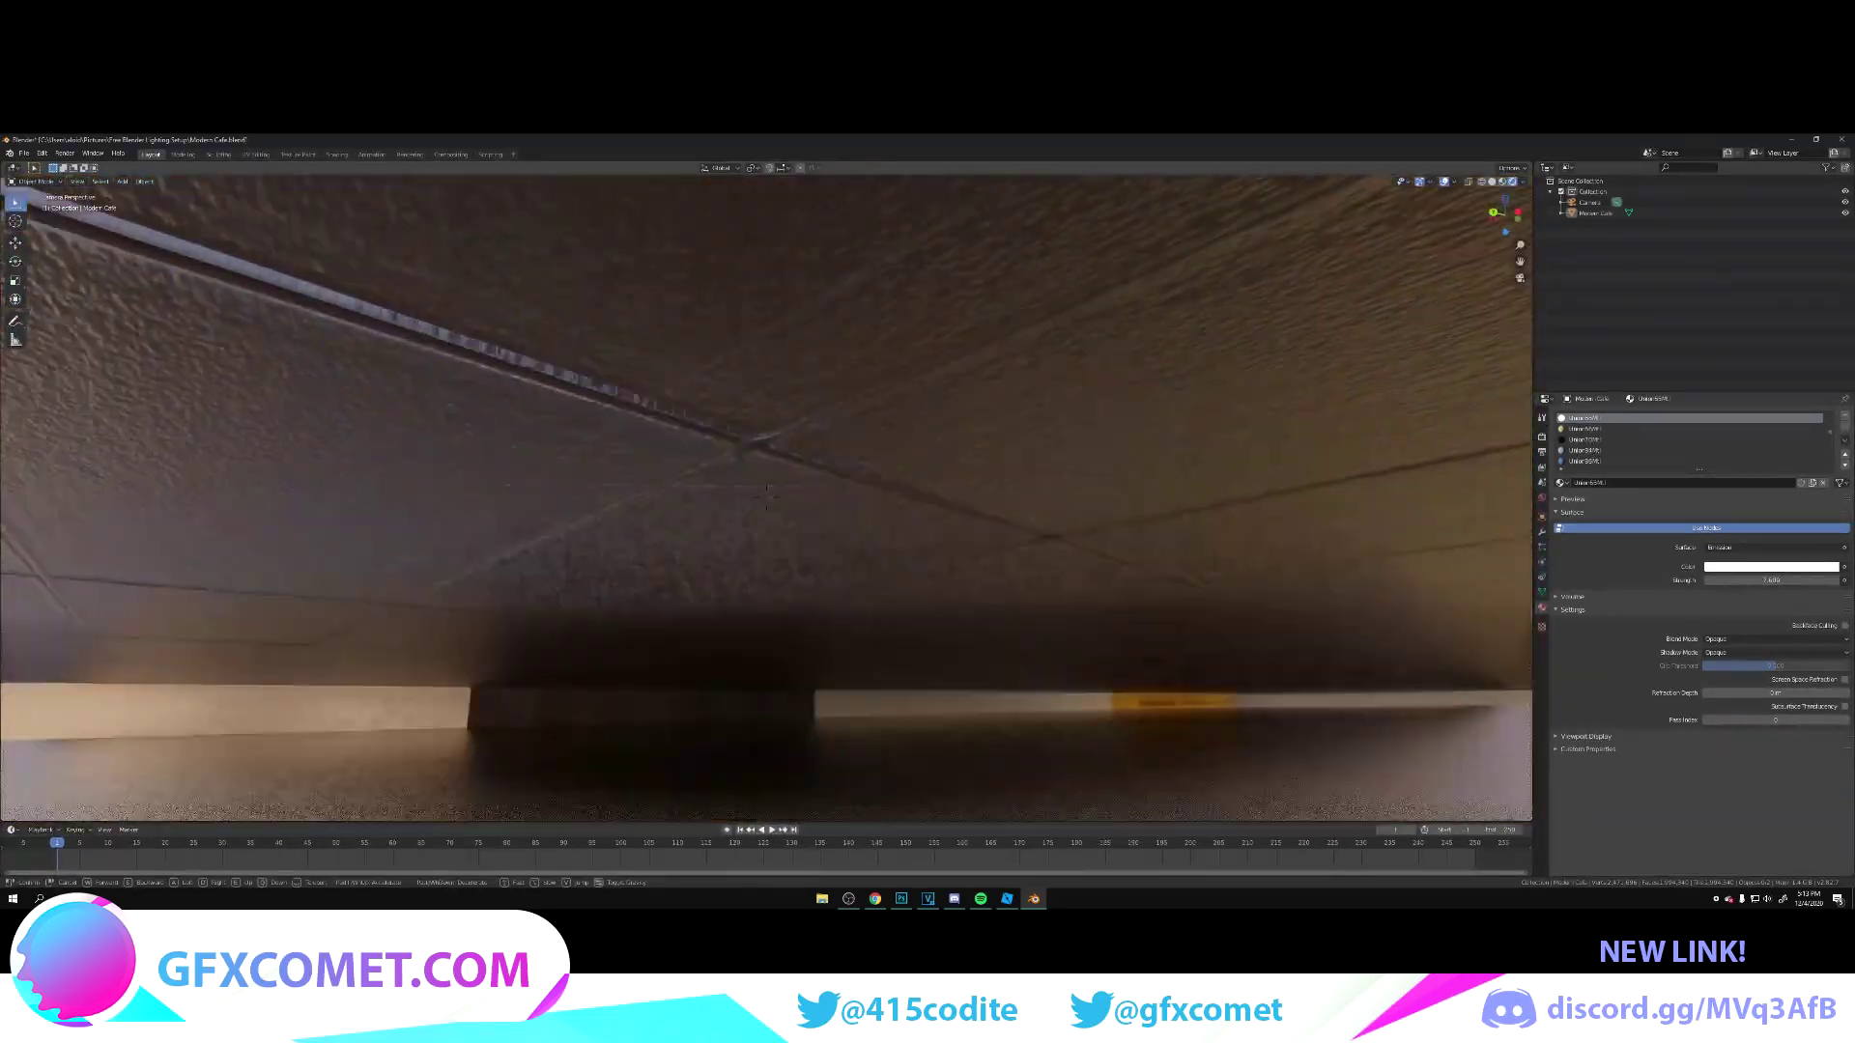
{"action": "key", "text": "w"}
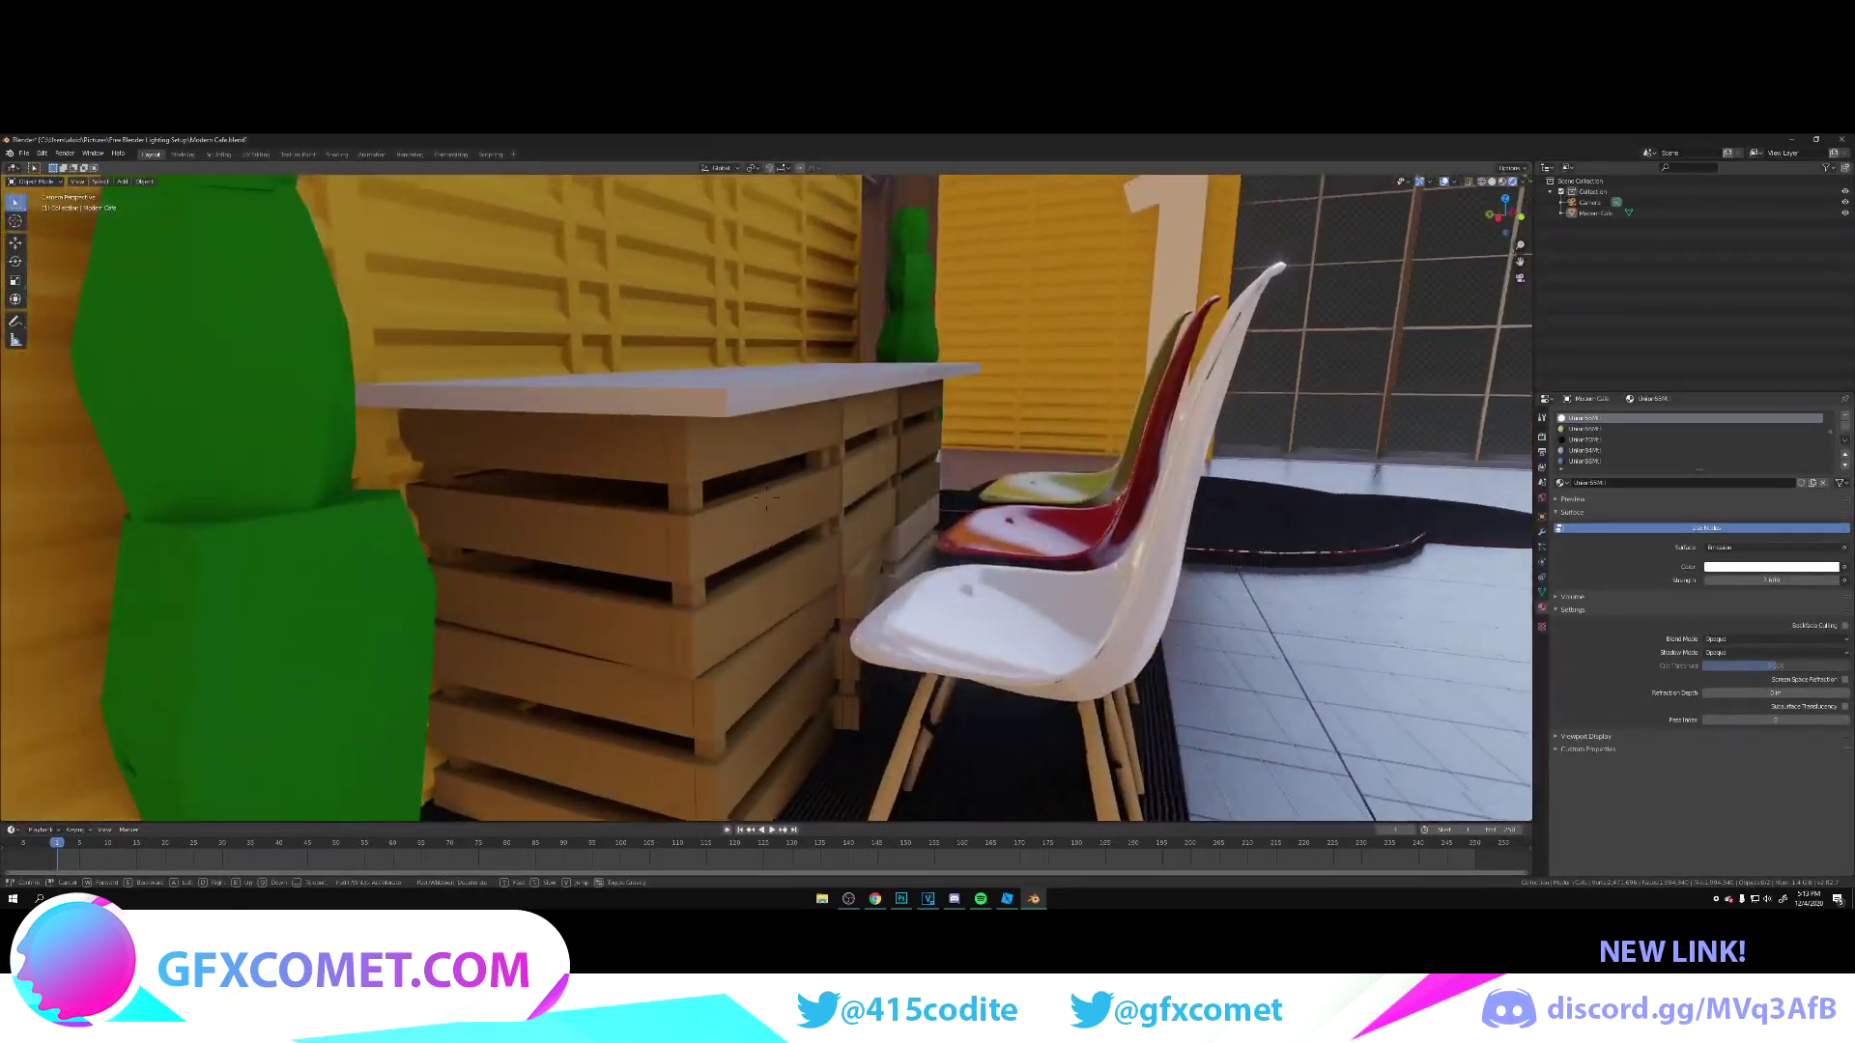
{"action": "key", "text": "w"}
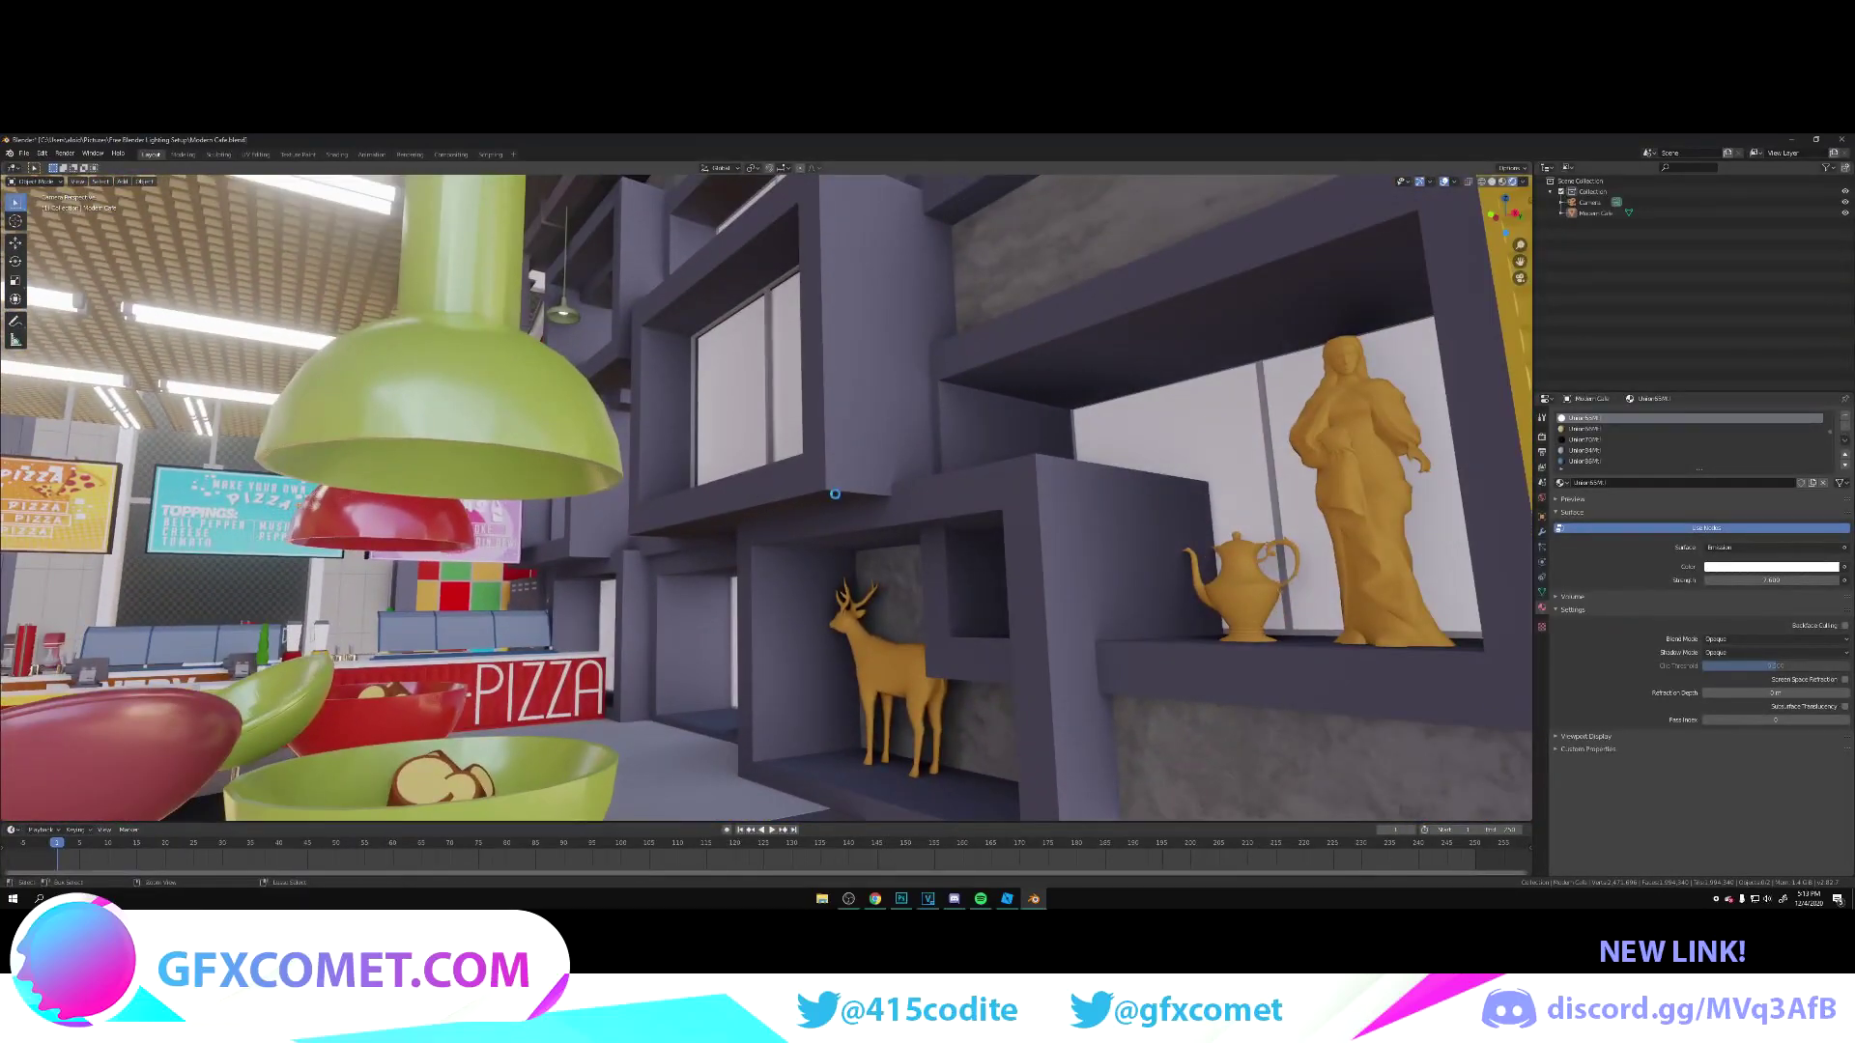
{"action": "left_click", "coordinate": [694, 454]}
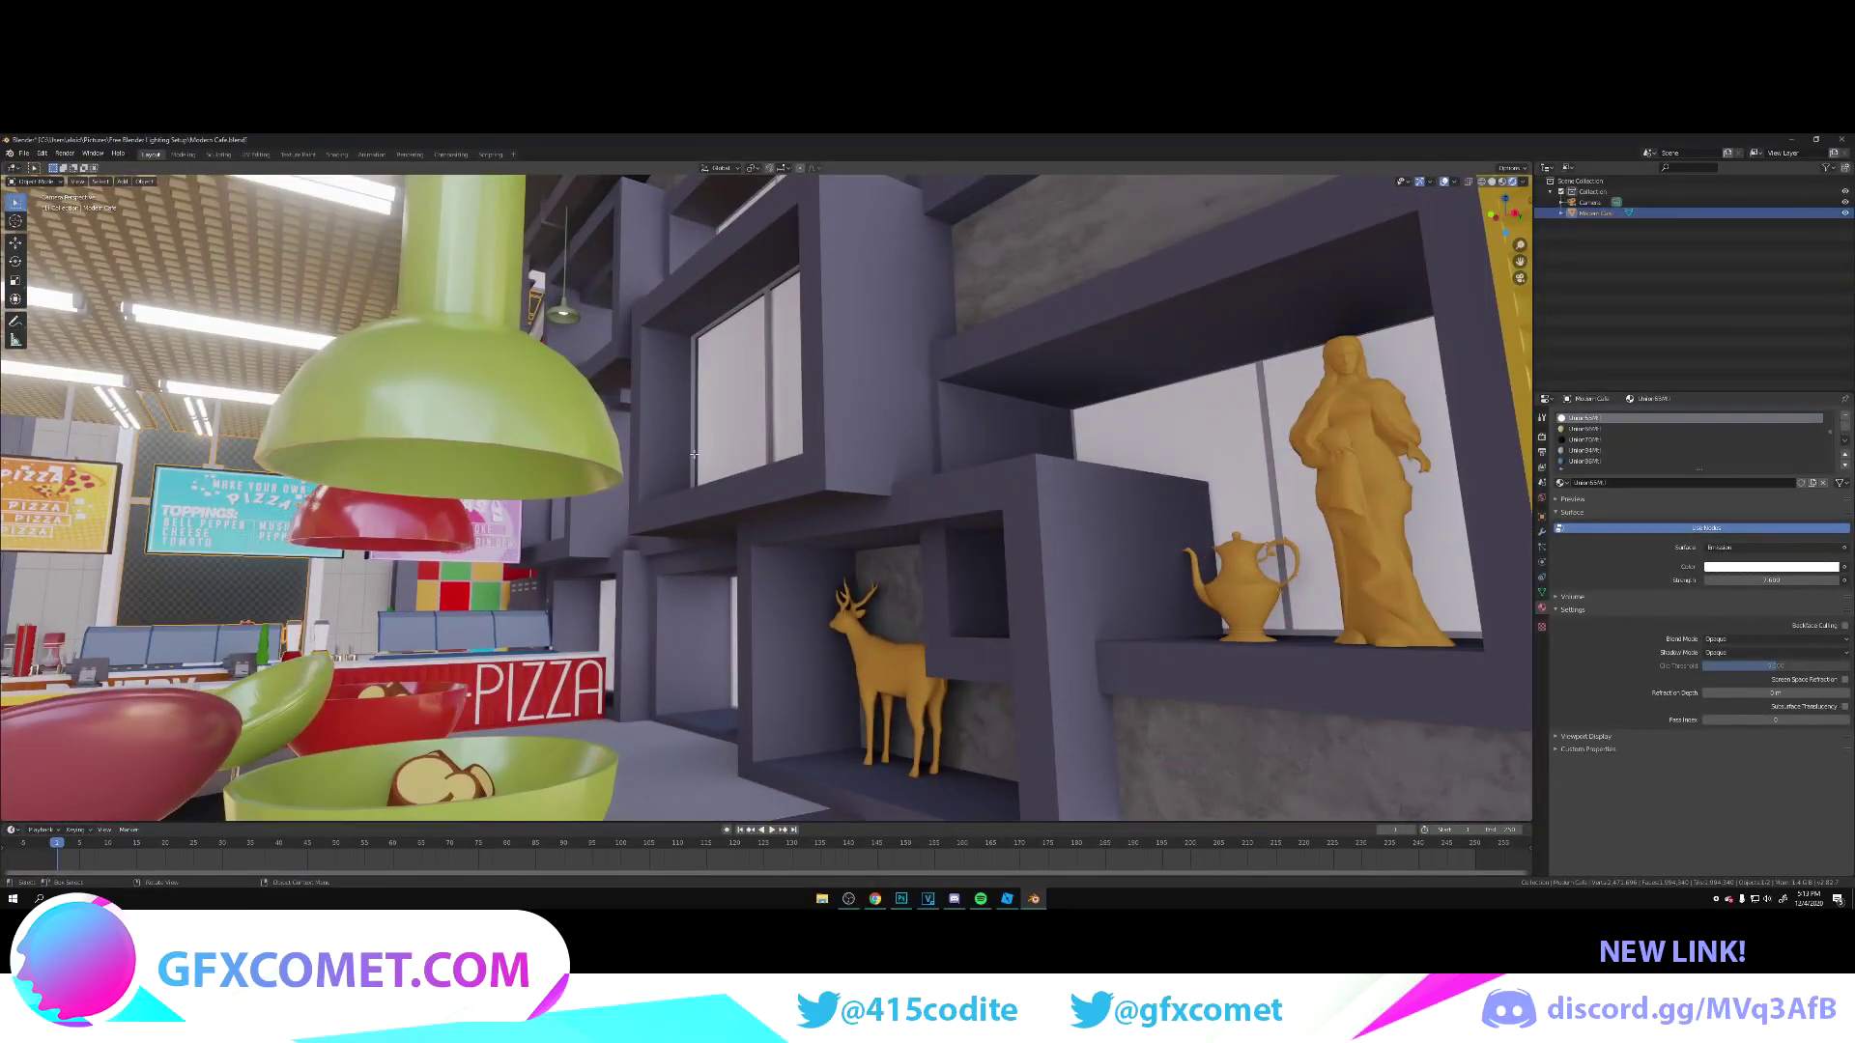
{"action": "key", "text": "Tab"}
{"action": "left_click", "coordinate": [709, 515]}
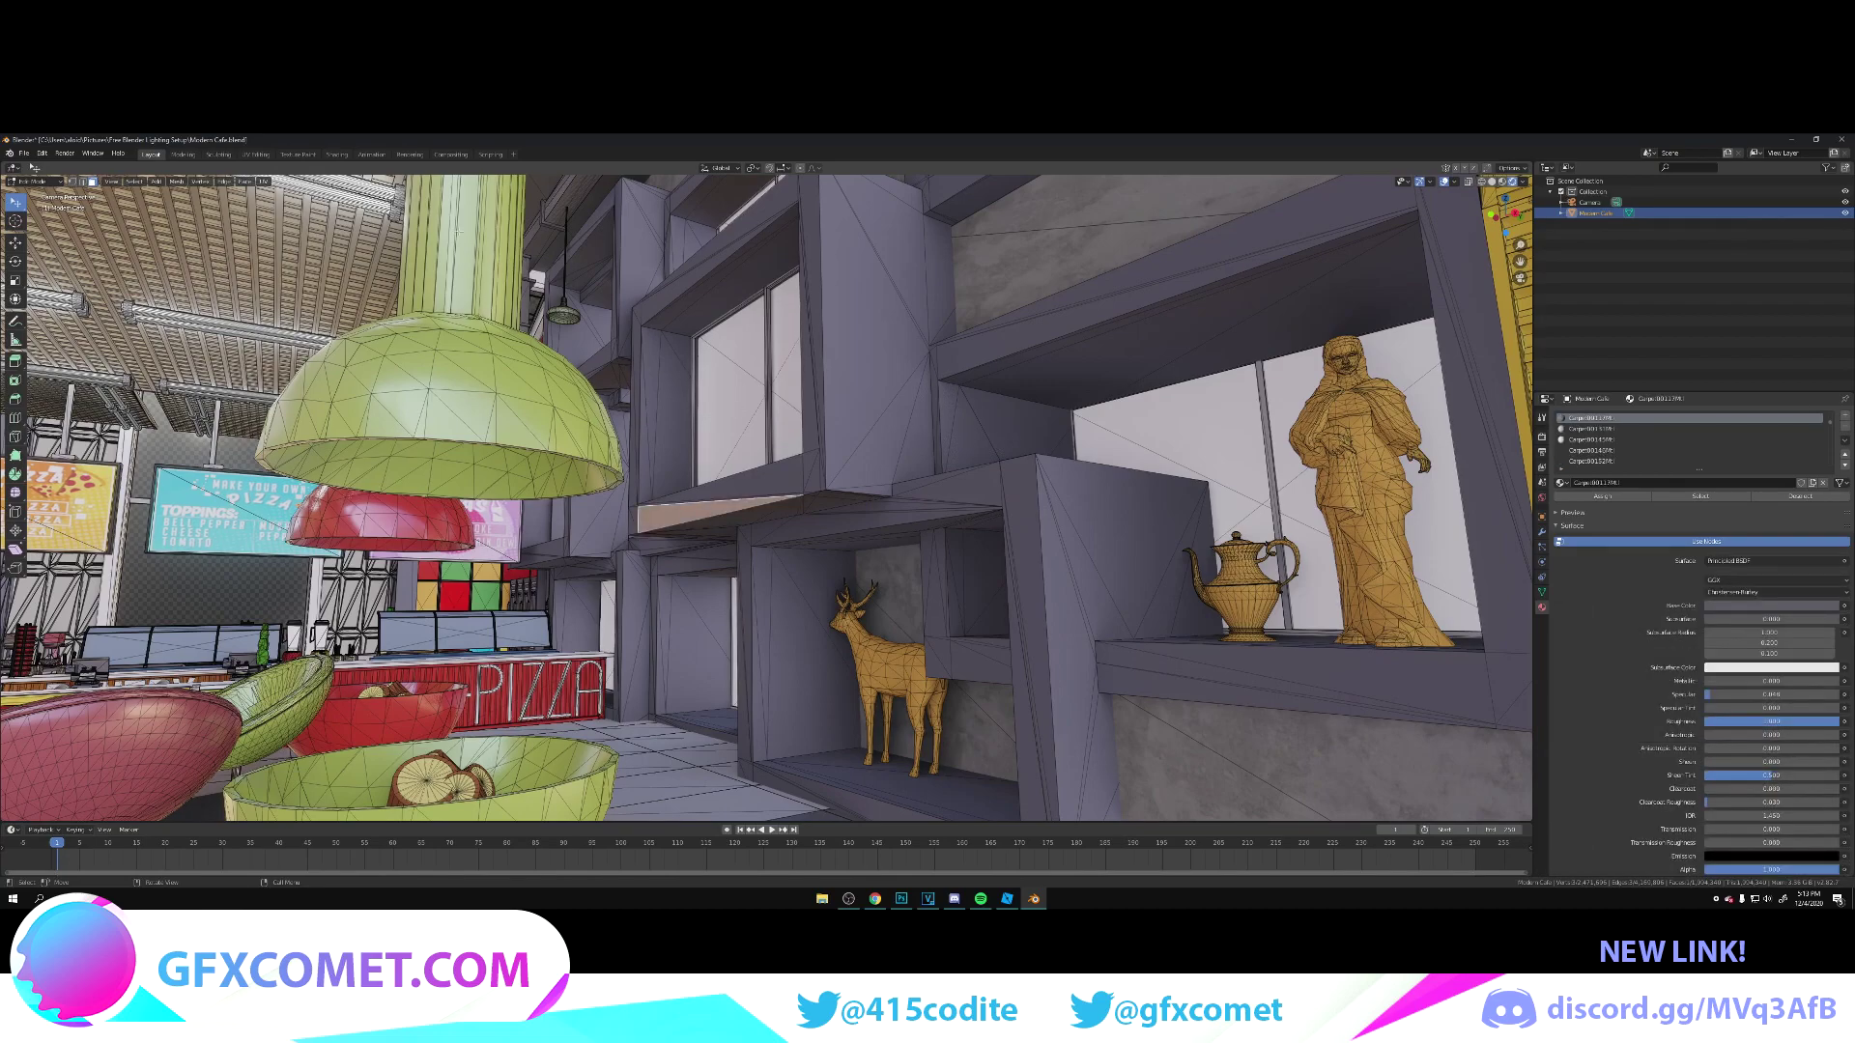
{"action": "left_click", "coordinate": [336, 154]}
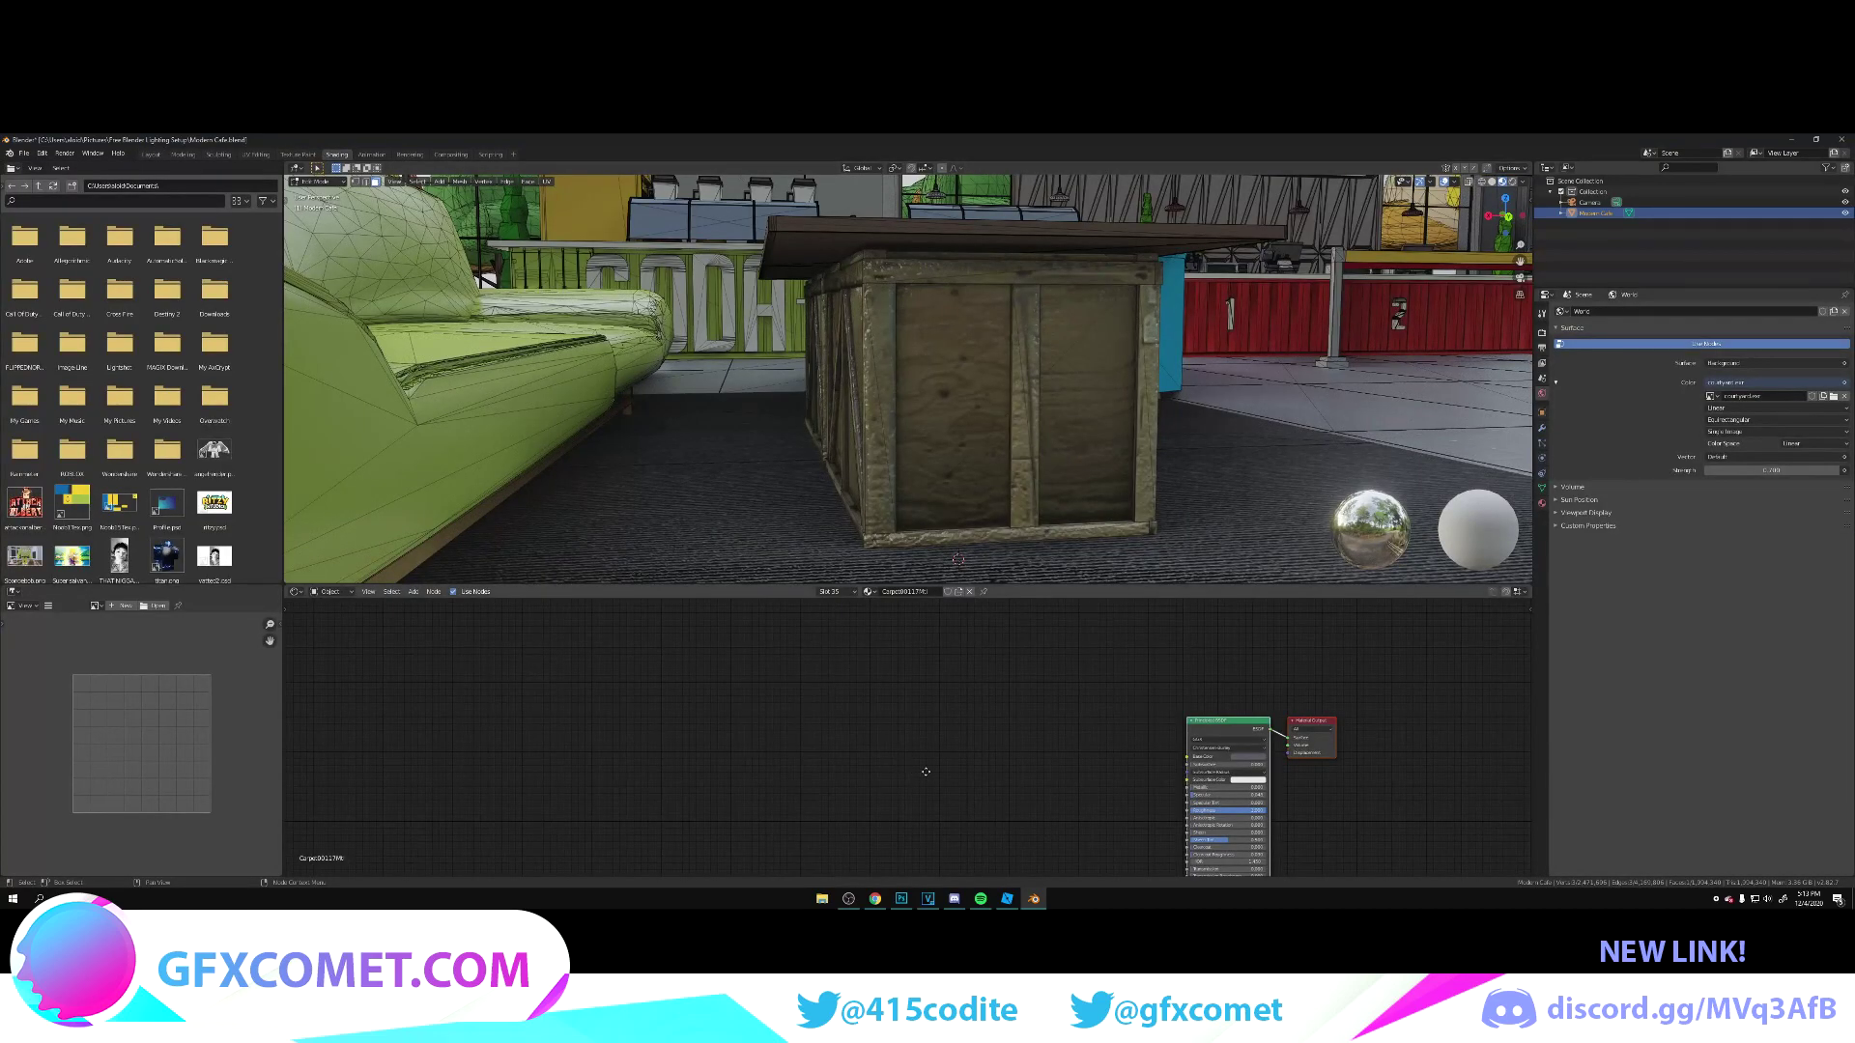
Step: Paste an Image Texture node into the shelving material and add a Bump node beside it
{"action": "middle_click_drag", "start_coordinate": [925, 772], "coordinate": [820, 737]}
{"action": "scroll", "coordinate": [820, 737], "scroll_direction": "down", "scroll_amount": 1}
{"action": "key", "text": "super"}
{"action": "key", "text": "super"}
{"action": "key", "text": "ctrl+v"}
{"action": "key", "text": "shift+a"}
{"action": "left_click", "coordinate": [935, 737]}
{"action": "type", "text": "bu"}
{"action": "key", "text": "Return"}
{"action": "left_click", "coordinate": [916, 768]}
Step: Connect the metal texture's Color to Base Color and the Bump Height, and the Bump Normal to the Principled BSDF, then leave Edit Mode
{"action": "key", "text": "shift+grave"}
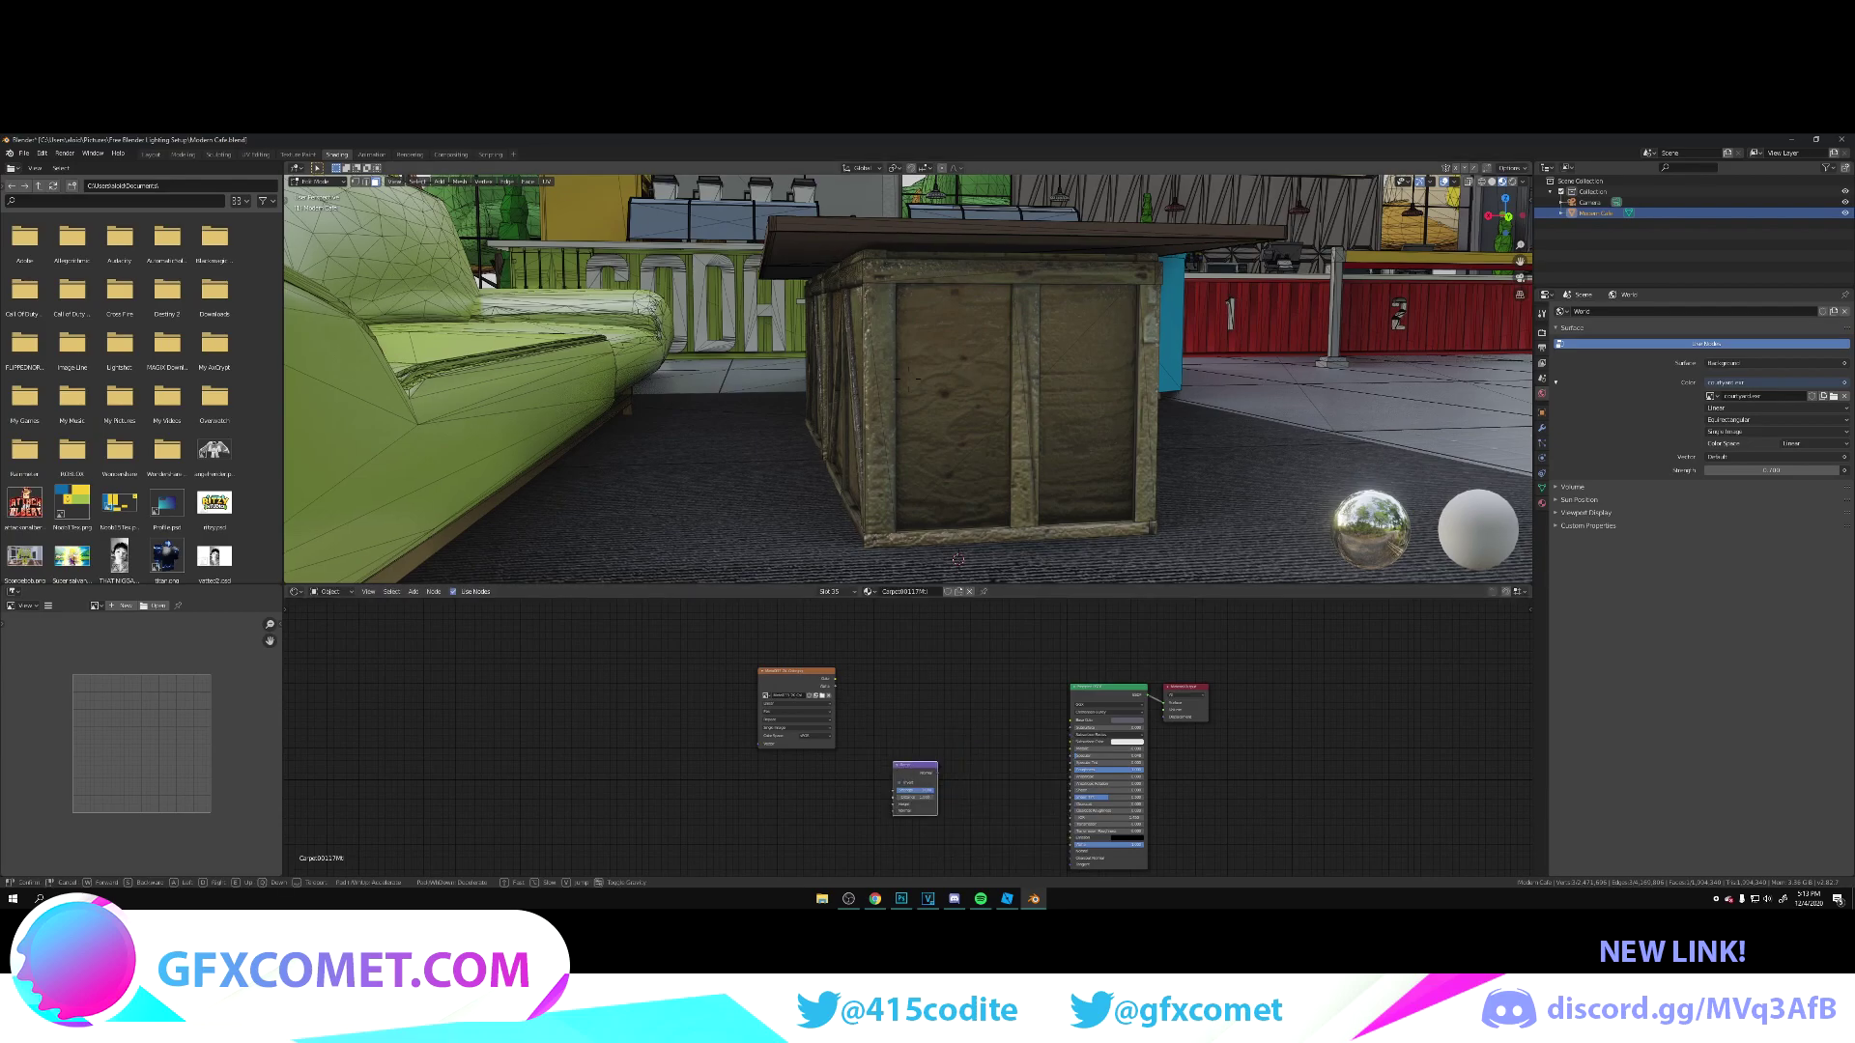
{"action": "key", "text": "w"}
{"action": "left_click", "coordinate": [908, 379]}
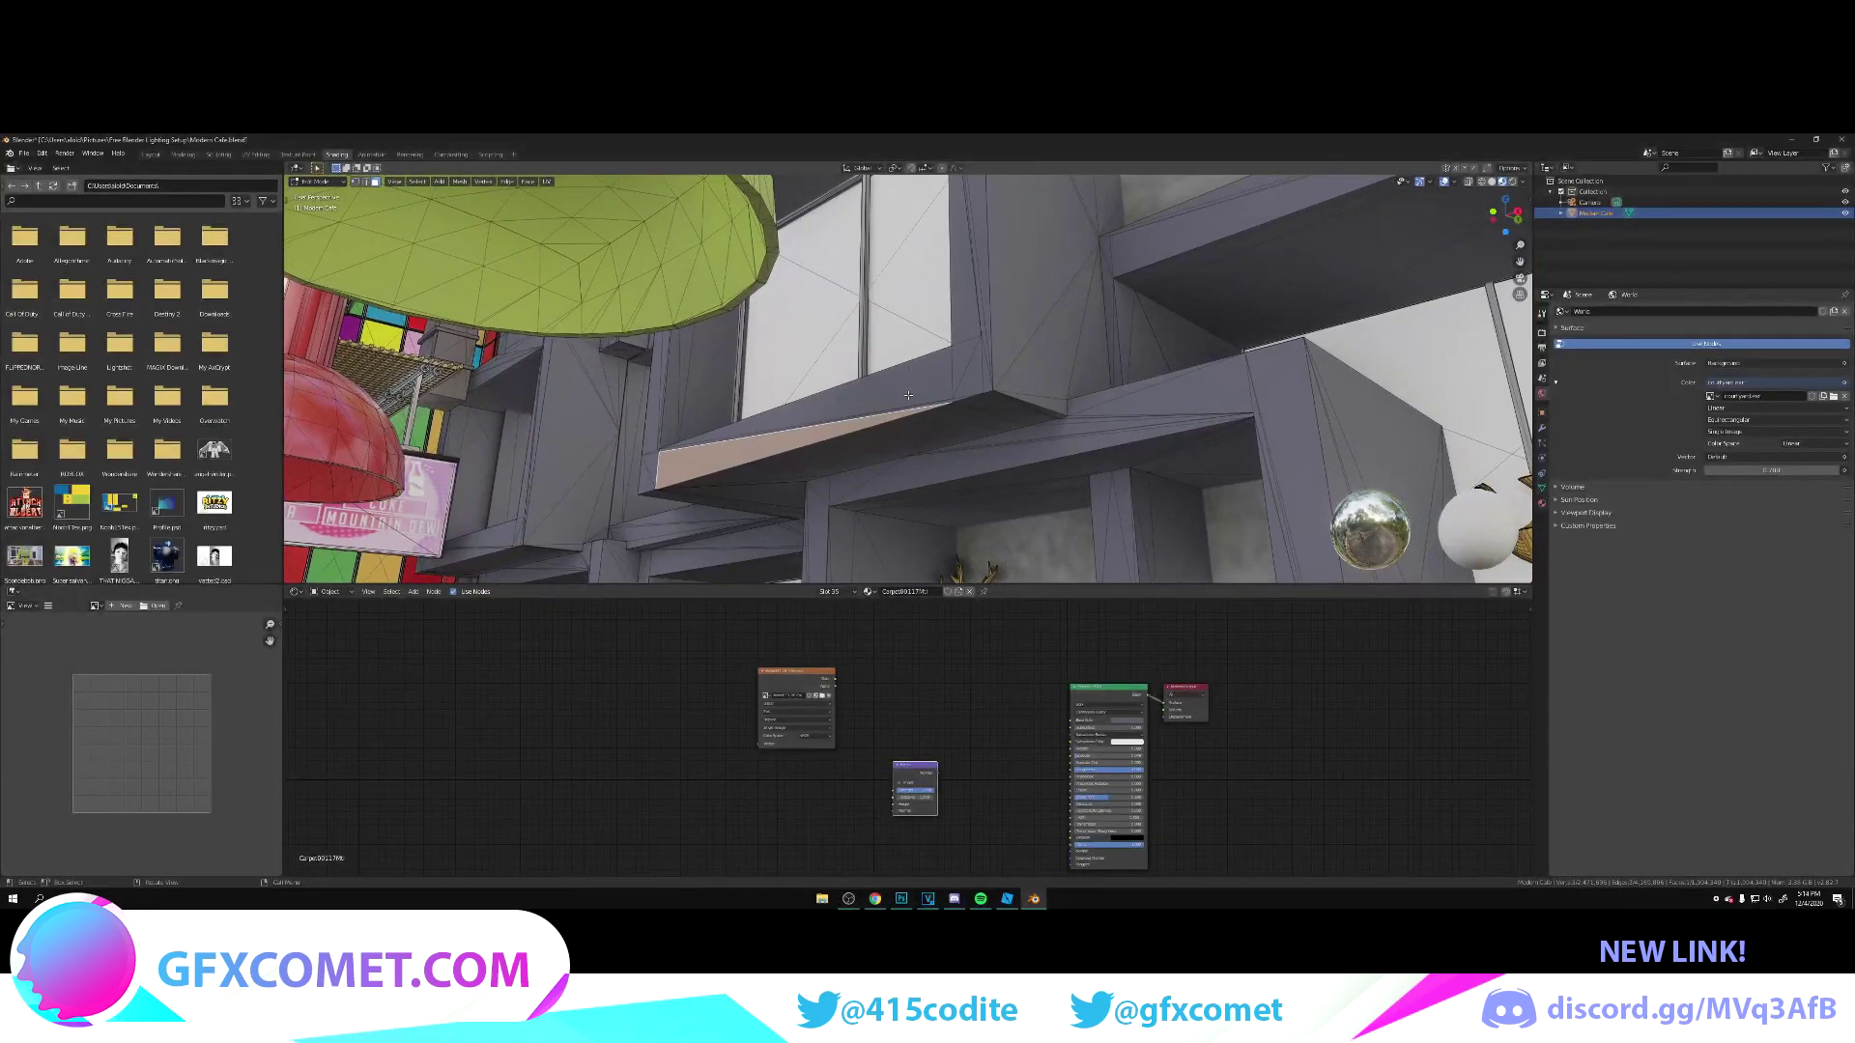
{"action": "left_click_drag", "start_coordinate": [1071, 721], "coordinate": [835, 680]}
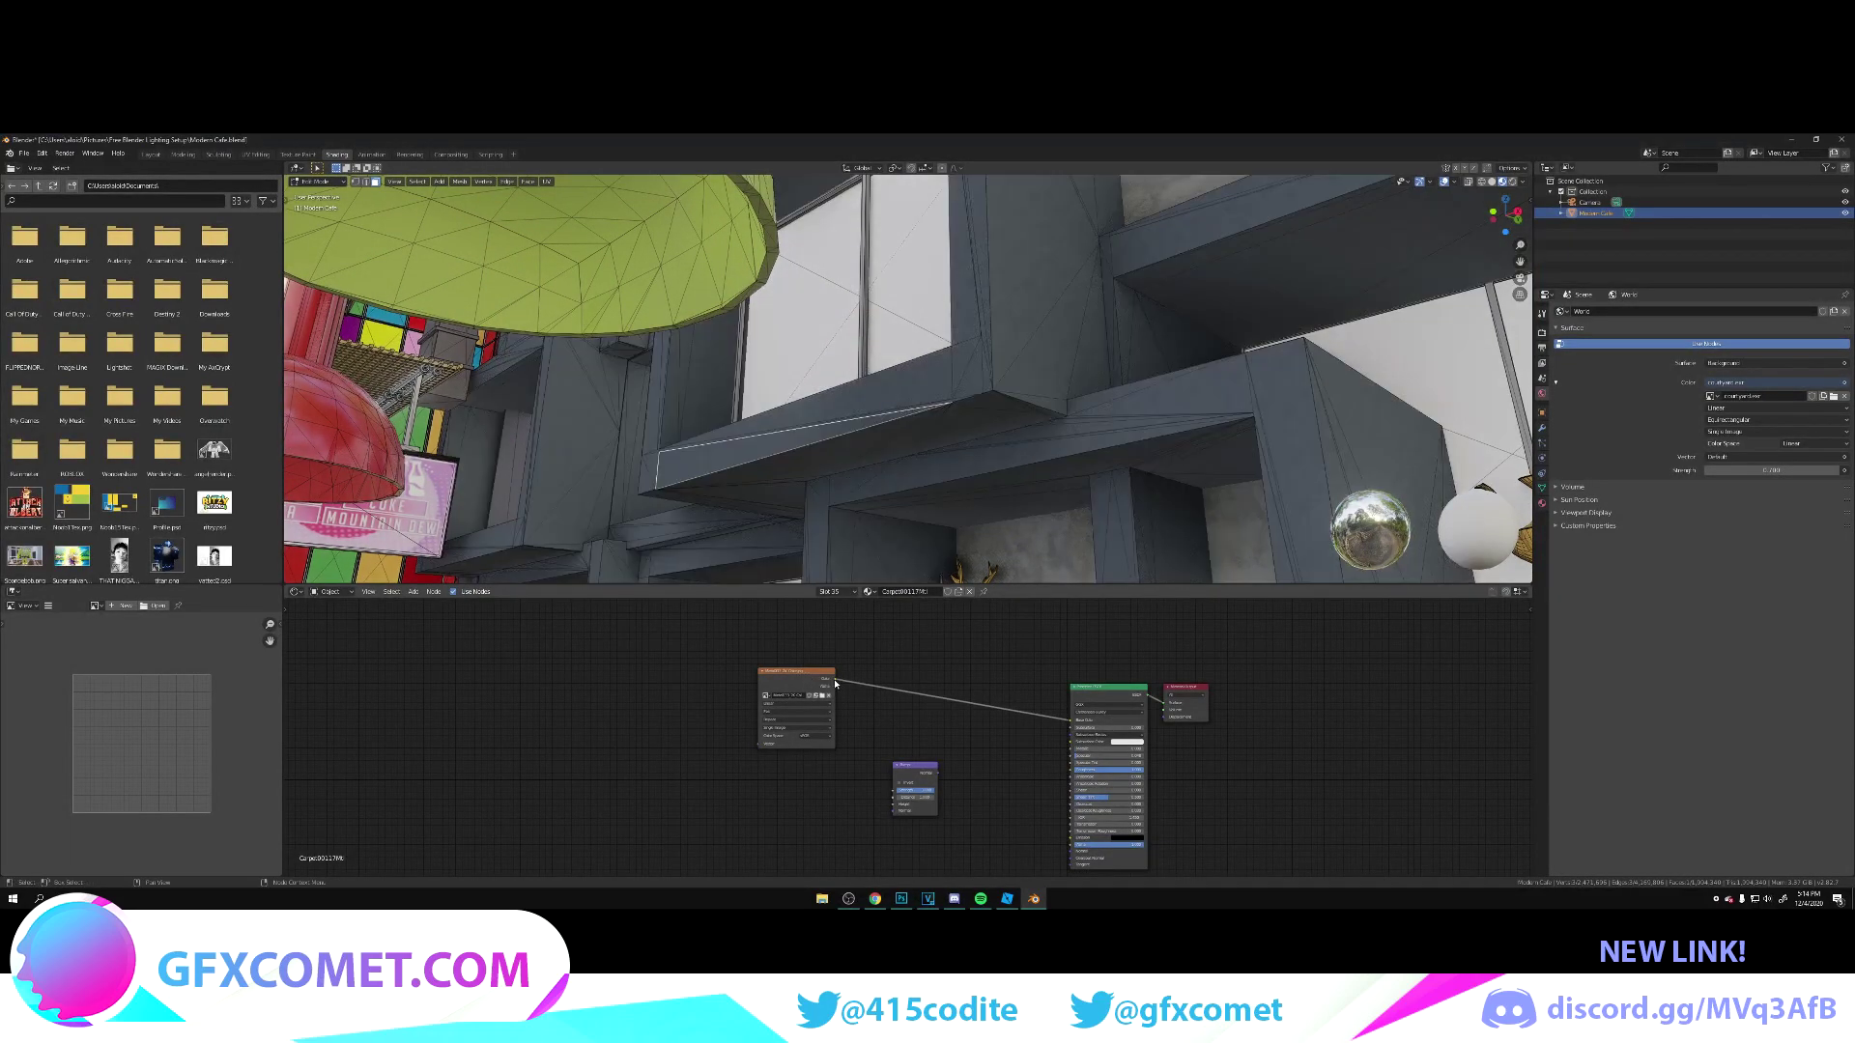
{"action": "left_click_drag", "start_coordinate": [833, 684], "coordinate": [1070, 847]}
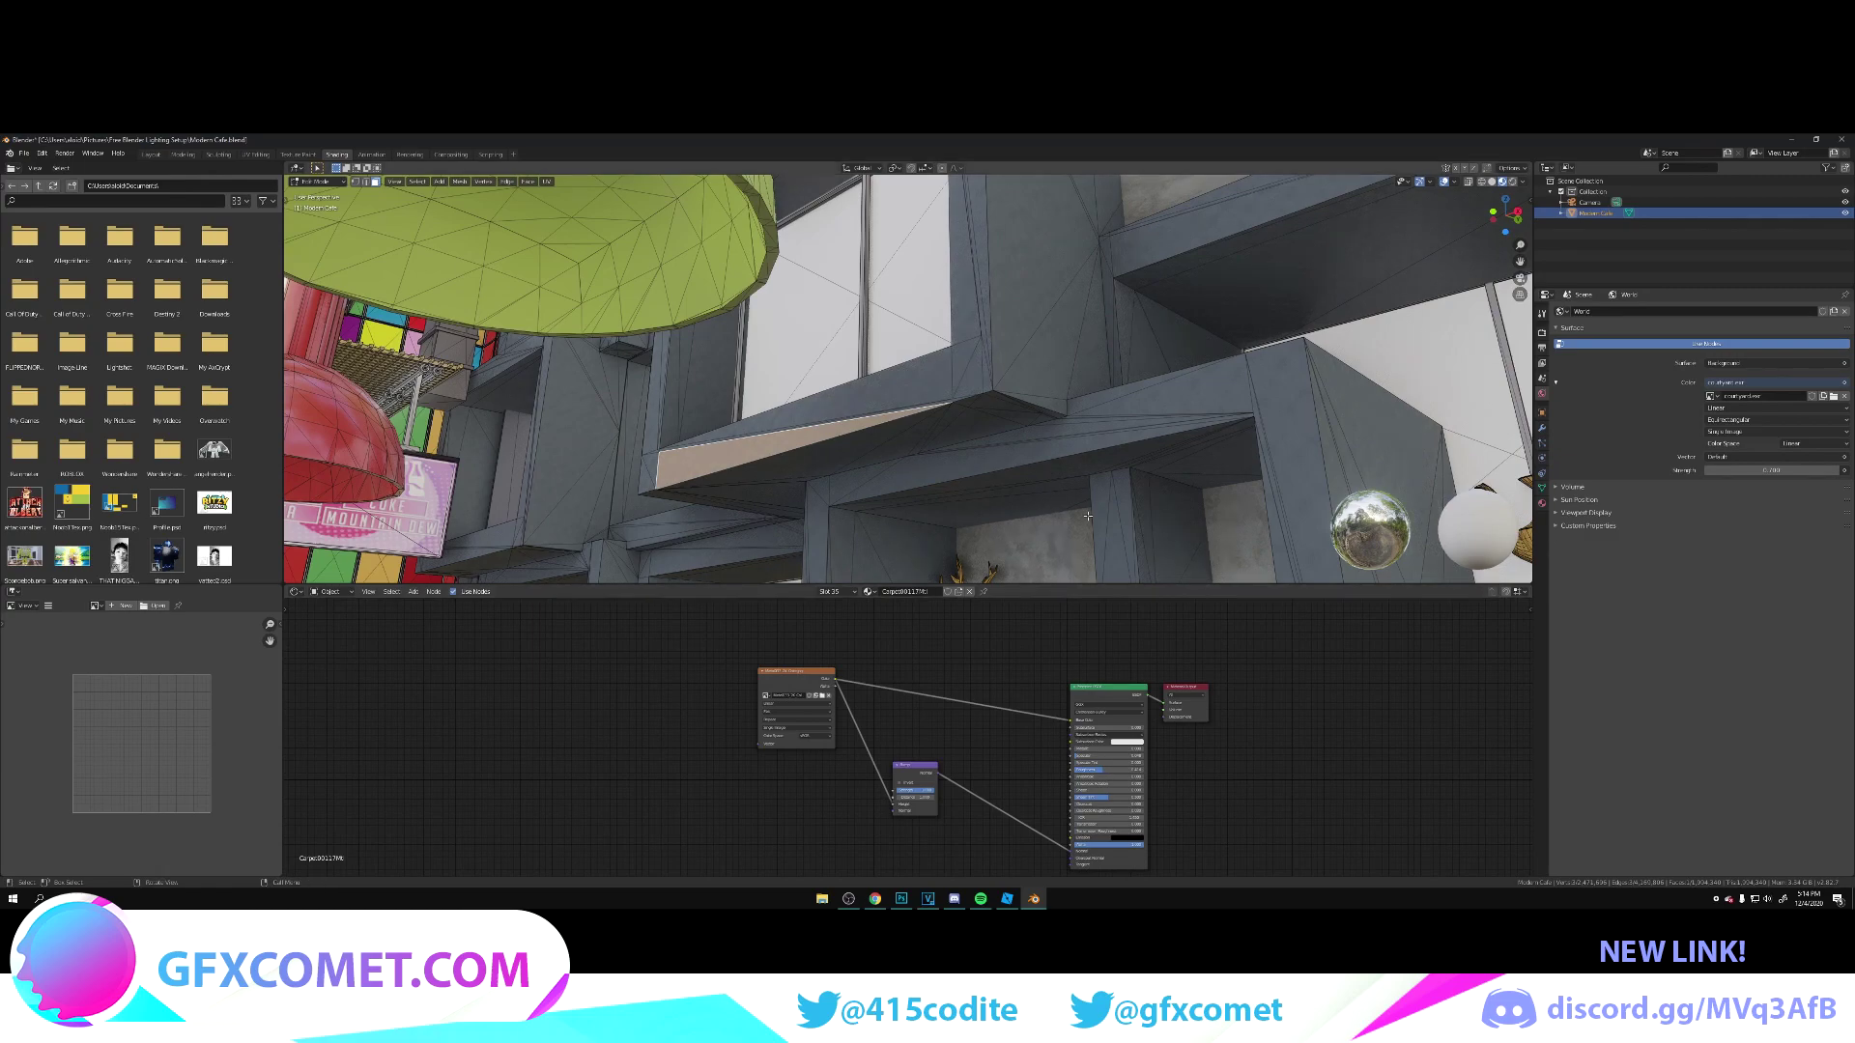
{"action": "key", "text": "Tab"}
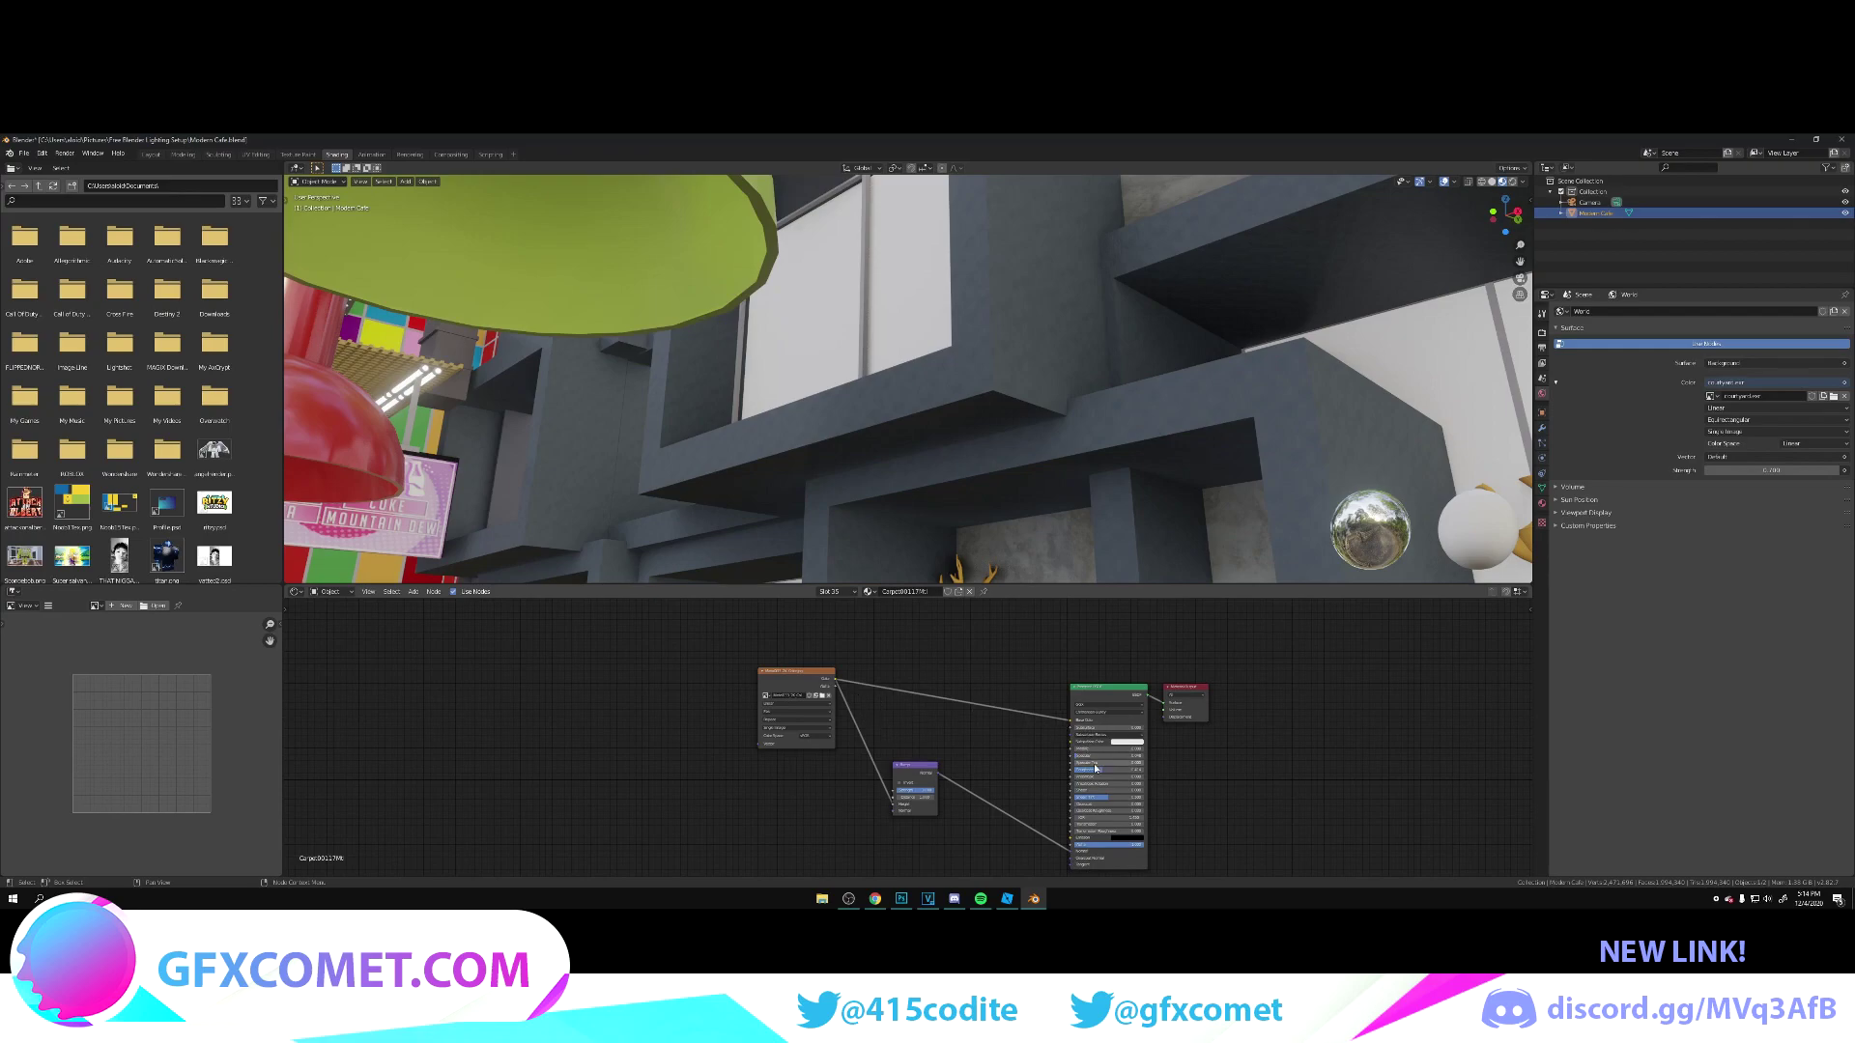
Step: Raise the shelving material's Metallic and Specular, lower its Roughness, and reduce the Bump node's Strength
{"action": "scroll", "coordinate": [1008, 826], "scroll_direction": "down", "scroll_amount": 1}
{"action": "scroll", "coordinate": [1008, 844], "scroll_direction": "up", "scroll_amount": 2}
{"action": "scroll", "coordinate": [1035, 796], "scroll_direction": "up", "scroll_amount": 3}
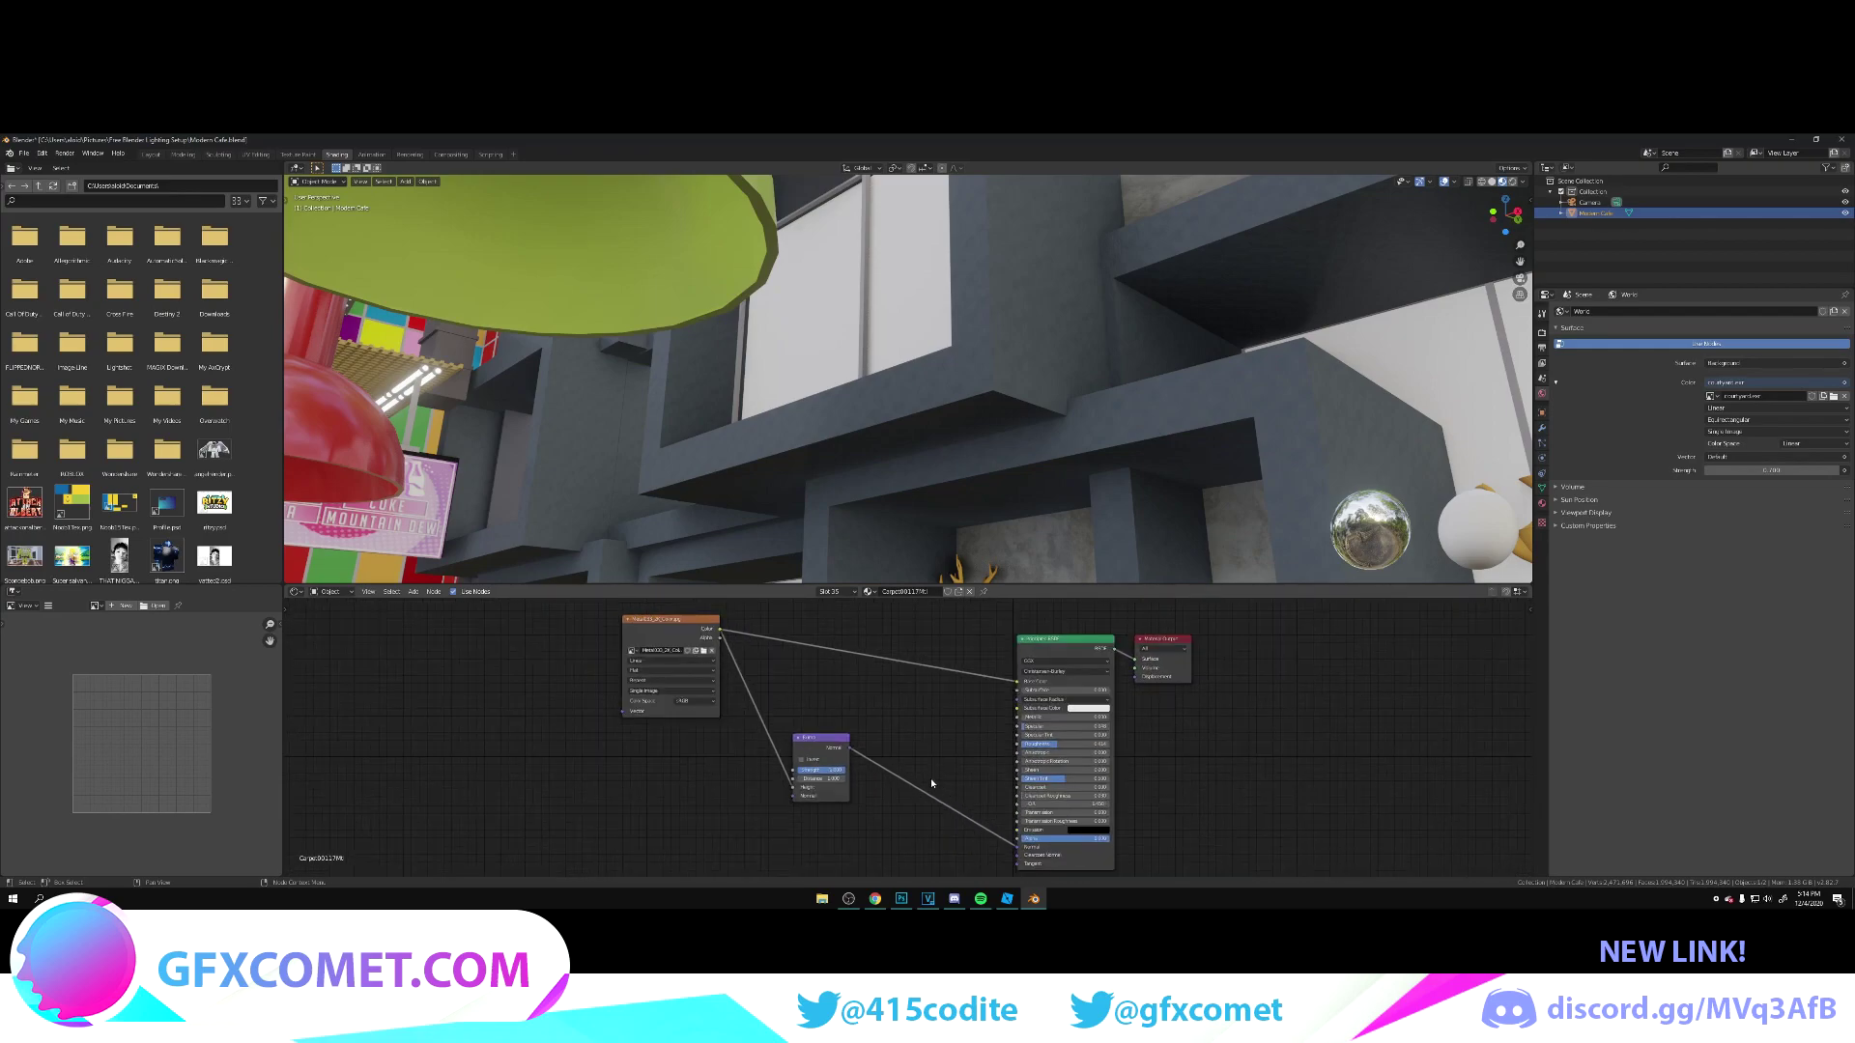
{"action": "left_click_drag", "start_coordinate": [1193, 708], "coordinate": [1123, 747]}
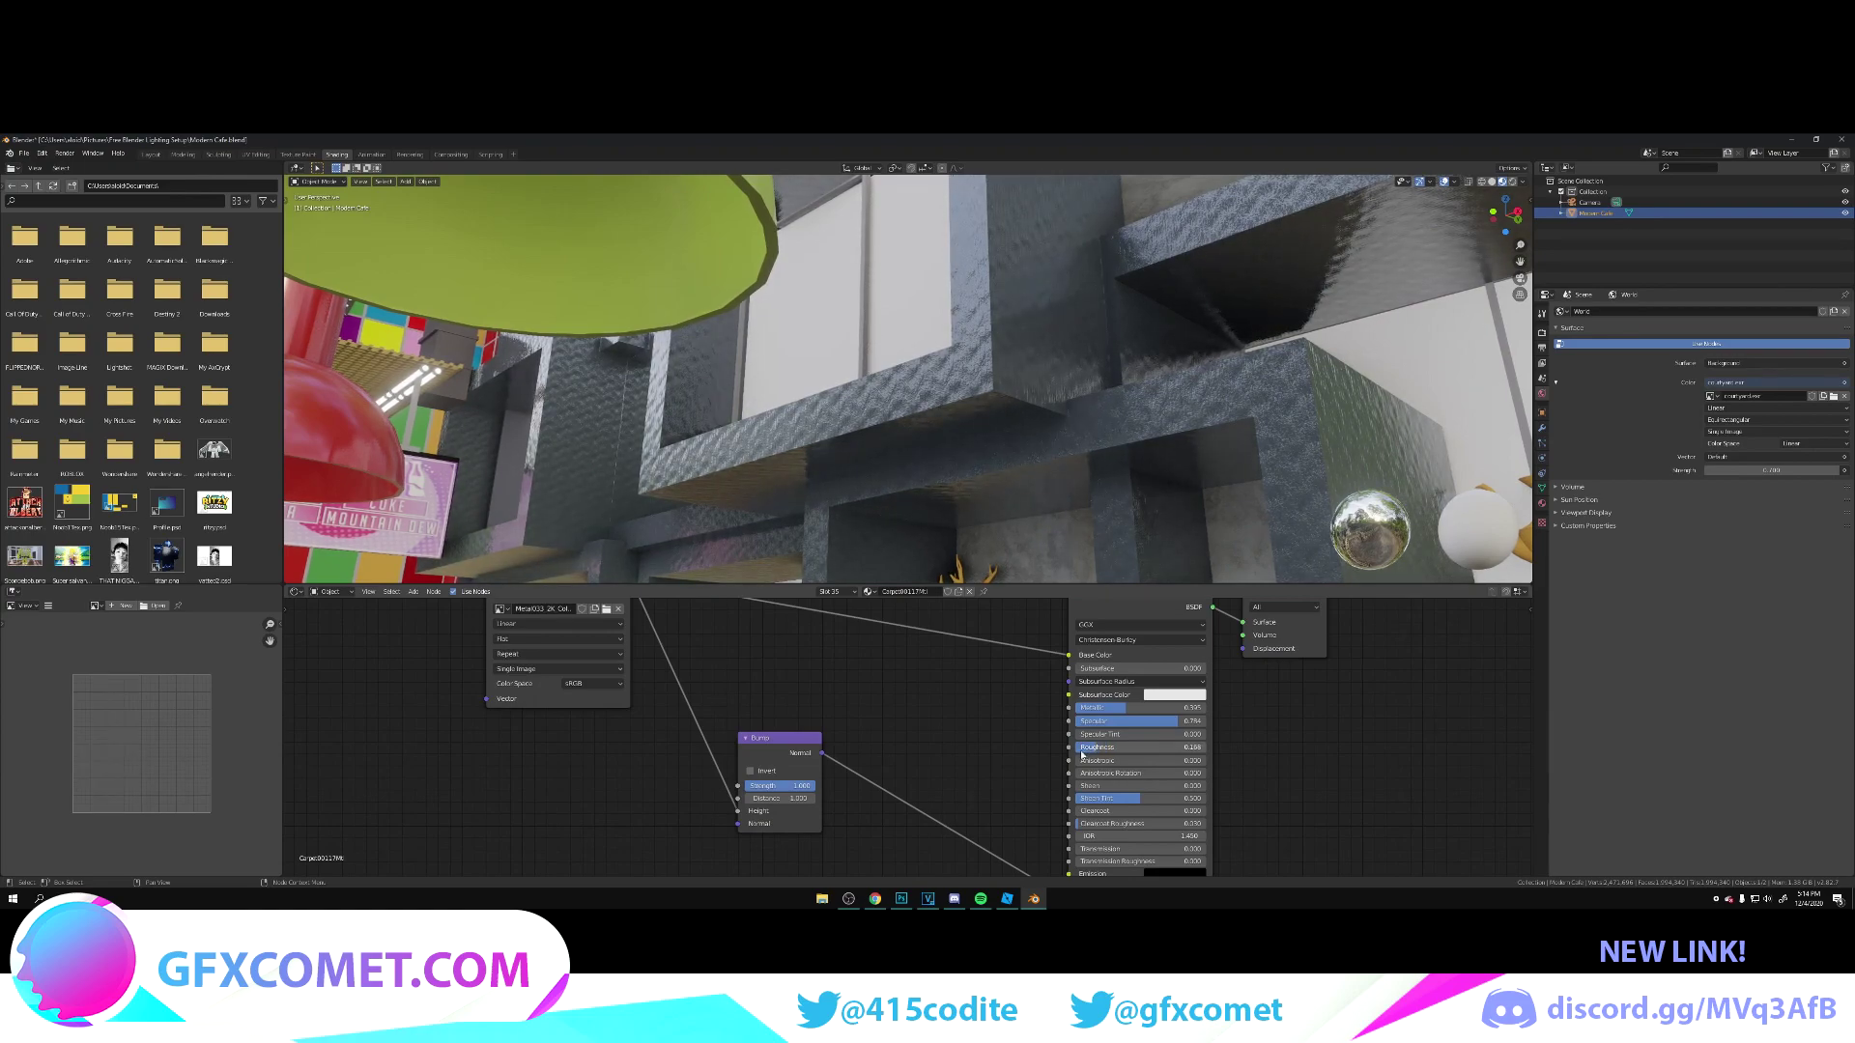
{"action": "mouse_move", "coordinate": [808, 786]}
{"action": "left_mouse_down"}
{"action": "mouse_move", "coordinate": [747, 786]}
{"action": "mouse_move", "coordinate": [792, 786]}
{"action": "left_mouse_up"}
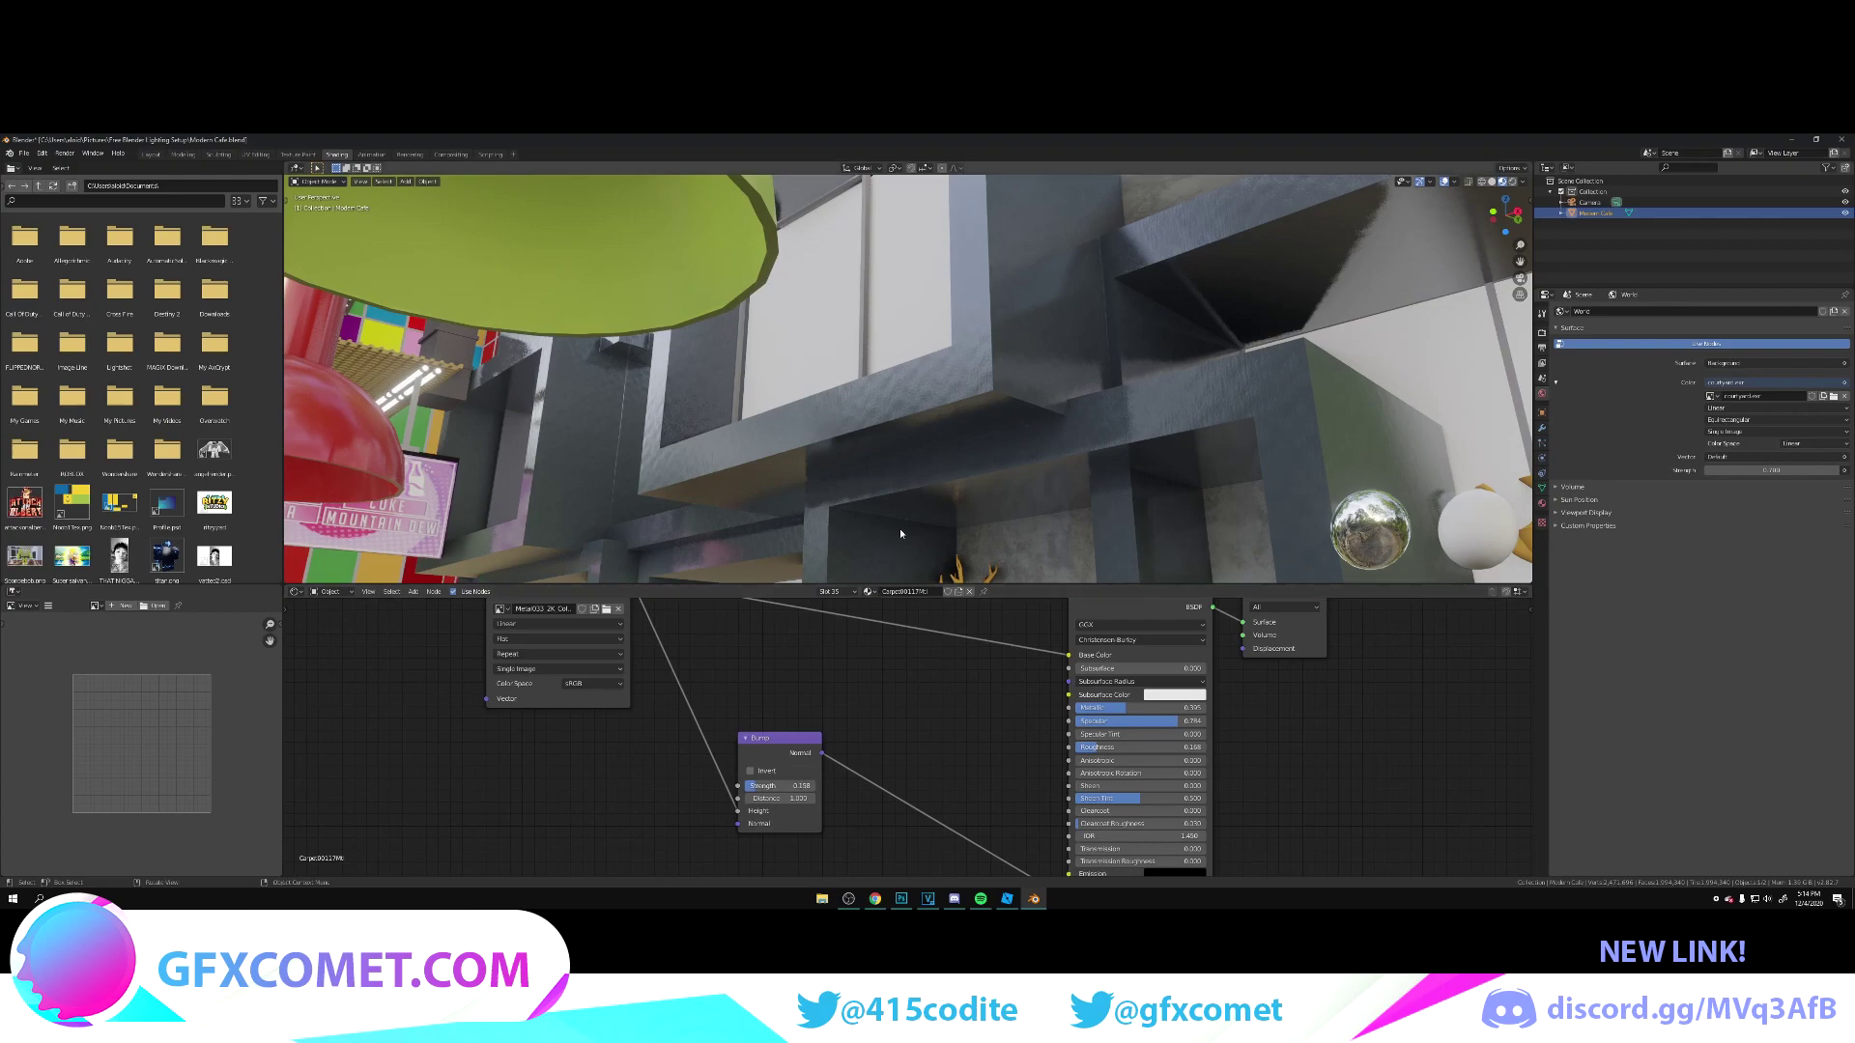
Step: Turn the deer statue's orange material into polished gold by lowering Roughness and raising Specular and Metallic
{"action": "key", "text": "shift+grave"}
{"action": "key", "text": "s"}
{"action": "key", "text": "w"}
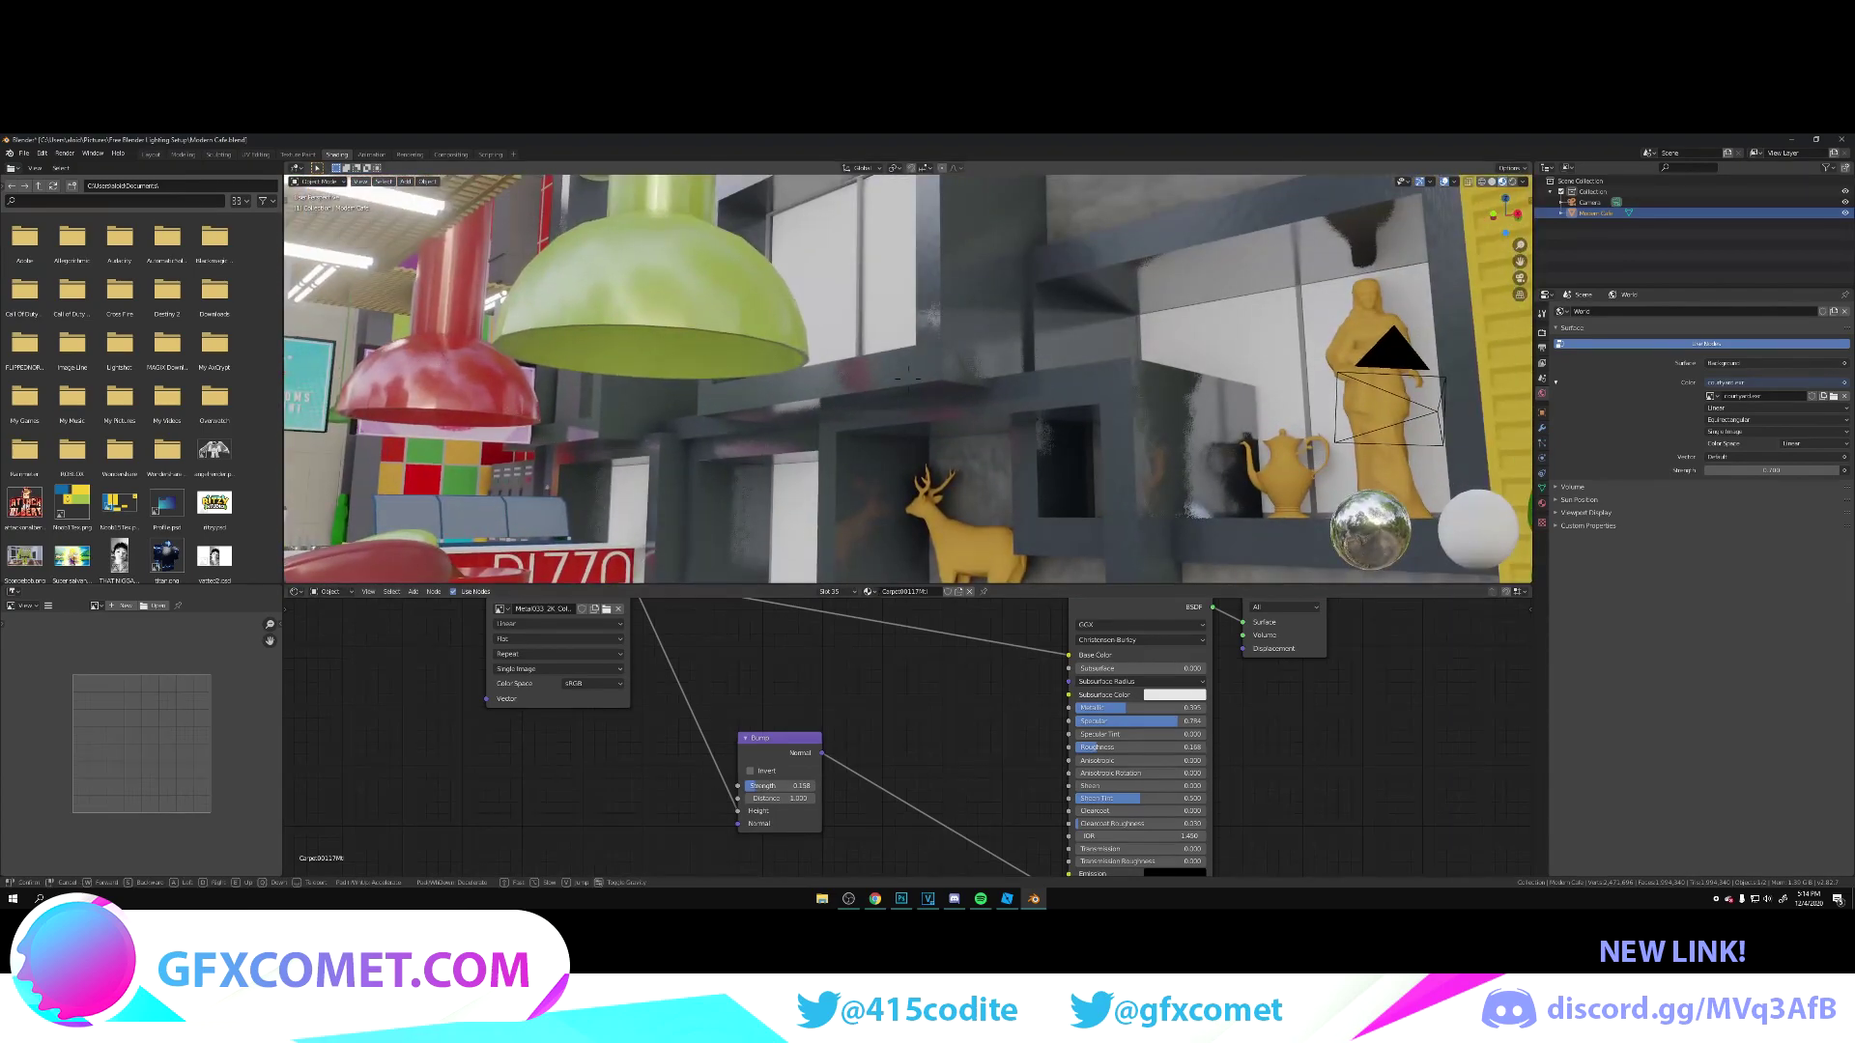
{"action": "left_click", "coordinate": [909, 384]}
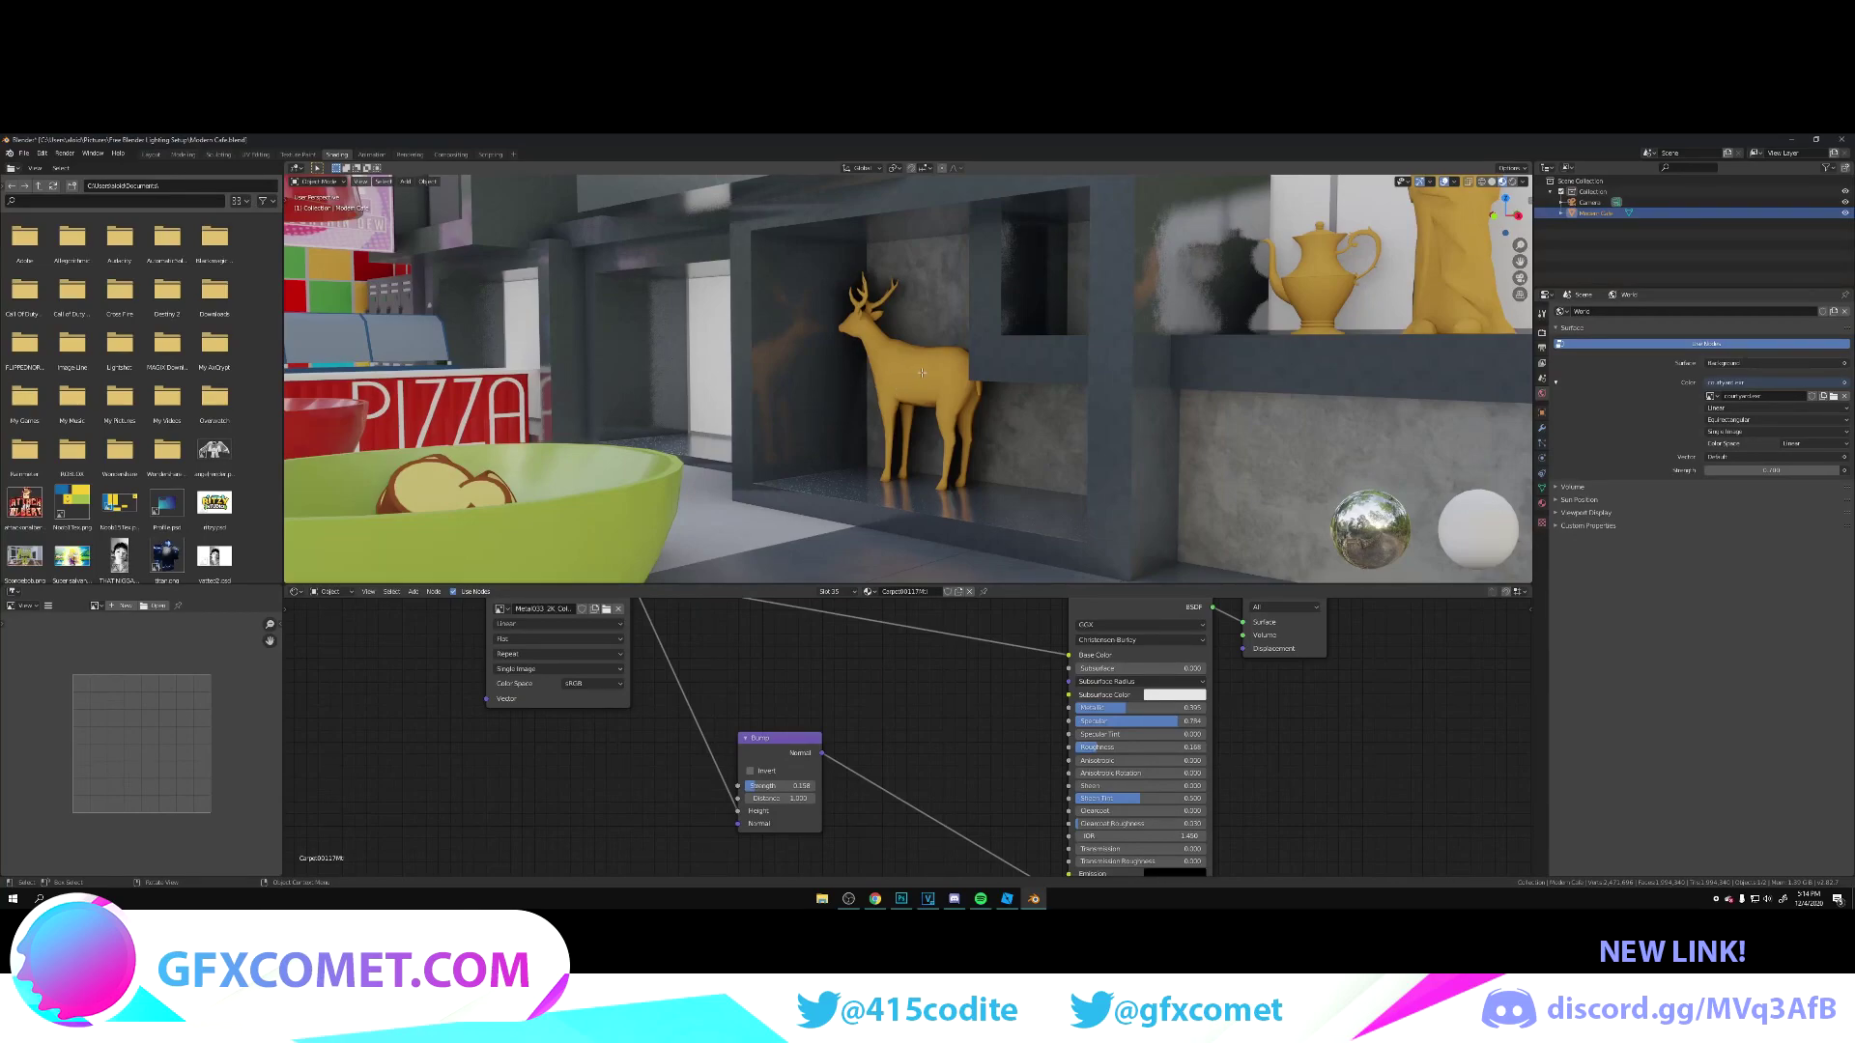
{"action": "key", "text": "Tab"}
{"action": "left_click", "coordinate": [923, 373]}
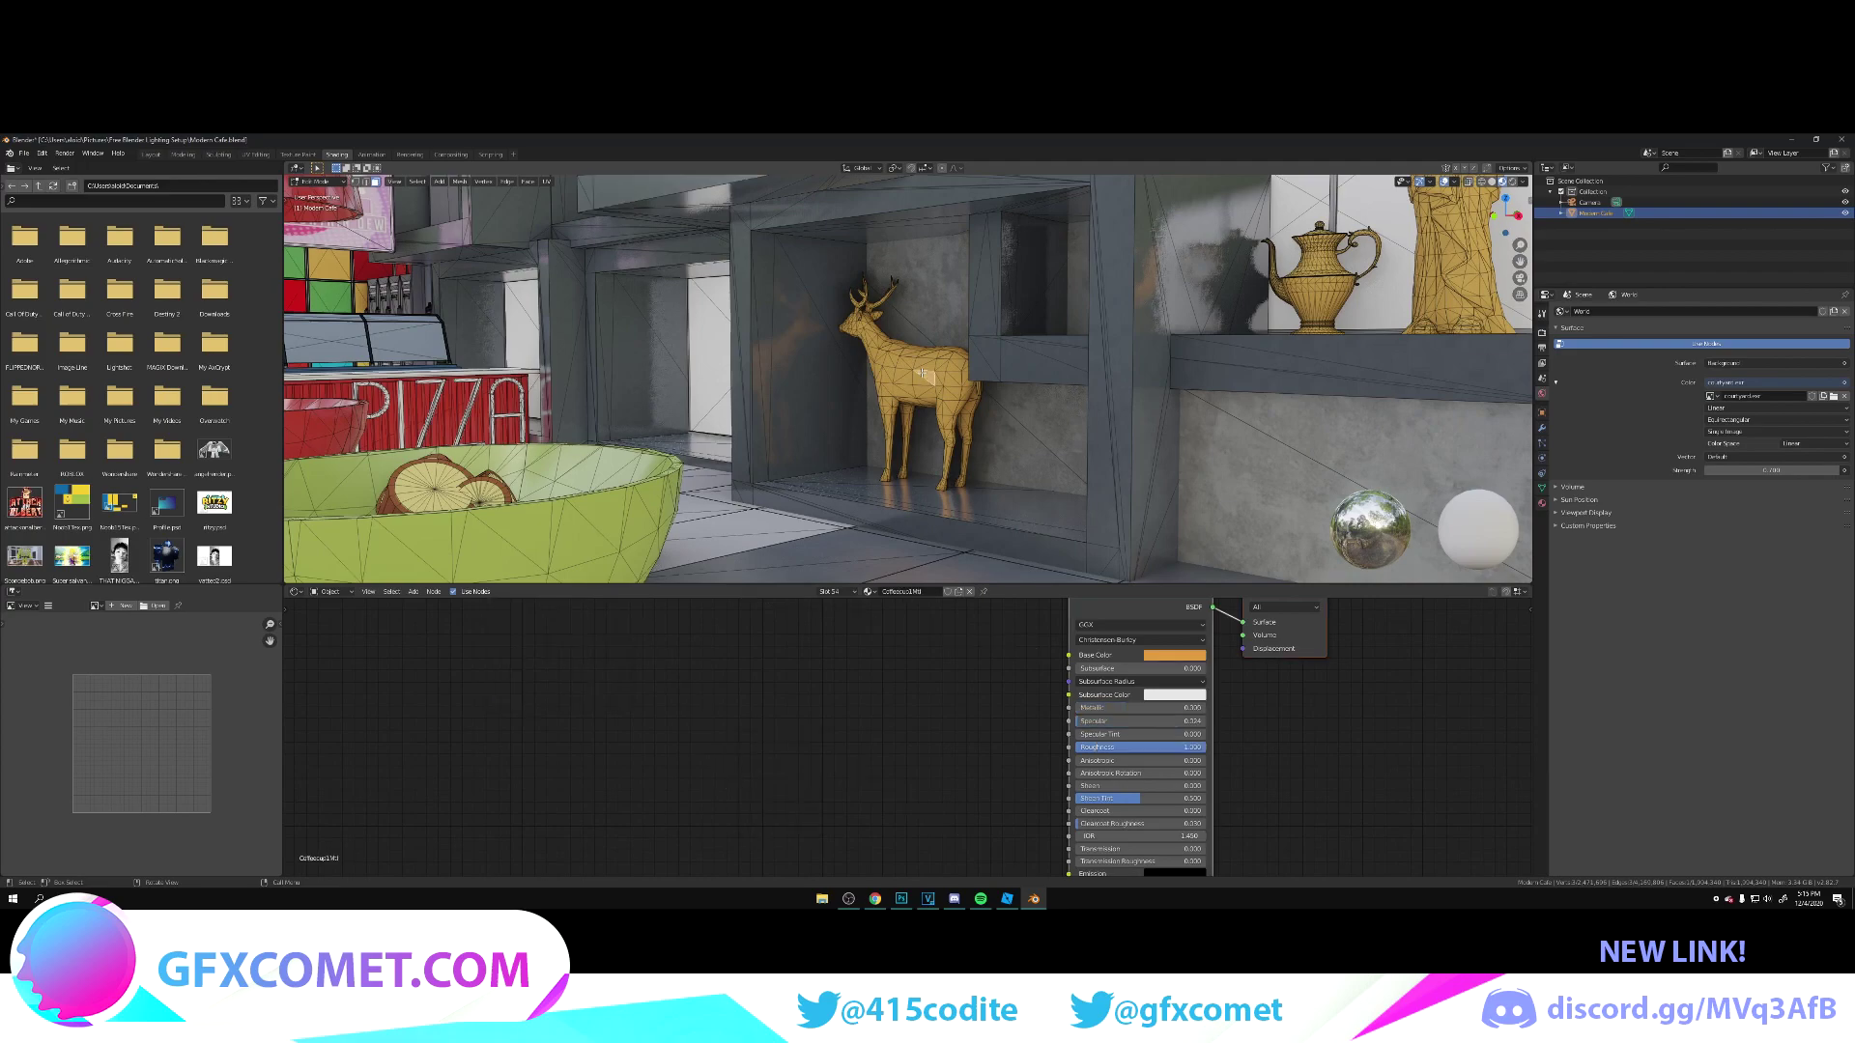
{"action": "mouse_move", "coordinate": [1198, 747]}
{"action": "left_mouse_down"}
{"action": "mouse_move", "coordinate": [1092, 747]}
{"action": "mouse_move", "coordinate": [1196, 707]}
{"action": "mouse_move", "coordinate": [1170, 721]}
{"action": "left_mouse_up"}
{"action": "mouse_move", "coordinate": [1169, 708]}
{"action": "left_mouse_down"}
{"action": "mouse_move", "coordinate": [1141, 708]}
{"action": "mouse_move", "coordinate": [1204, 708]}
{"action": "left_mouse_up"}
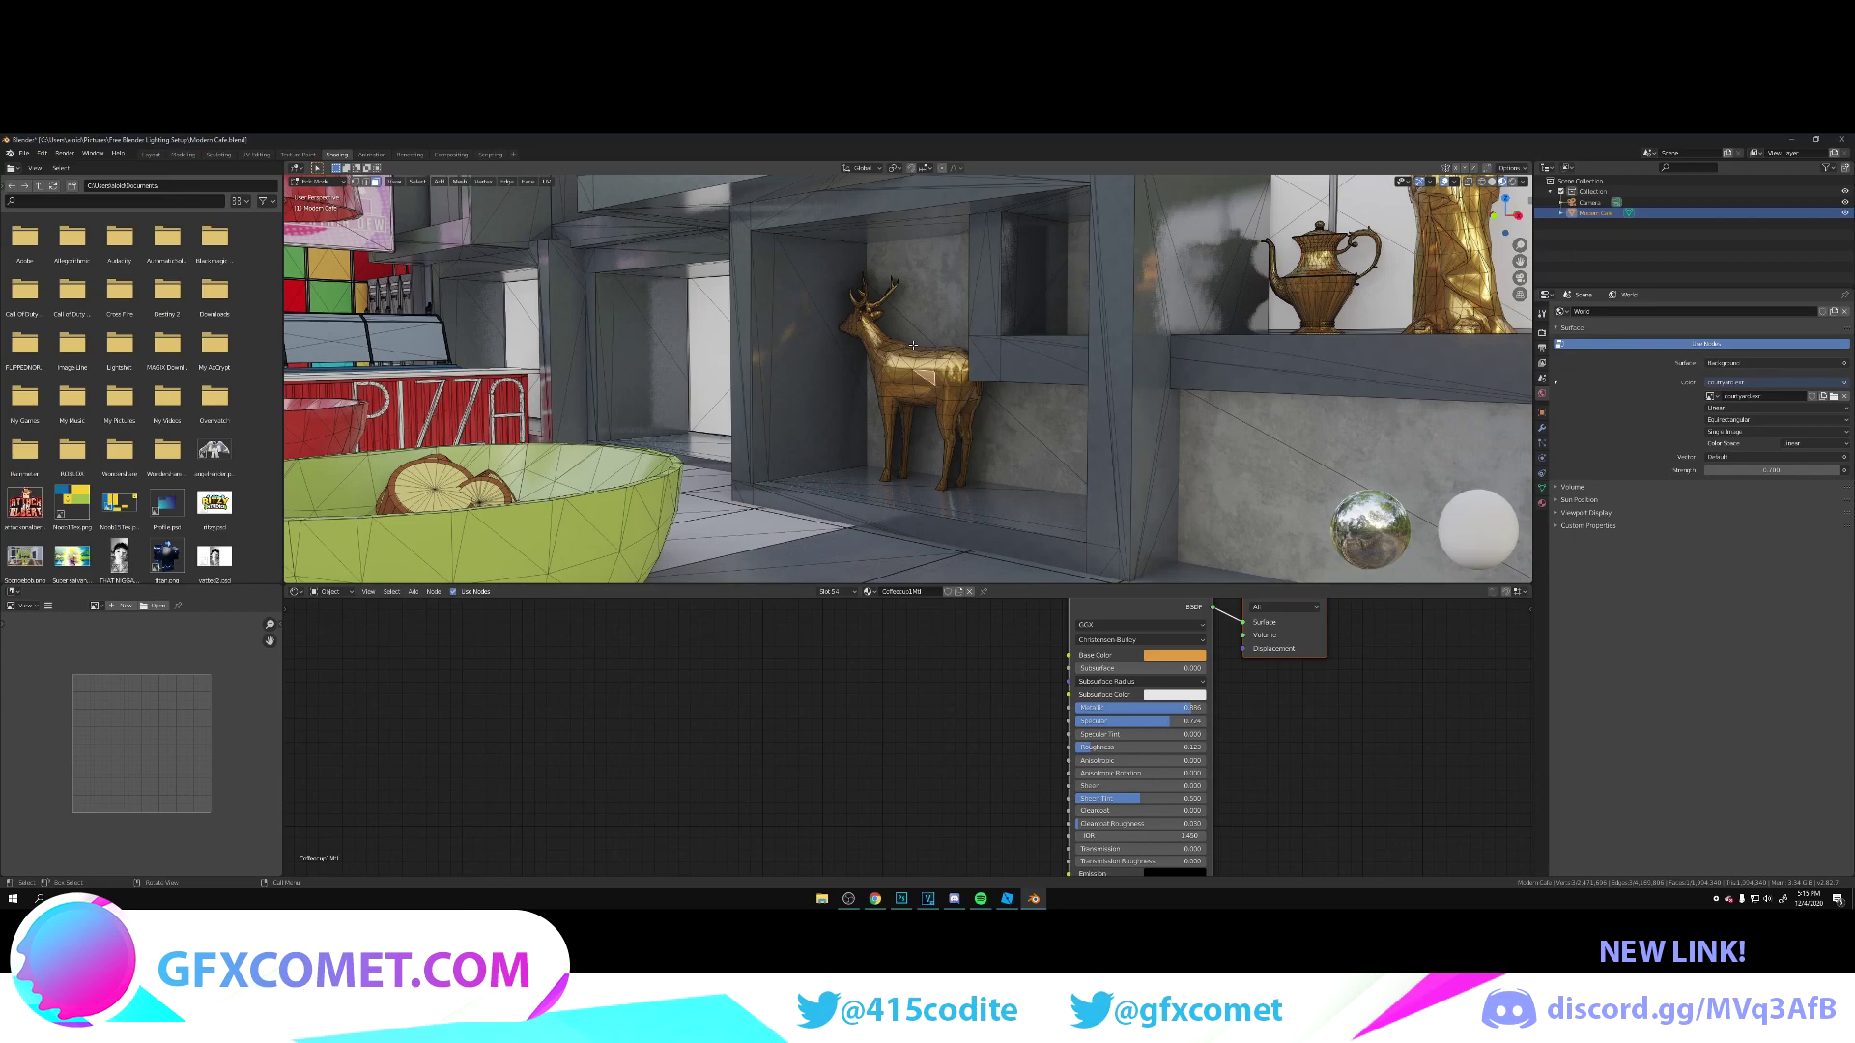
{"action": "key", "text": "Tab"}
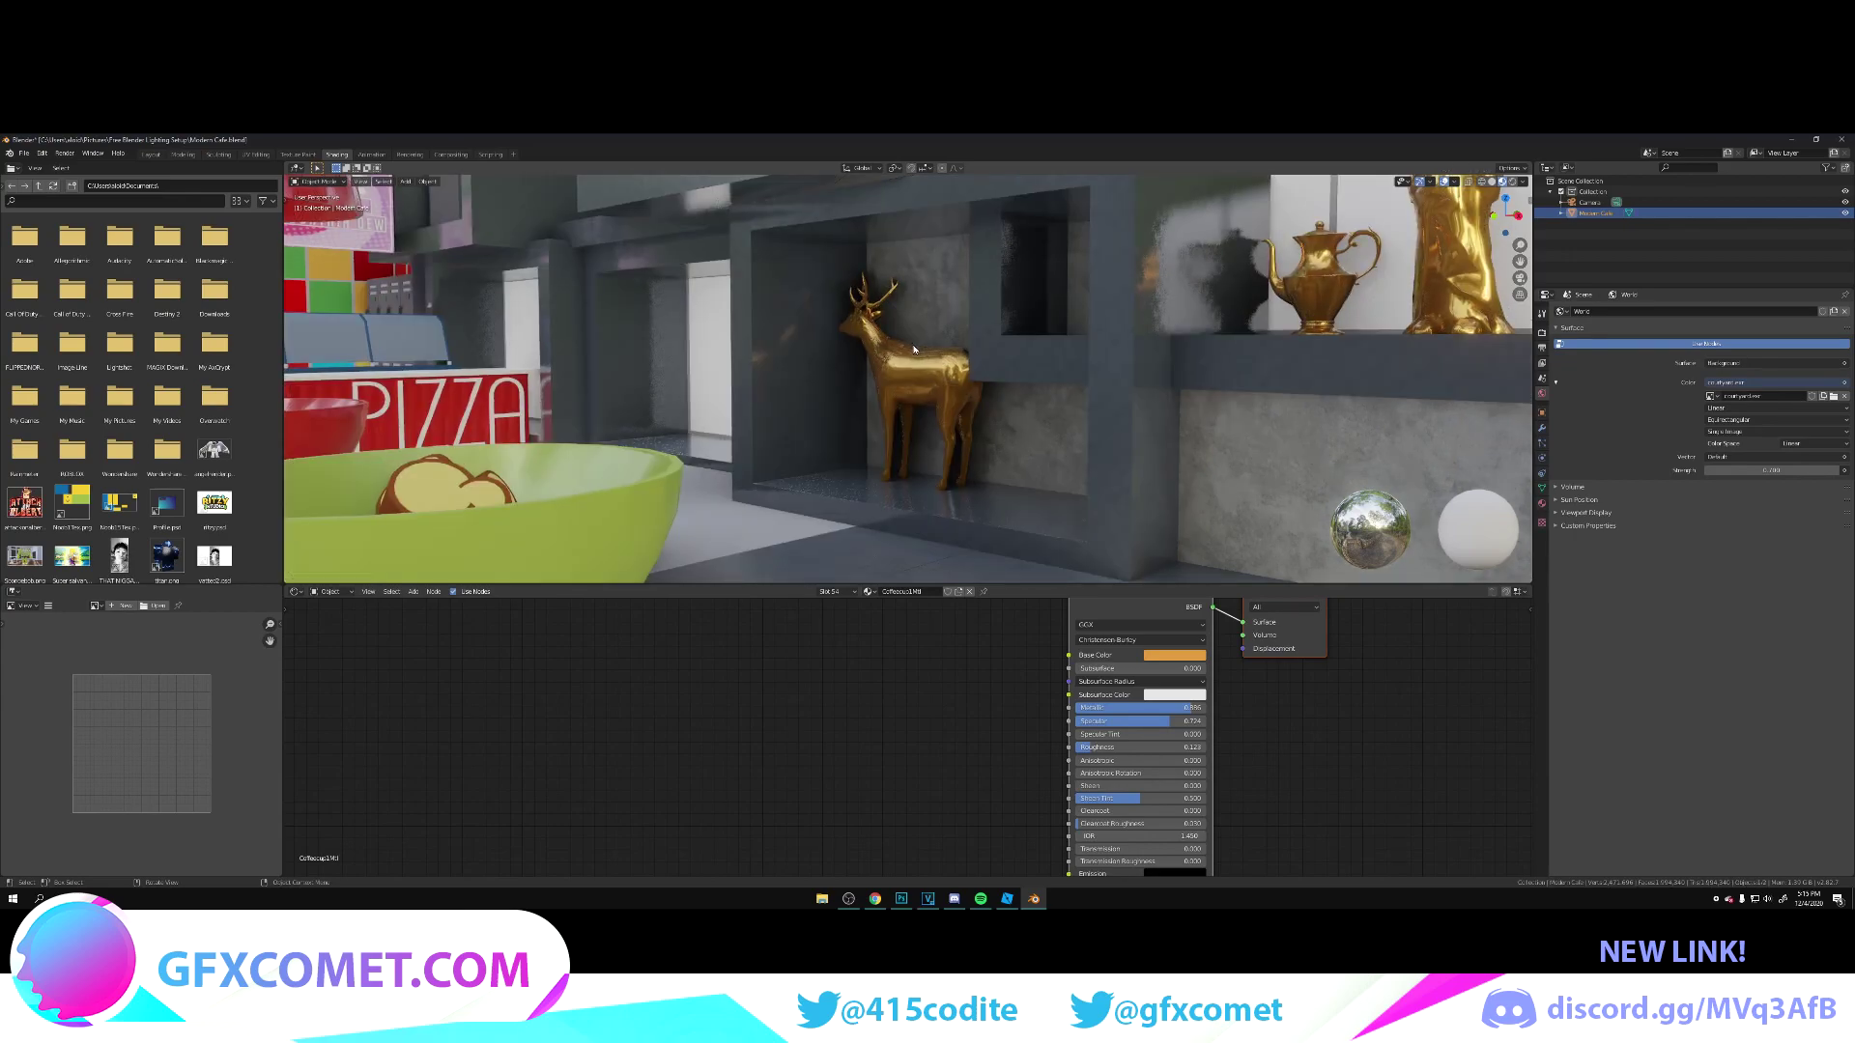
Step: Examine the gold statues and reflective shelving, the pendant lamps, and the green corrugated counter up close
{"action": "key", "text": "shift+grave"}
{"action": "key", "text": "d"}
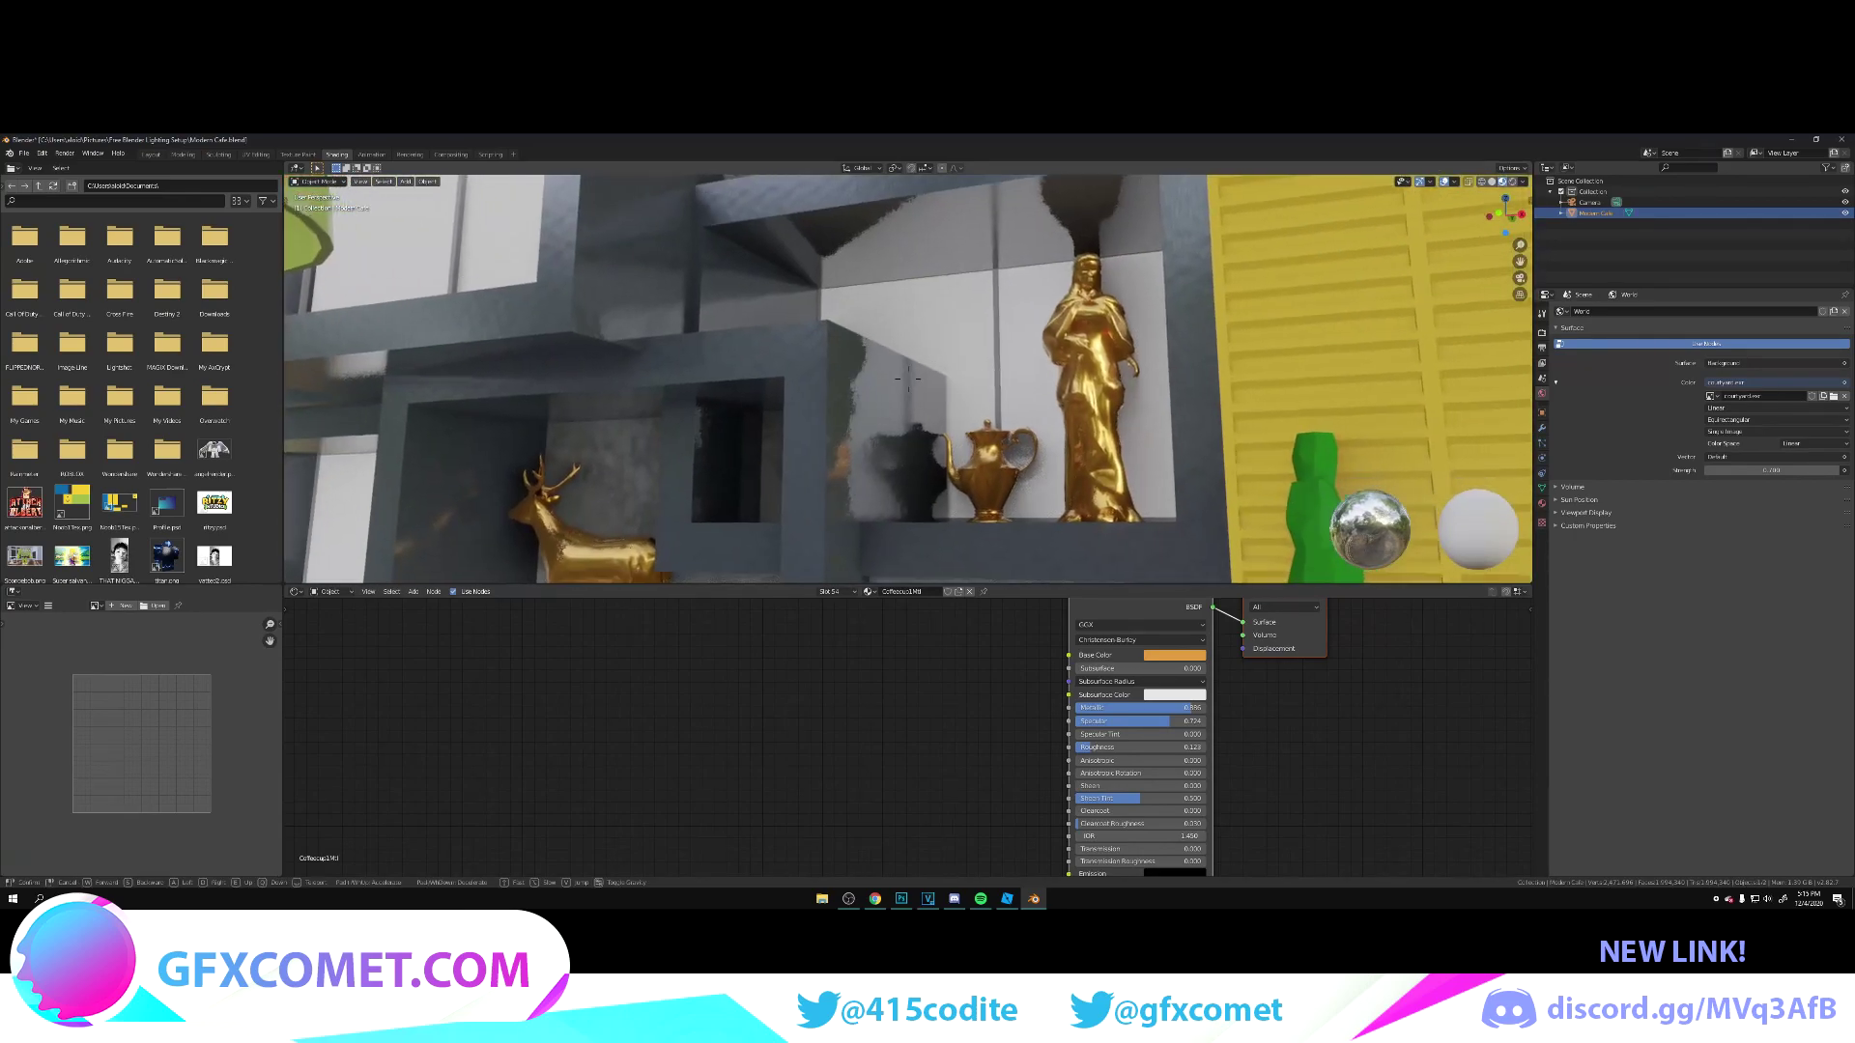
{"action": "key", "text": "s"}
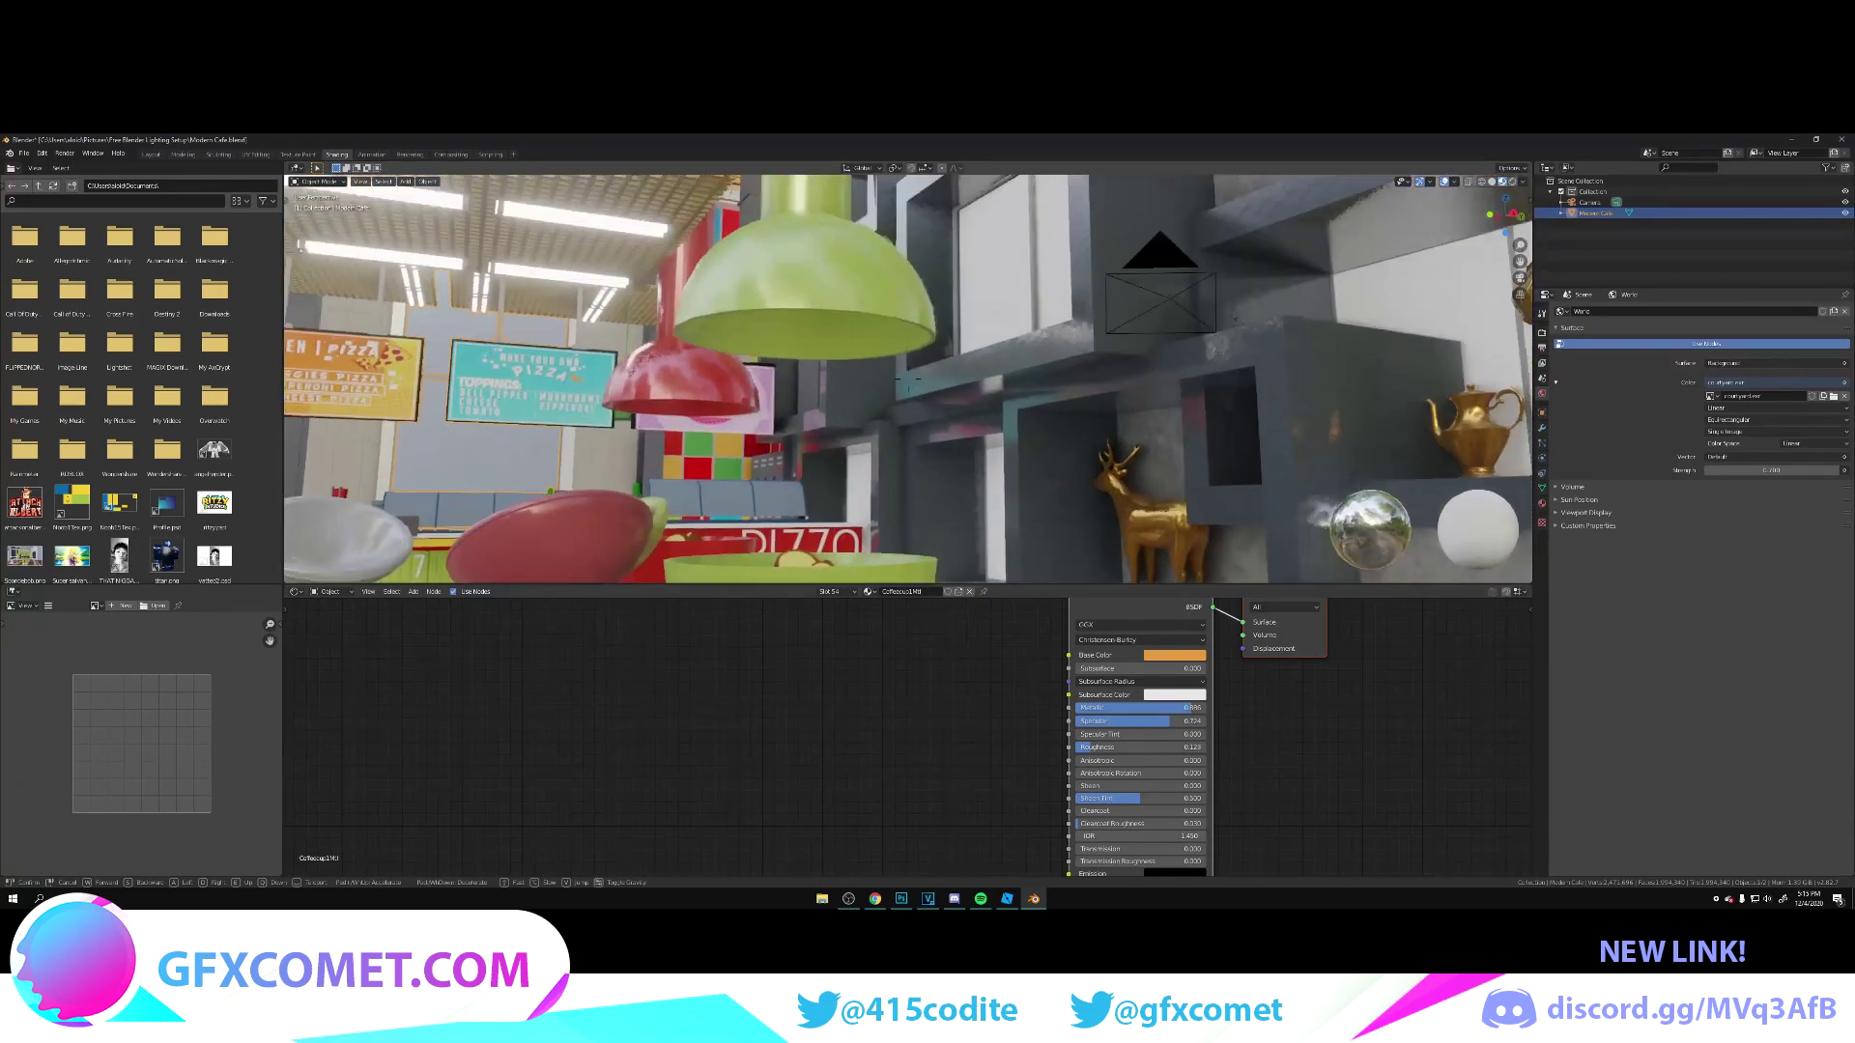
{"action": "key", "text": "w"}
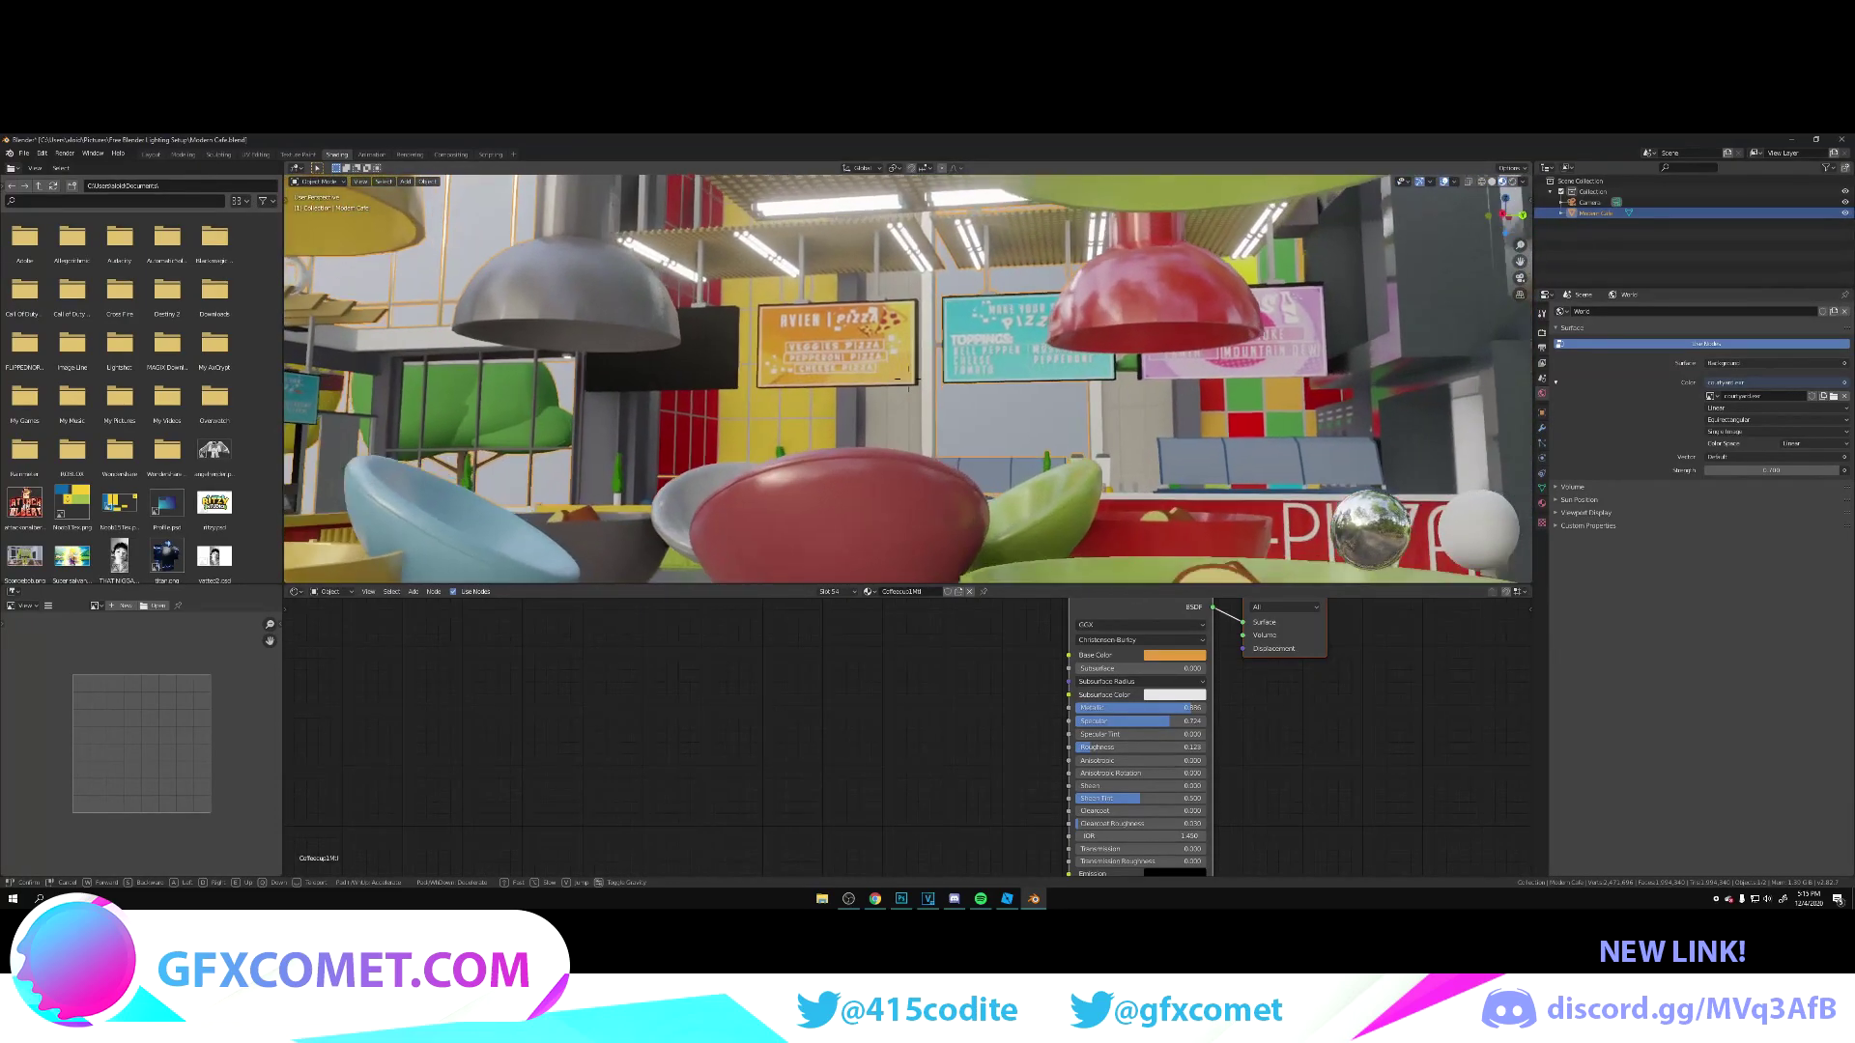
{"action": "key", "text": "w"}
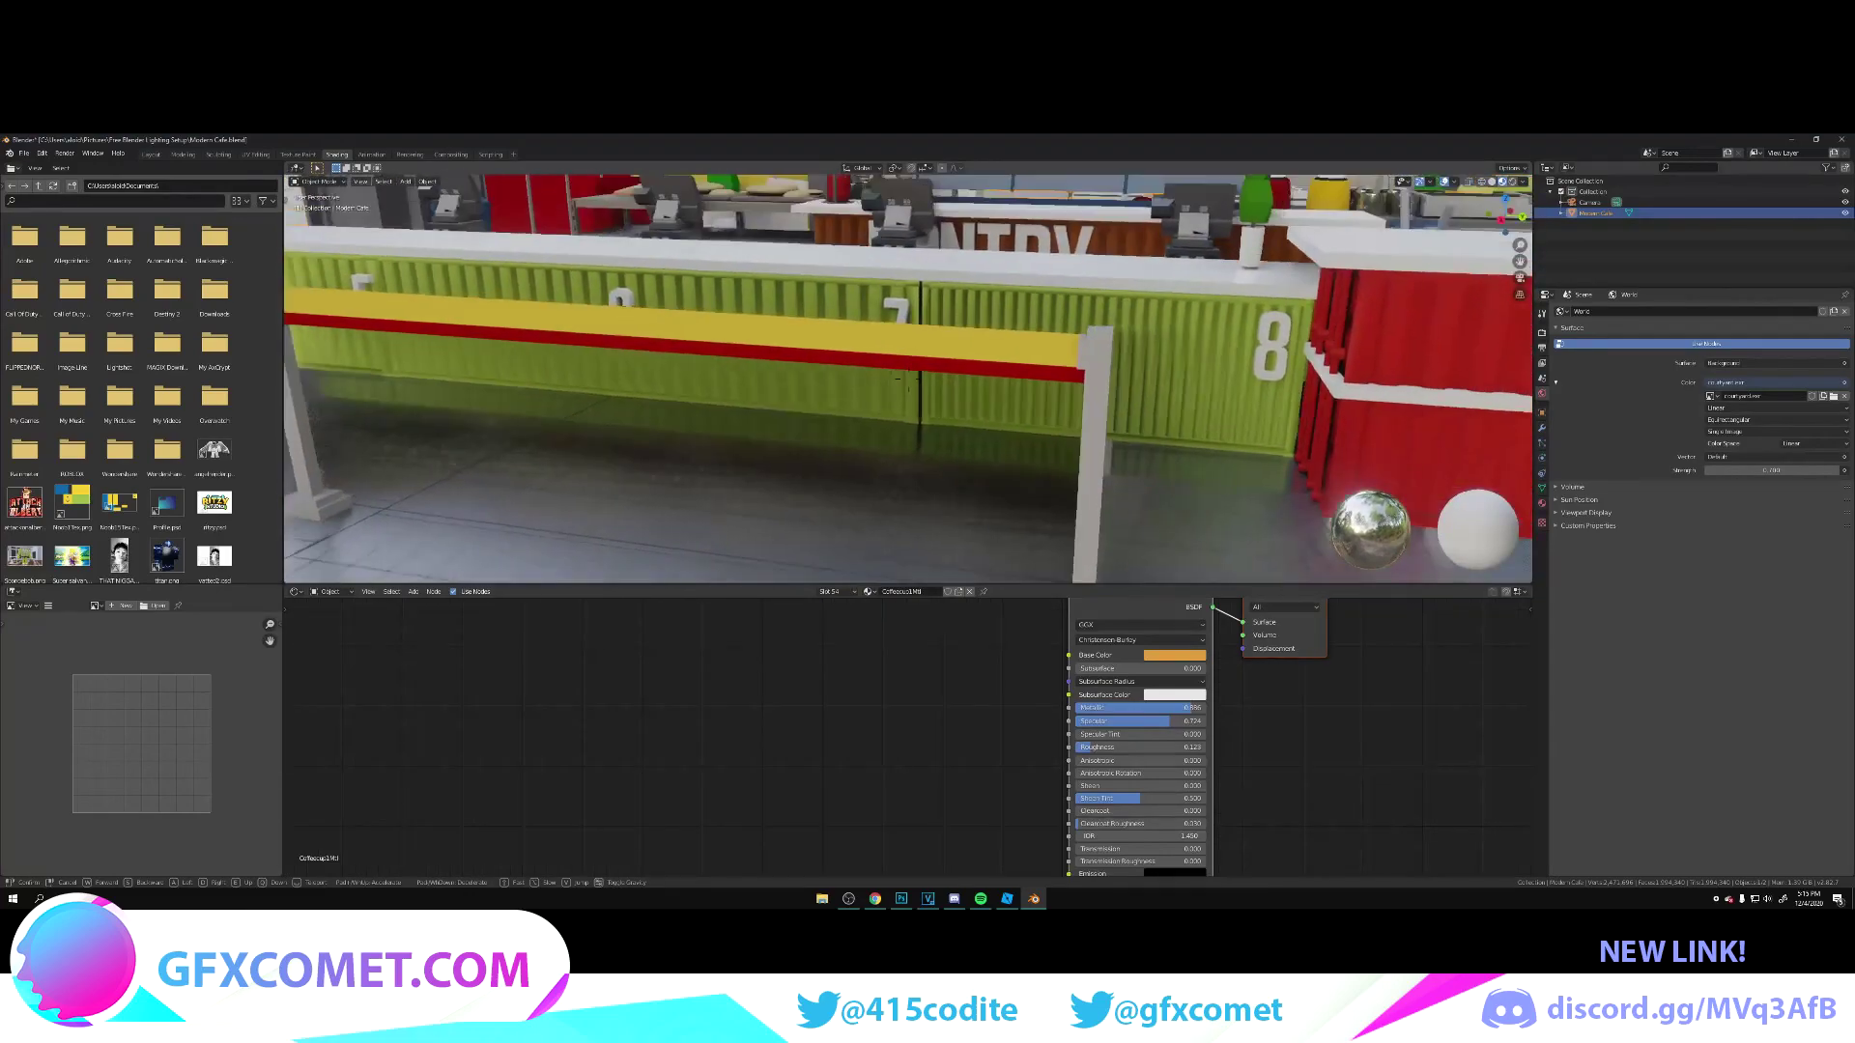
{"action": "key", "text": "s"}
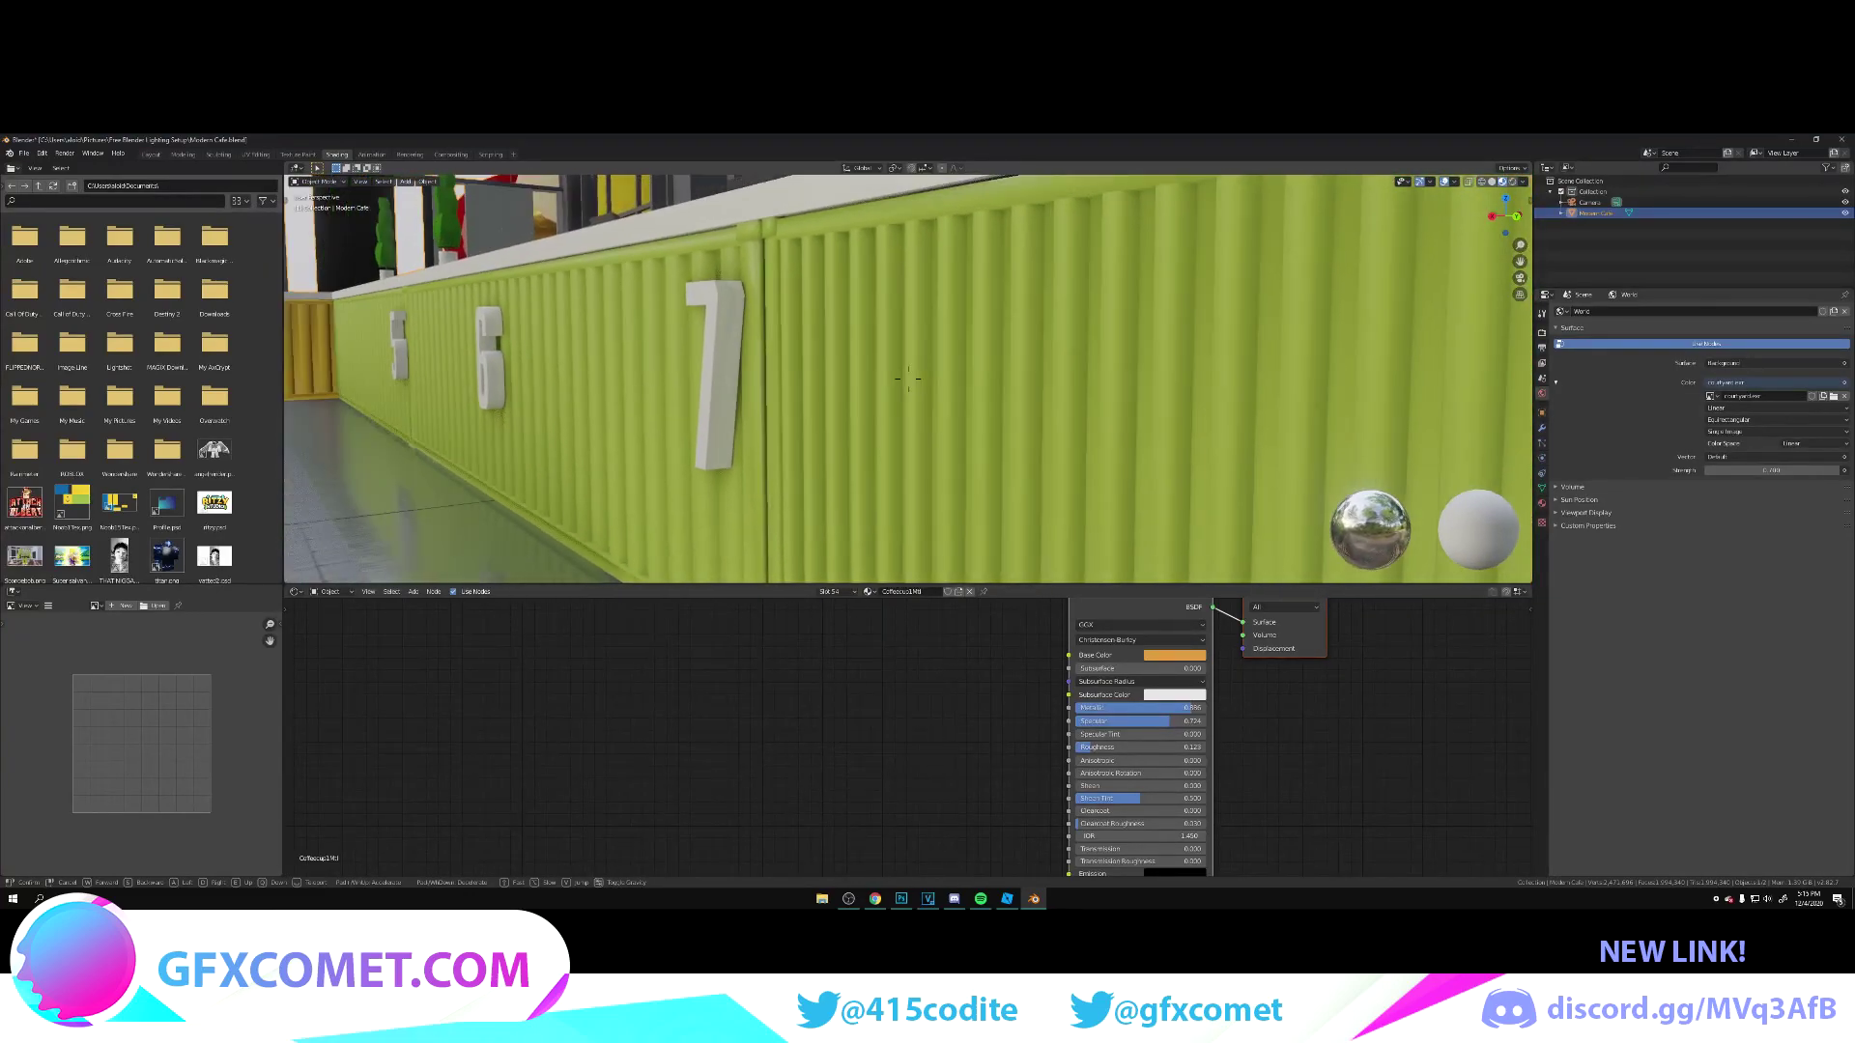
{"action": "left_click", "coordinate": [943, 382]}
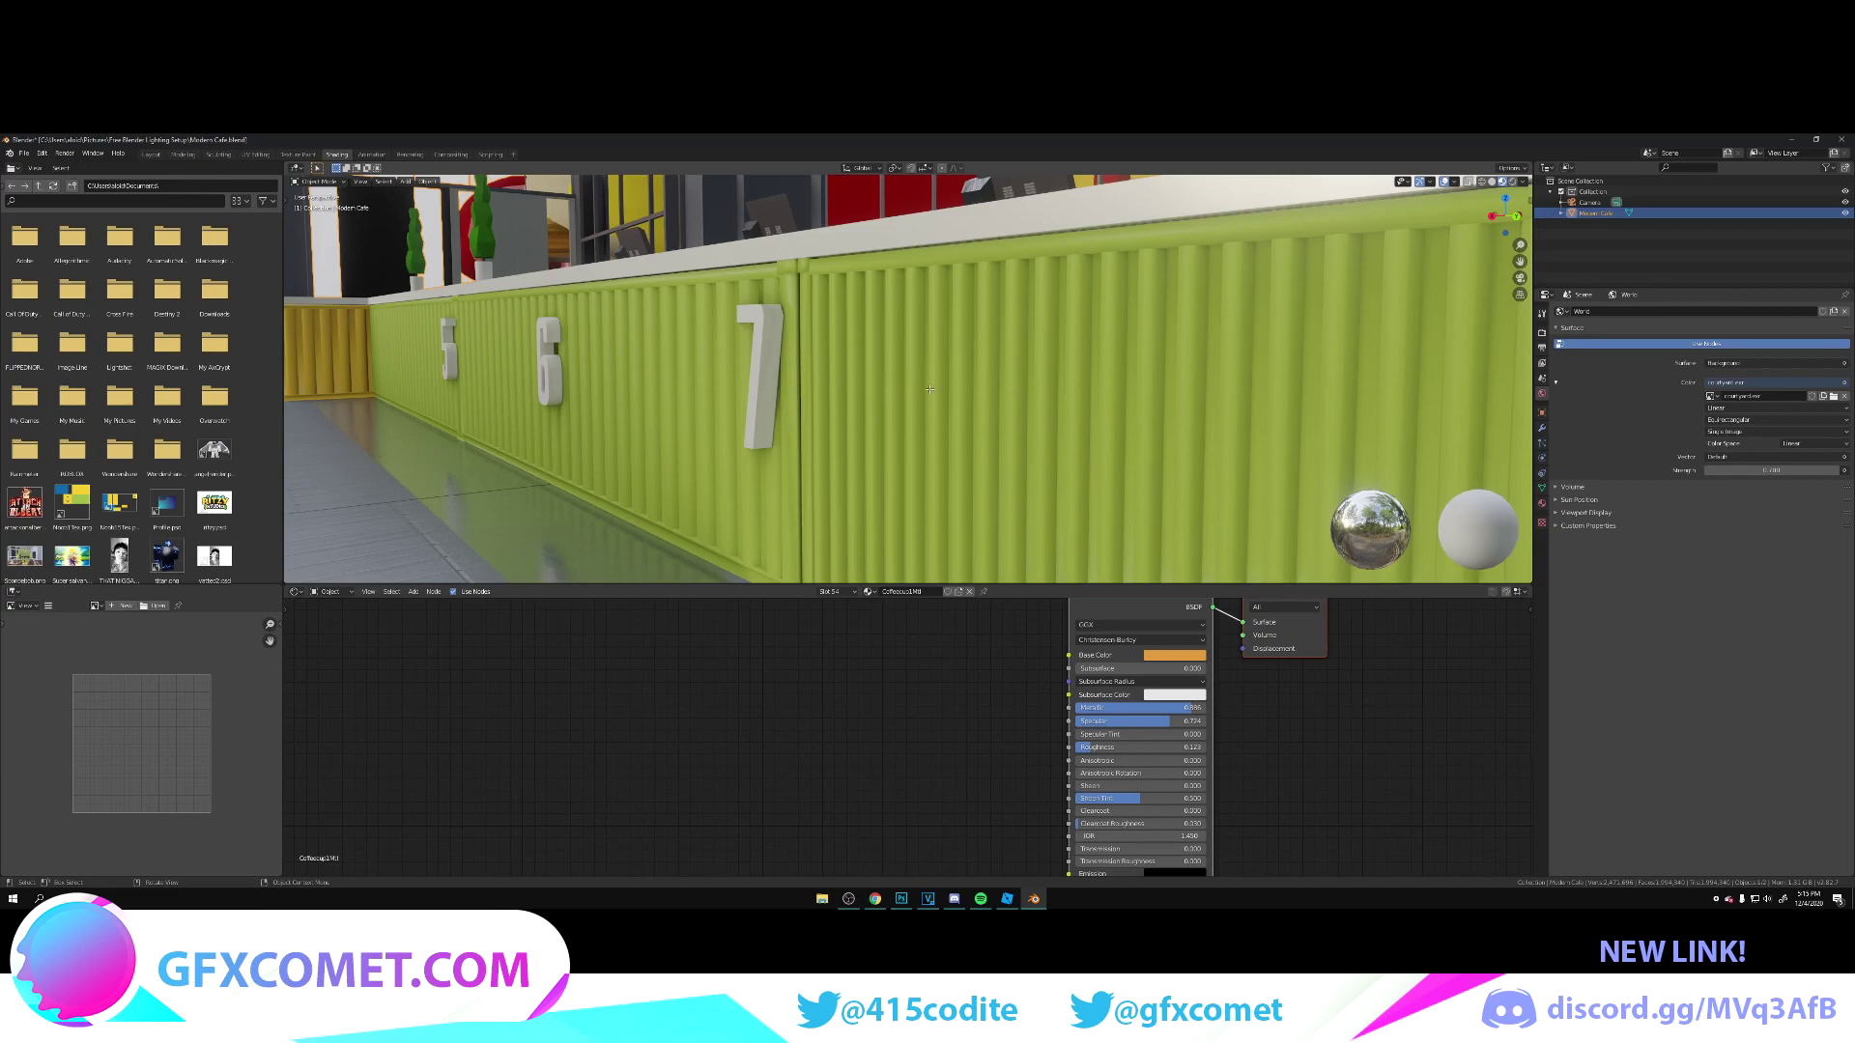
Step: Raise the Metallic of the green corrugated counter's material moderately for a slight metal sheen
{"action": "key", "text": "Tab"}
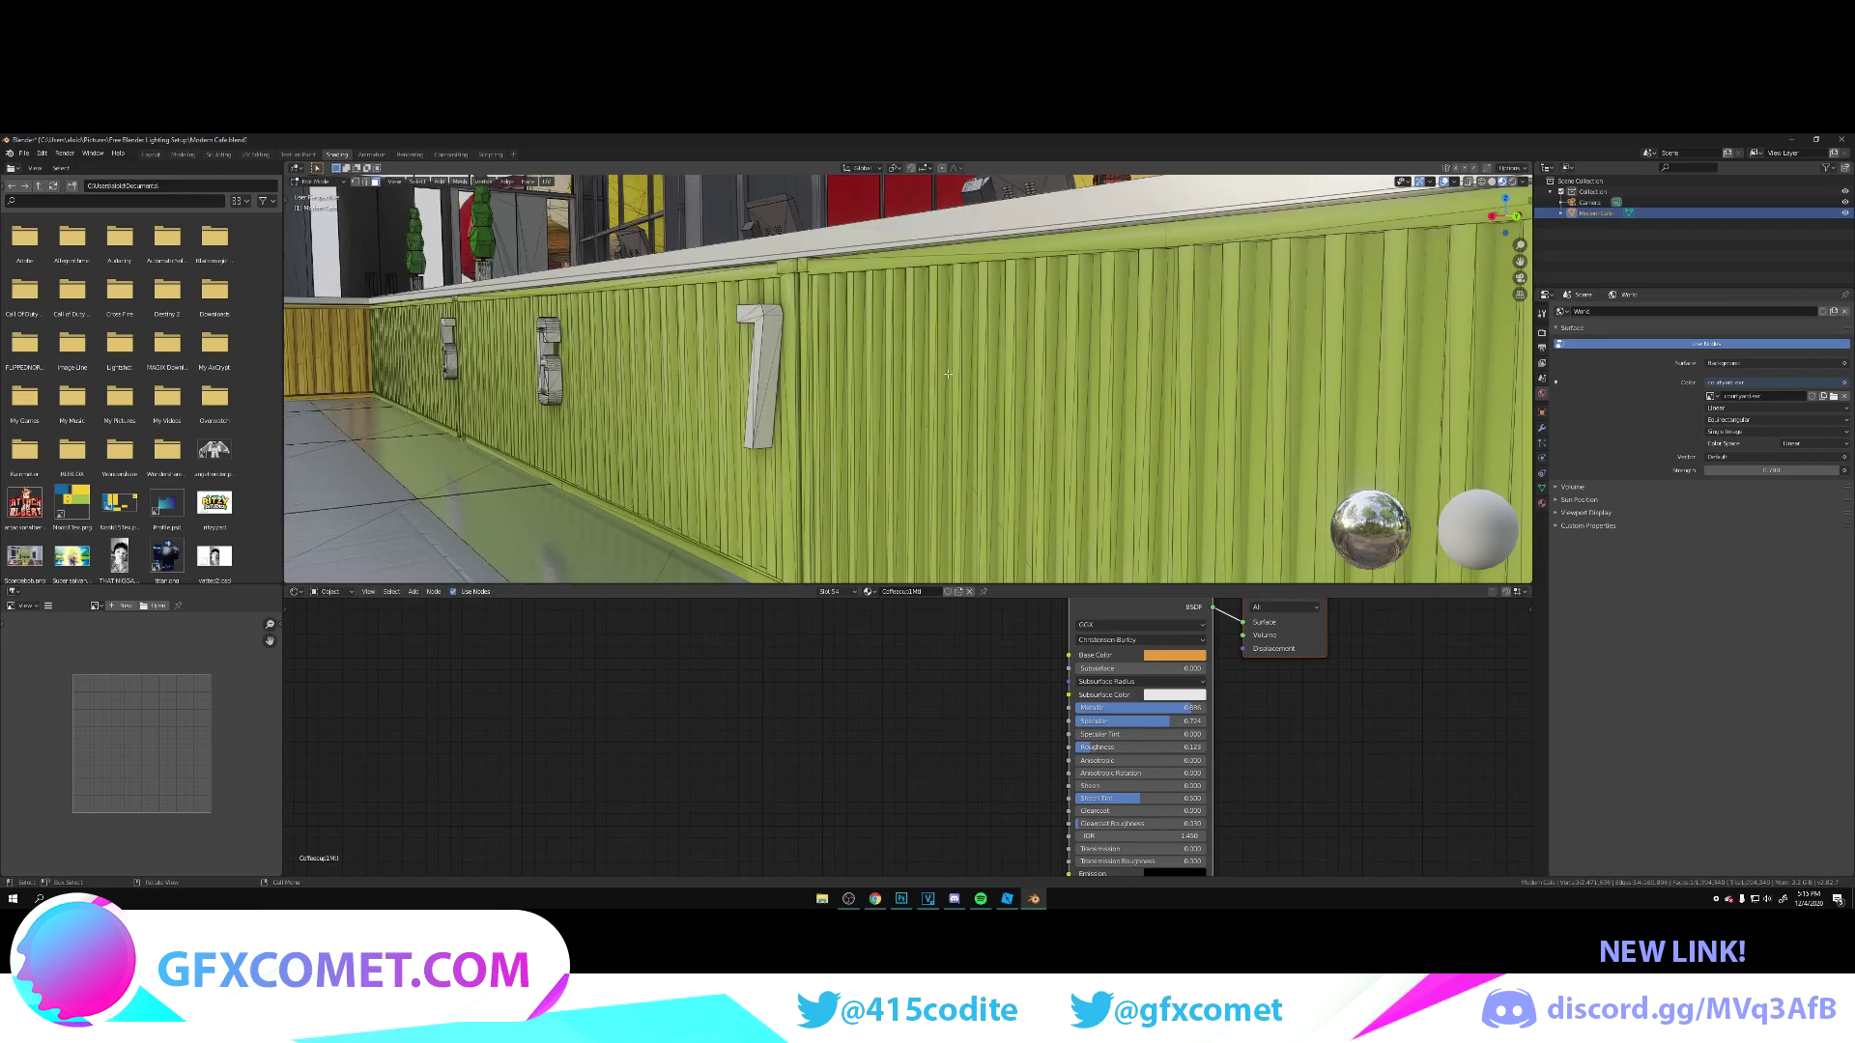
{"action": "left_click", "coordinate": [947, 374]}
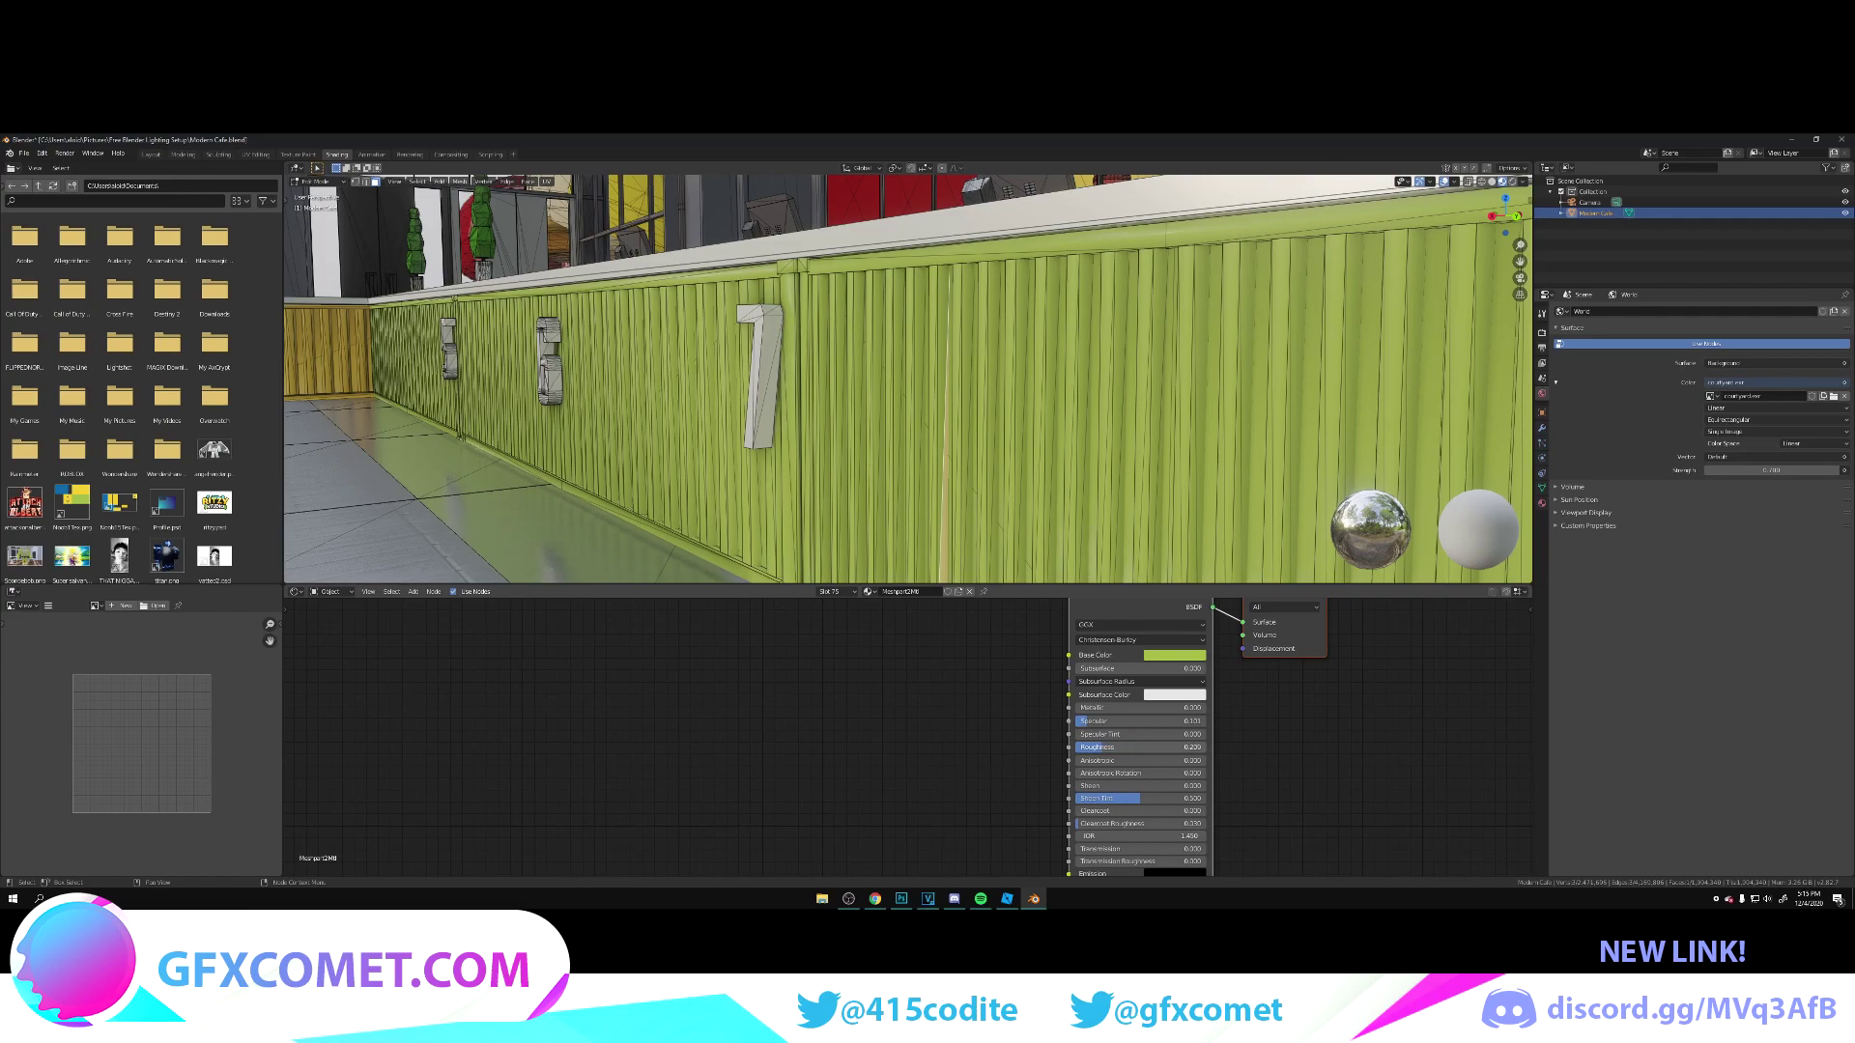
{"action": "left_click_drag", "start_coordinate": [1092, 708], "coordinate": [1198, 708]}
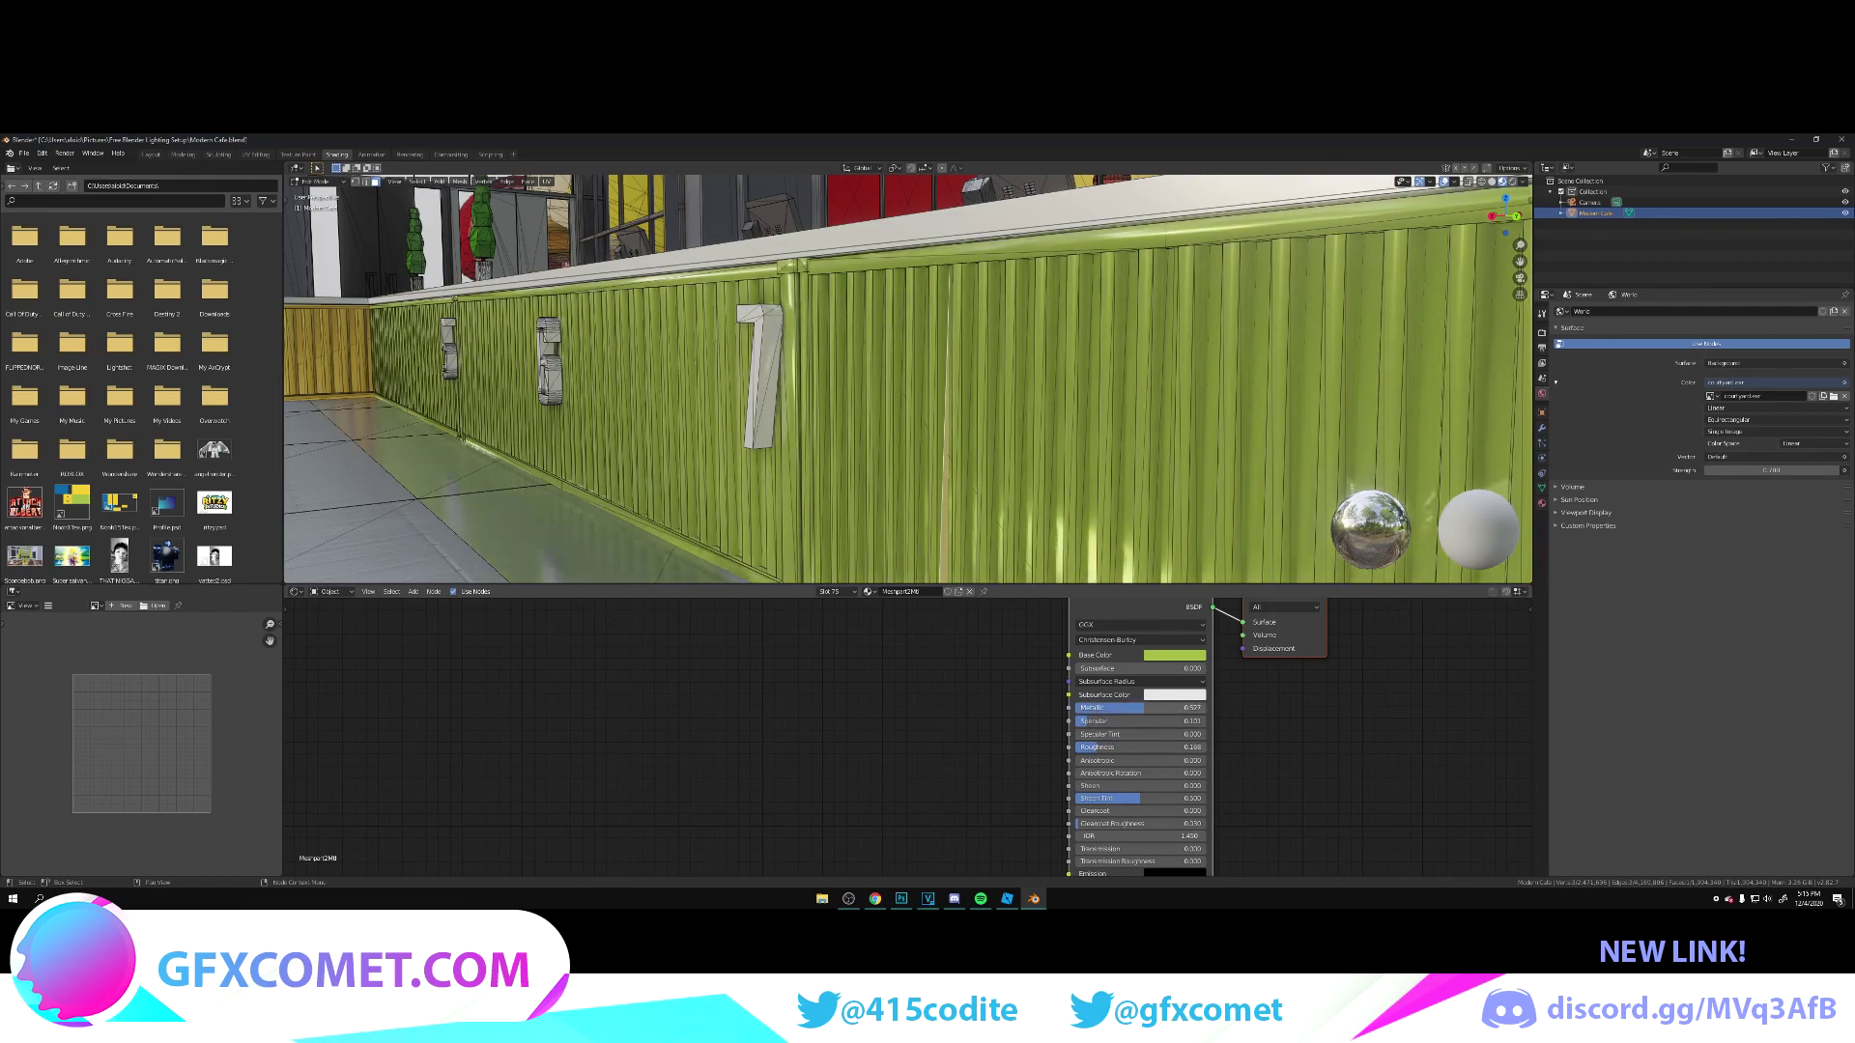
{"action": "left_click_drag", "start_coordinate": [1198, 708], "coordinate": [1132, 708]}
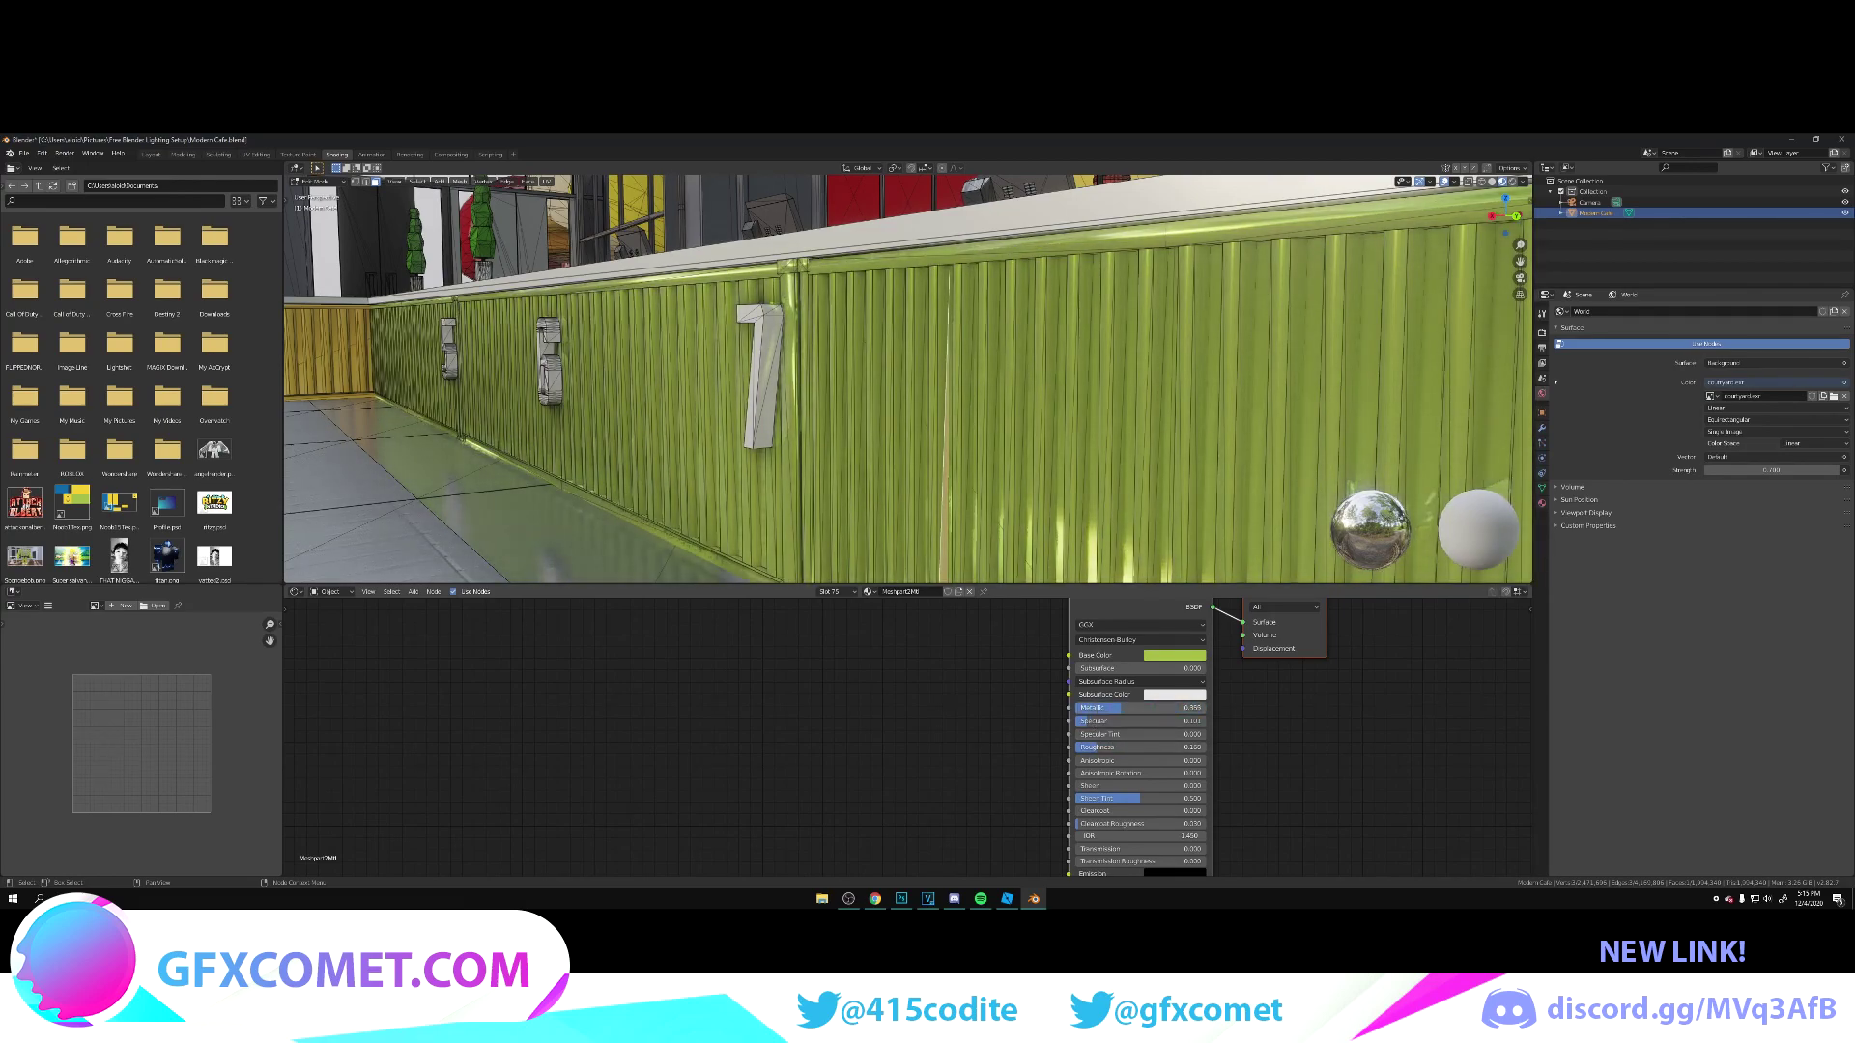
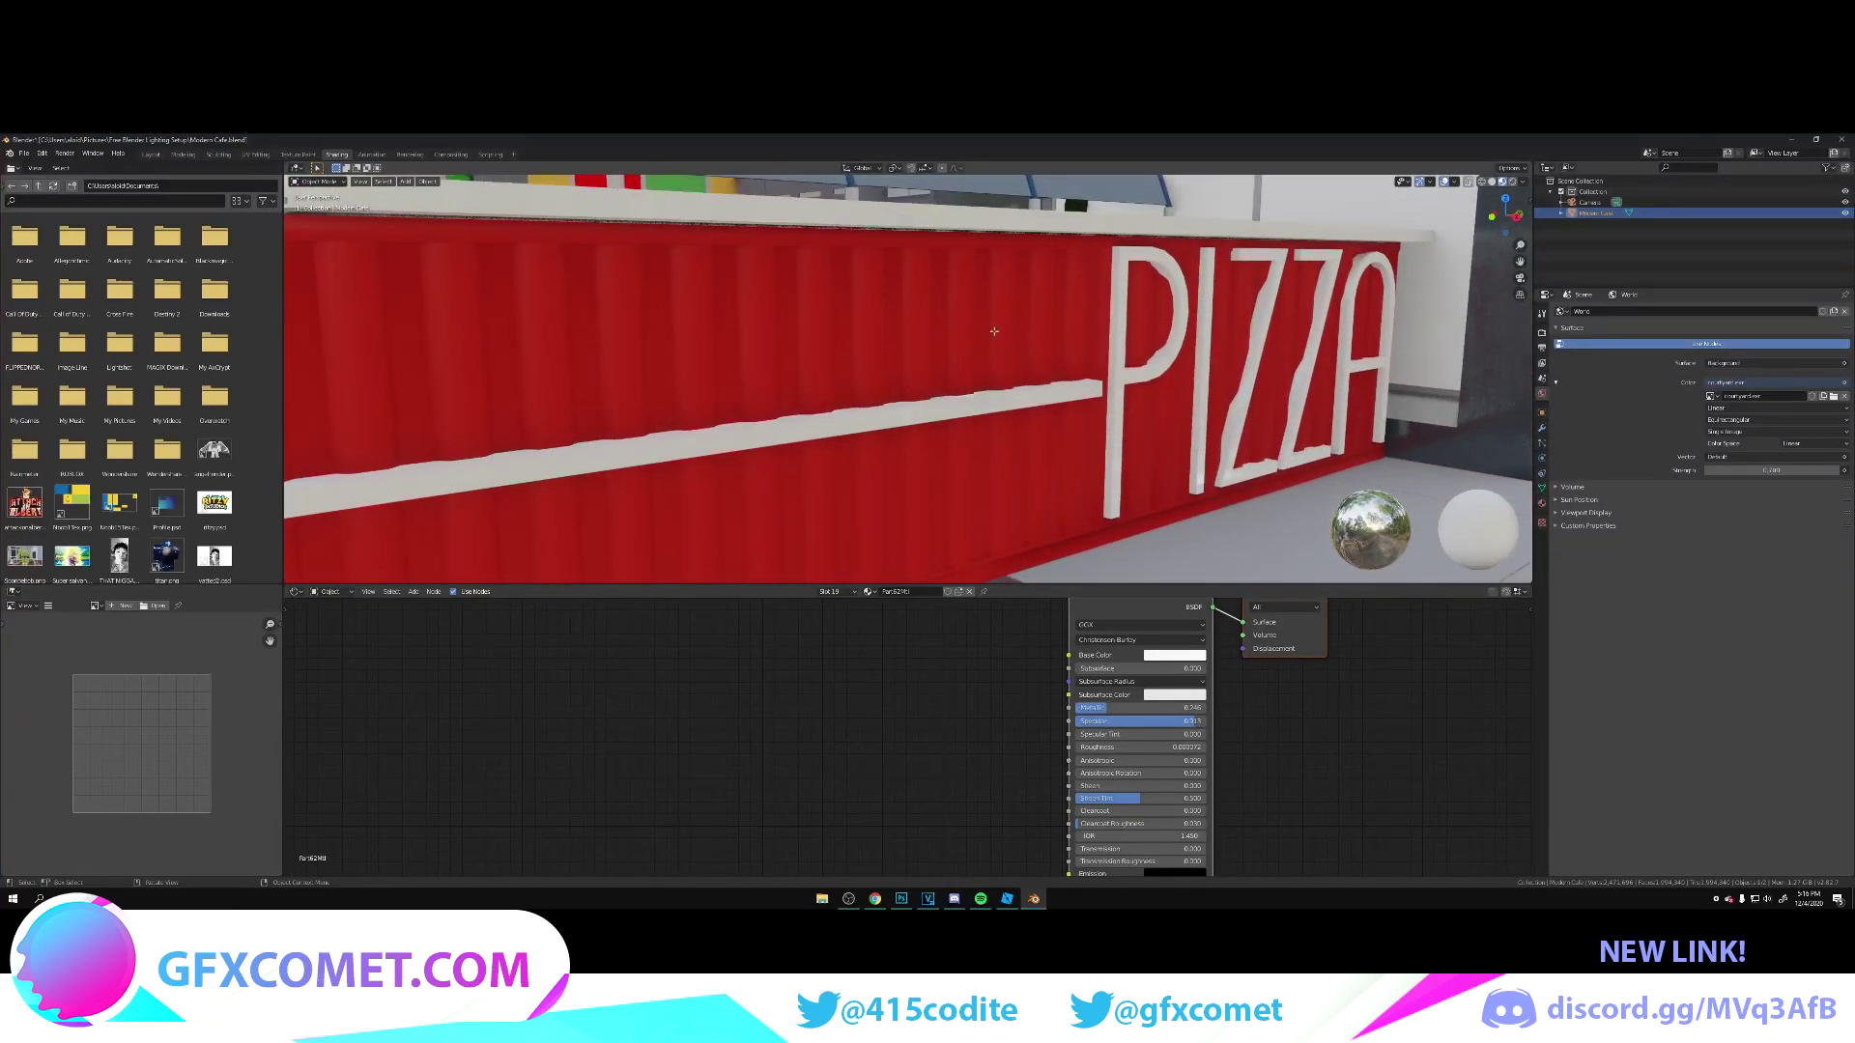
Step: Select a panel of the red pizza counter, hide the viewport overlays, and switch the viewport to rendered shading
{"action": "key", "text": "Tab"}
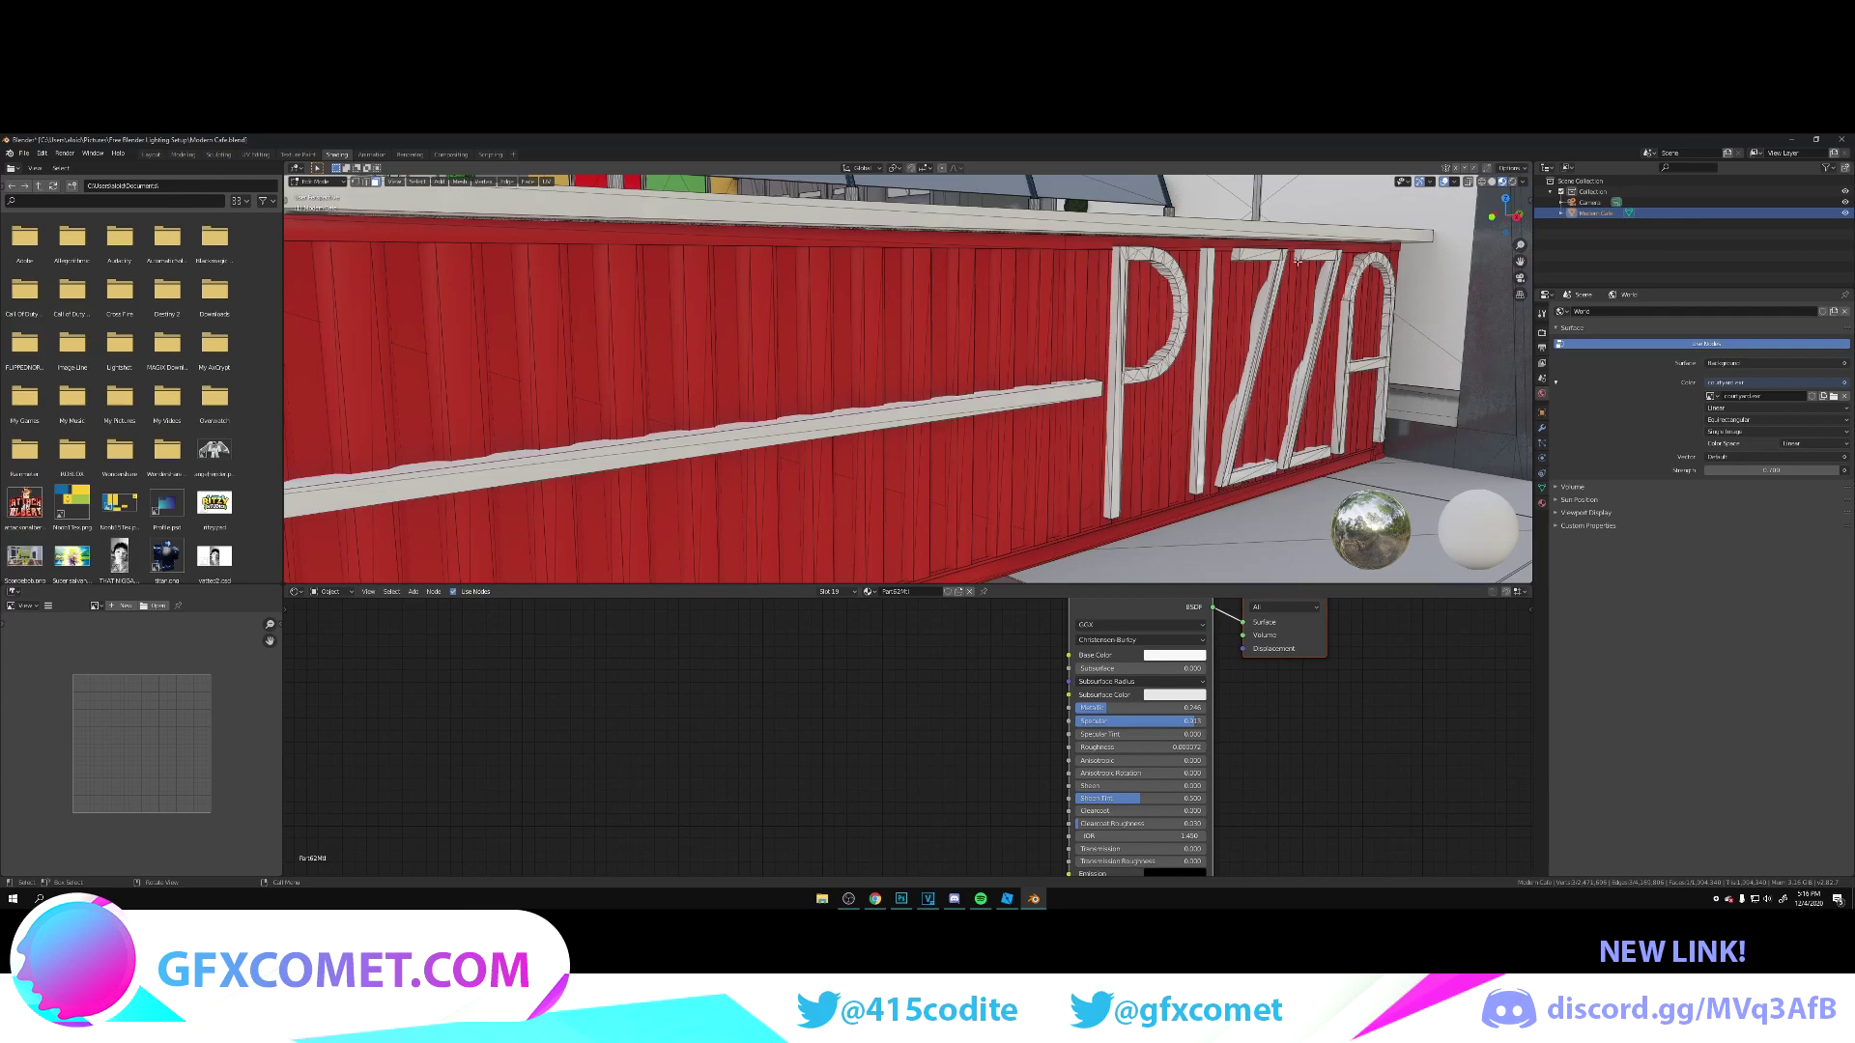
{"action": "left_click", "coordinate": [965, 318]}
{"action": "left_click", "coordinate": [1524, 182]}
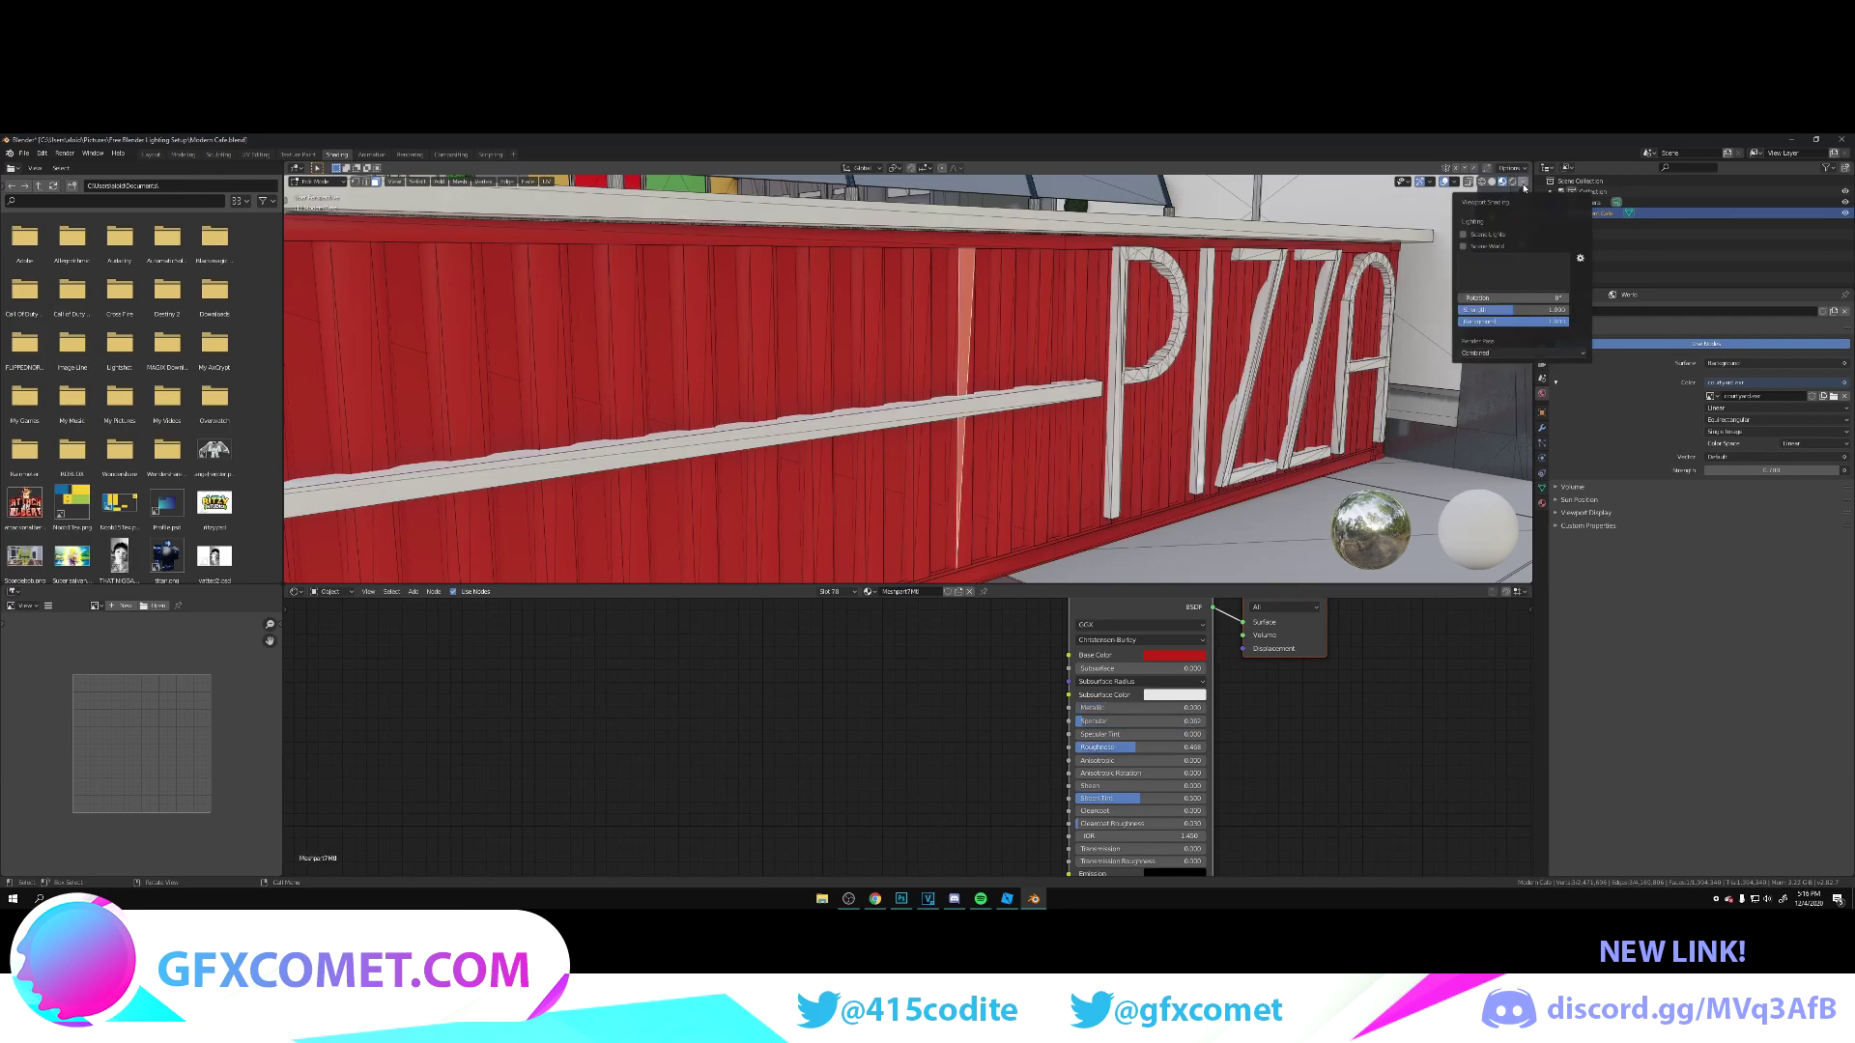
{"action": "left_click", "coordinate": [1523, 183]}
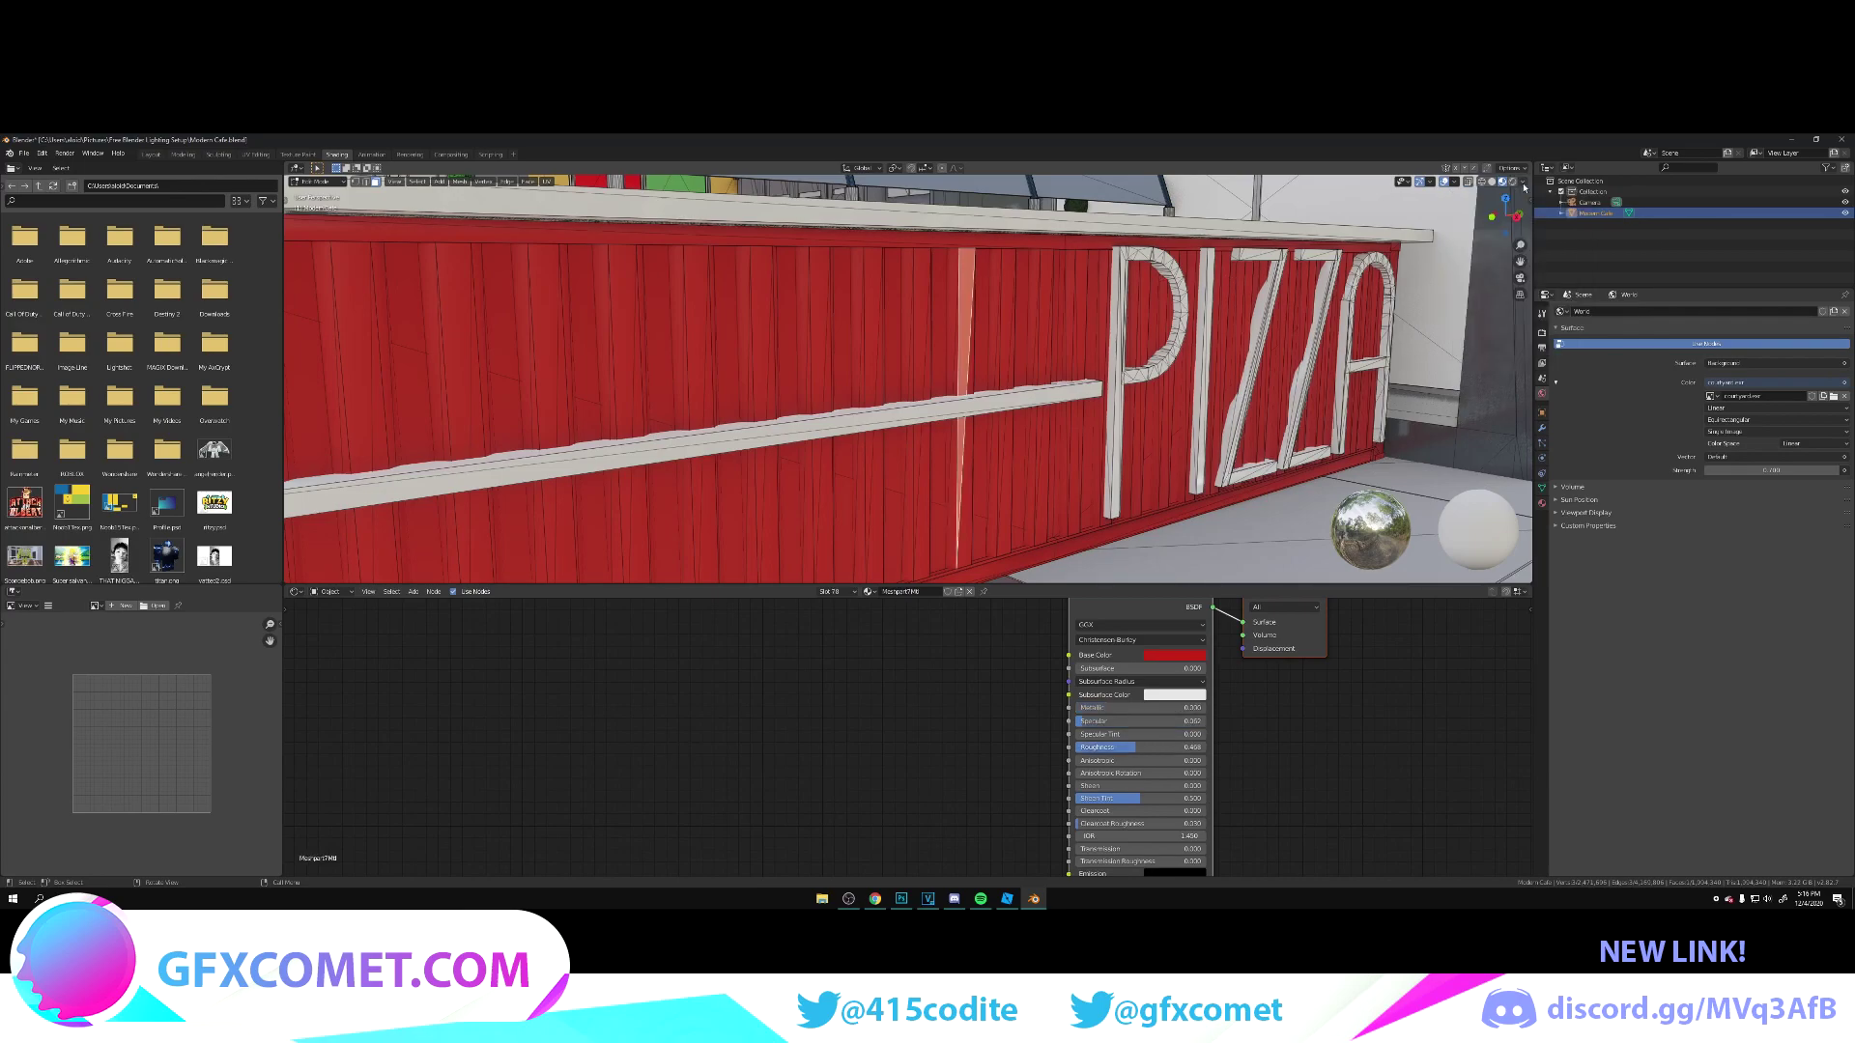
{"action": "left_click", "coordinate": [1420, 183]}
{"action": "left_click", "coordinate": [1444, 182]}
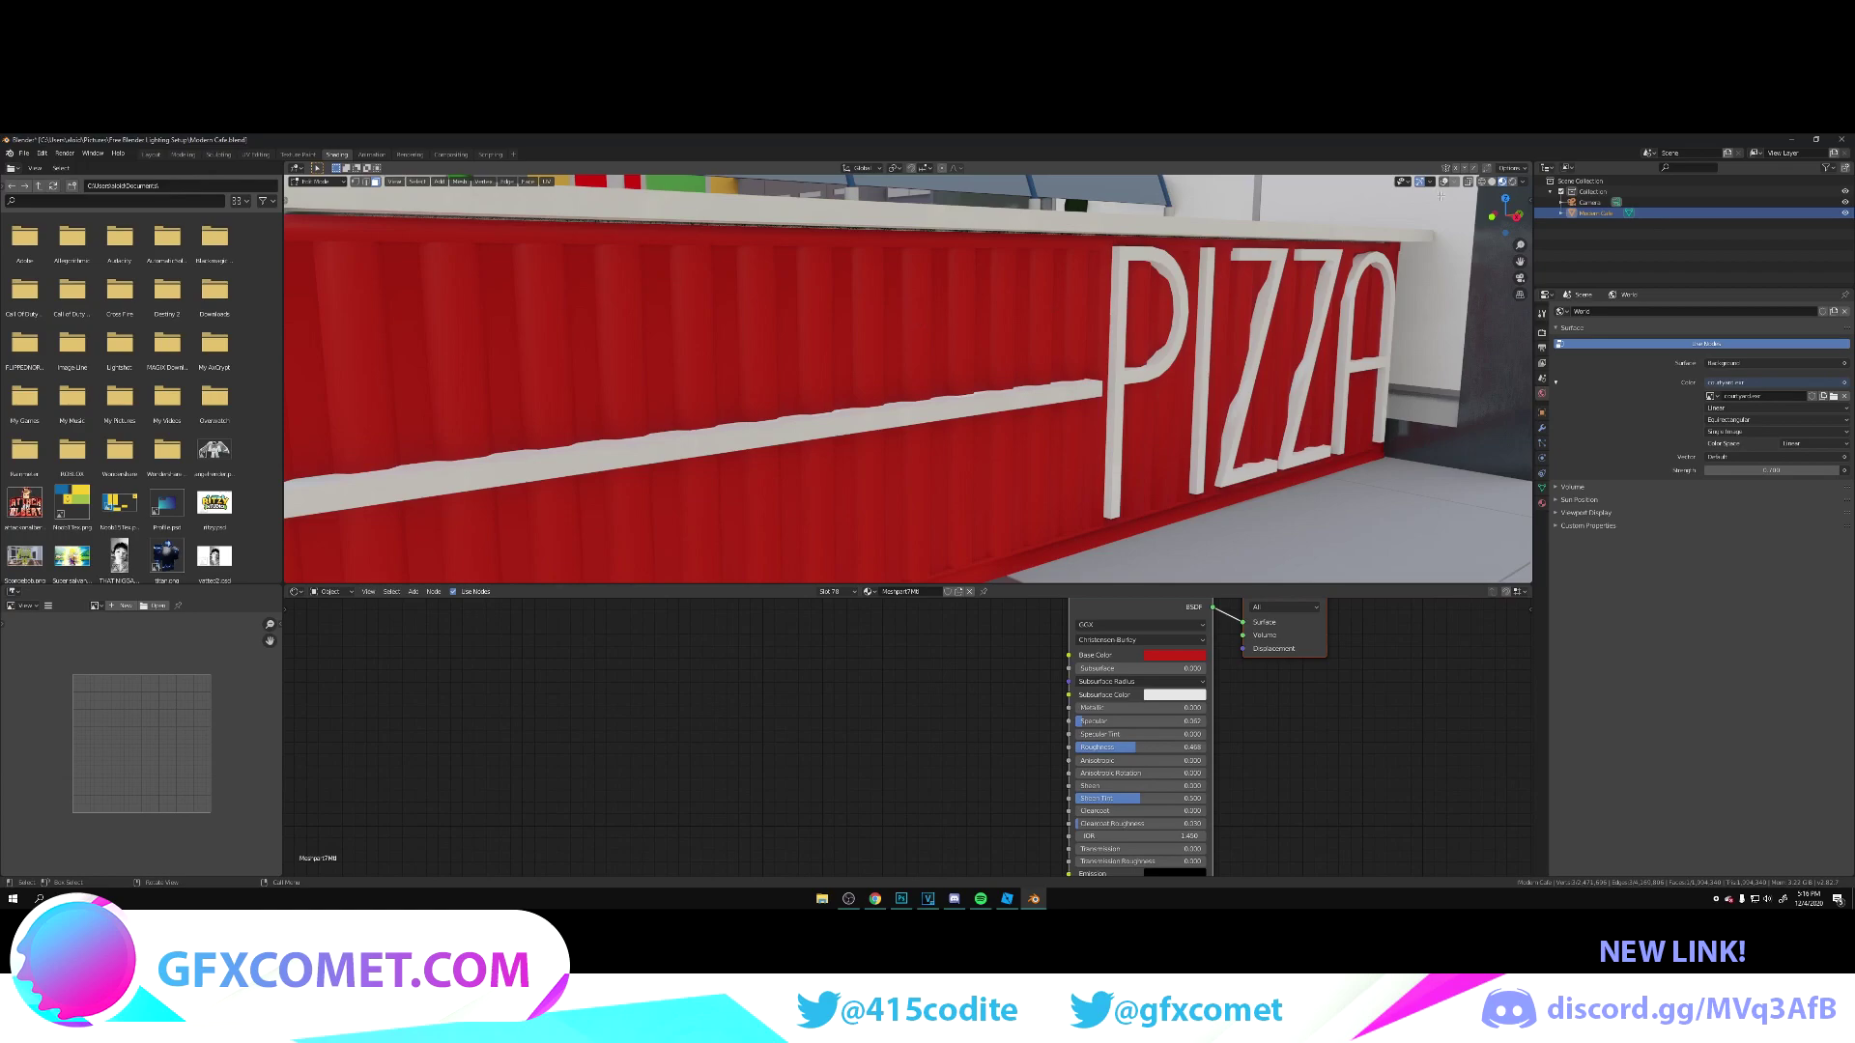
{"action": "left_click", "coordinate": [1480, 182]}
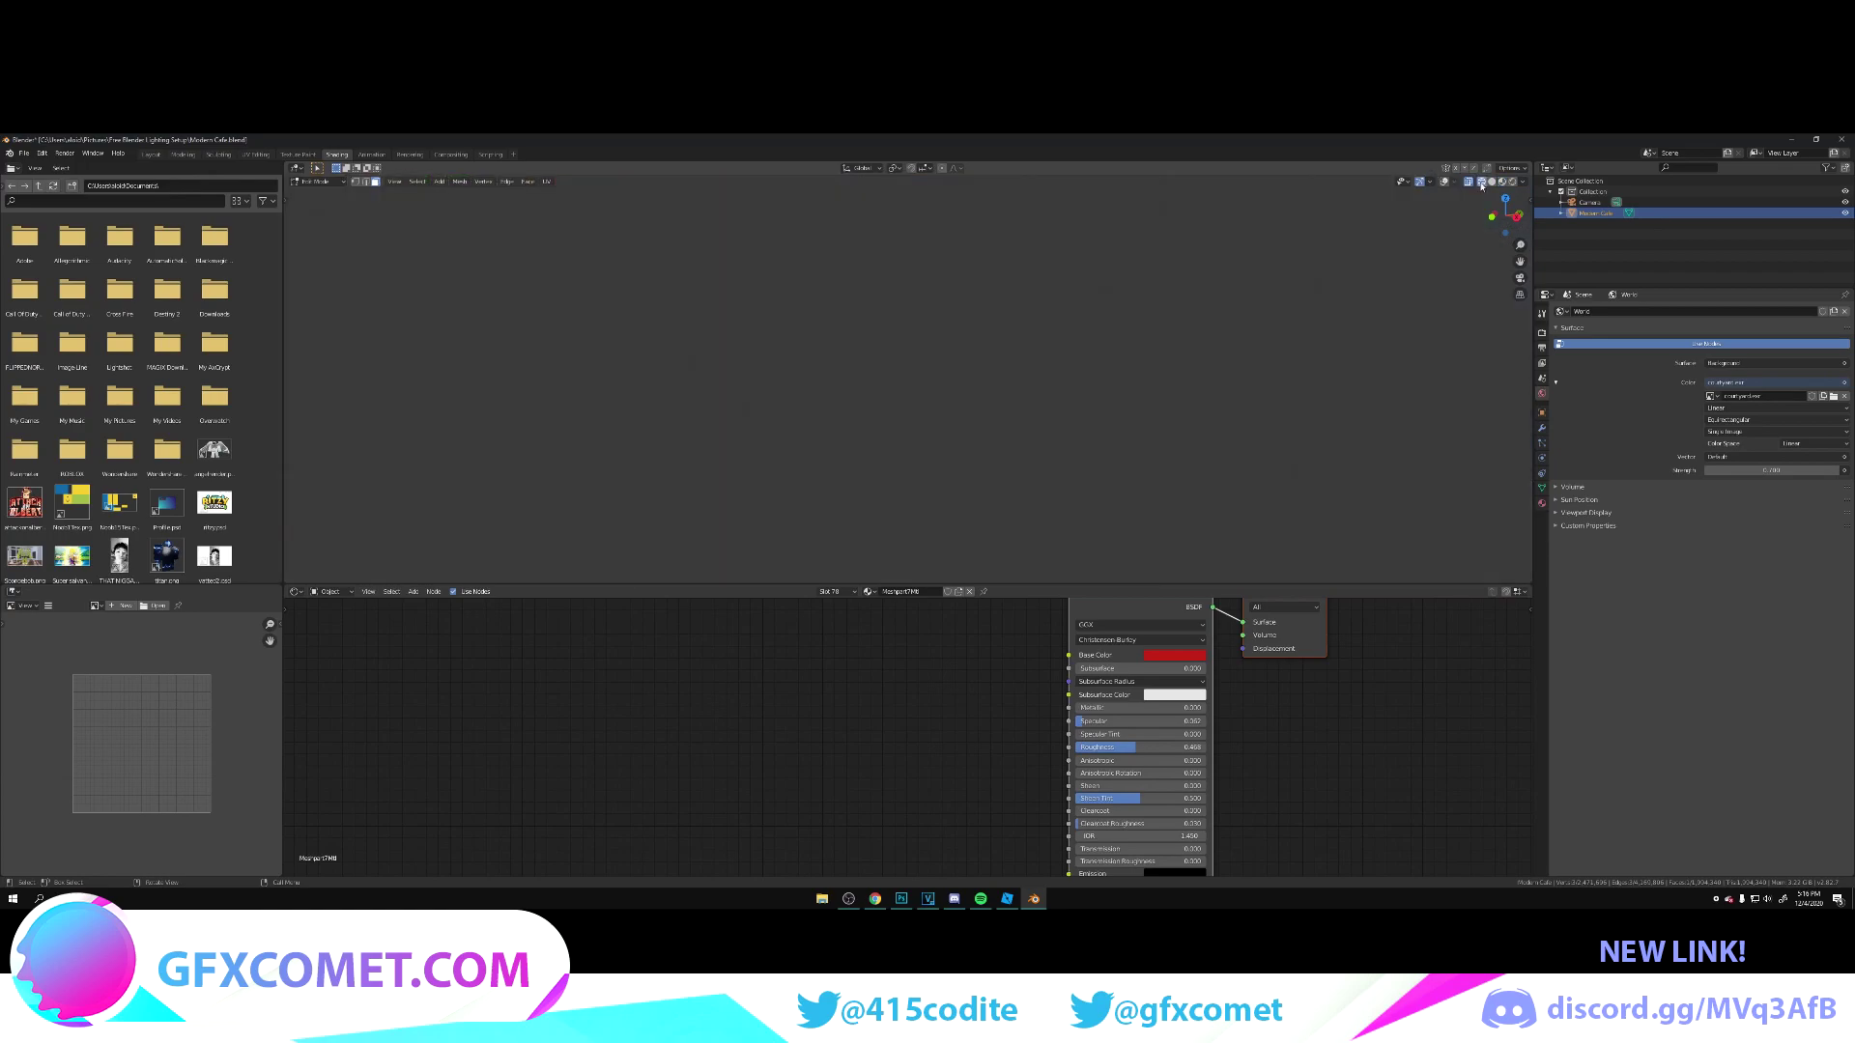
{"action": "left_click", "coordinate": [1492, 183]}
{"action": "left_click", "coordinate": [1514, 183]}
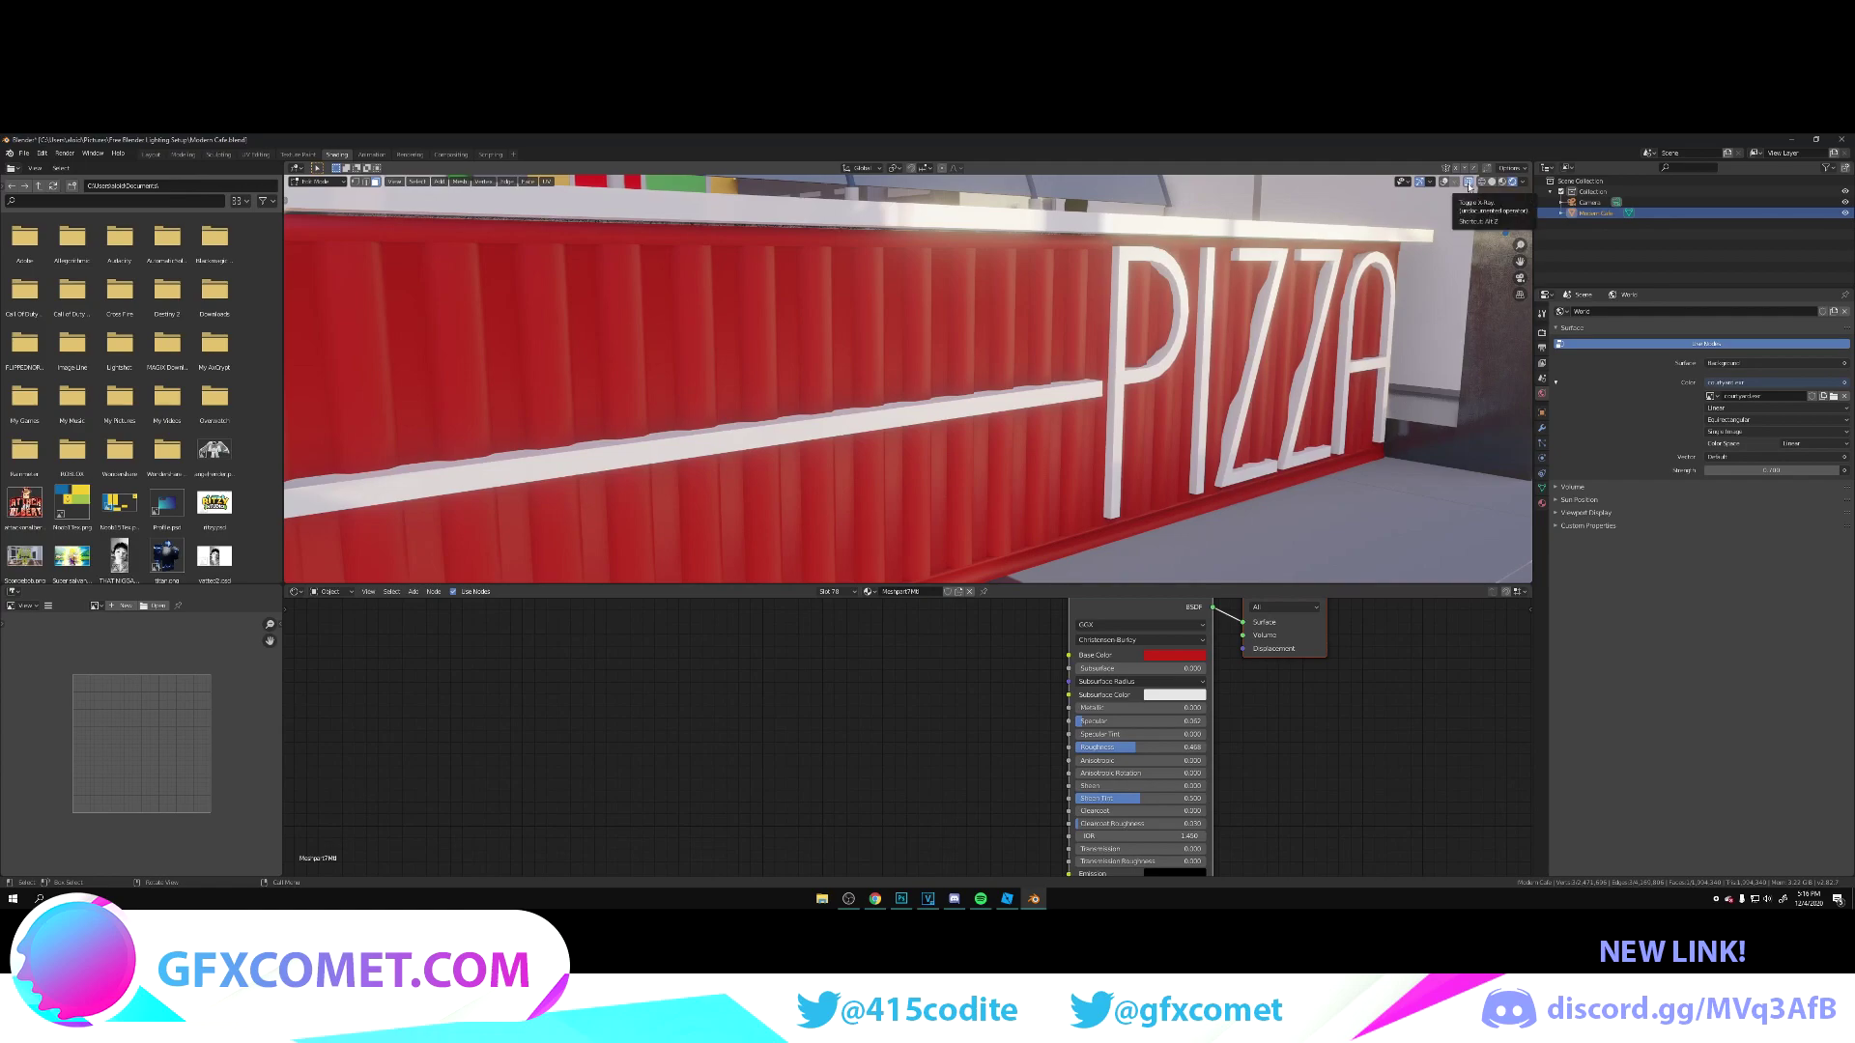
Step: Raise the red pizza counter material's Metallic and Specular and lower its Roughness
{"action": "left_click", "coordinate": [1444, 182]}
{"action": "left_click", "coordinate": [1444, 183]}
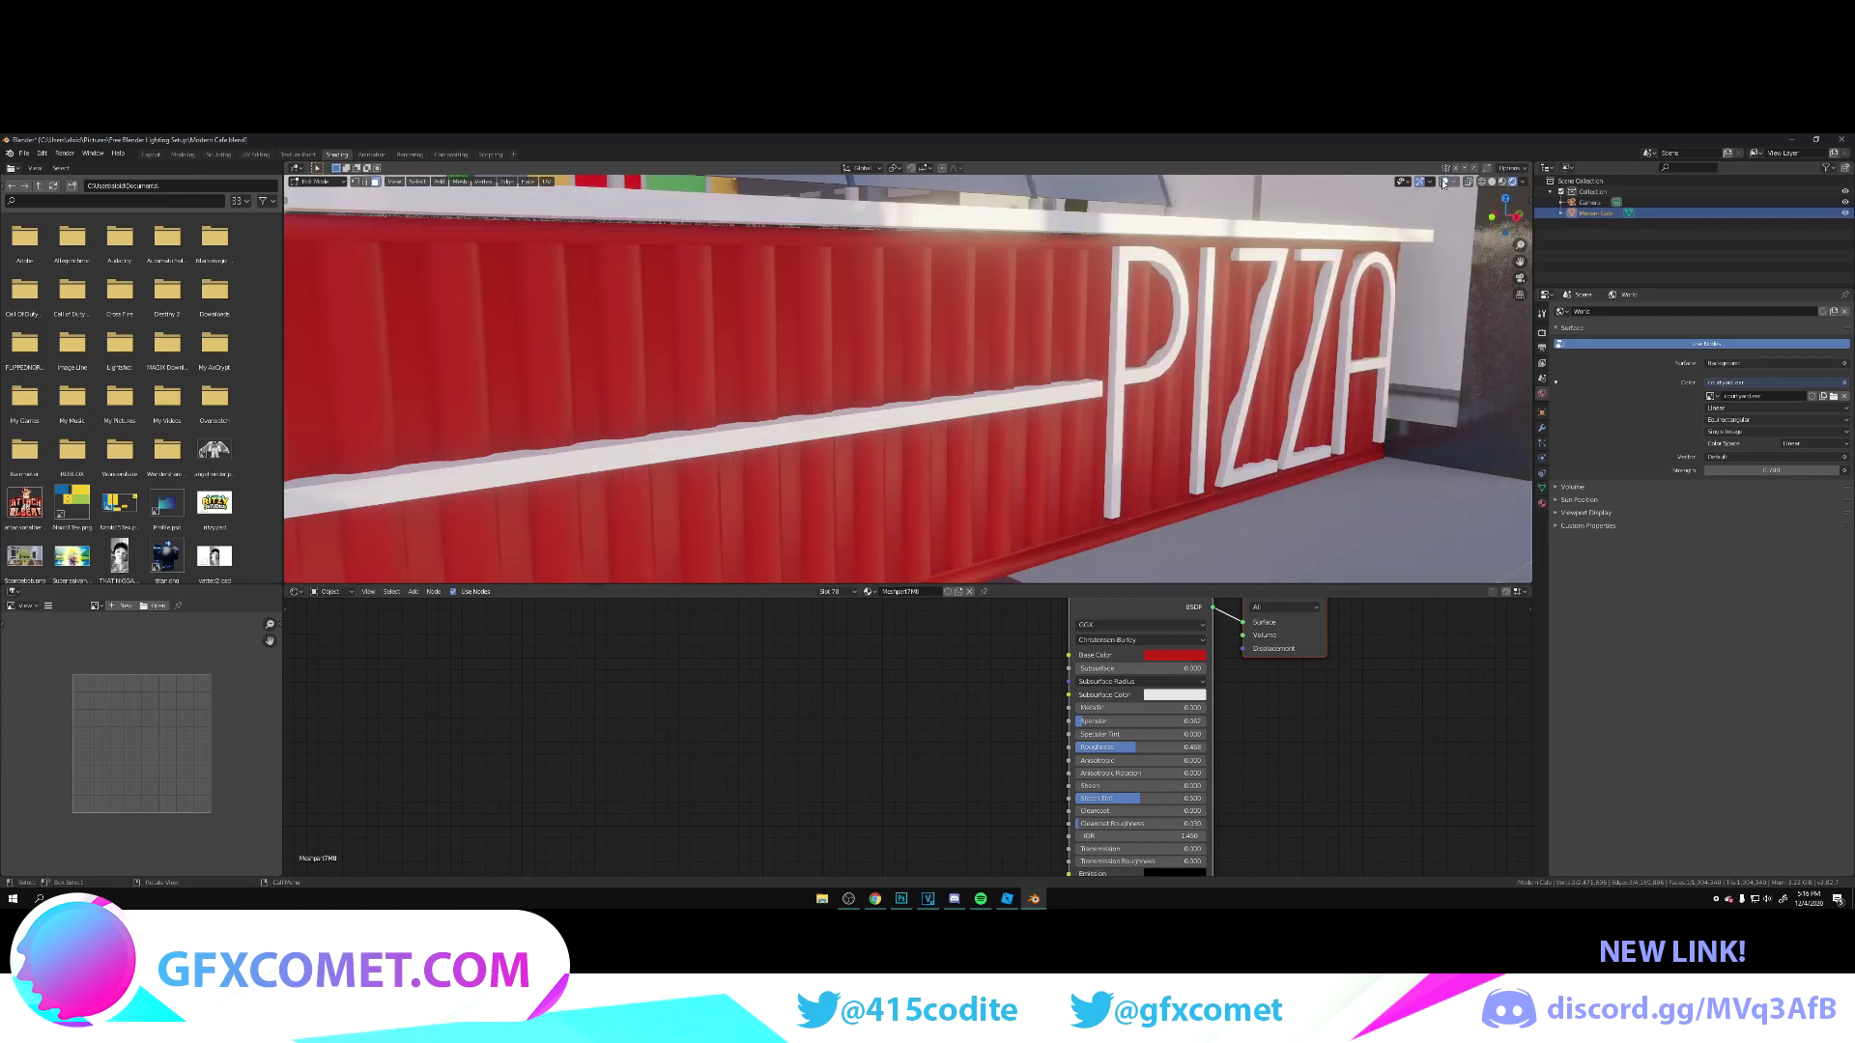
{"action": "left_click_drag", "start_coordinate": [1111, 707], "coordinate": [1126, 748]}
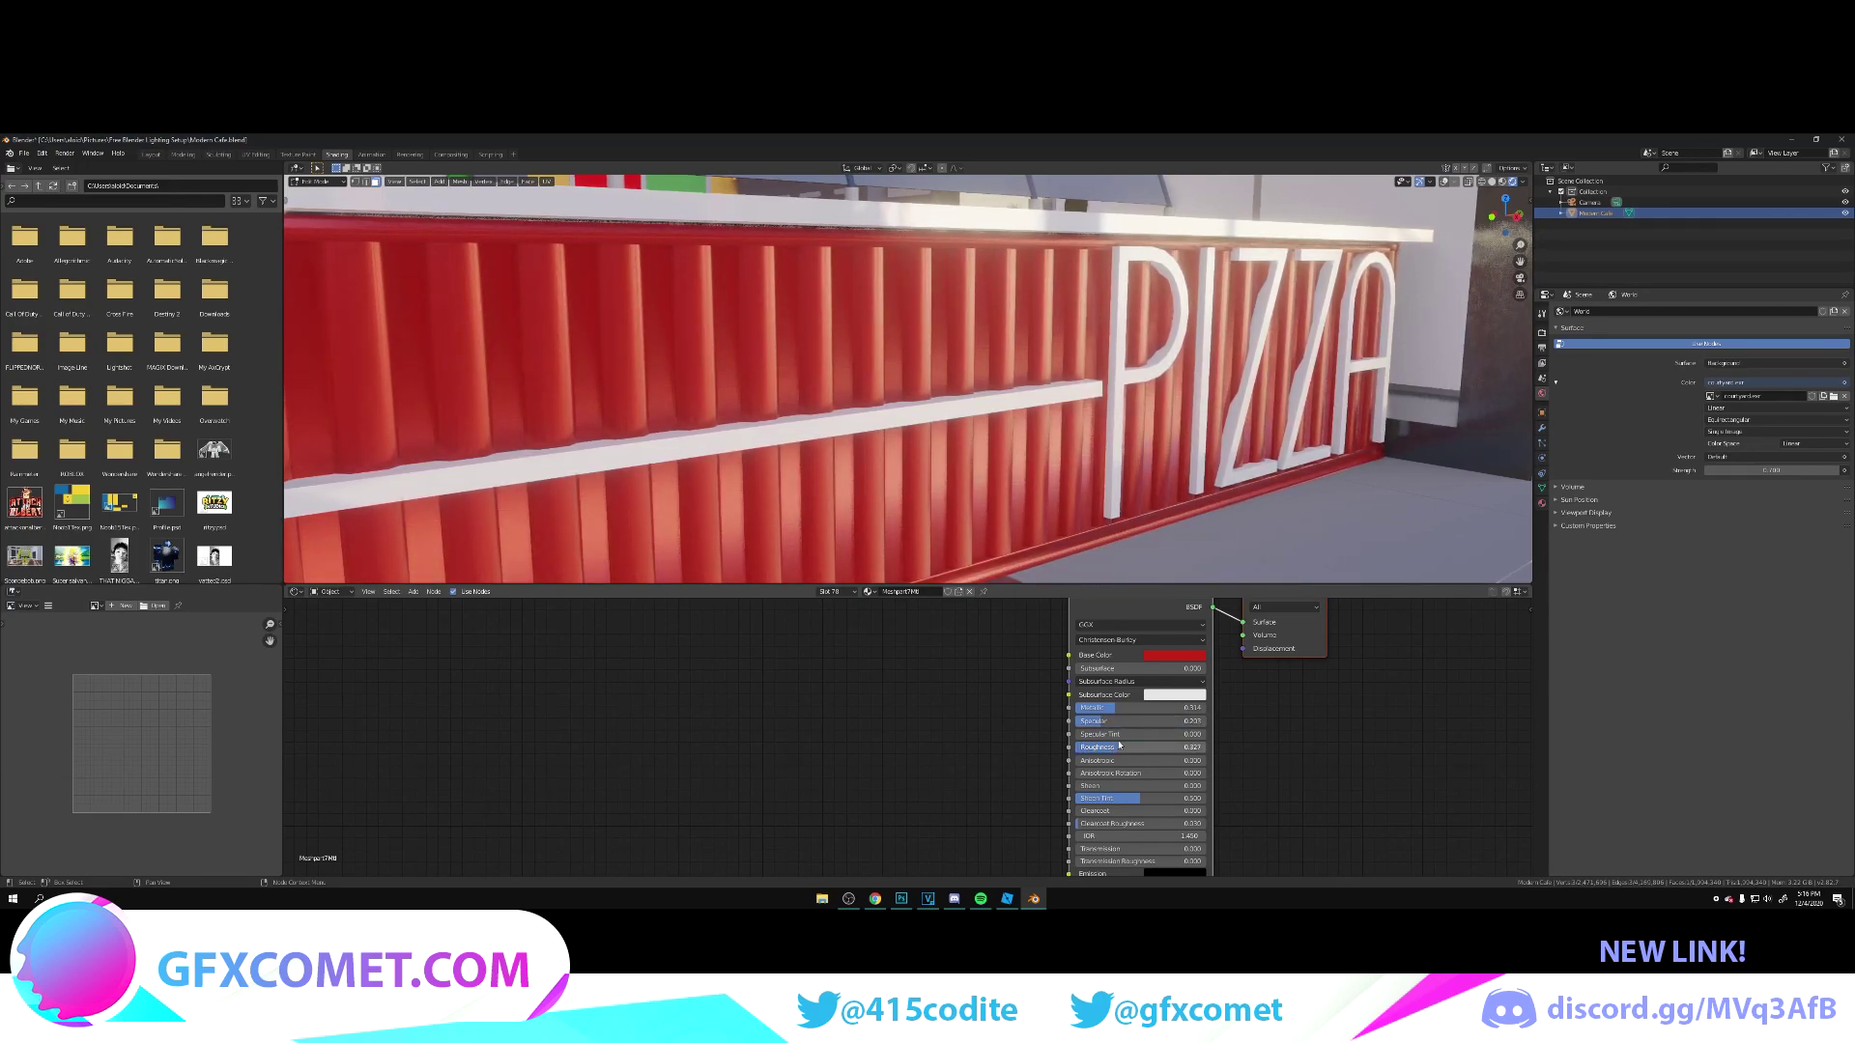
Step: Select a blue glass panel of the pizza counter's display case and save the file
{"action": "key", "text": "shift+grave"}
{"action": "key", "text": "s"}
{"action": "key", "text": "w"}
{"action": "left_click", "coordinate": [951, 378]}
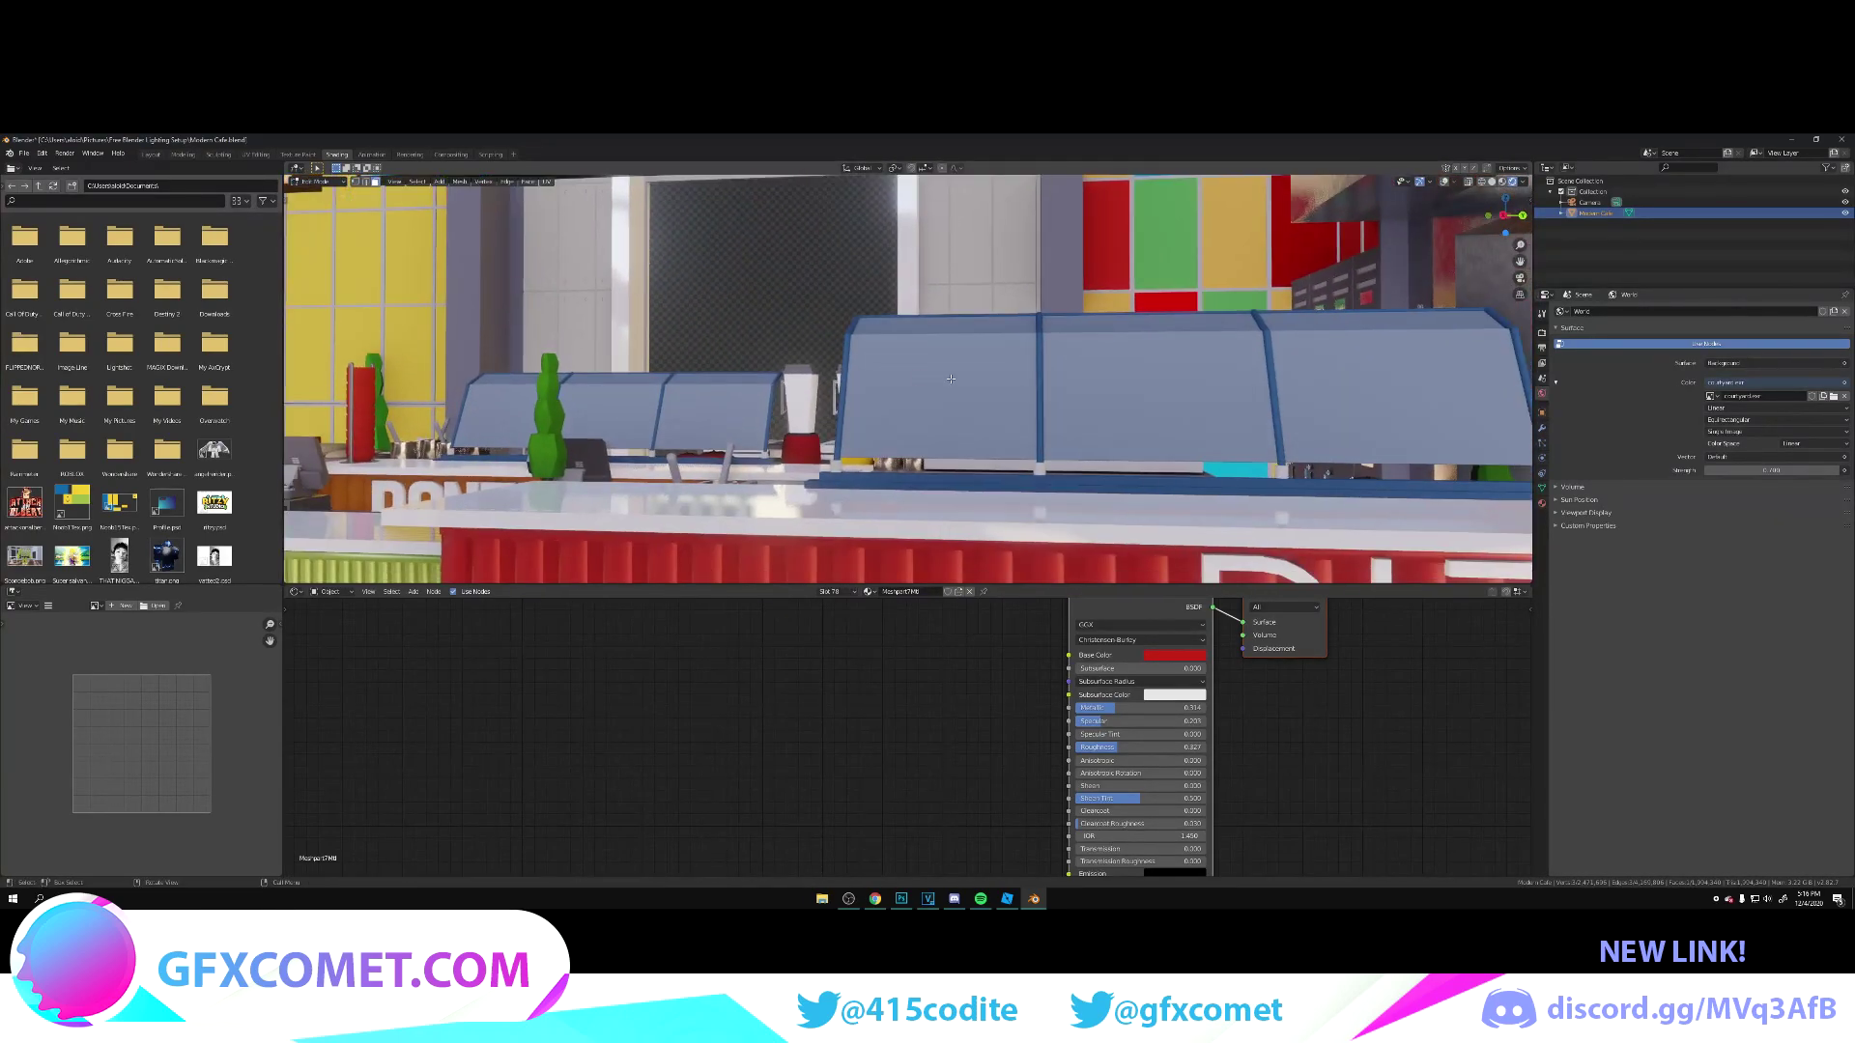
{"action": "left_click", "coordinate": [961, 391]}
{"action": "key", "text": "ctrl+s"}
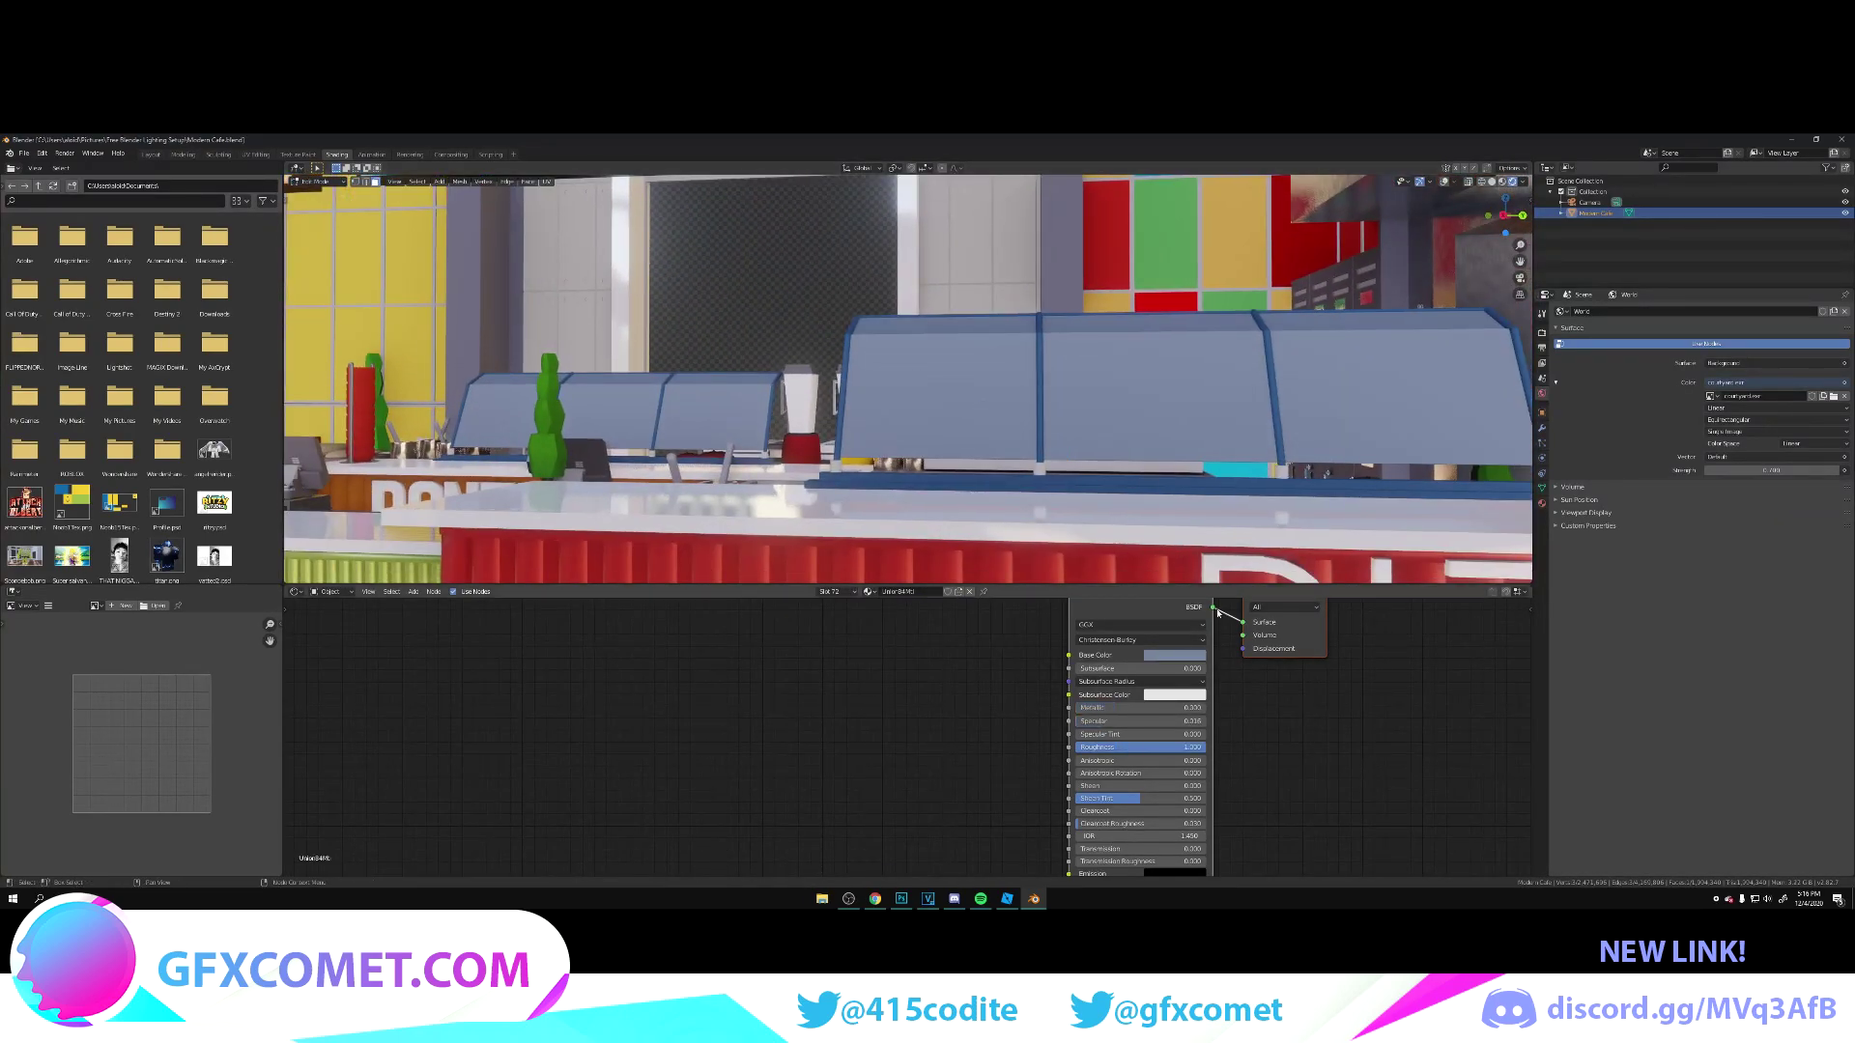
Step: Try a Glass BSDF as the display case glass's surface shader with a lower Roughness
{"action": "left_click", "coordinate": [1541, 505]}
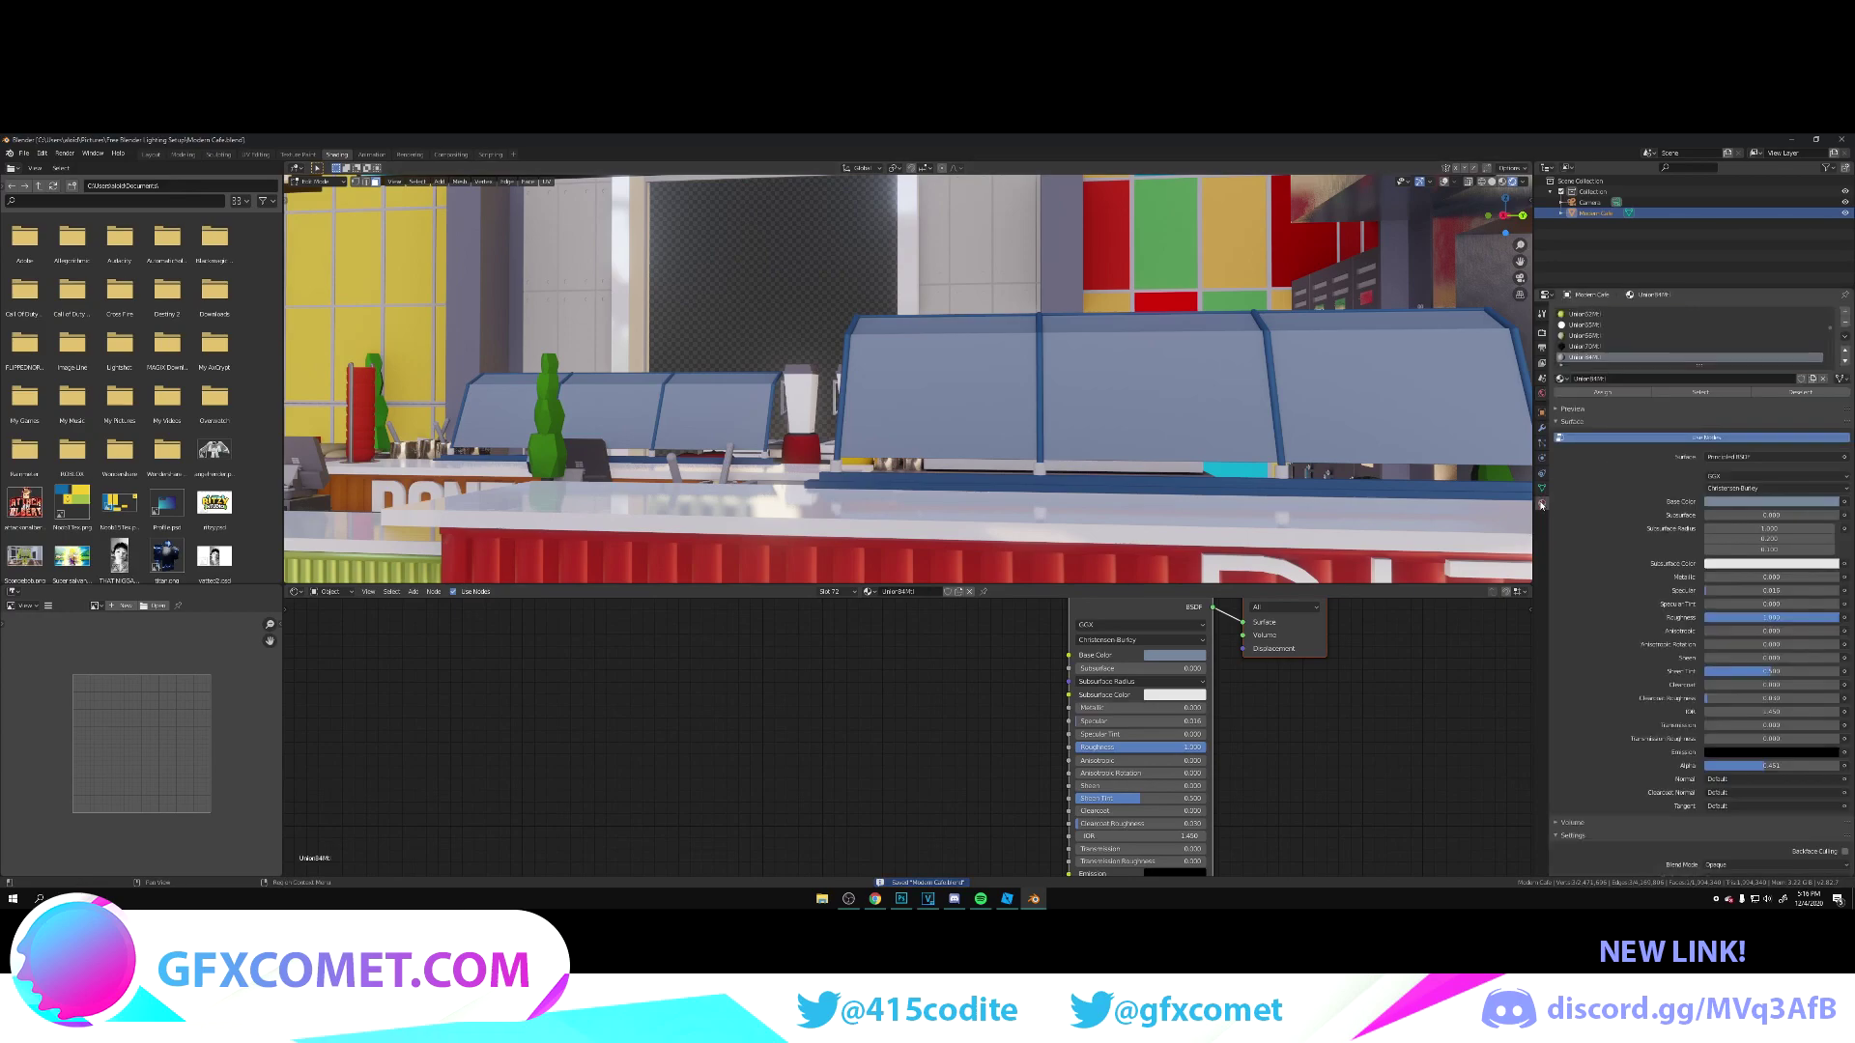
{"action": "left_click", "coordinate": [1773, 459]}
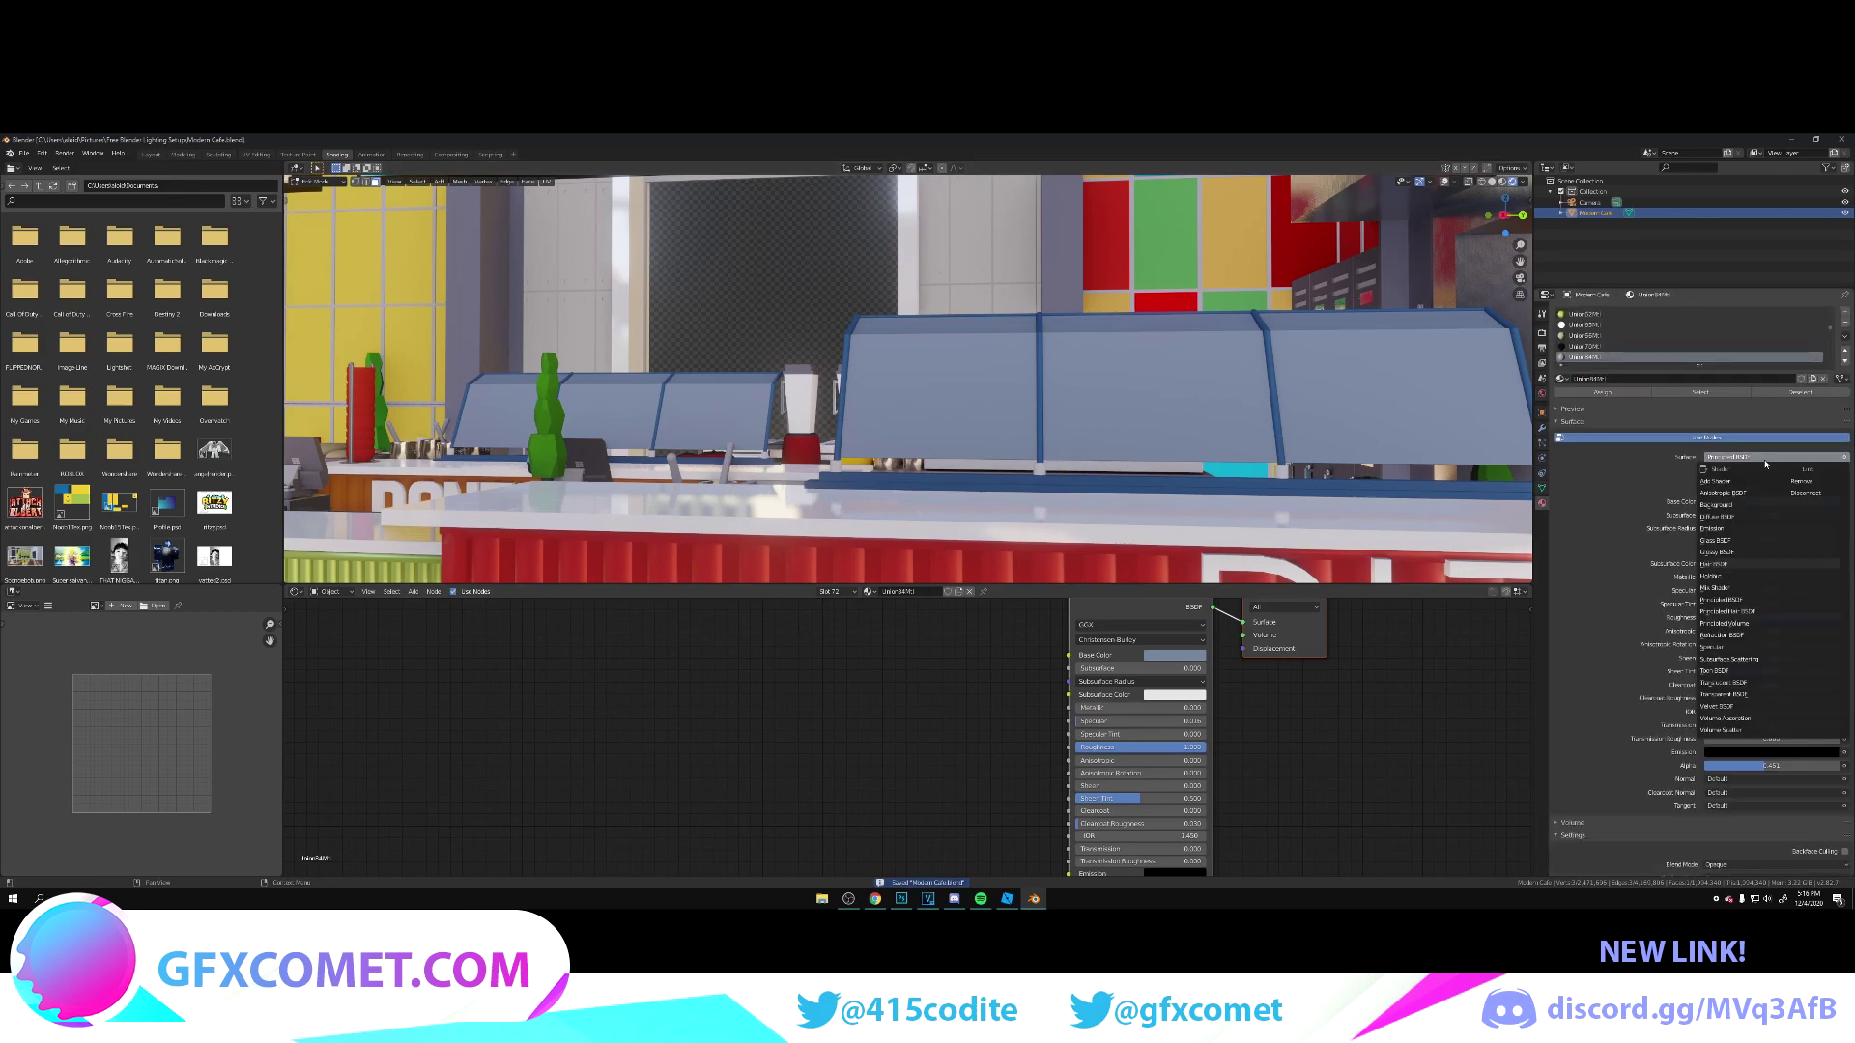
{"action": "left_click", "coordinate": [1727, 541]}
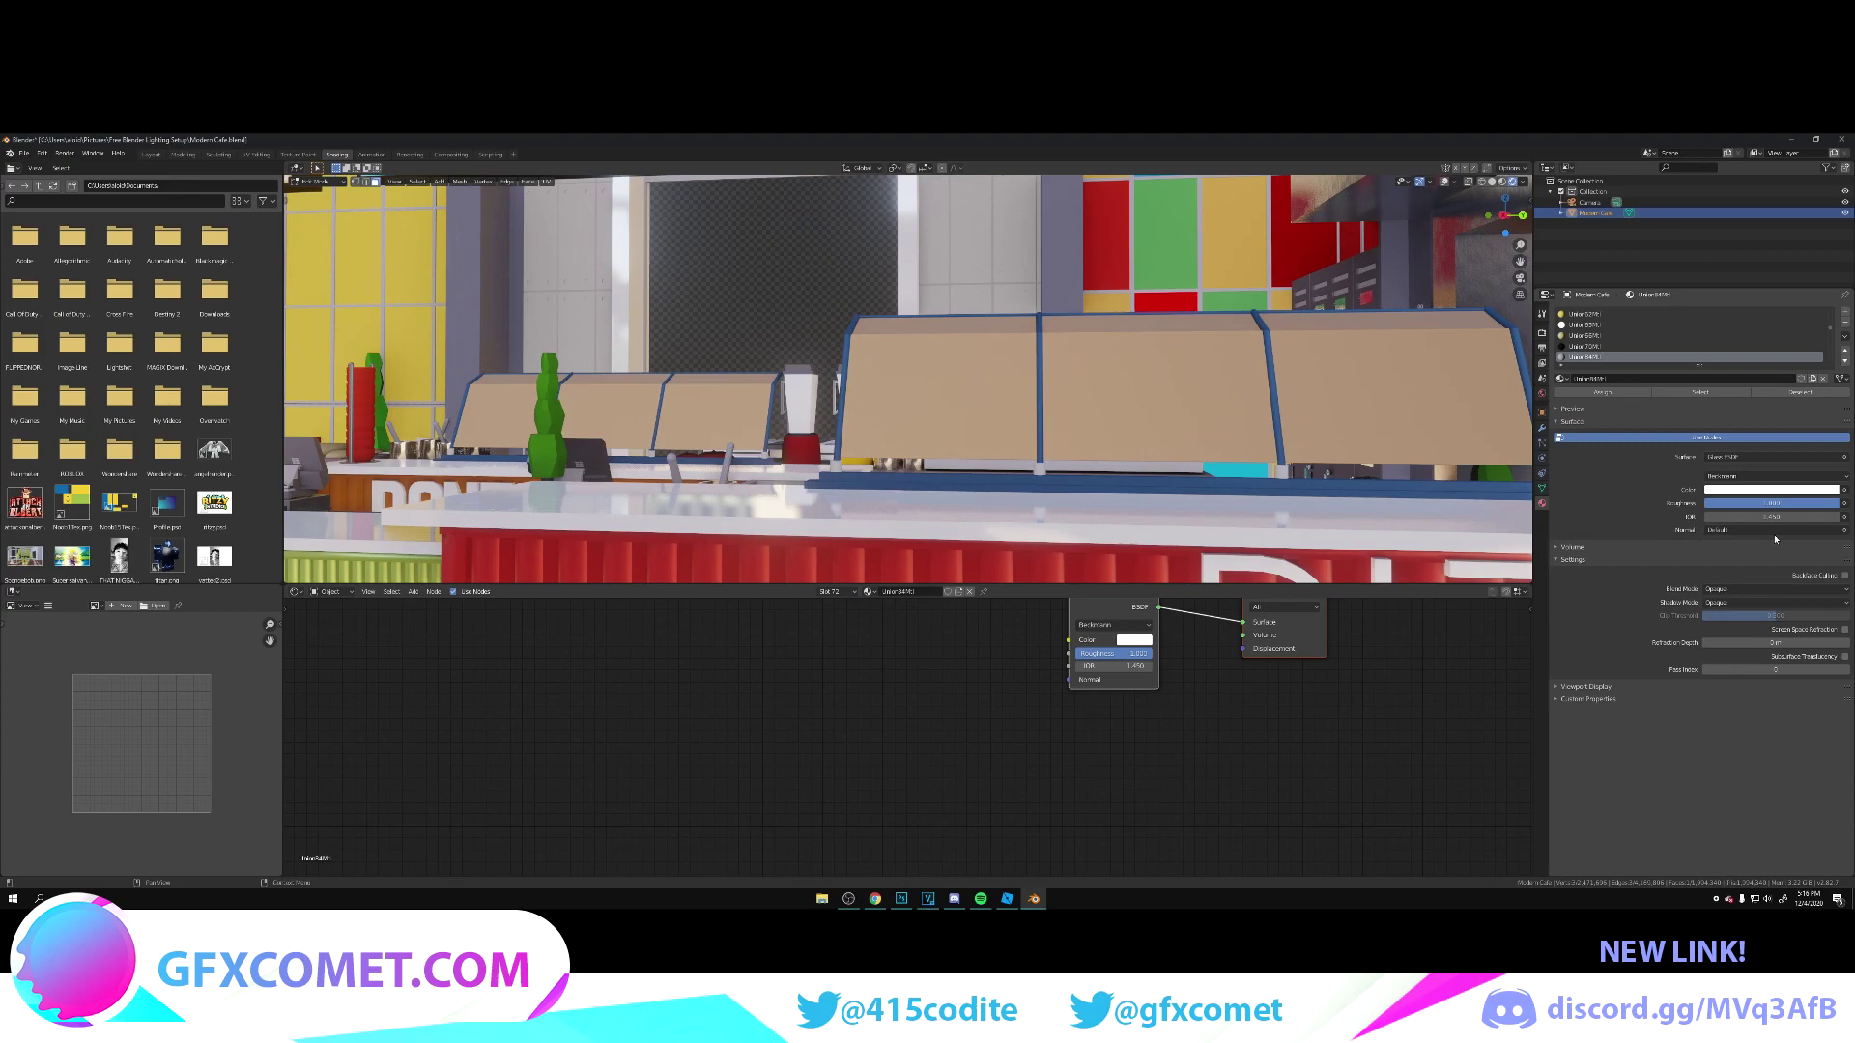
{"action": "left_click_drag", "start_coordinate": [1781, 505], "coordinate": [1715, 504]}
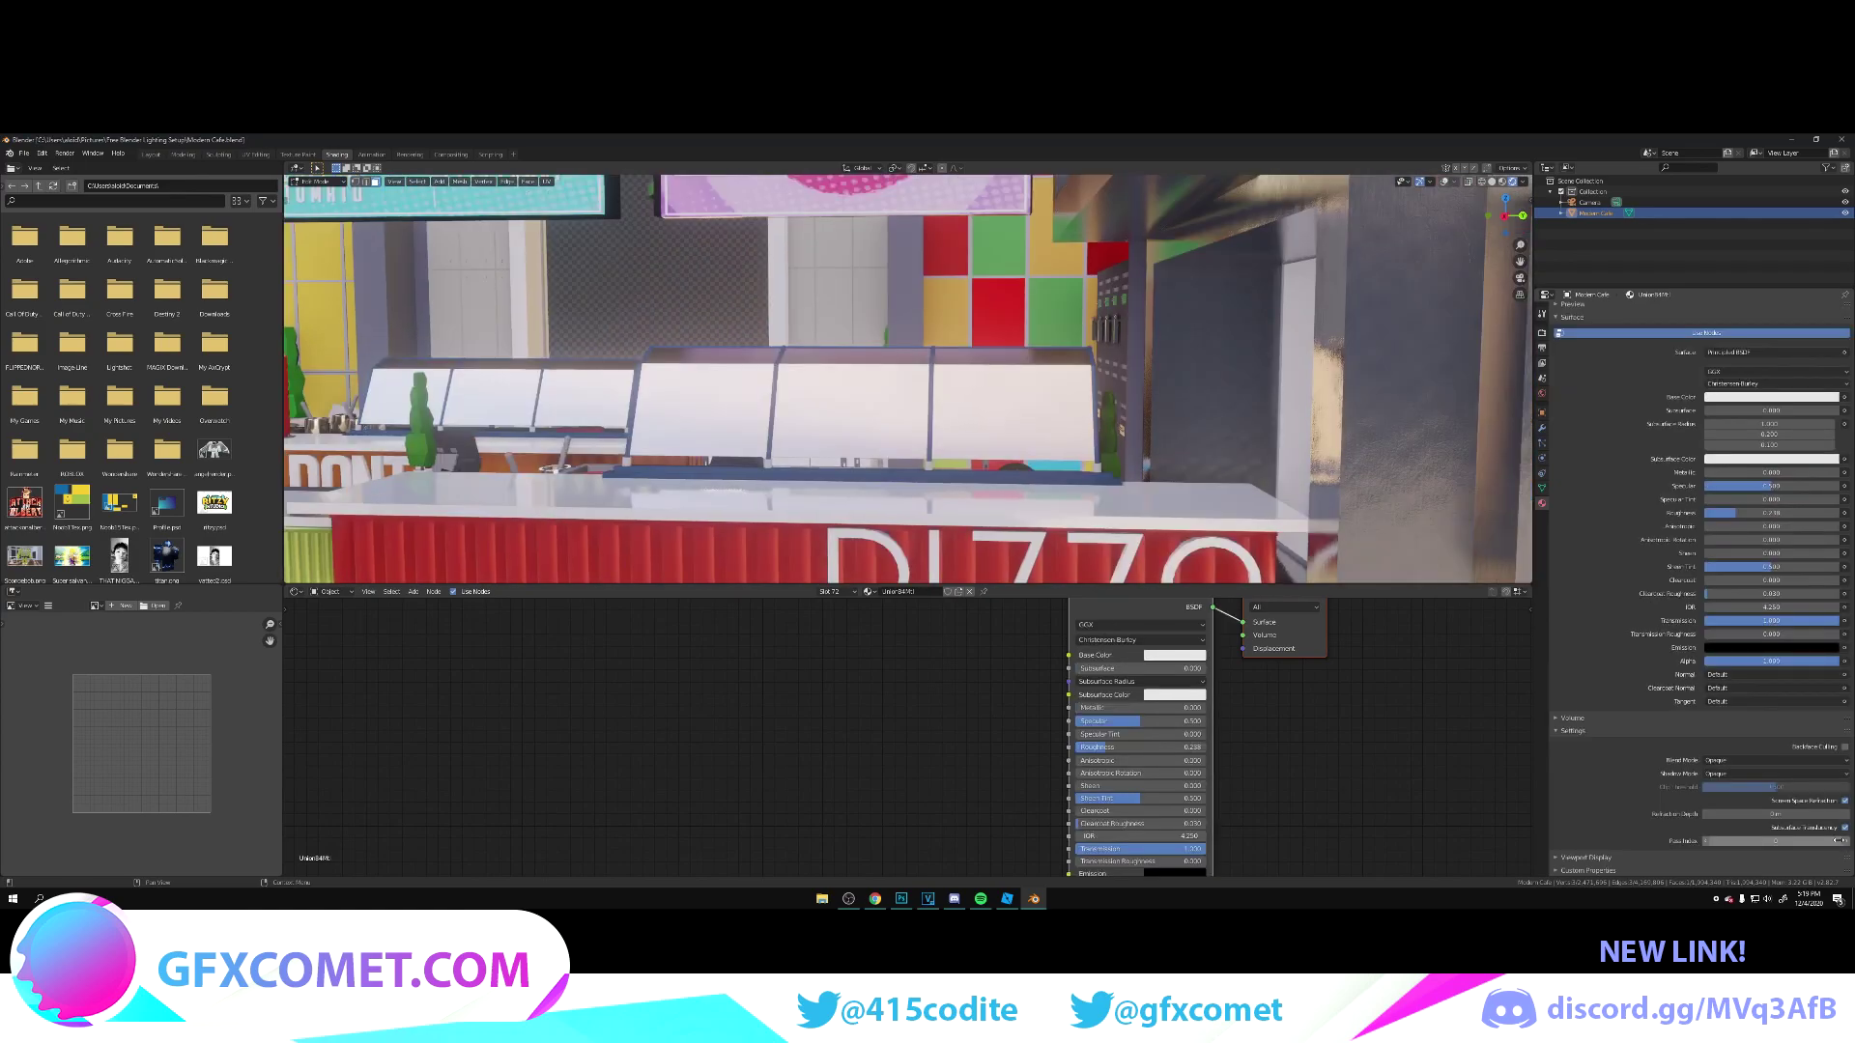
Step: Enable Screen Space Refraction for the display case glass and set its Roughness to 0
{"action": "left_click", "coordinate": [1844, 801]}
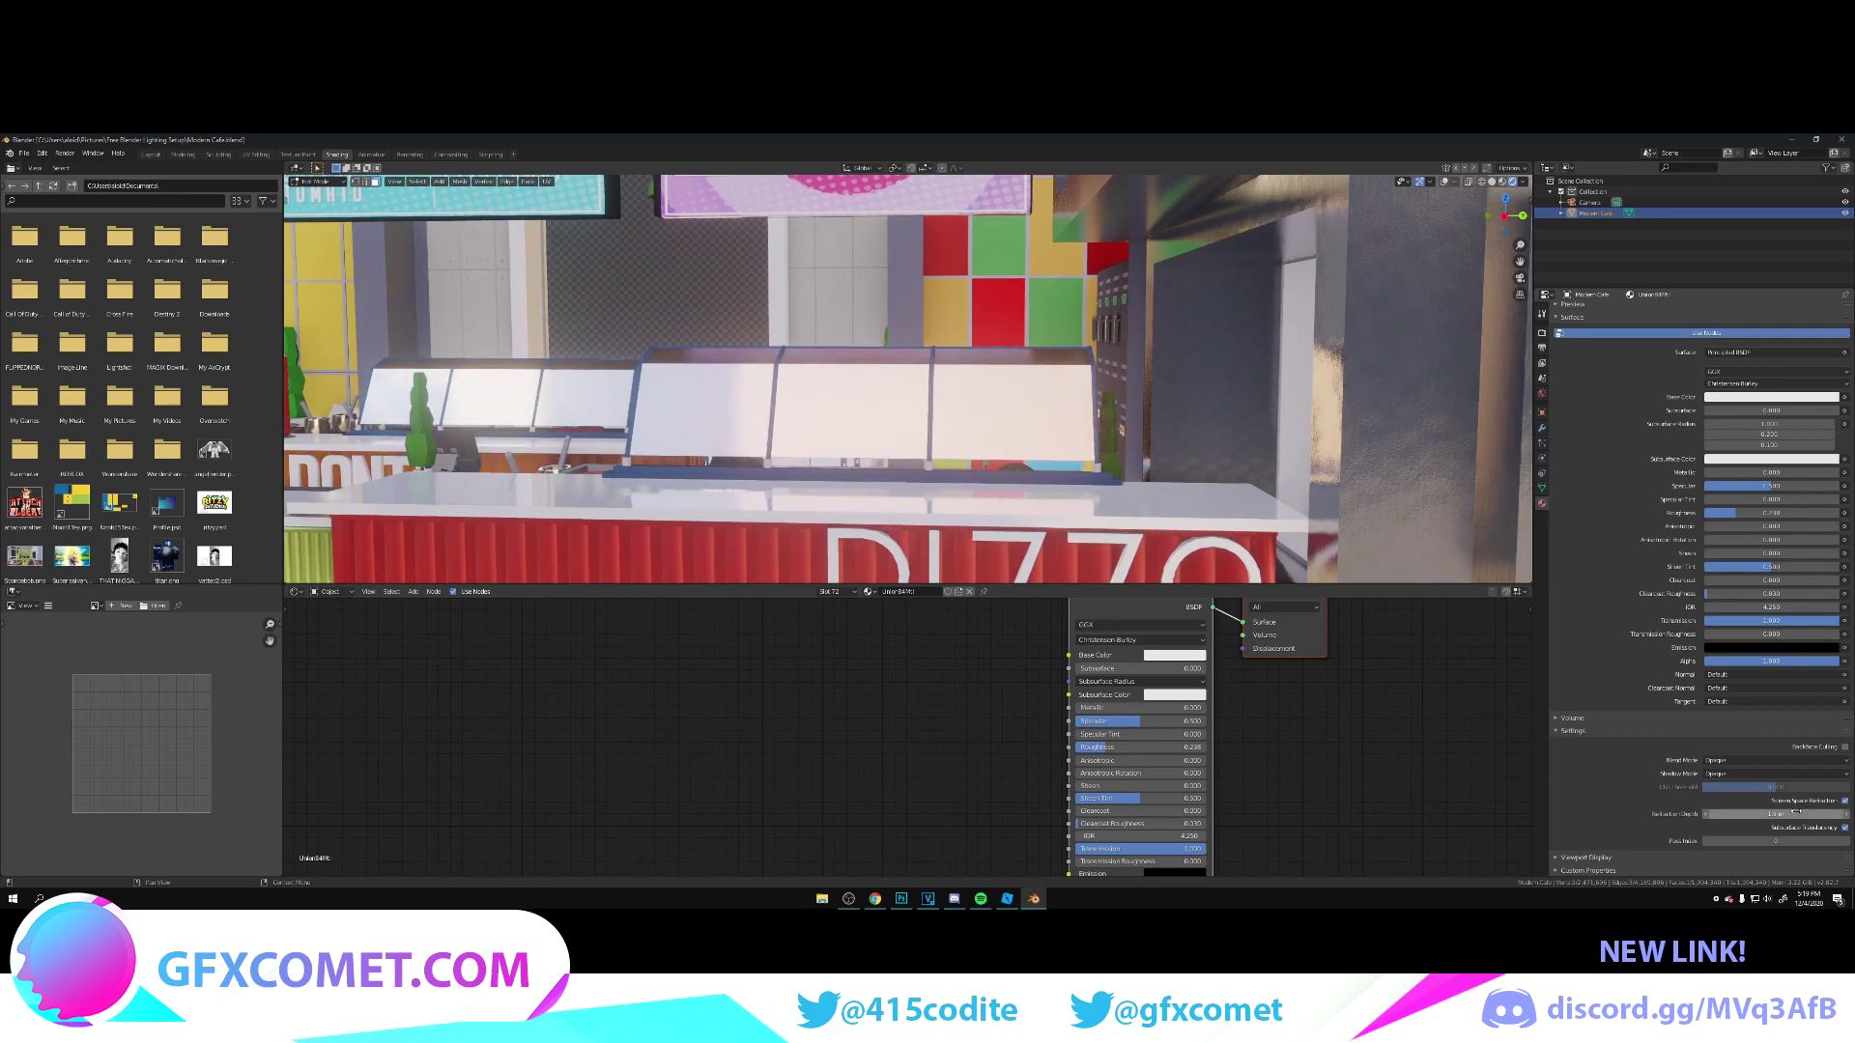
{"action": "key", "text": "shift+grave"}
{"action": "key", "text": "w"}
{"action": "key", "text": "a"}
{"action": "left_click", "coordinate": [908, 378]}
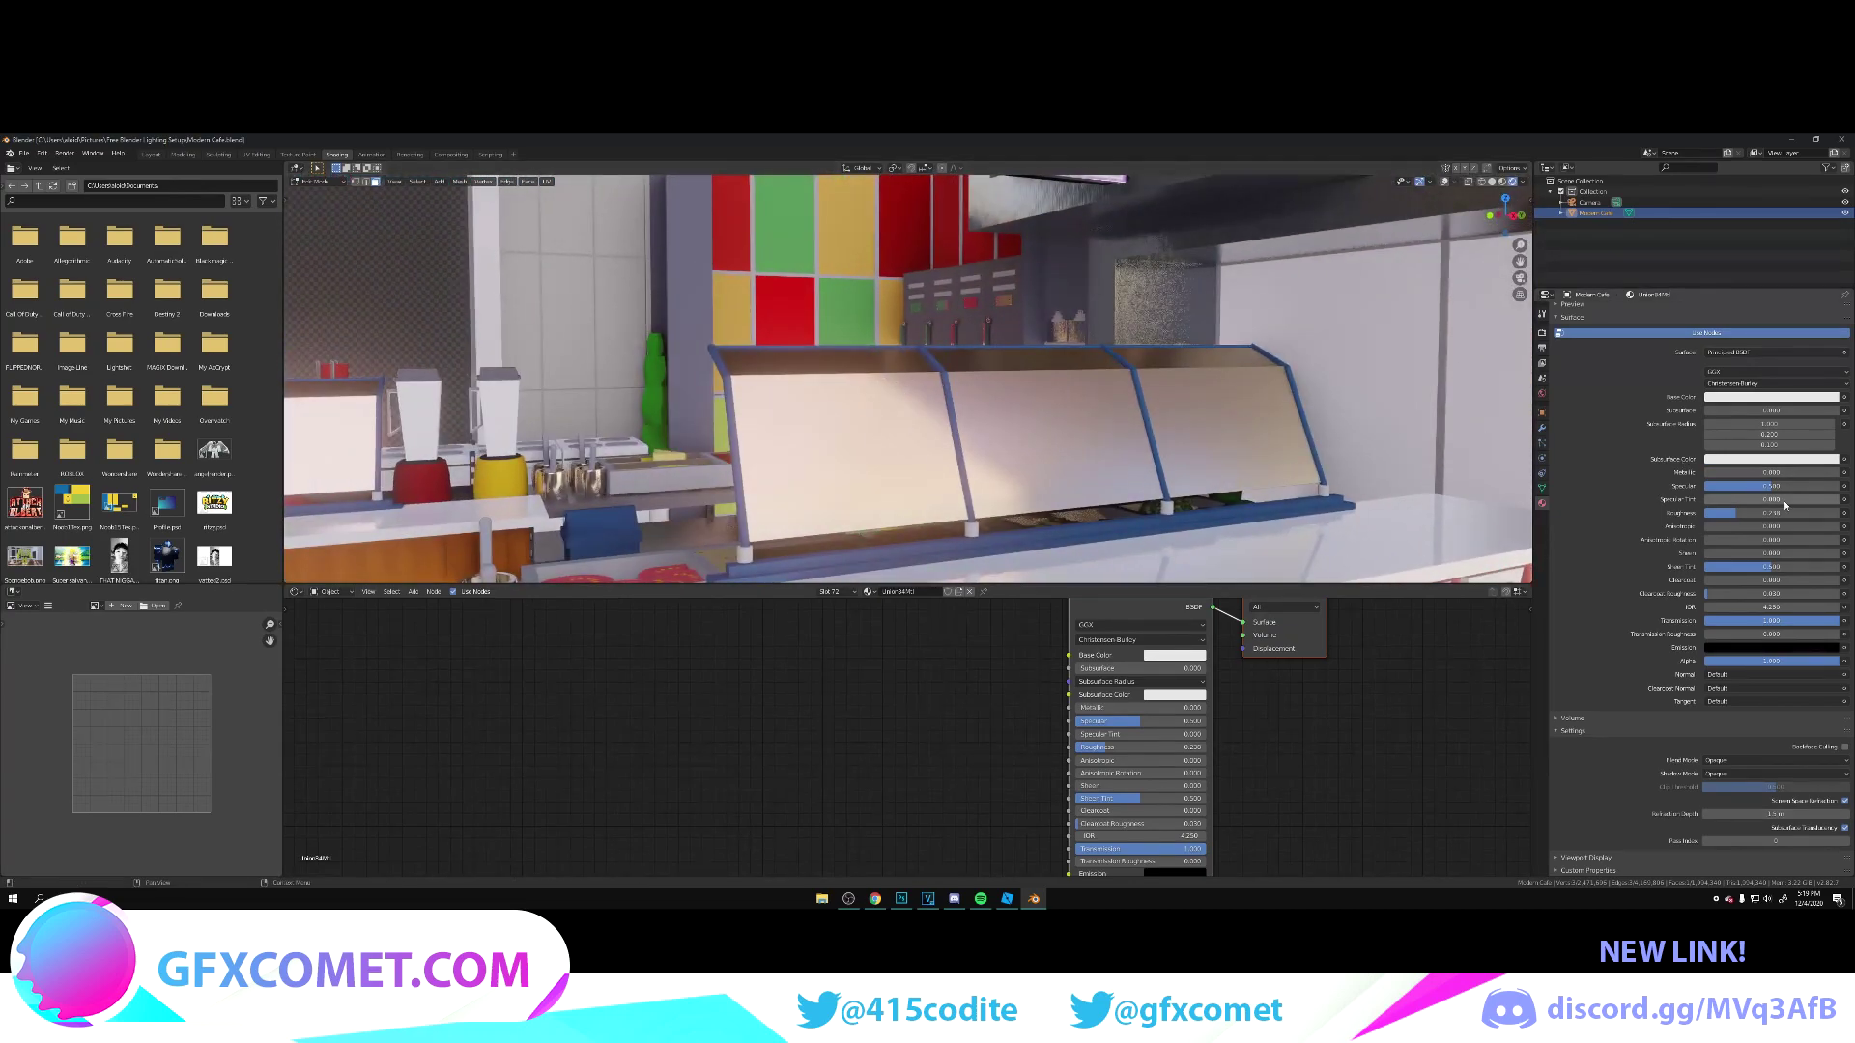
{"action": "mouse_move", "coordinate": [1737, 513]}
{"action": "left_mouse_down"}
{"action": "mouse_move", "coordinate": [1703, 513]}
{"action": "mouse_move", "coordinate": [1839, 513]}
{"action": "mouse_move", "coordinate": [1704, 512]}
{"action": "left_mouse_up"}
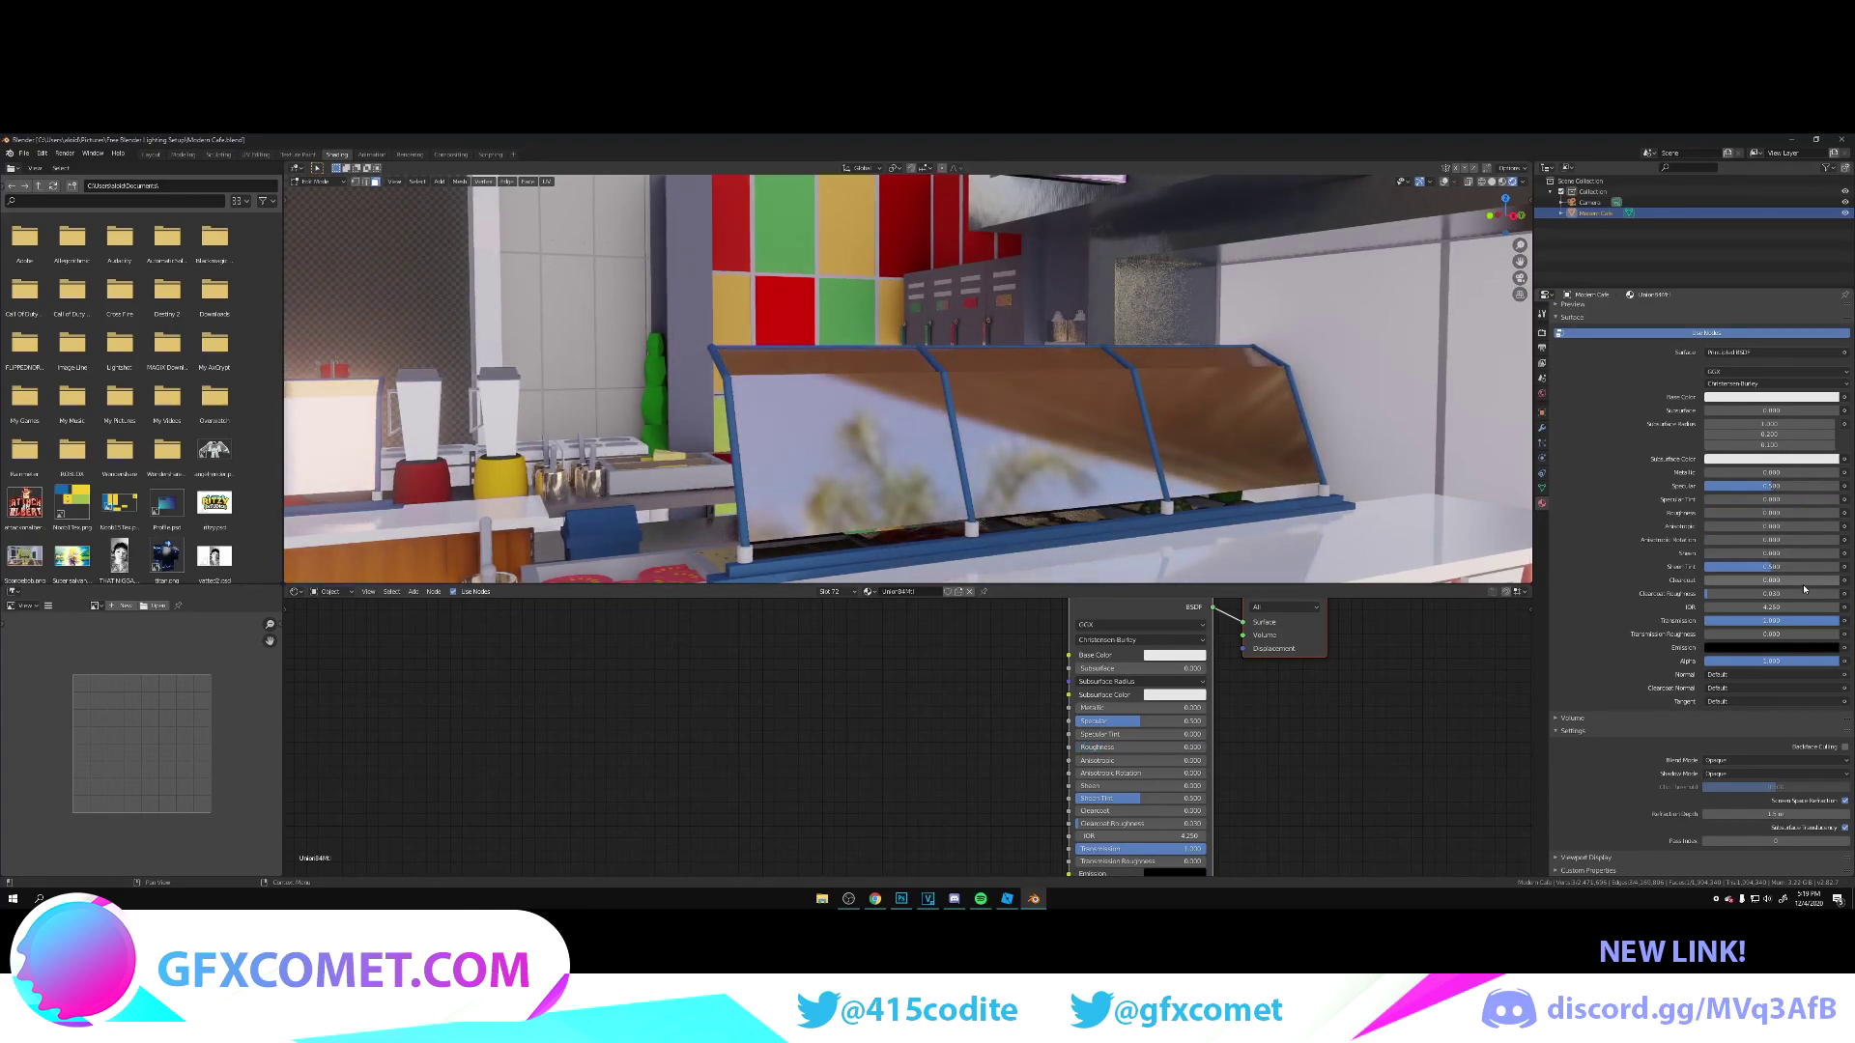
Step: Set the display case glass's Transmission to 1.2
{"action": "left_click", "coordinate": [1792, 623]}
{"action": "type", "text": "1"}
{"action": "key", "text": "Return"}
{"action": "left_click", "coordinate": [1790, 623]}
{"action": "type", "text": "1.2"}
{"action": "key", "text": "Return"}
Step: Select the face between the orange and teal pizza menu boards to load its material for editing
{"action": "left_click_drag", "start_coordinate": [975, 380], "coordinate": [771, 381], "text": "shift"}
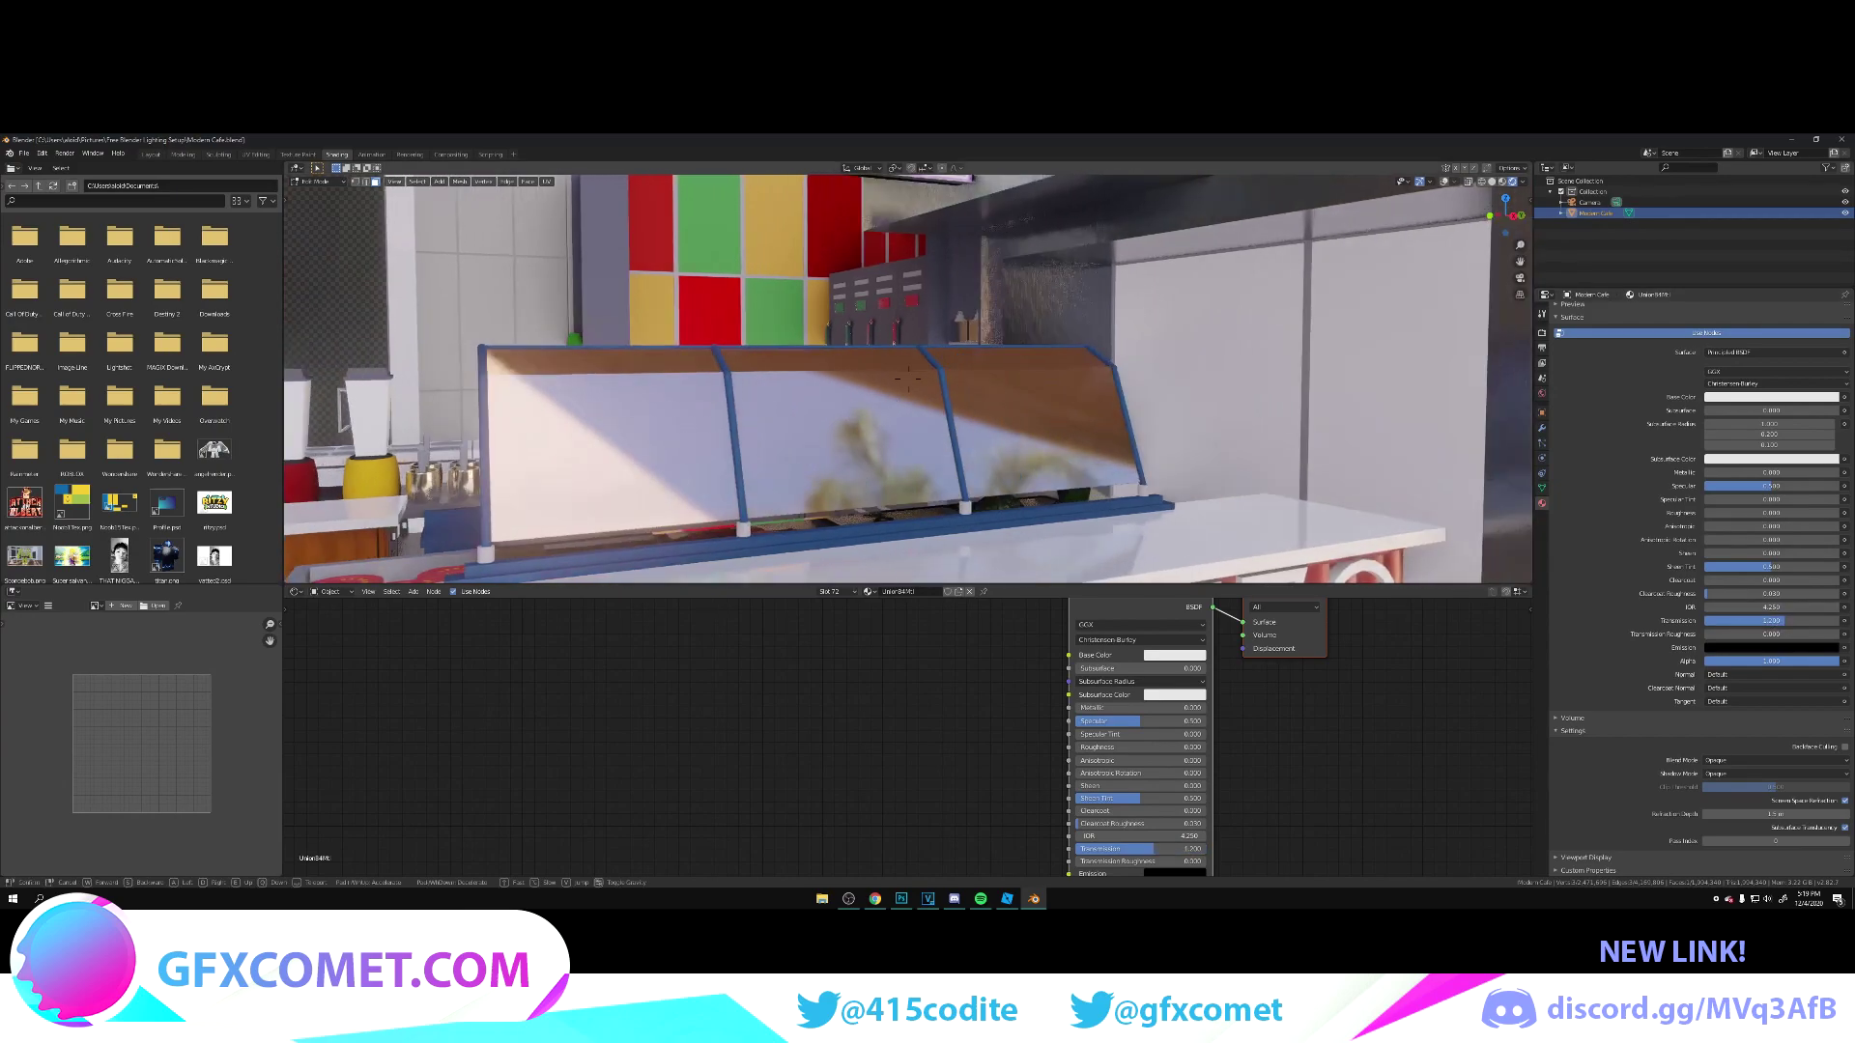
{"action": "key", "text": "shift+grave"}
{"action": "key", "text": "s"}
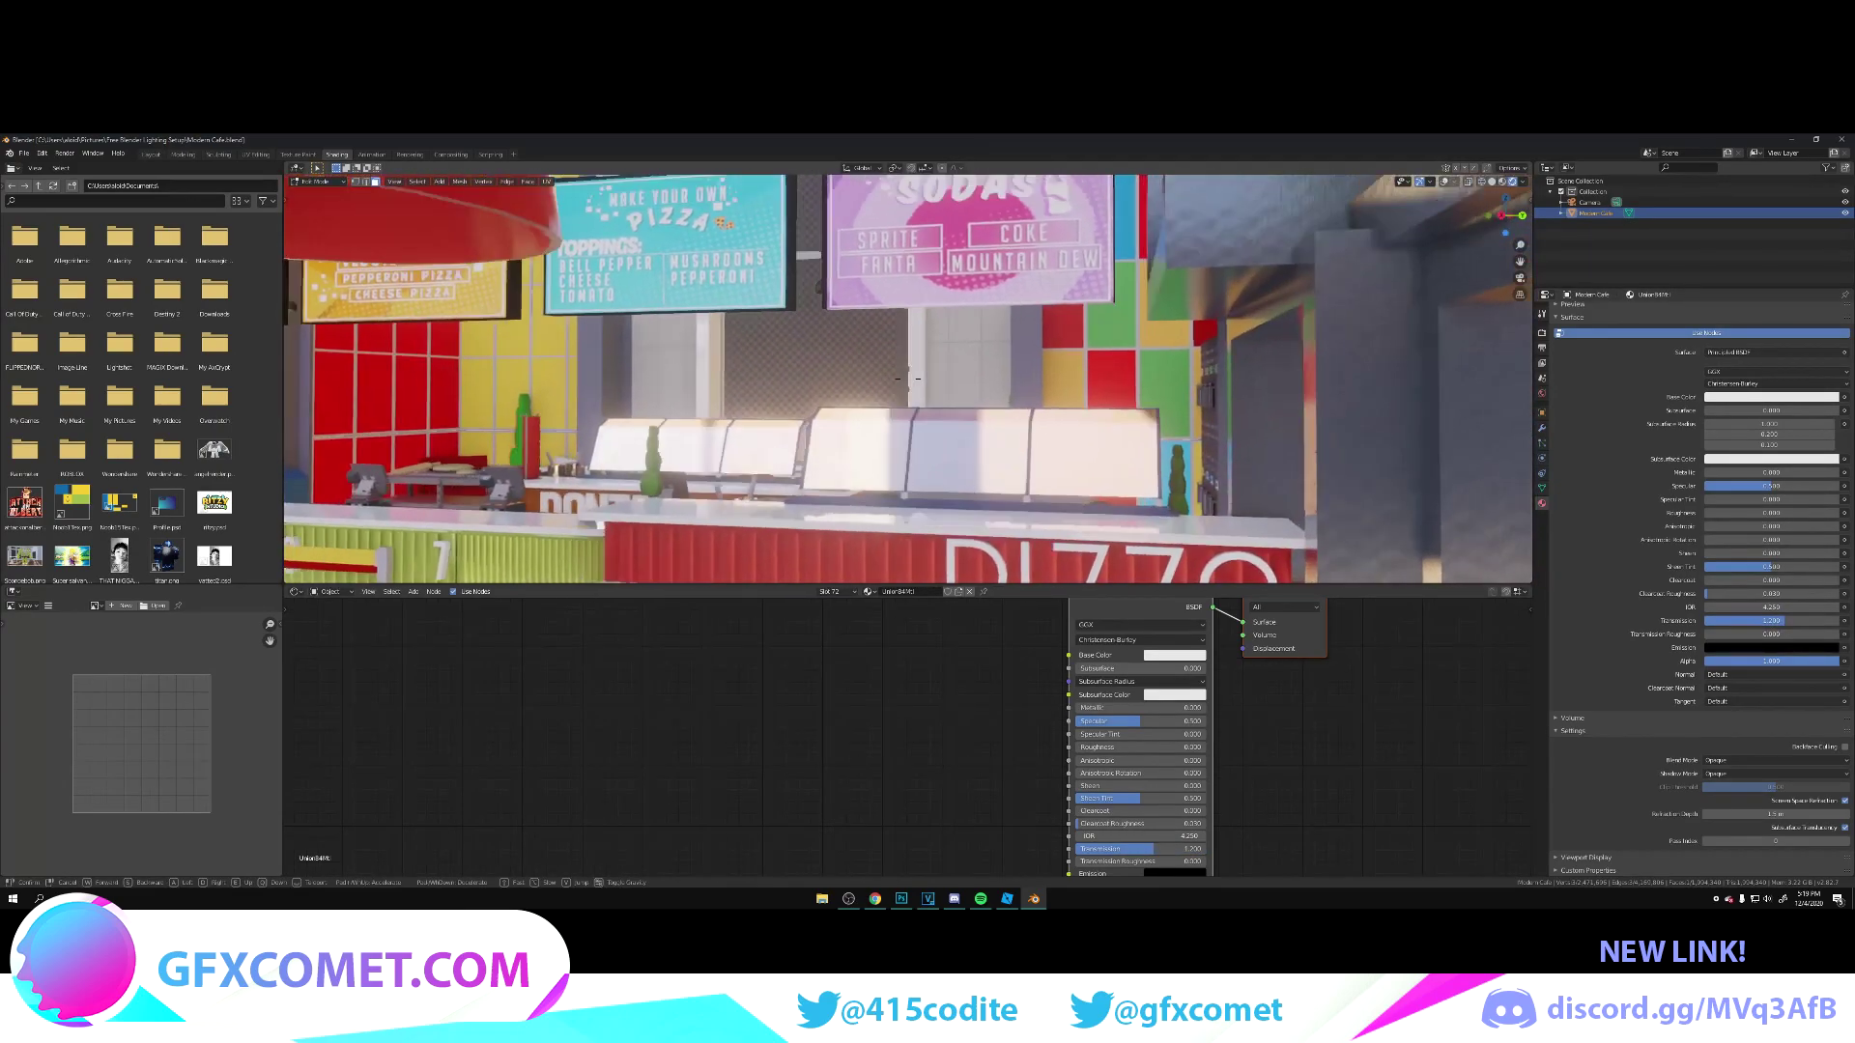
{"action": "key", "text": "s"}
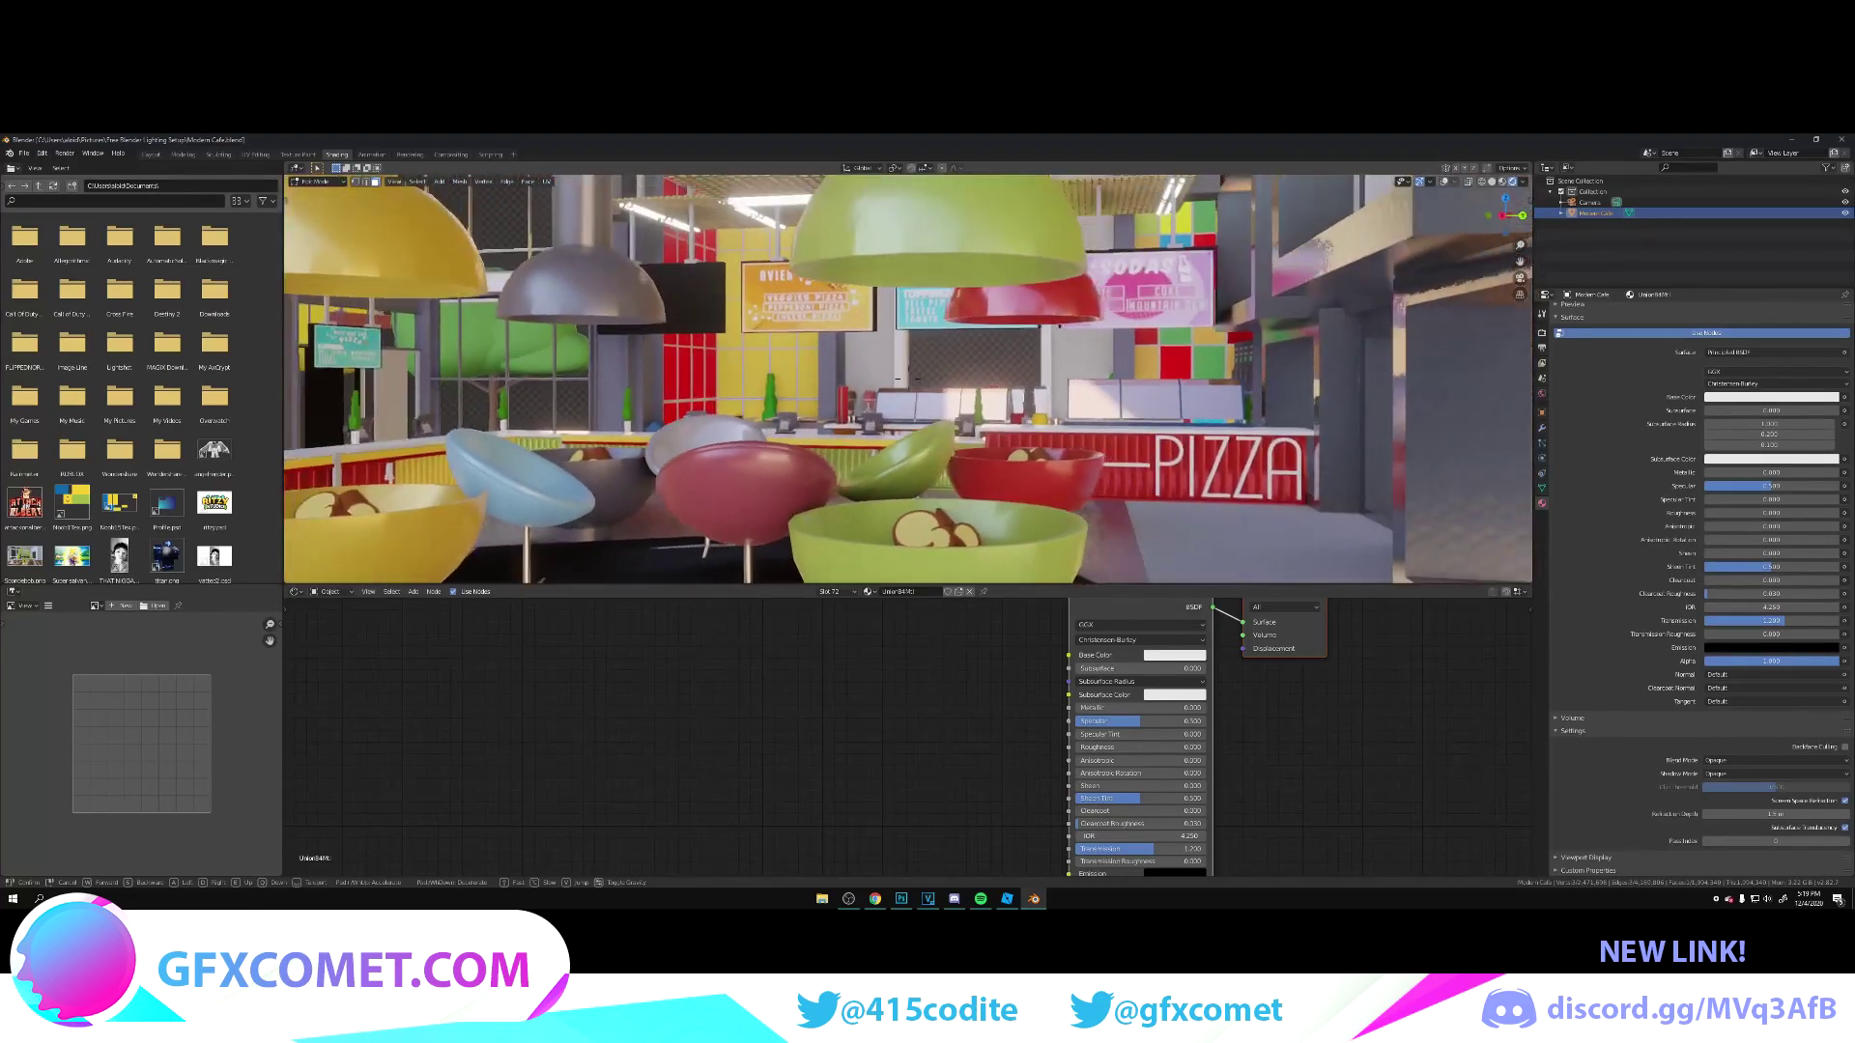
{"action": "key", "text": "w"}
{"action": "left_click", "coordinate": [908, 380]}
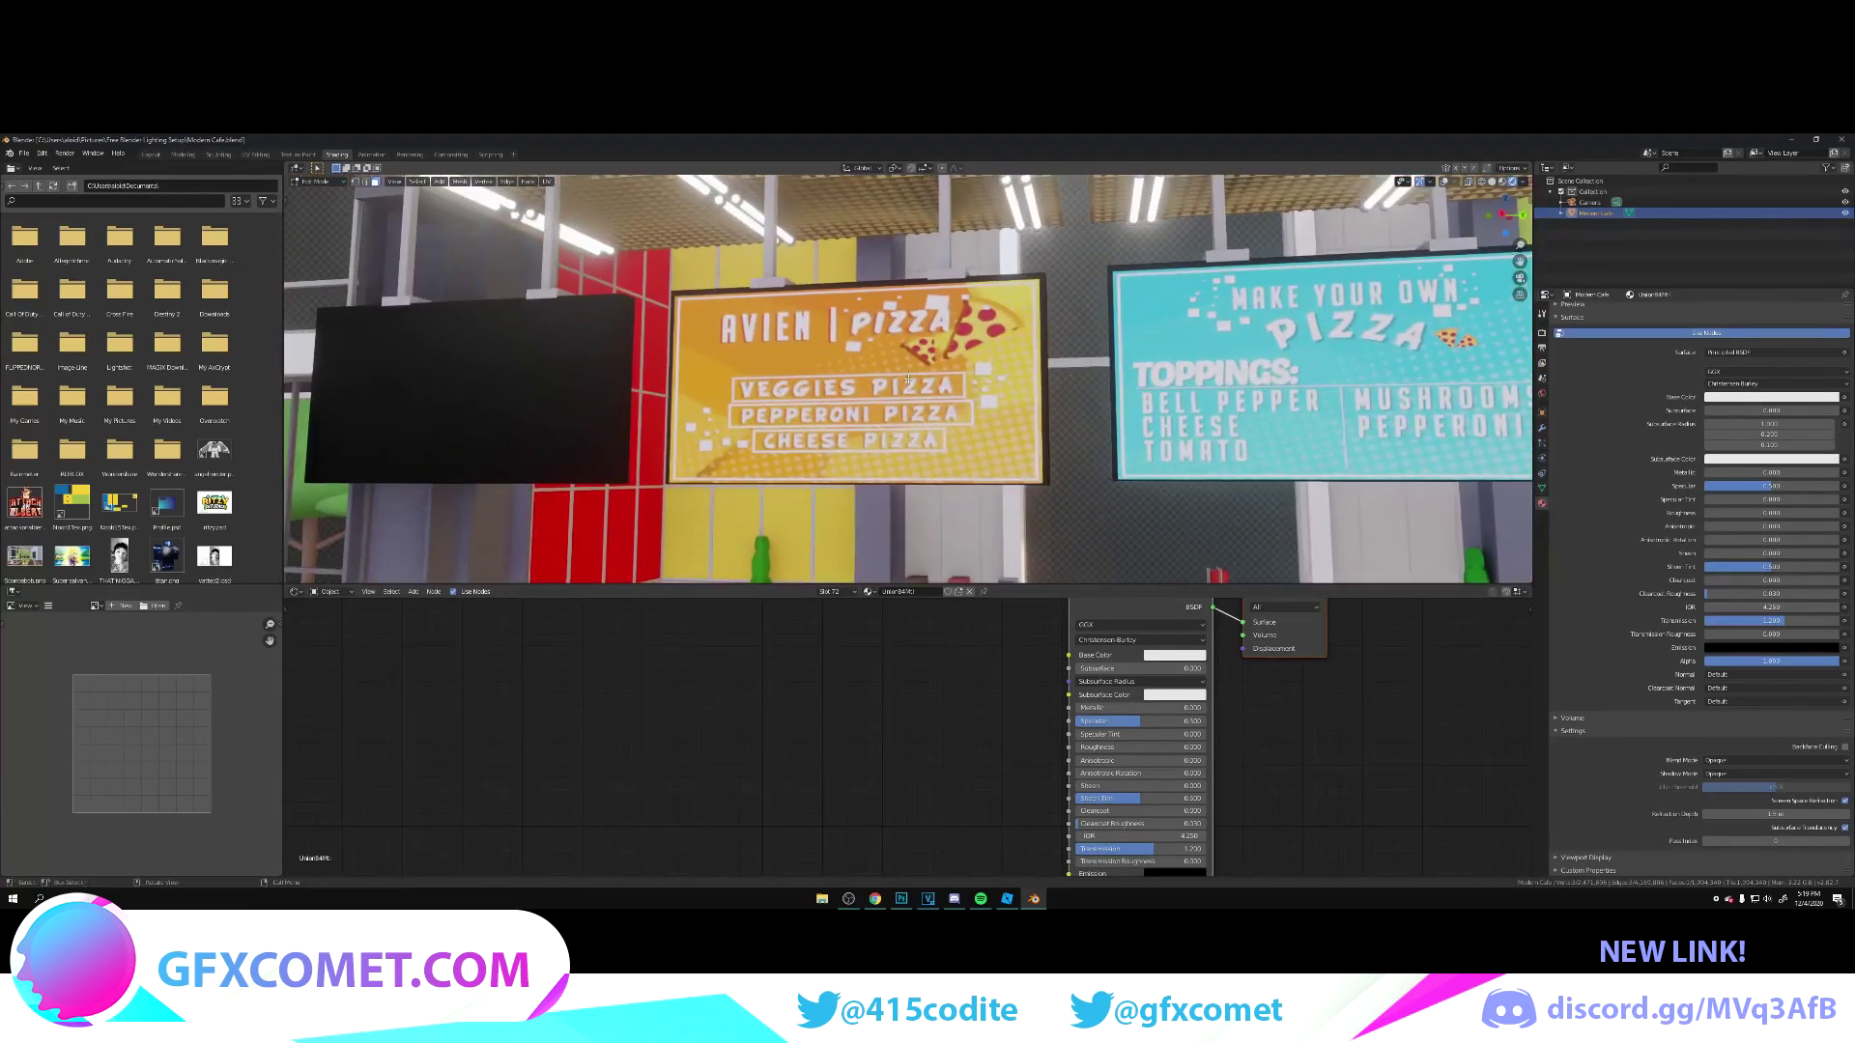
{"action": "left_click", "coordinate": [1052, 402]}
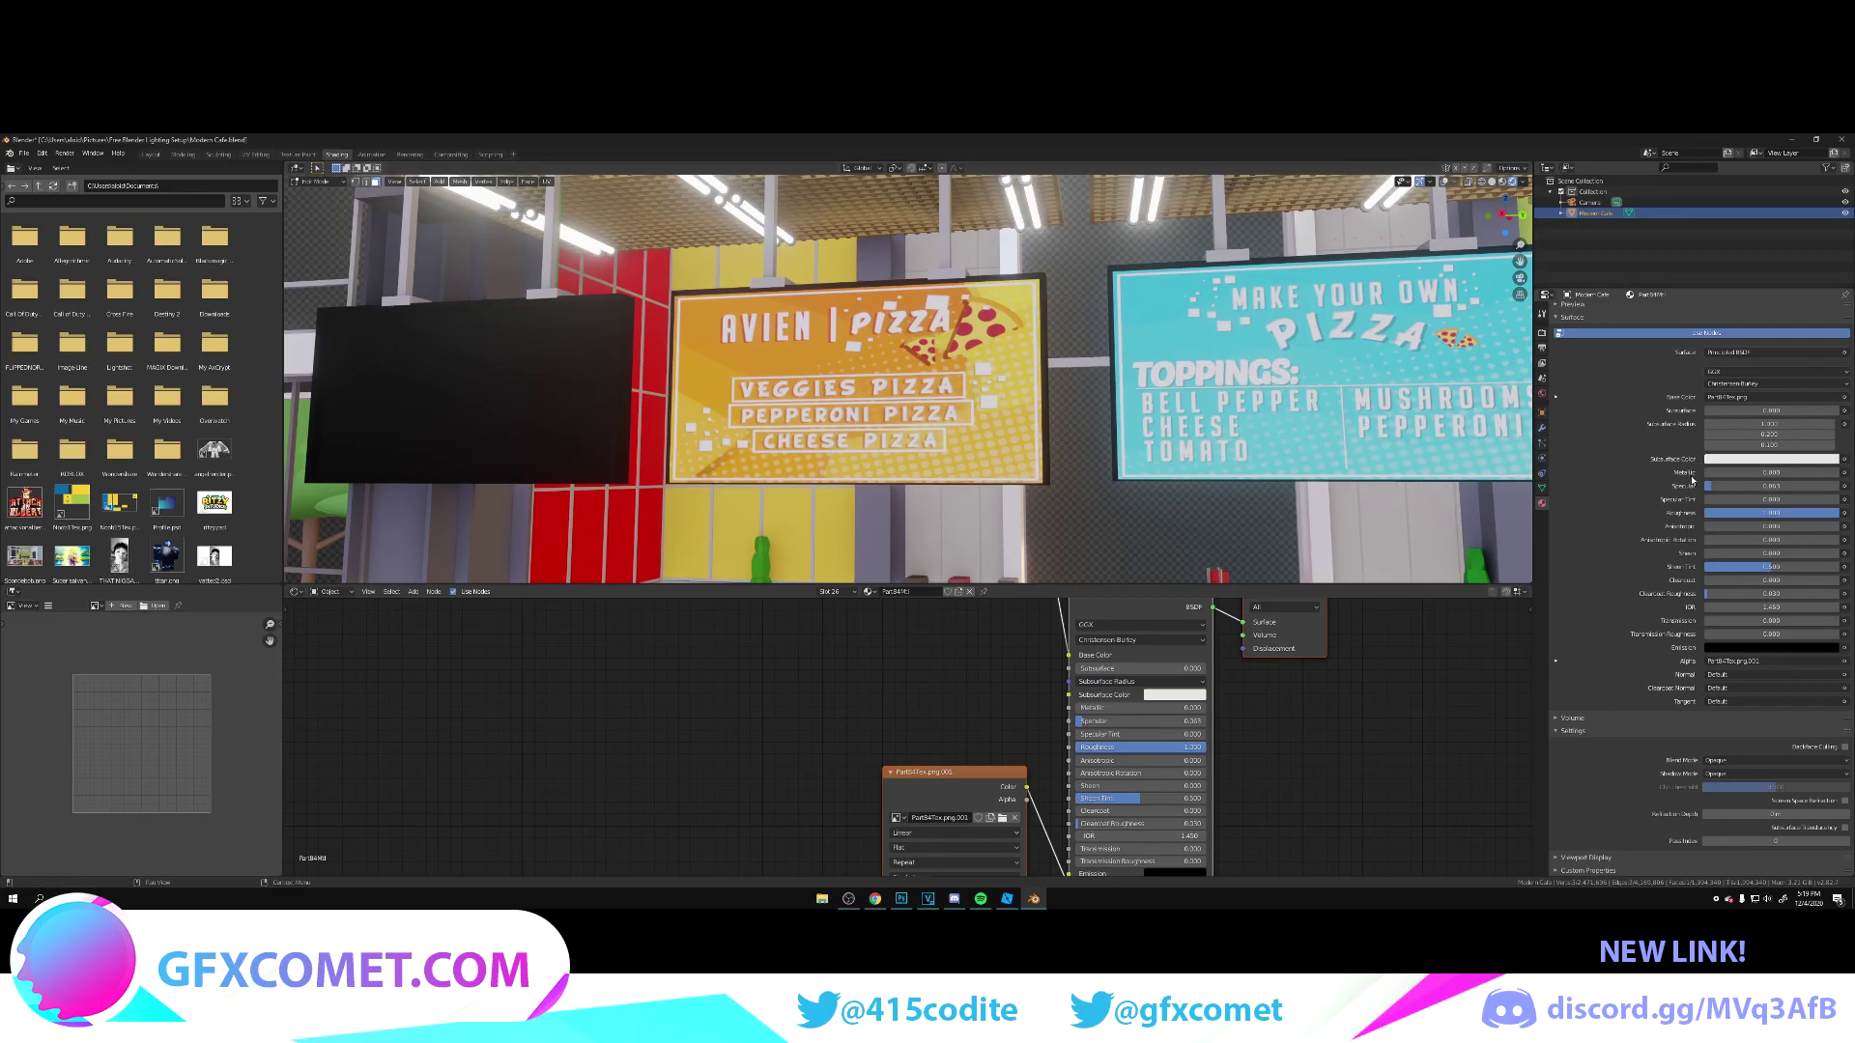